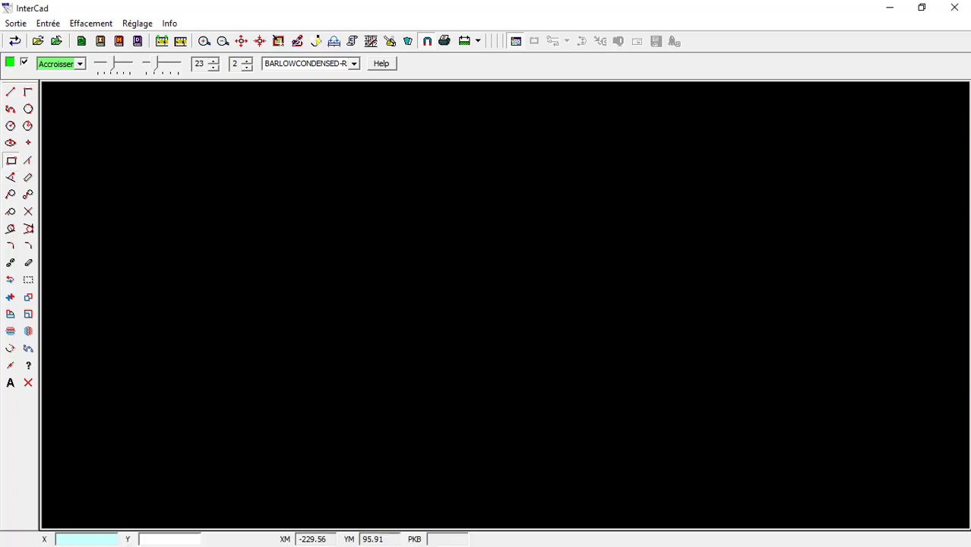
Step: Draw a 200 by 200 square with one corner at the origin (0, 0) and the opposite corner at (200, 200)
{"action": "key", "text": "Return"}
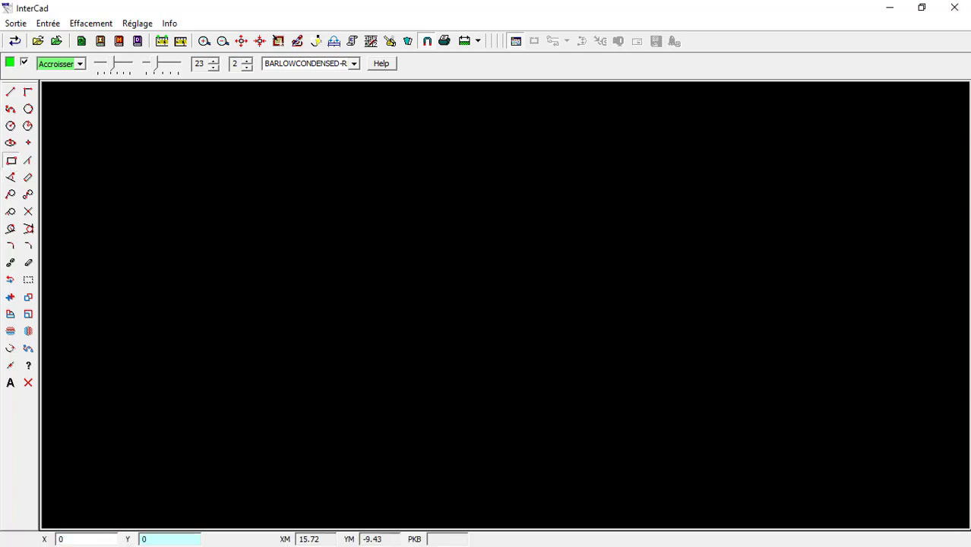
{"action": "key", "text": "Return"}
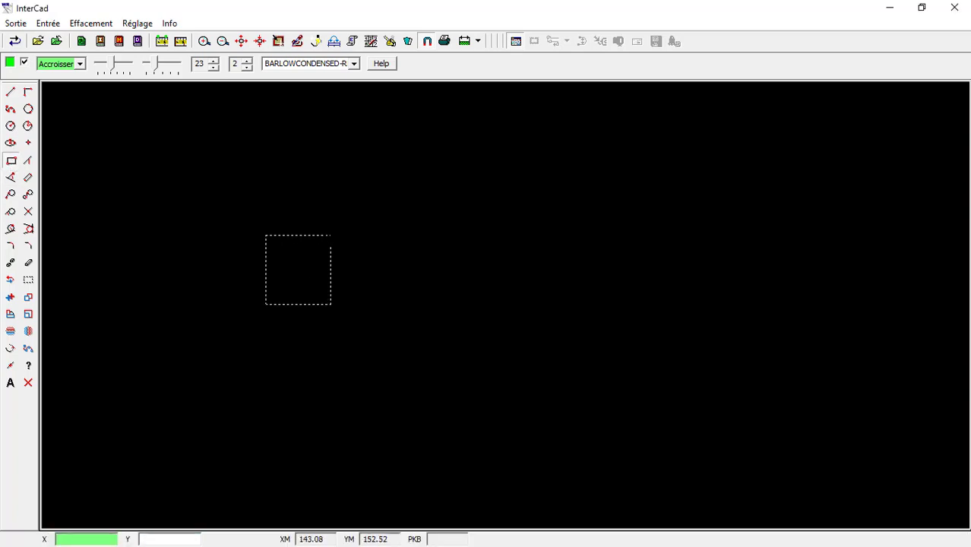
{"action": "key", "text": "Return"}
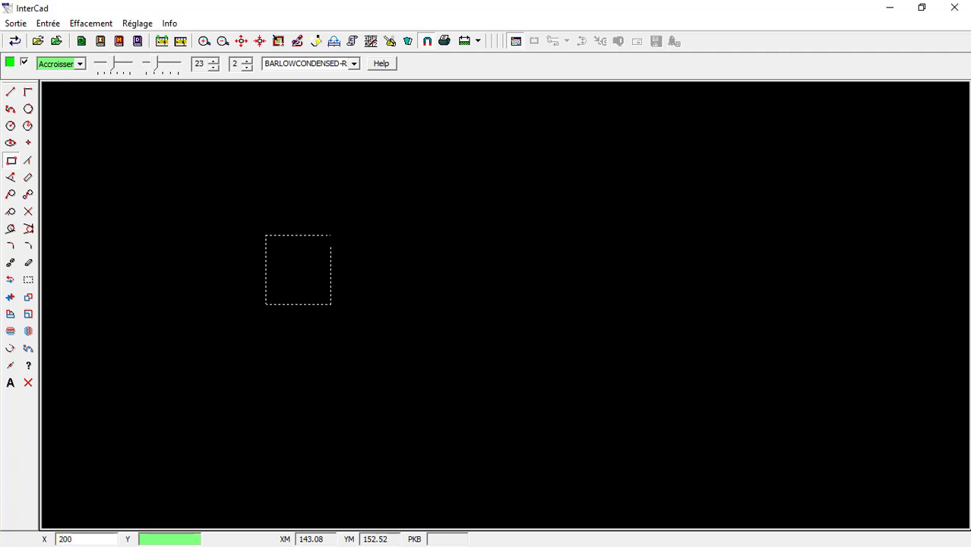
{"action": "type", "text": "200"}
{"action": "key", "text": "Return"}
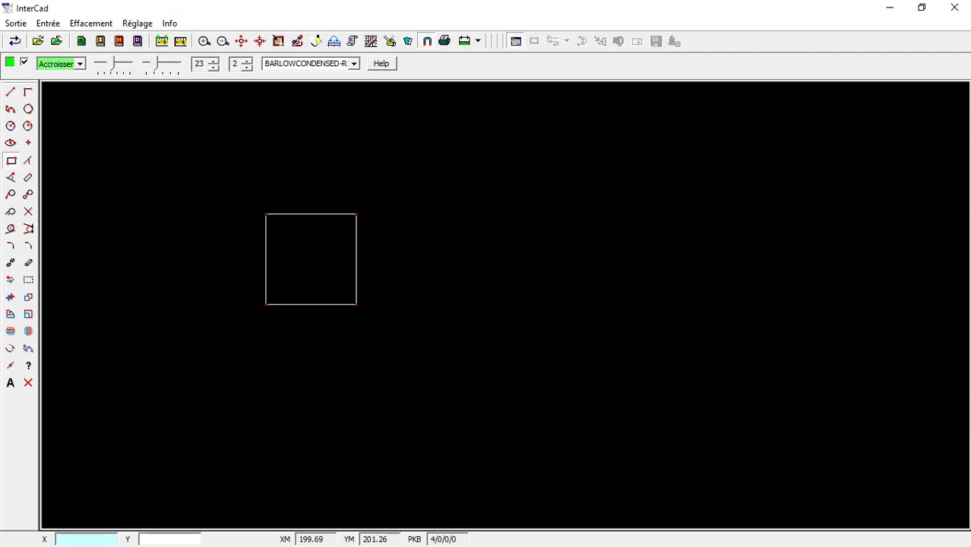
Step: Draw a circle of radius 50 centred on the square's lower-left corner at the origin
{"action": "scroll", "coordinate": [301, 285], "scroll_direction": "up", "scroll_amount": 2}
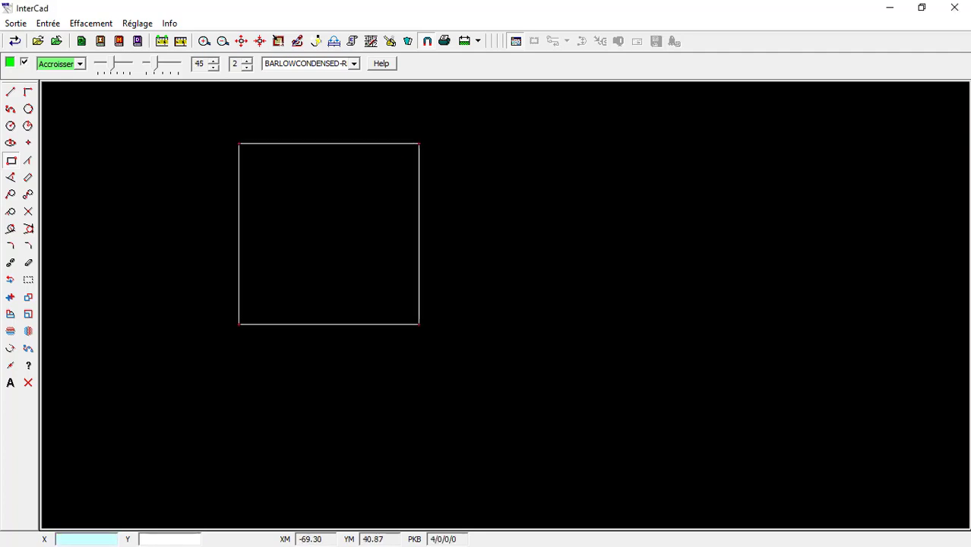
{"action": "left_click", "coordinate": [11, 126]}
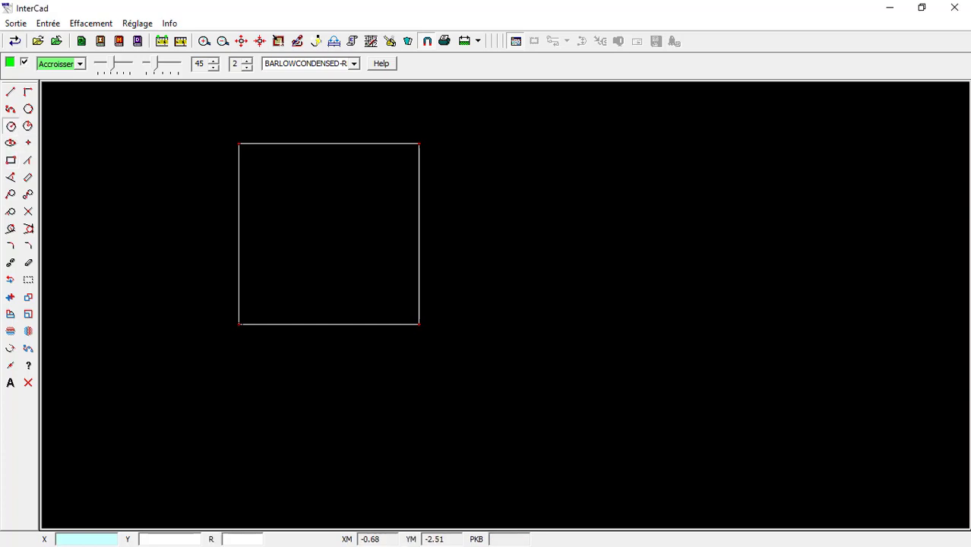
{"action": "left_click", "coordinate": [239, 325]}
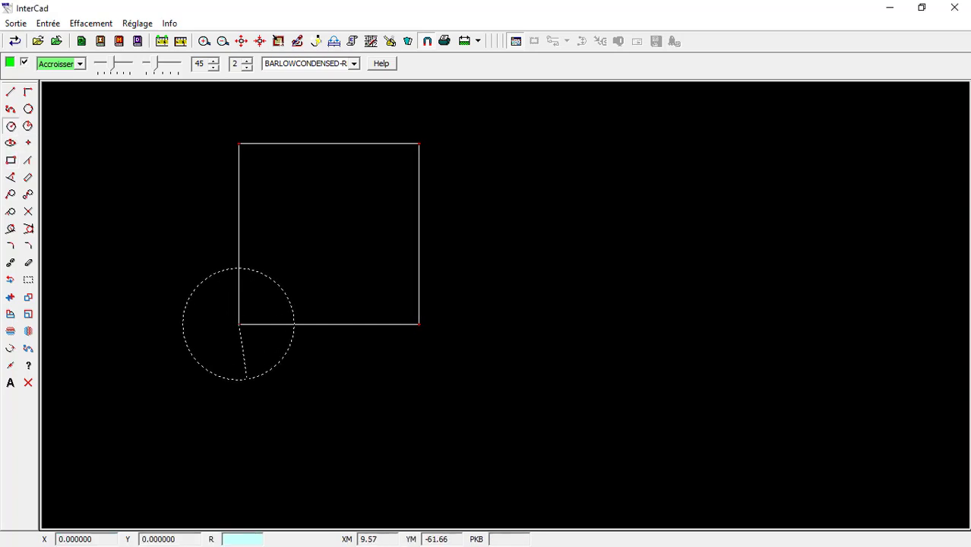
{"action": "type", "text": "50"}
{"action": "key", "text": "Return"}
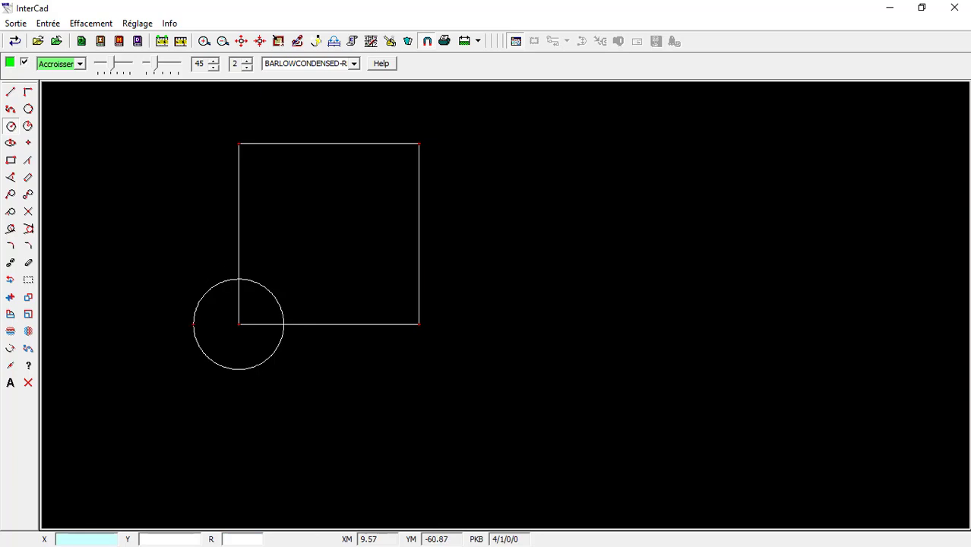
Step: Draw a circle of radius 50 centred on the square's lower-right corner
{"action": "scroll", "coordinate": [418, 319], "scroll_direction": "up", "scroll_amount": 1}
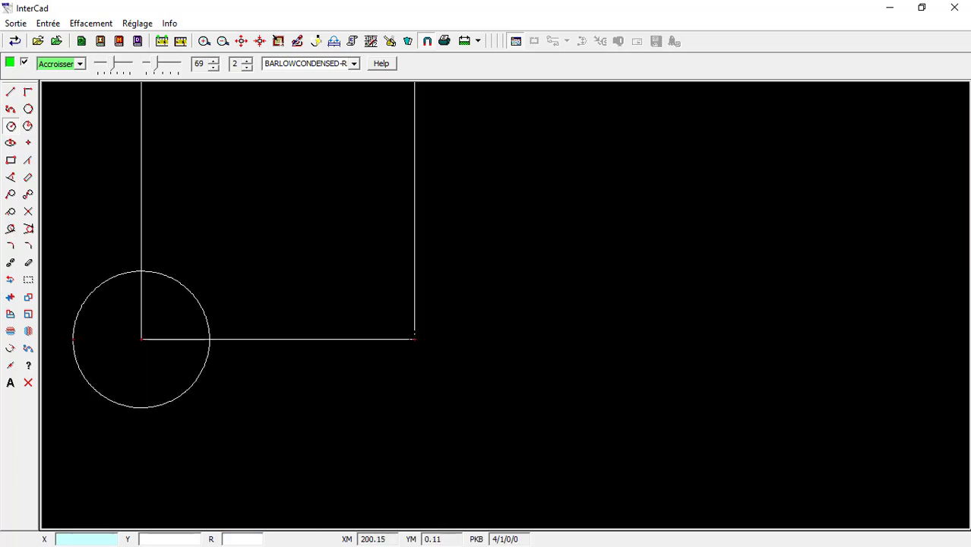
{"action": "left_click", "coordinate": [414, 338]}
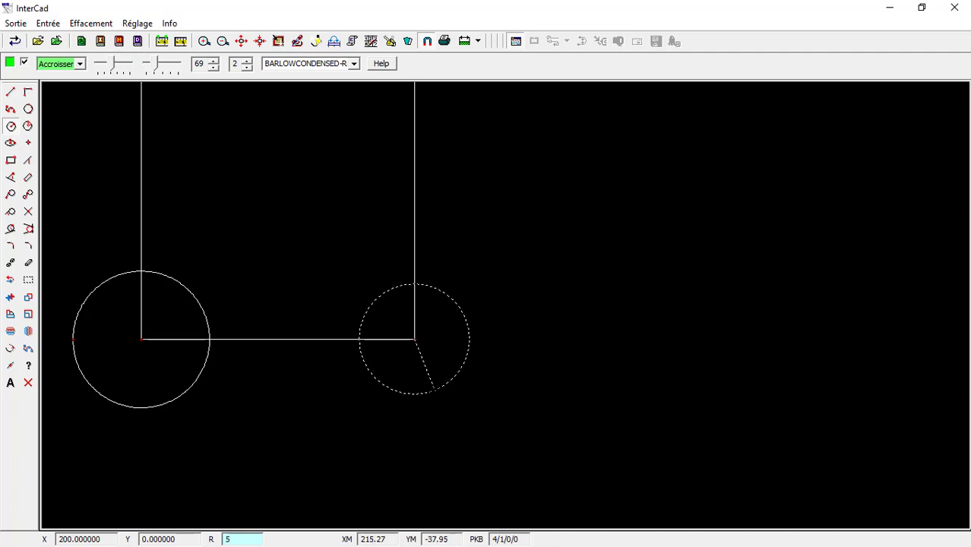
{"action": "type", "text": "50"}
{"action": "key", "text": "Return"}
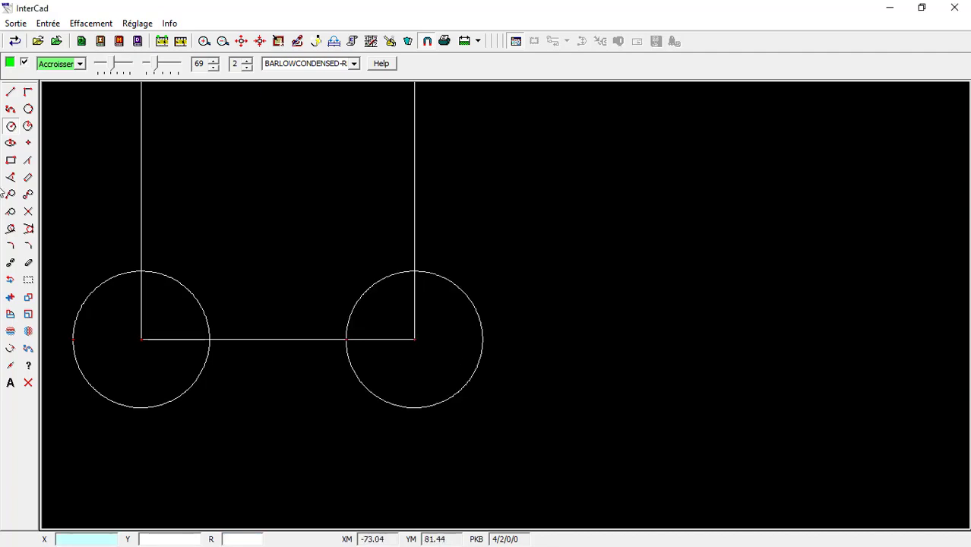
Step: Trim the circle parts outside the square and the edge stubs at both lower corners, leaving two concave quarter arcs
{"action": "left_click", "coordinate": [10, 264]}
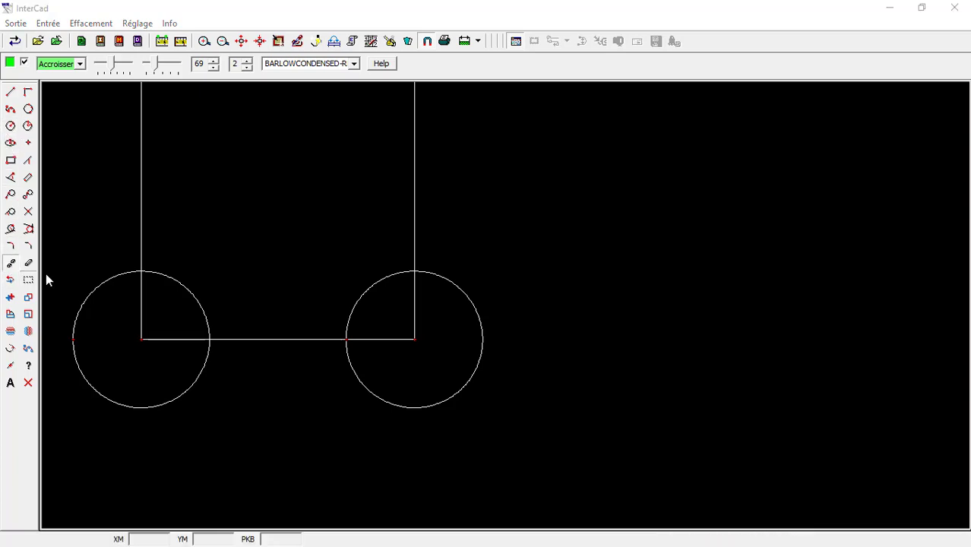
{"action": "left_click", "coordinate": [85, 296]}
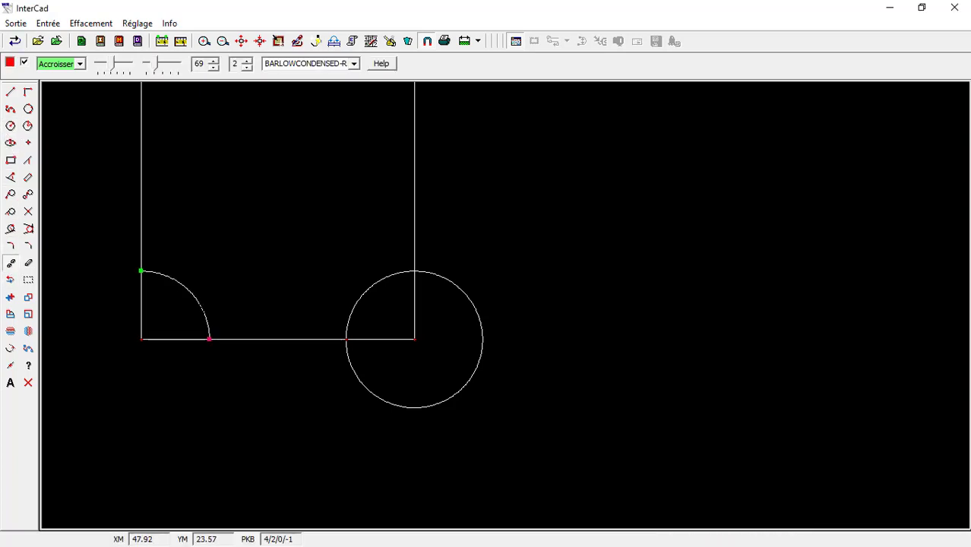
{"action": "left_click", "coordinate": [144, 306]}
{"action": "left_click", "coordinate": [164, 339]}
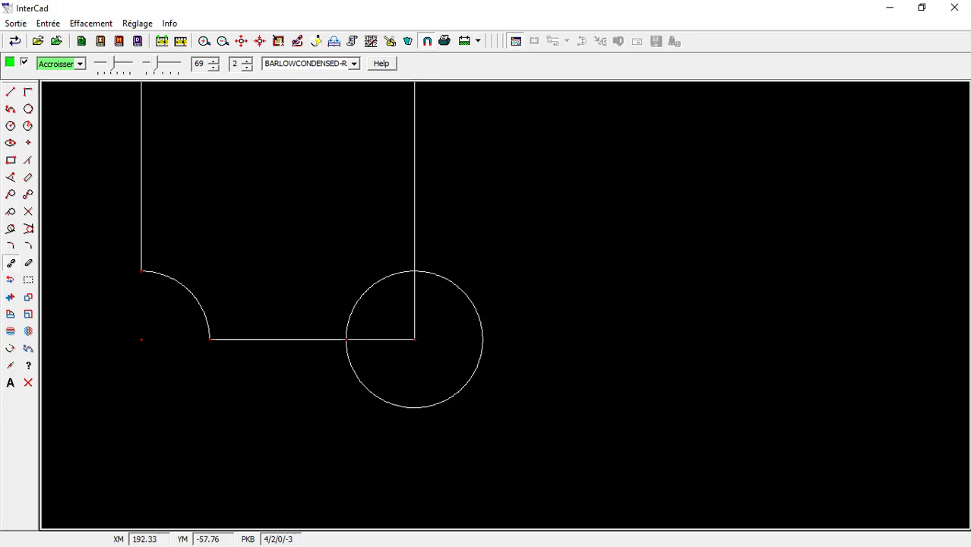
{"action": "left_click", "coordinate": [440, 393]}
{"action": "left_click", "coordinate": [417, 336]}
{"action": "left_click", "coordinate": [413, 342]}
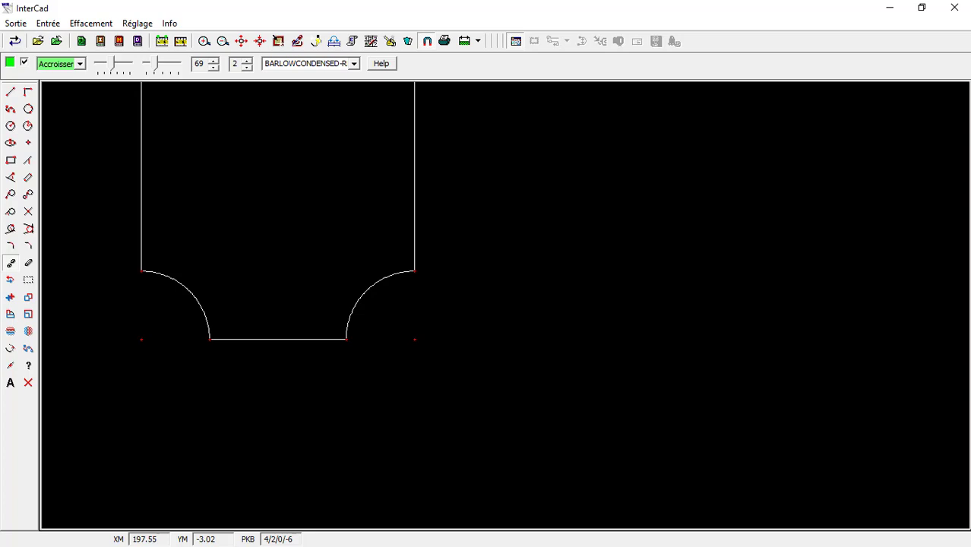
Step: Draw an ellipse through both ends of the shortened bottom edge, reaching down to about Y -74
{"action": "scroll", "coordinate": [312, 355], "scroll_direction": "up", "scroll_amount": 1}
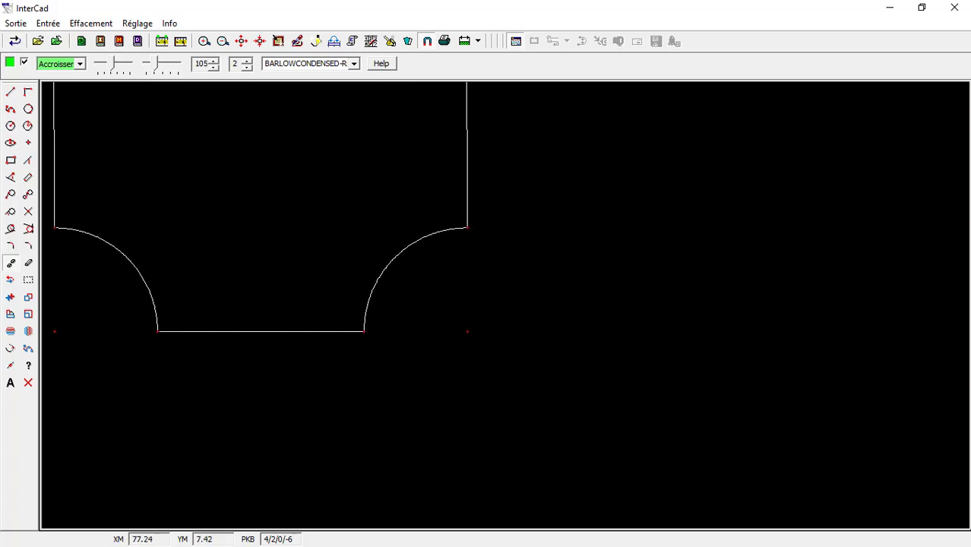
{"action": "left_click", "coordinate": [11, 143]}
{"action": "left_click", "coordinate": [158, 331]}
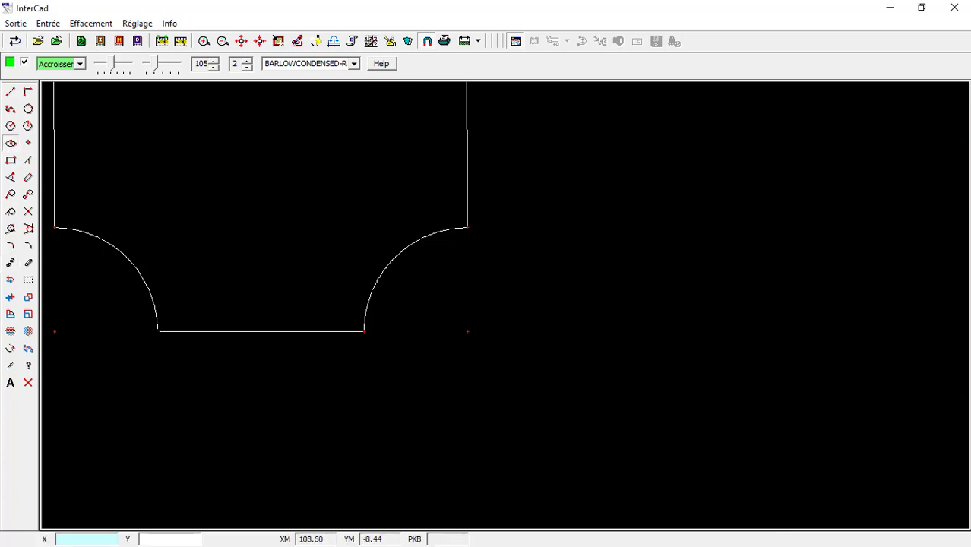
{"action": "left_click", "coordinate": [363, 331]}
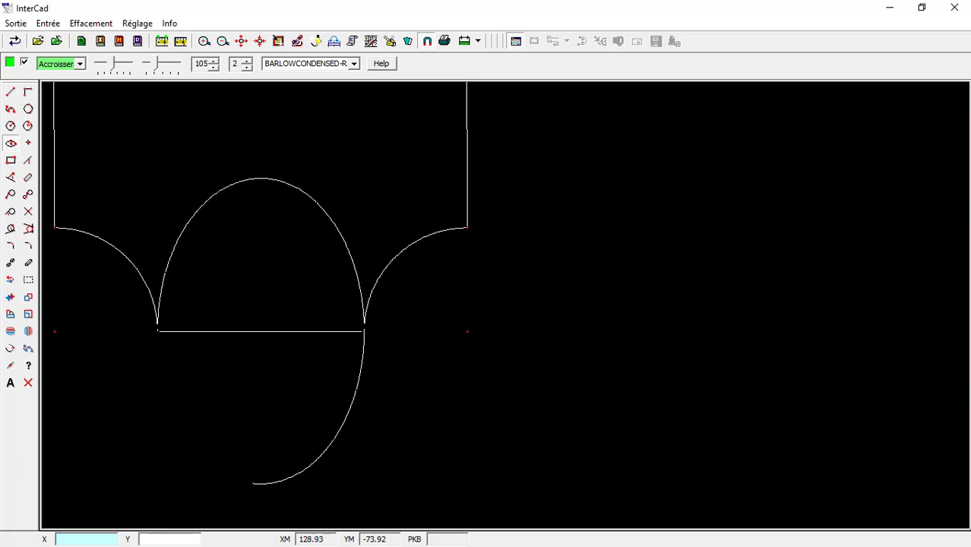
{"action": "left_click", "coordinate": [317, 484]}
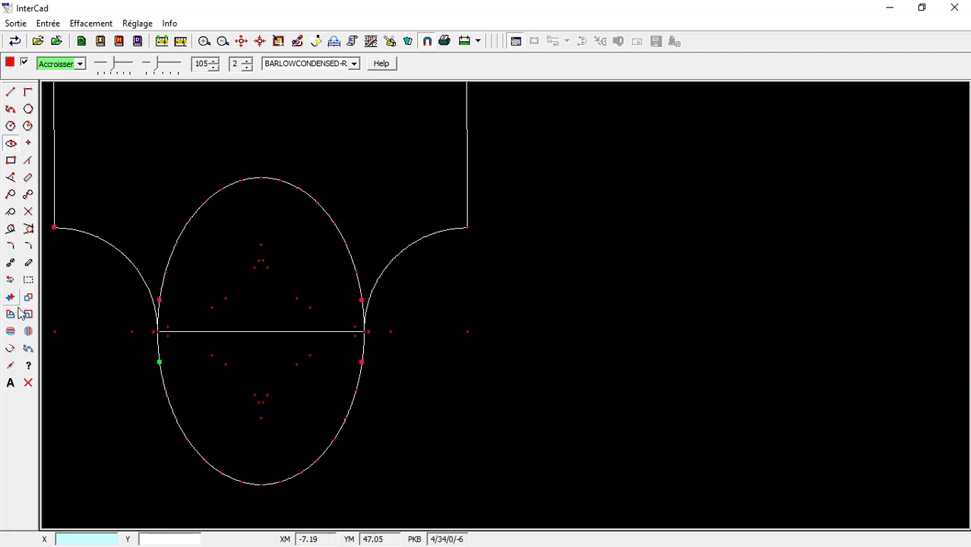
Step: Trim segments of the ellipse's upper half, clearing its right side down to the bottom edge
{"action": "left_click", "coordinate": [10, 262]}
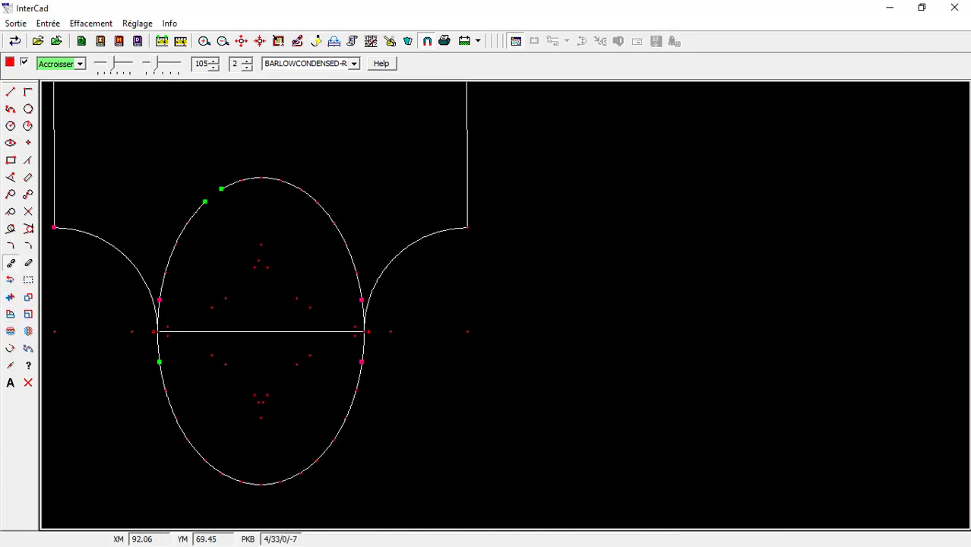
{"action": "left_click", "coordinate": [250, 179]}
{"action": "left_click", "coordinate": [180, 234]}
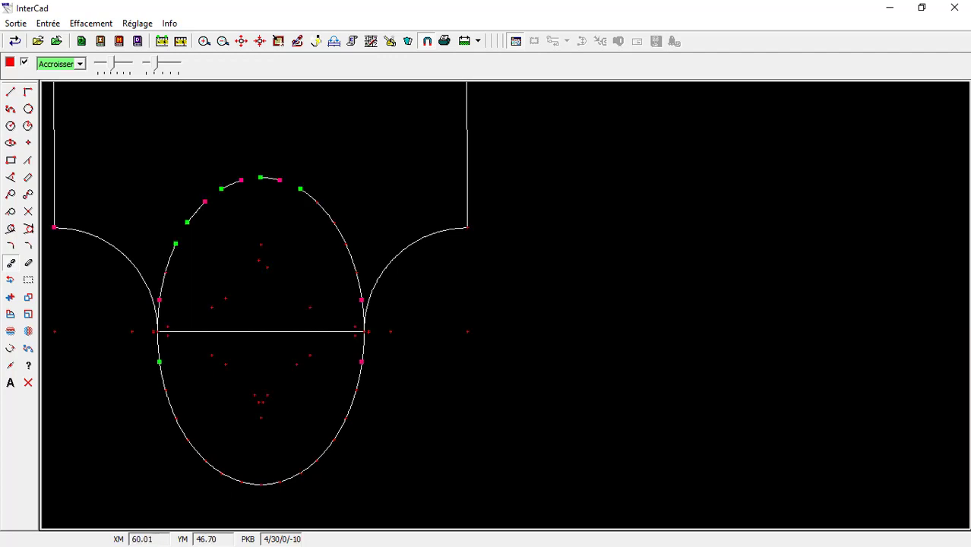
{"action": "left_click", "coordinate": [169, 261]}
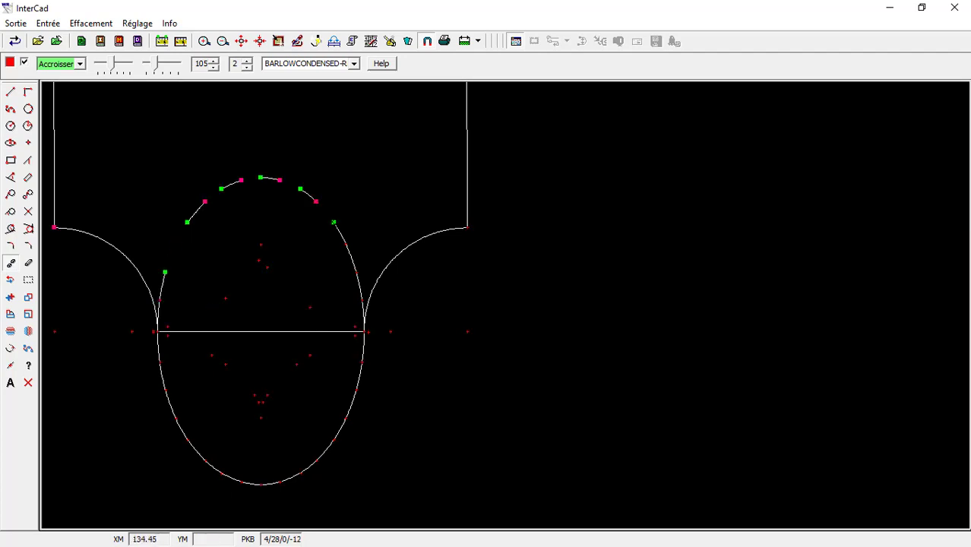
{"action": "left_click", "coordinate": [340, 233]}
{"action": "left_click", "coordinate": [351, 258]}
{"action": "left_click", "coordinate": [359, 286]}
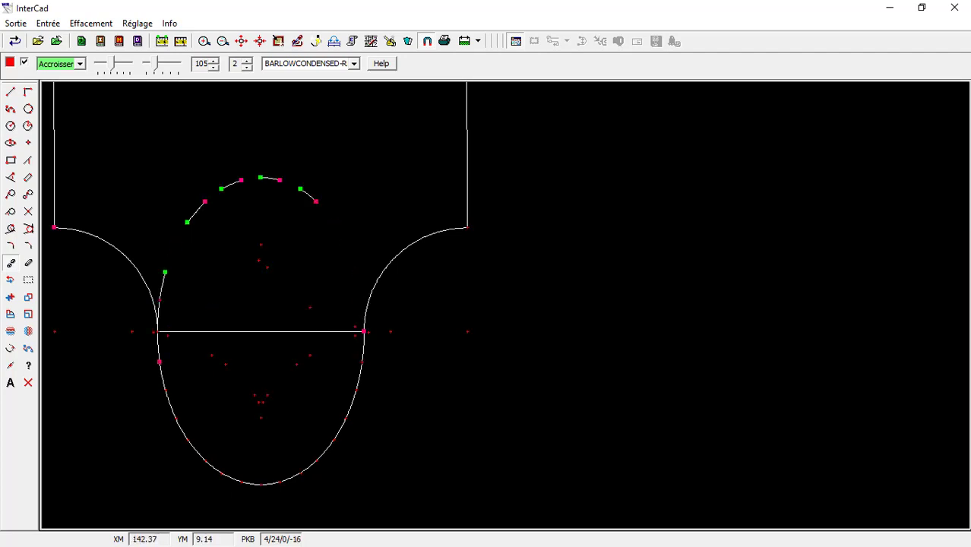
Step: Remove the straight edge across the ellipse and the upper ellipse segments beside the left concave arc
{"action": "scroll", "coordinate": [368, 334], "scroll_direction": "up", "scroll_amount": 8}
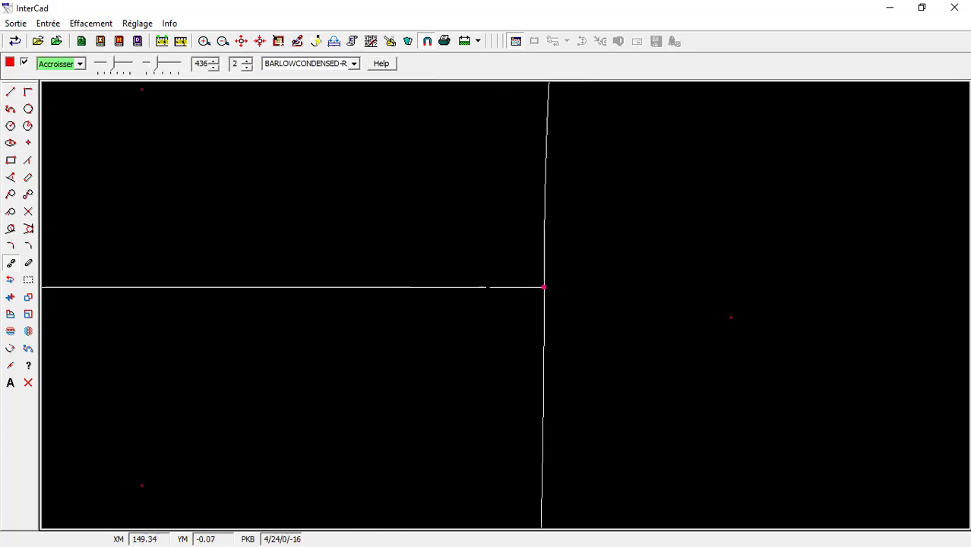
{"action": "scroll", "coordinate": [543, 287], "scroll_direction": "down", "scroll_amount": 6}
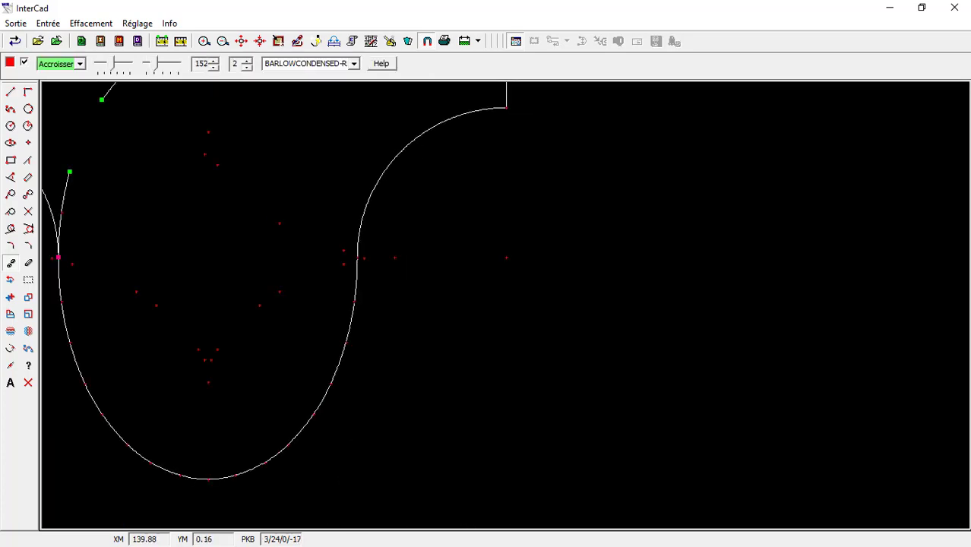
{"action": "scroll", "coordinate": [297, 250], "scroll_direction": "down", "scroll_amount": 6}
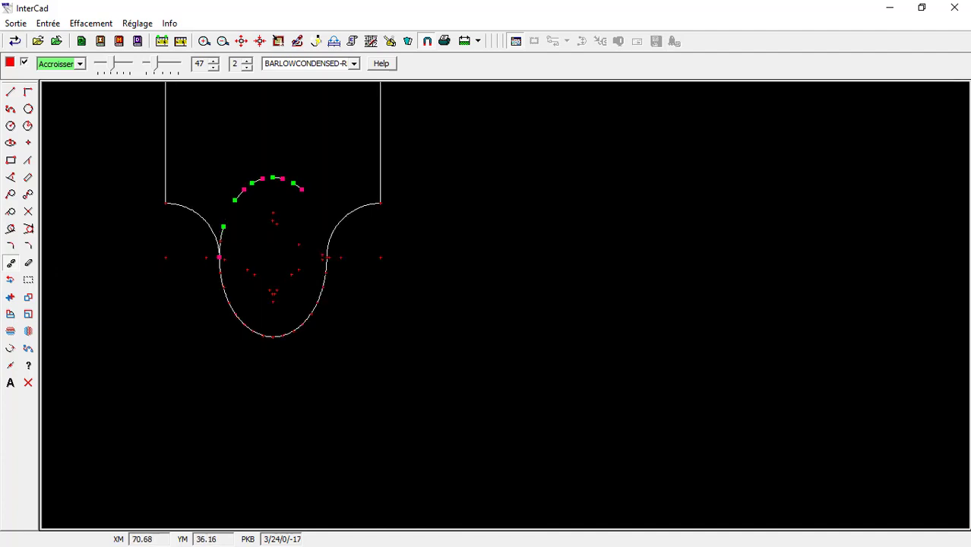
{"action": "scroll", "coordinate": [237, 223], "scroll_direction": "up", "scroll_amount": 8}
{"action": "left_click", "coordinate": [163, 310]}
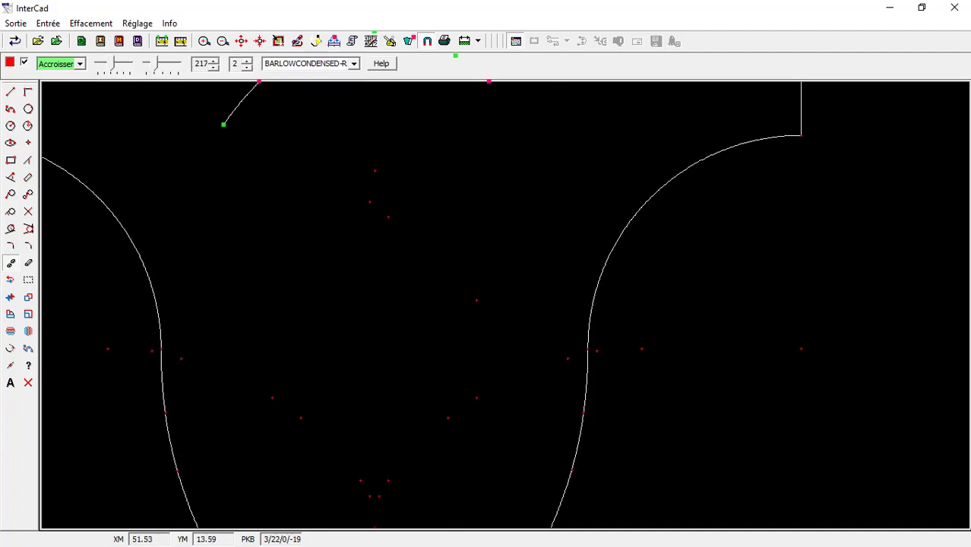
Step: Delete the remaining loose arc fragments of the ellipse's upper half inside the outline
{"action": "scroll", "coordinate": [274, 300], "scroll_direction": "down", "scroll_amount": 6}
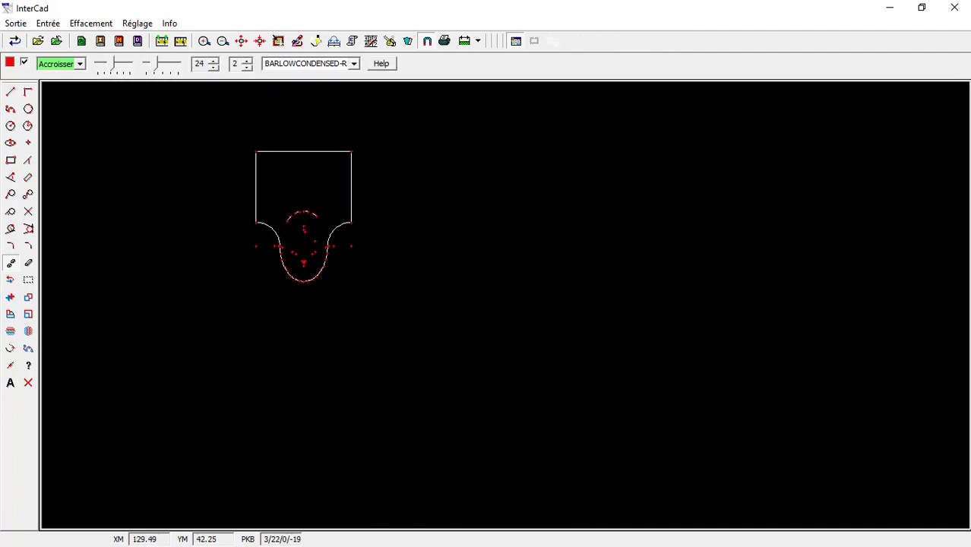
{"action": "scroll", "coordinate": [285, 235], "scroll_direction": "up", "scroll_amount": 4}
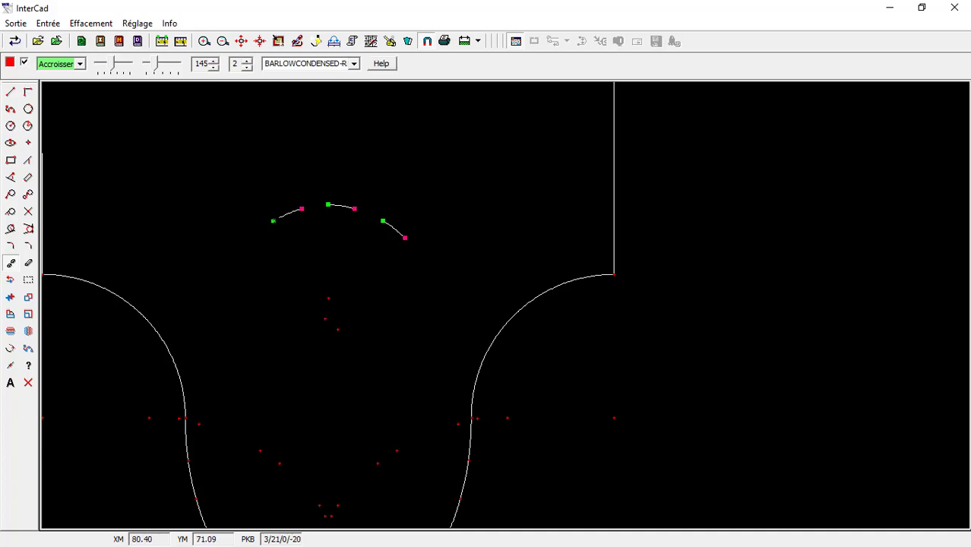
{"action": "left_click", "coordinate": [276, 216]}
{"action": "left_click", "coordinate": [395, 230]}
Step: Try a small fillet between the right vertical edge and the right concave arc
{"action": "scroll", "coordinate": [401, 232], "scroll_direction": "down", "scroll_amount": 7}
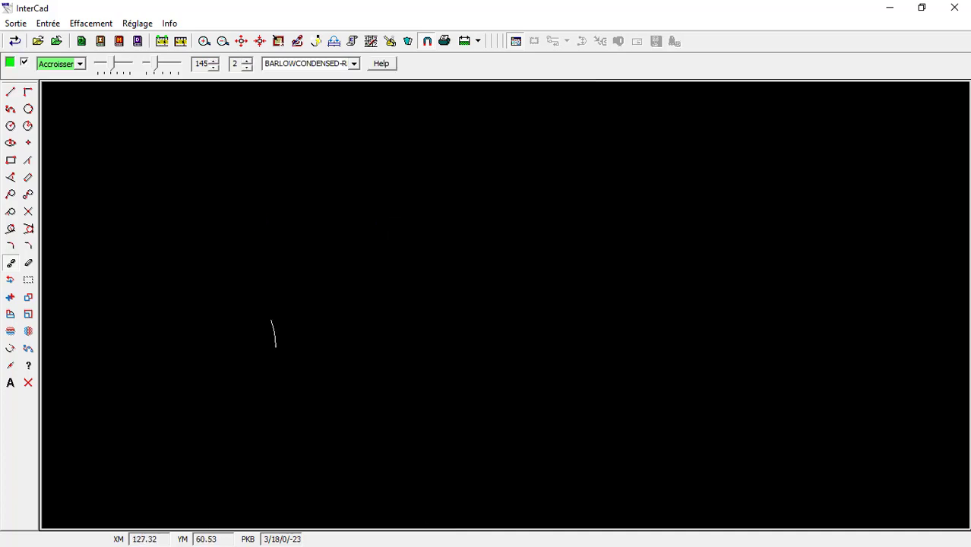
{"action": "scroll", "coordinate": [443, 216], "scroll_direction": "up", "scroll_amount": 6}
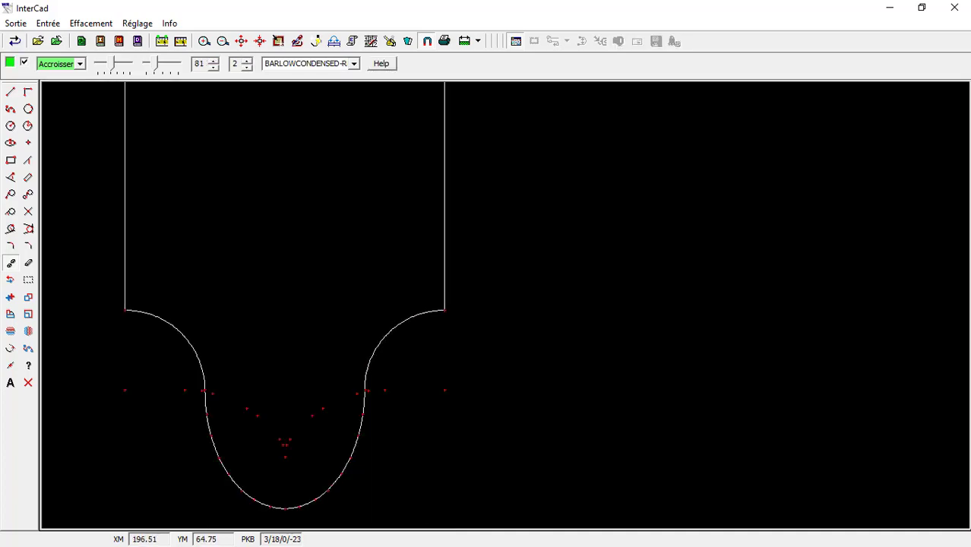
{"action": "left_click", "coordinate": [11, 246]}
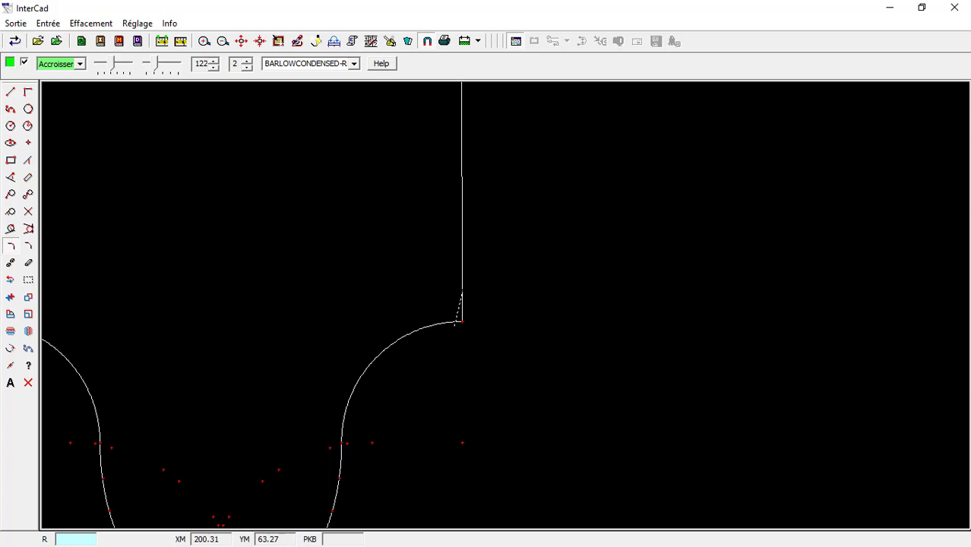
{"action": "type", "text": "2"}
{"action": "key", "text": "Return"}
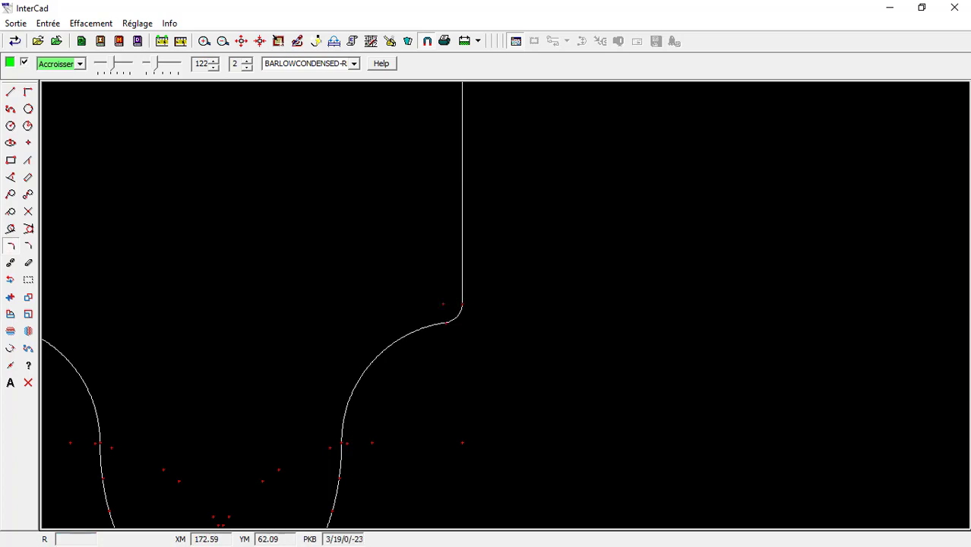
Step: Undo the fillet on the outline's lower-right corner
{"action": "scroll", "coordinate": [385, 293], "scroll_direction": "down", "scroll_amount": 5}
{"action": "scroll", "coordinate": [223, 294], "scroll_direction": "up", "scroll_amount": 3}
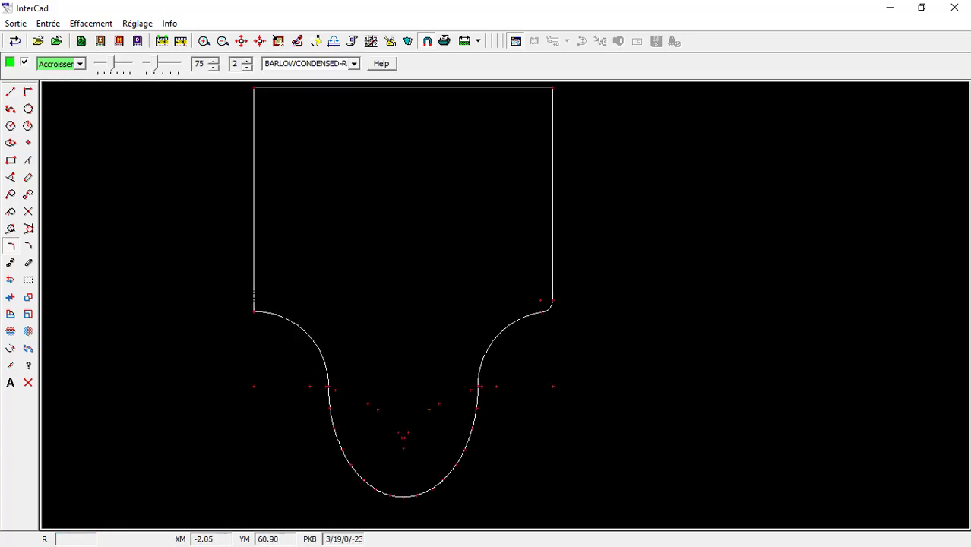
{"action": "left_click", "coordinate": [19, 45]}
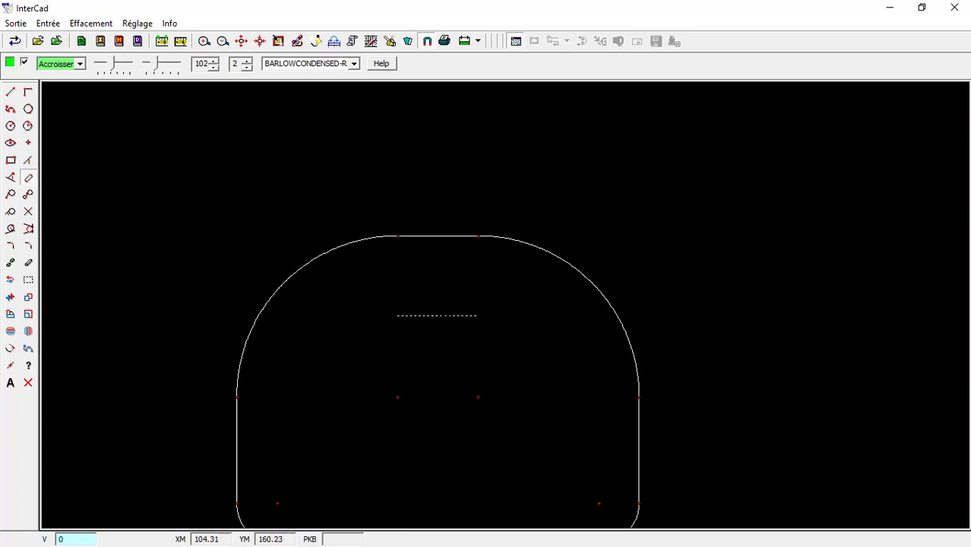
Step: Draw a parallel of the outline's top edge 60 units below it, inside the outline, and mark the new line's midpoint
{"action": "key", "text": "Escape"}
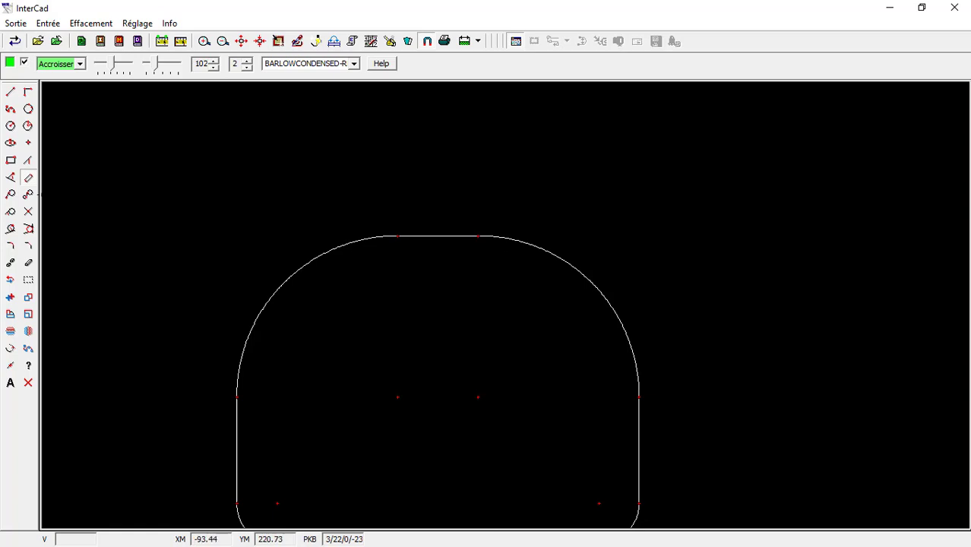
{"action": "left_click", "coordinate": [27, 178]}
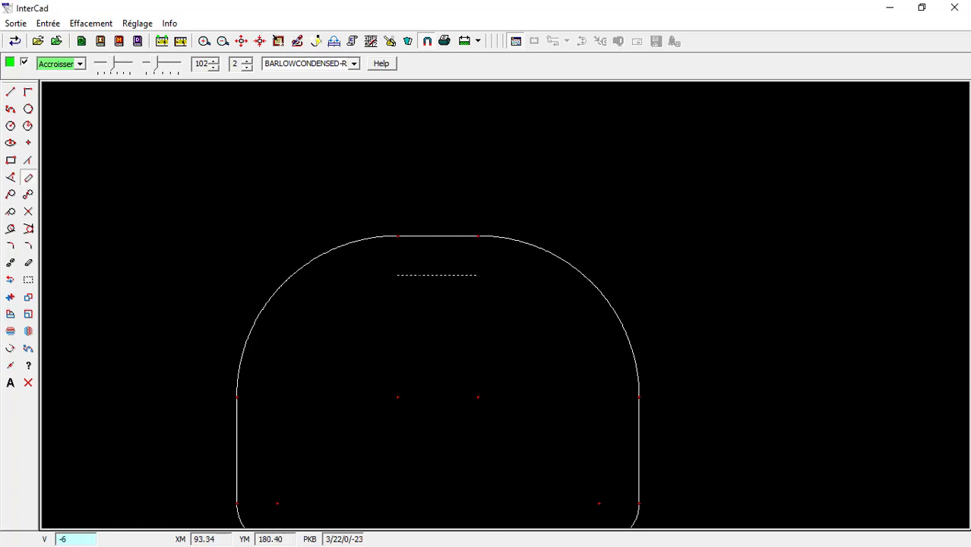
{"action": "key", "text": "Return"}
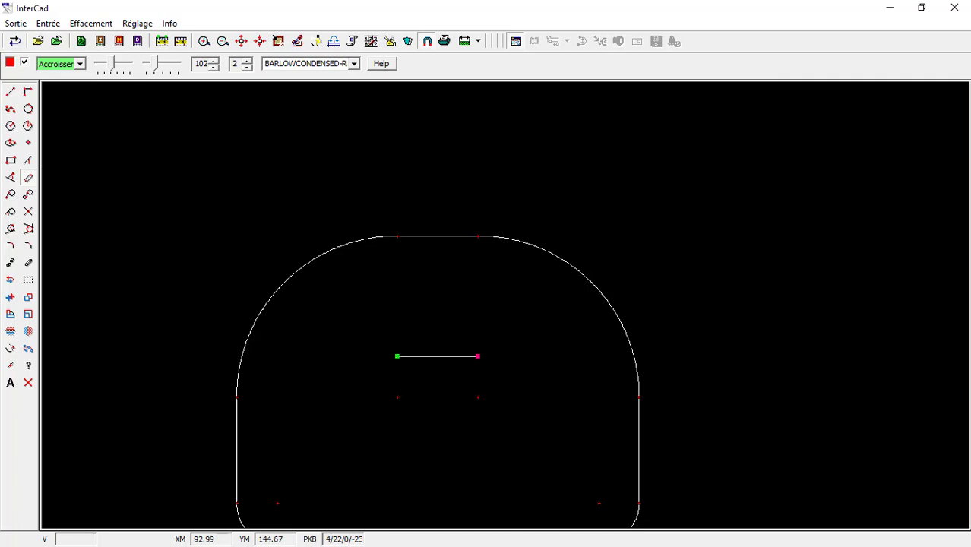
{"action": "scroll", "coordinate": [482, 346], "scroll_direction": "up", "scroll_amount": 3}
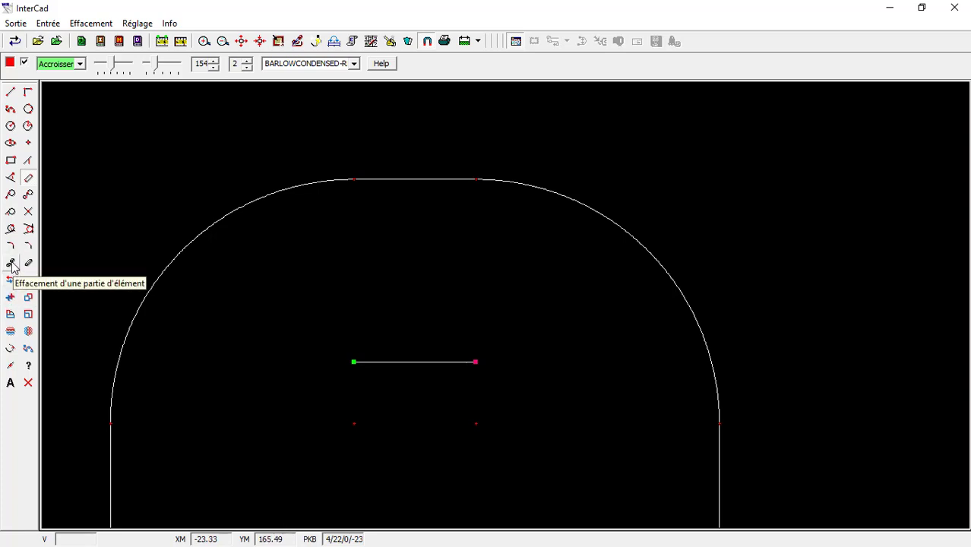
{"action": "left_click", "coordinate": [28, 127]}
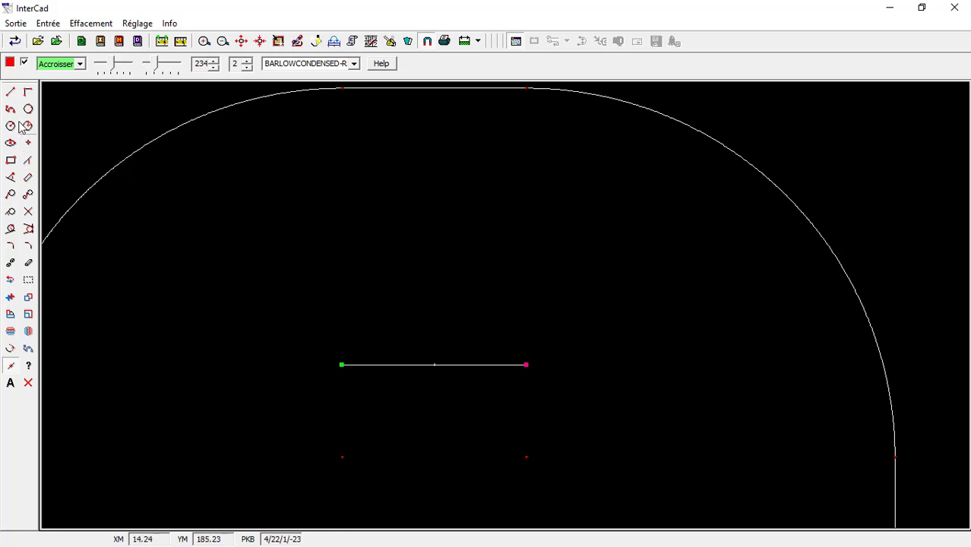
Step: Try a line from the marked midpoint with offsets X 20 and Y 0
{"action": "left_click", "coordinate": [11, 91]}
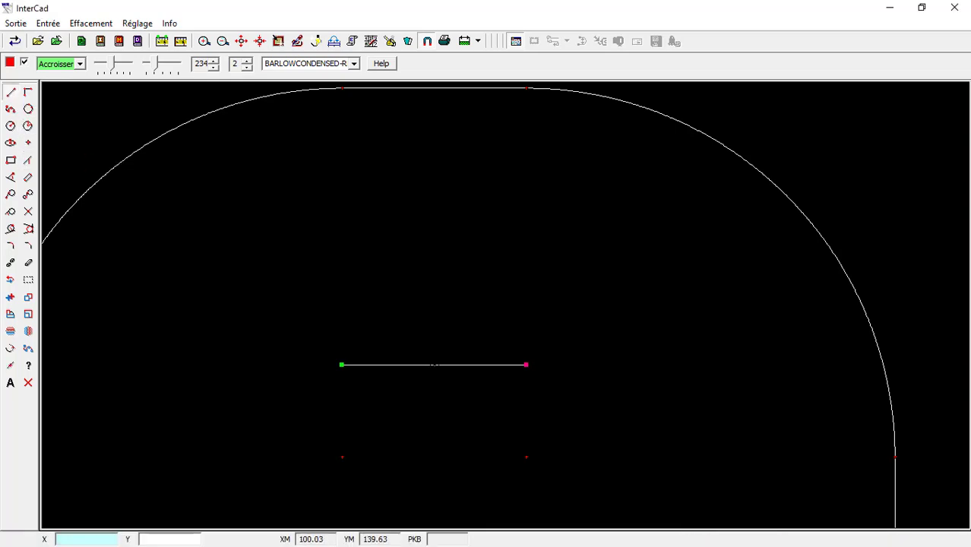
{"action": "left_click", "coordinate": [435, 365]}
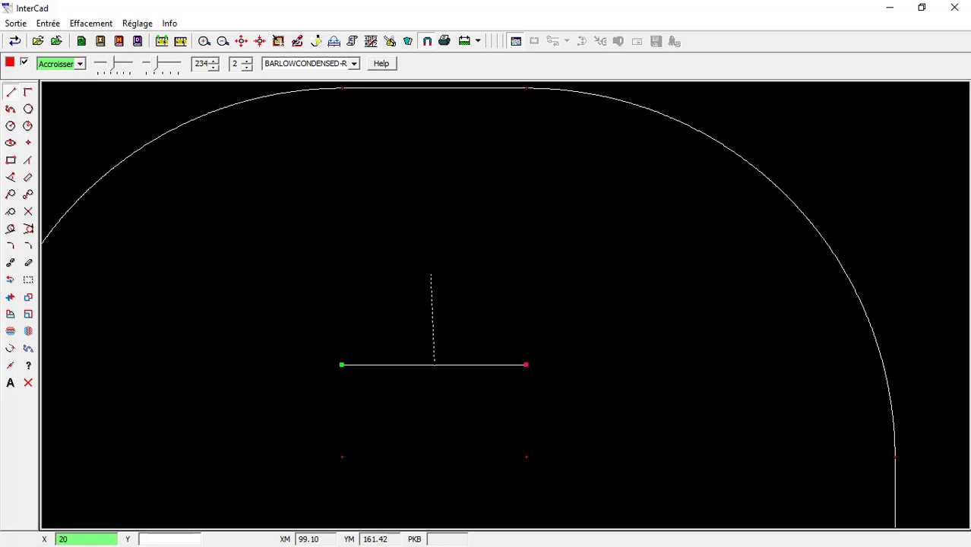
{"action": "key", "text": "Return"}
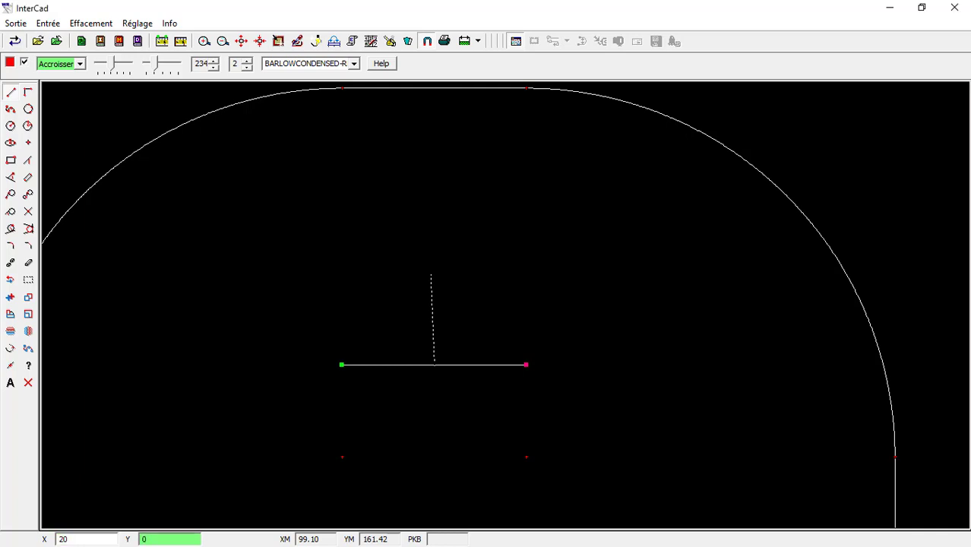
{"action": "key", "text": "Return"}
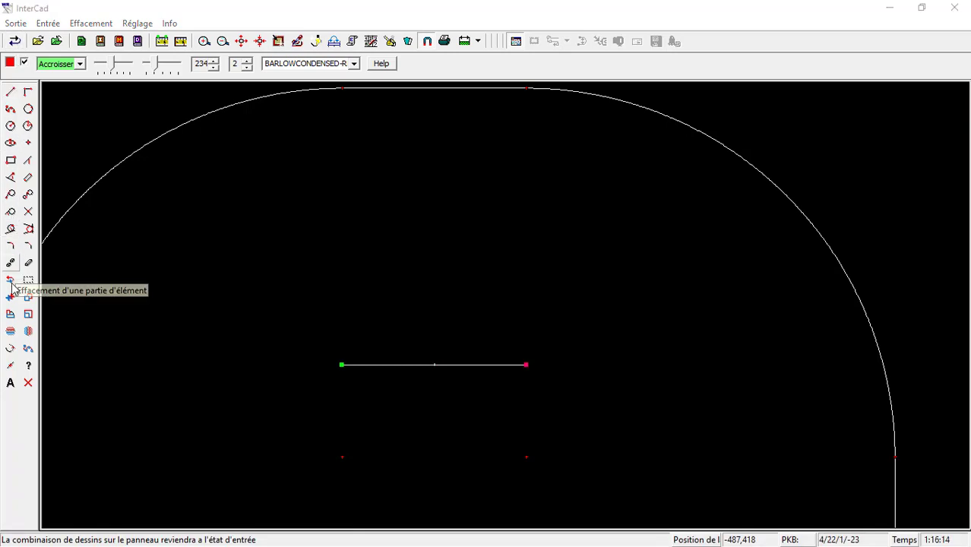
Step: Draw a vertical line up from the horizontal line's midpoint with offsets X 0 and Y 20
{"action": "left_click", "coordinate": [11, 93]}
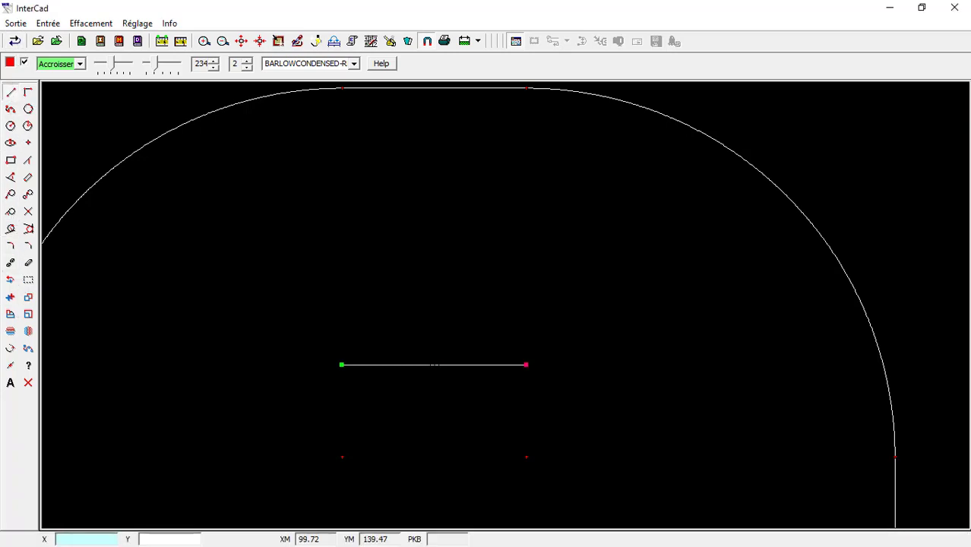
{"action": "left_click", "coordinate": [435, 364]}
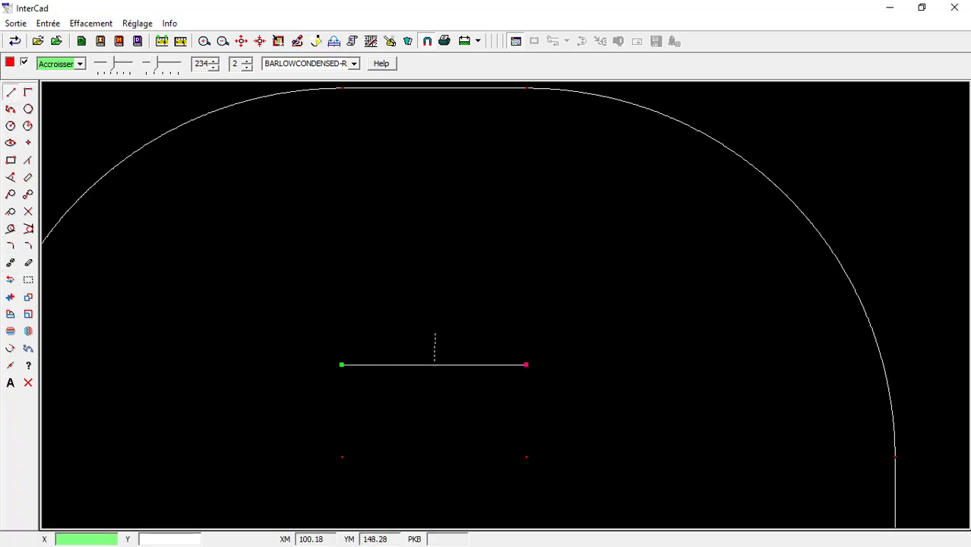
{"action": "type", "text": "0"}
{"action": "key", "text": "Return"}
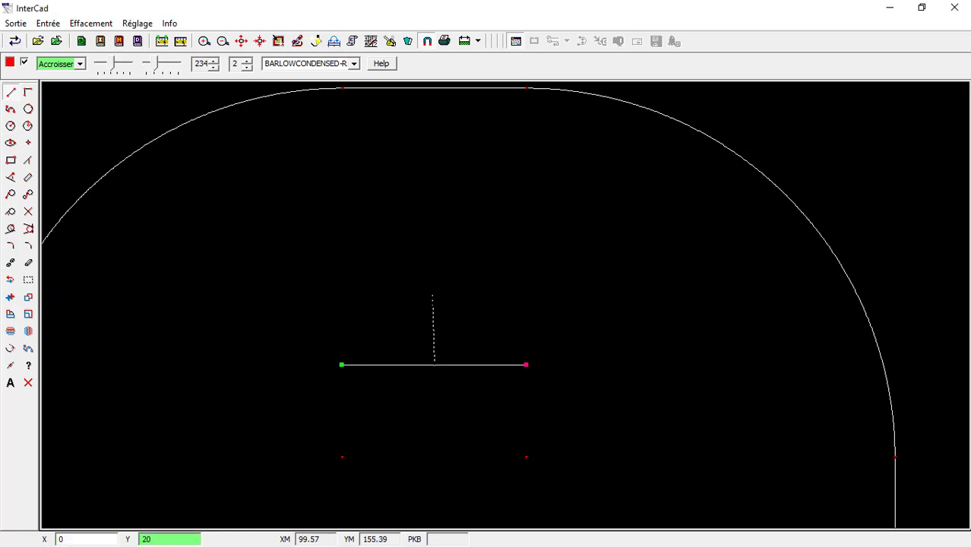
{"action": "key", "text": "Return"}
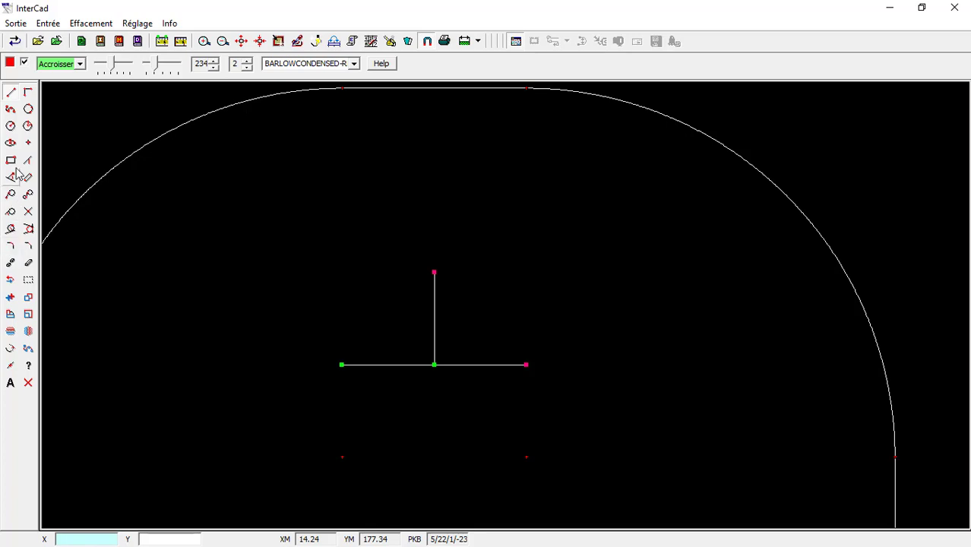
Step: Build a lens from two facing shallow arcs between the horizontal line's midpoint and right end, erasing the surplus circle parts and construction lines
{"action": "left_click", "coordinate": [29, 127]}
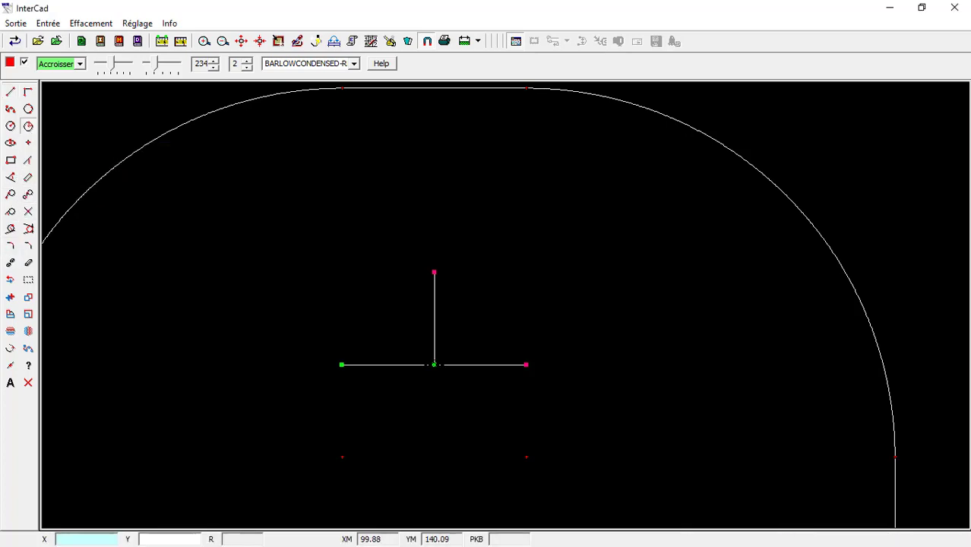
{"action": "left_click", "coordinate": [434, 364]}
{"action": "left_click", "coordinate": [527, 365]}
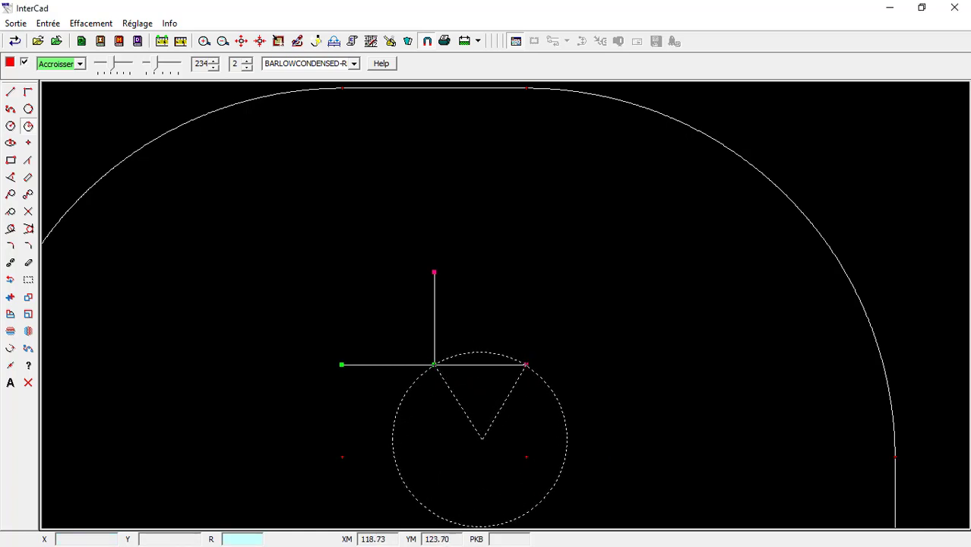
{"action": "left_click", "coordinate": [481, 440]}
{"action": "scroll", "coordinate": [479, 418], "scroll_direction": "up", "scroll_amount": 1}
{"action": "left_click", "coordinate": [11, 263]}
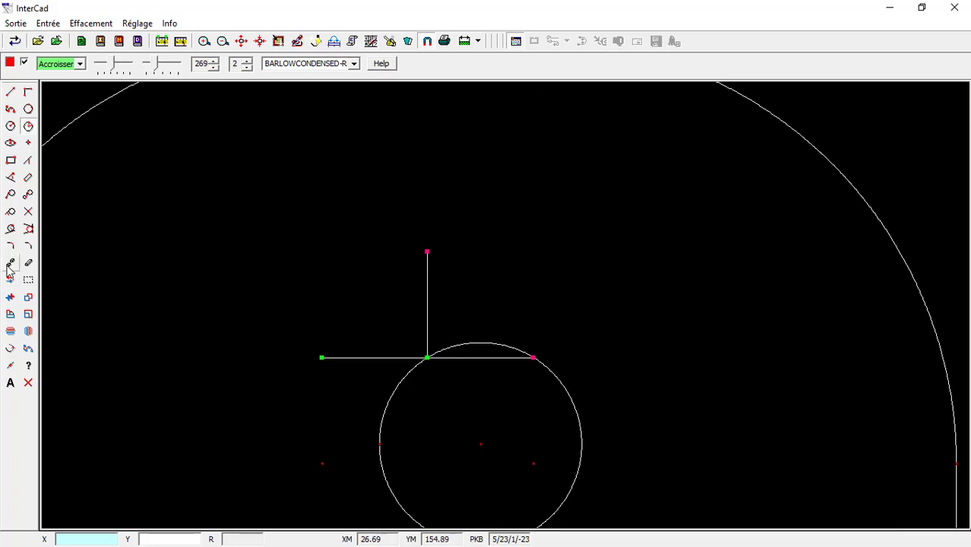
{"action": "left_click", "coordinate": [392, 389]}
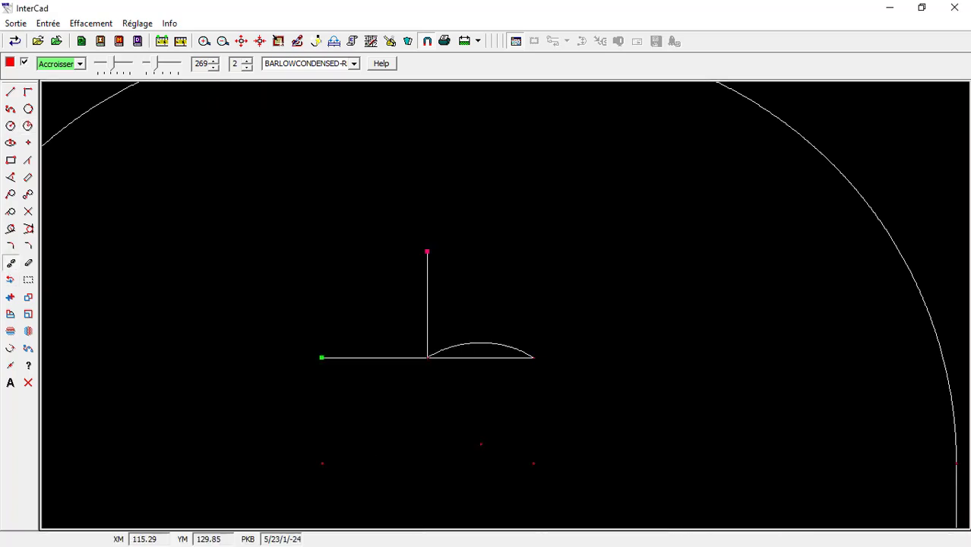
{"action": "left_click", "coordinate": [29, 125]}
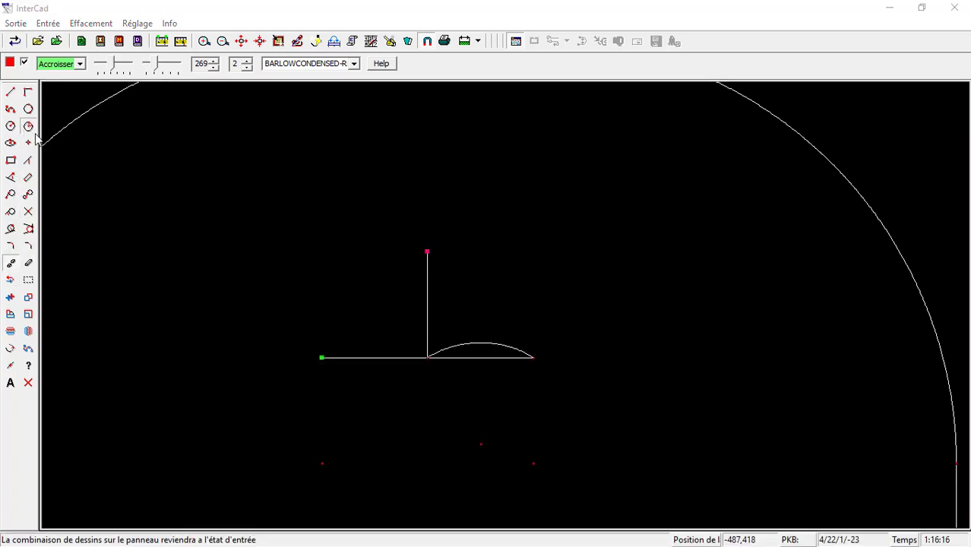
Step: Select both arcs of the lens and move them by X 0 and Y 20
{"action": "left_click", "coordinate": [28, 280]}
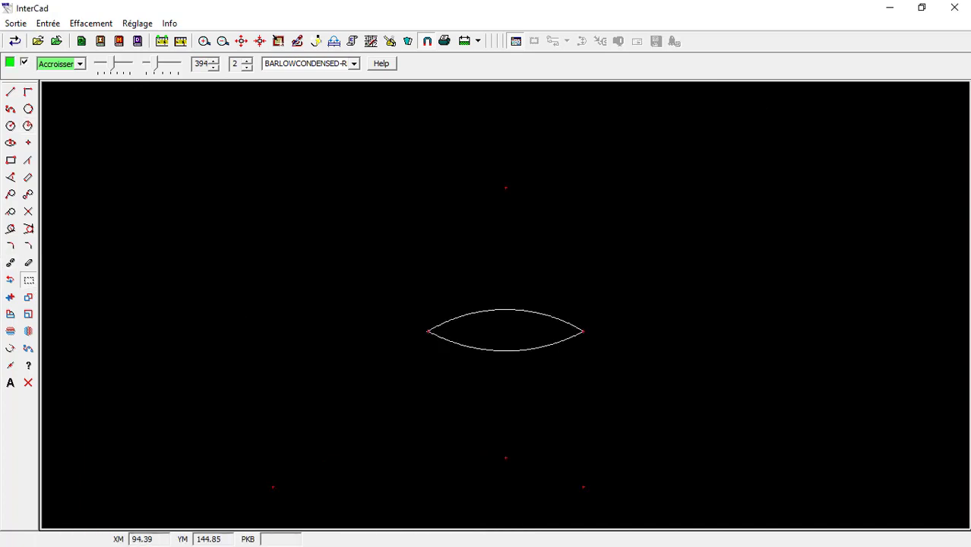
{"action": "left_click_drag", "start_coordinate": [417, 236], "coordinate": [592, 361]}
{"action": "left_click", "coordinate": [28, 297]}
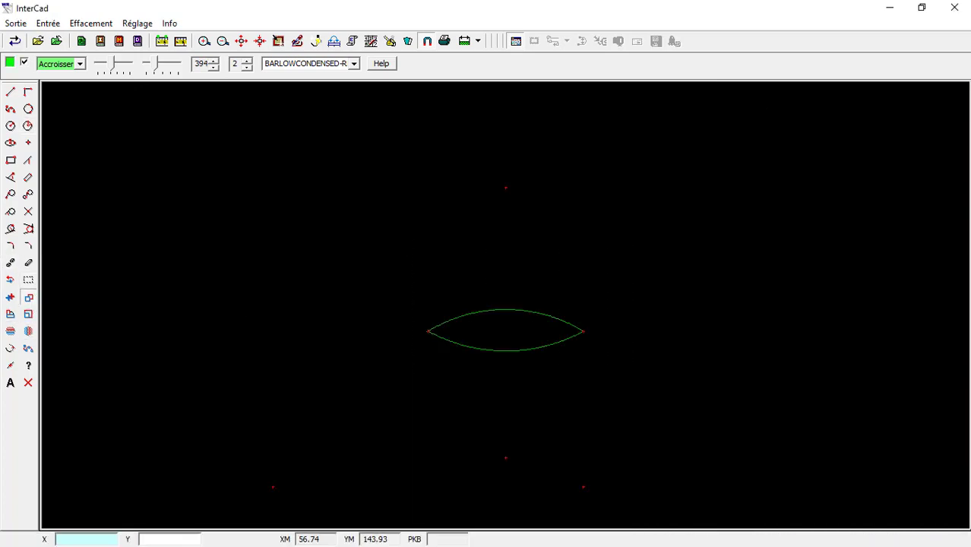
{"action": "left_click", "coordinate": [582, 331]}
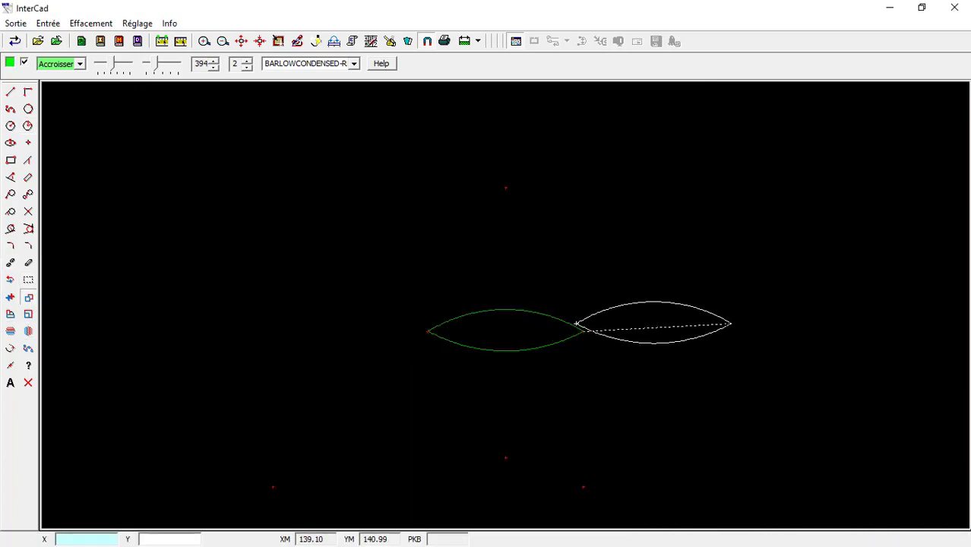
{"action": "type", "text": "0"}
{"action": "key", "text": "Return"}
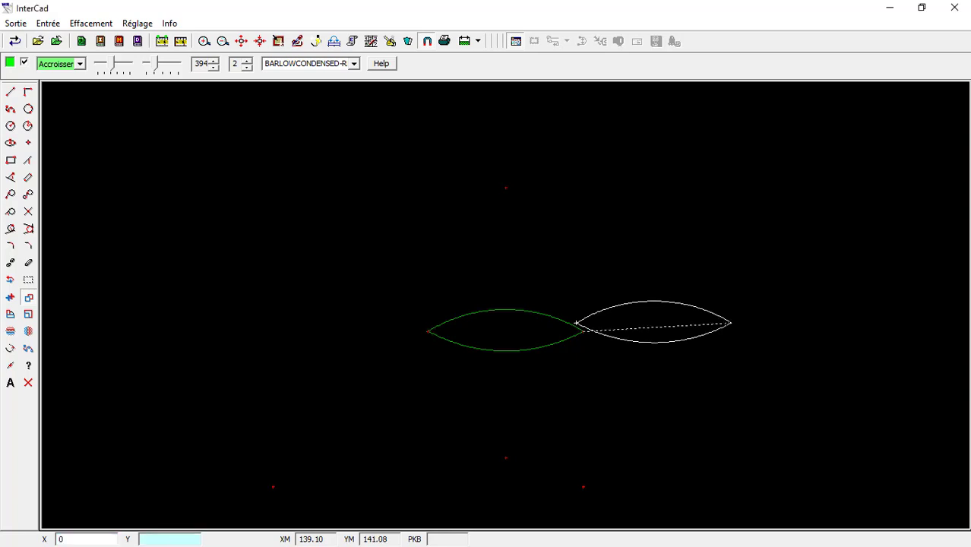
{"action": "type", "text": "20"}
{"action": "key", "text": "Return"}
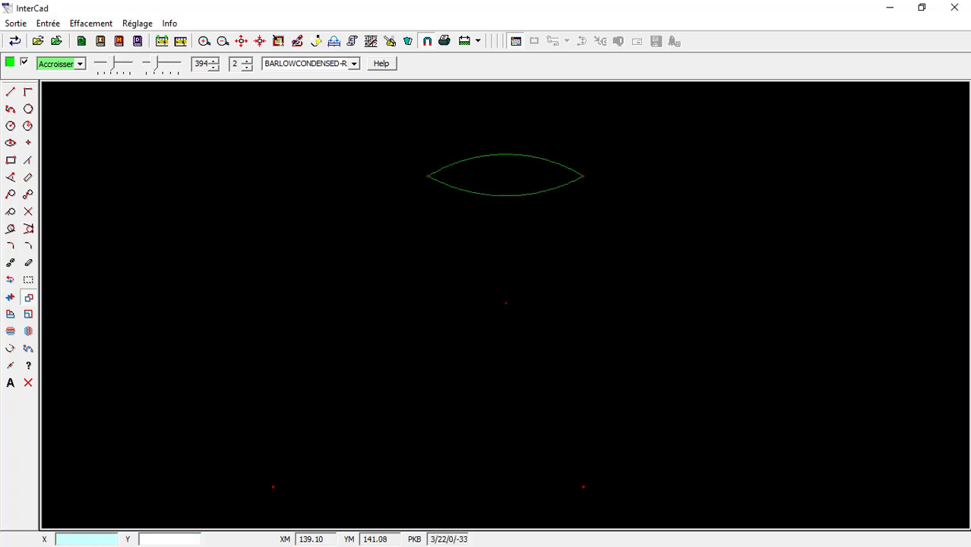
Step: Move the selected lens horizontally by X 30 and Y 0
{"action": "scroll", "coordinate": [570, 247], "scroll_direction": "down", "scroll_amount": 5}
{"action": "scroll", "coordinate": [586, 232], "scroll_direction": "up", "scroll_amount": 2}
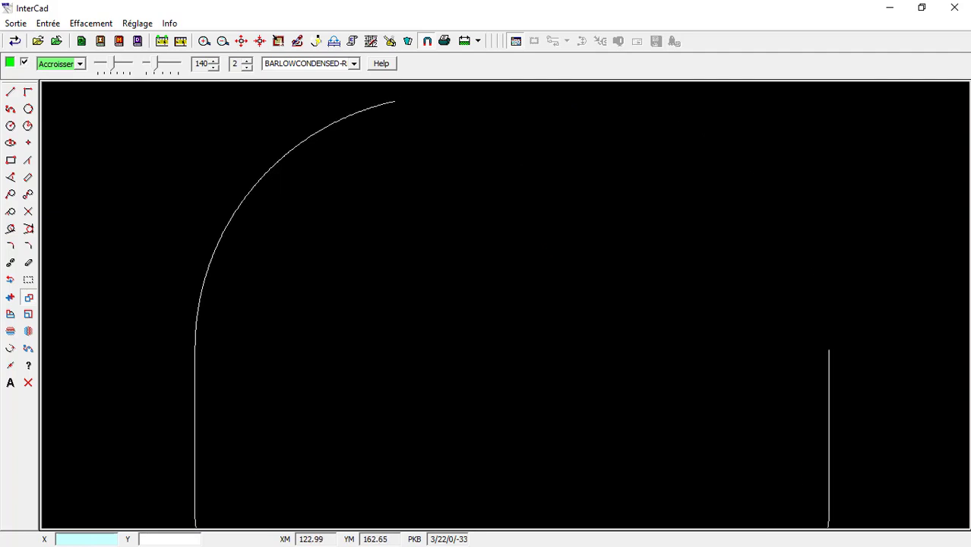
{"action": "scroll", "coordinate": [578, 209], "scroll_direction": "down", "scroll_amount": 2}
{"action": "middle_click_drag", "start_coordinate": [579, 209], "coordinate": [565, 273]}
{"action": "scroll", "coordinate": [570, 270], "scroll_direction": "up", "scroll_amount": 5}
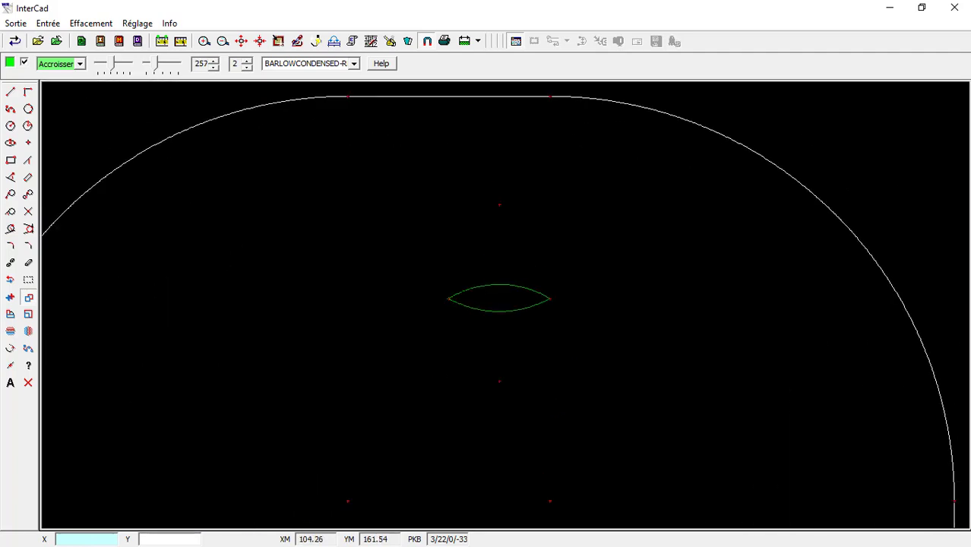
{"action": "left_click", "coordinate": [449, 298]}
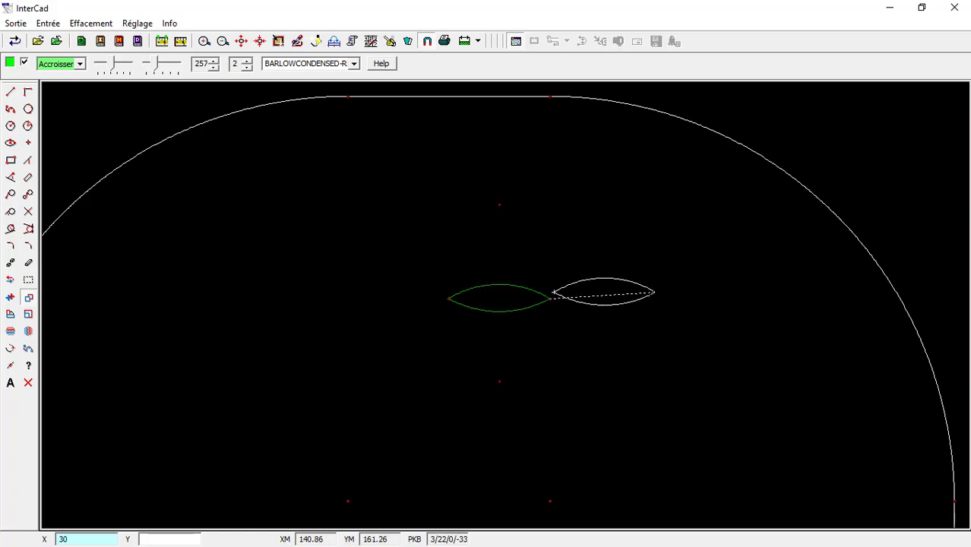
{"action": "key", "text": "Return"}
{"action": "type", "text": "0"}
{"action": "key", "text": "Return"}
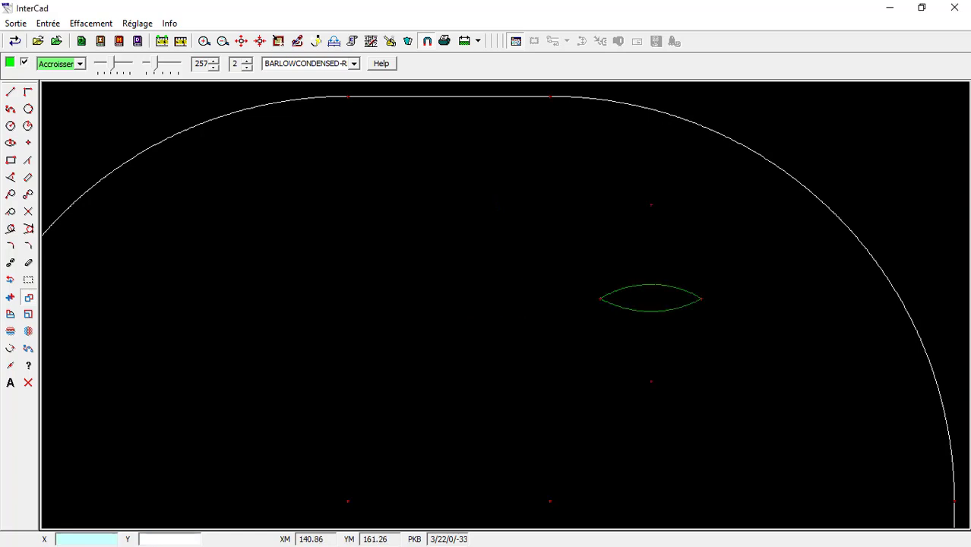
Step: Examine the lens's size and position within the whole outline
{"action": "scroll", "coordinate": [763, 304], "scroll_direction": "down", "scroll_amount": 5}
{"action": "scroll", "coordinate": [695, 306], "scroll_direction": "up", "scroll_amount": 1}
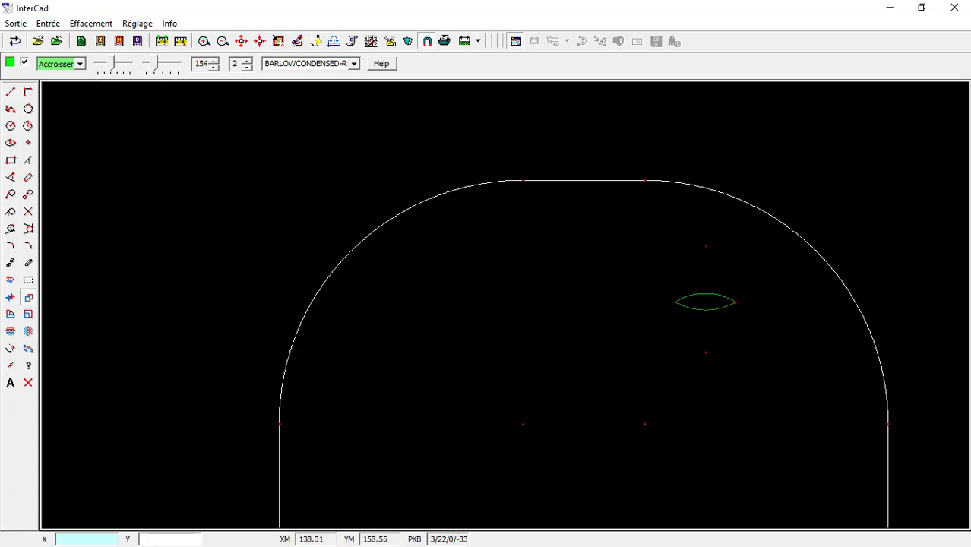
{"action": "scroll", "coordinate": [714, 312], "scroll_direction": "down", "scroll_amount": 5}
{"action": "scroll", "coordinate": [724, 315], "scroll_direction": "down", "scroll_amount": 2}
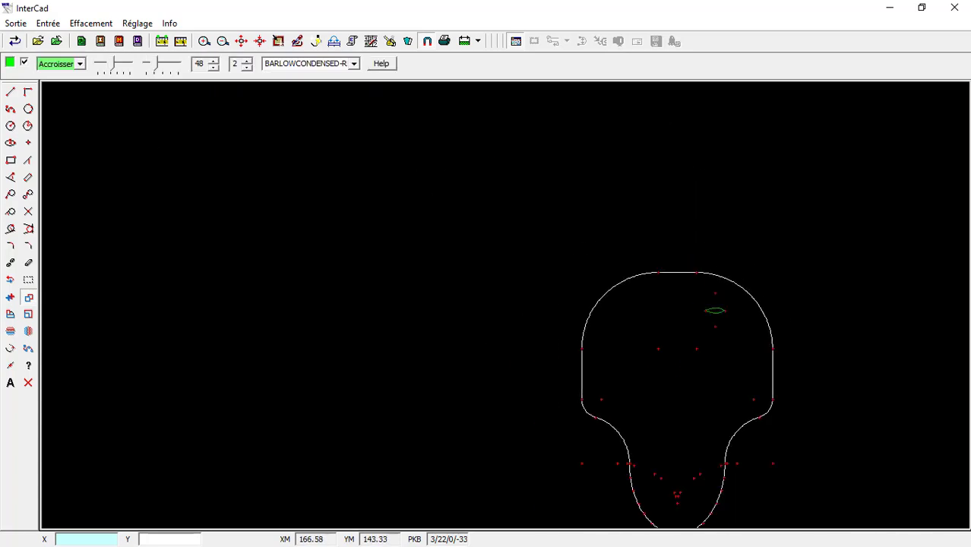
{"action": "scroll", "coordinate": [714, 312], "scroll_direction": "up", "scroll_amount": 3}
{"action": "scroll", "coordinate": [714, 311], "scroll_direction": "down", "scroll_amount": 4}
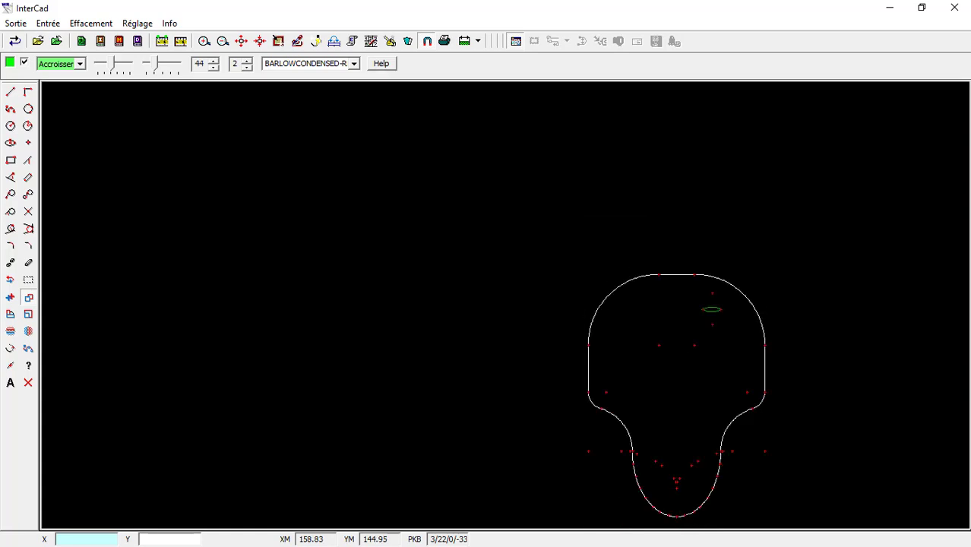
{"action": "scroll", "coordinate": [728, 327], "scroll_direction": "up", "scroll_amount": 3}
{"action": "scroll", "coordinate": [704, 322], "scroll_direction": "up", "scroll_amount": 2}
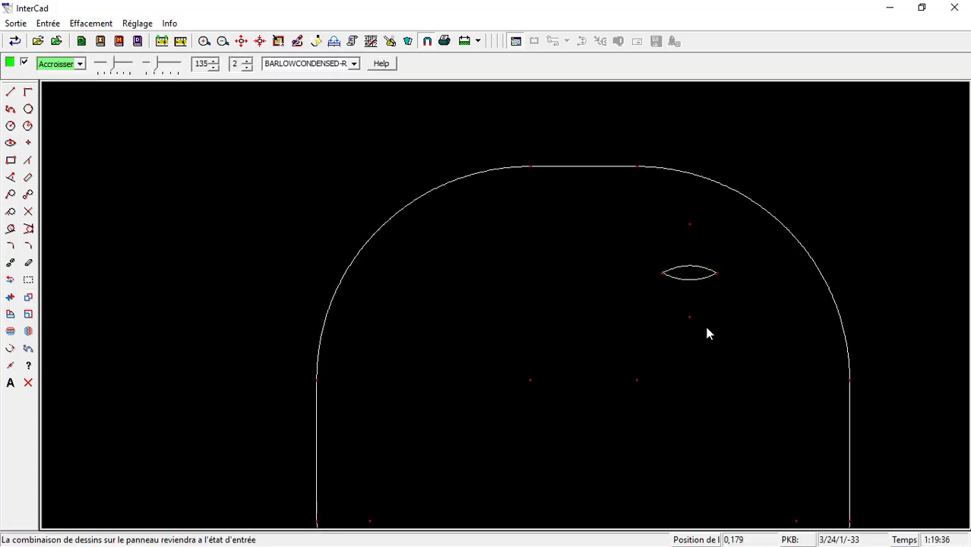
Step: Mark the midpoint of the short horizontal line at the top of the outline with a point
{"action": "left_click", "coordinate": [10, 348]}
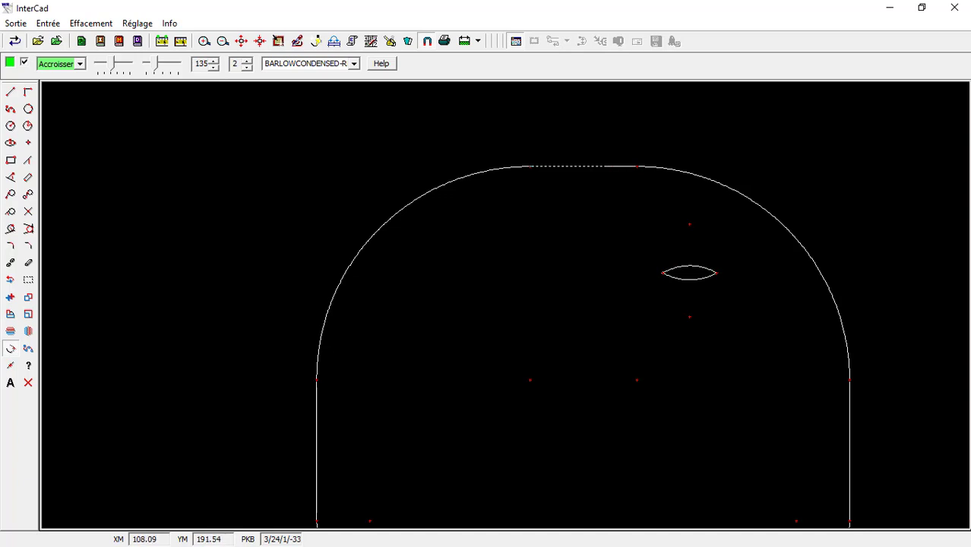
{"action": "right_click", "coordinate": [748, 206]}
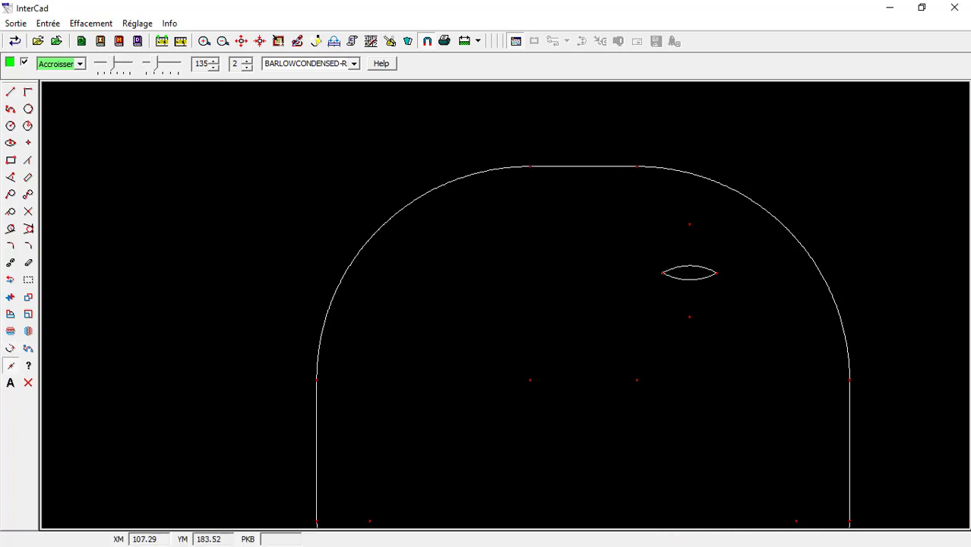
Step: Try a line from the top edge's midpoint with offsets X 10 and Y 0, and undo it
{"action": "left_click", "coordinate": [10, 91]}
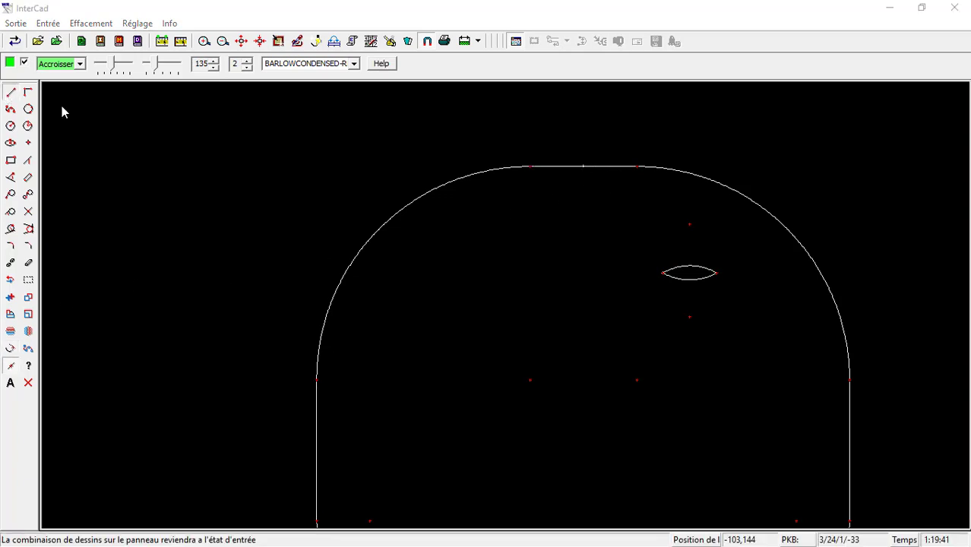
{"action": "left_click", "coordinate": [583, 166]}
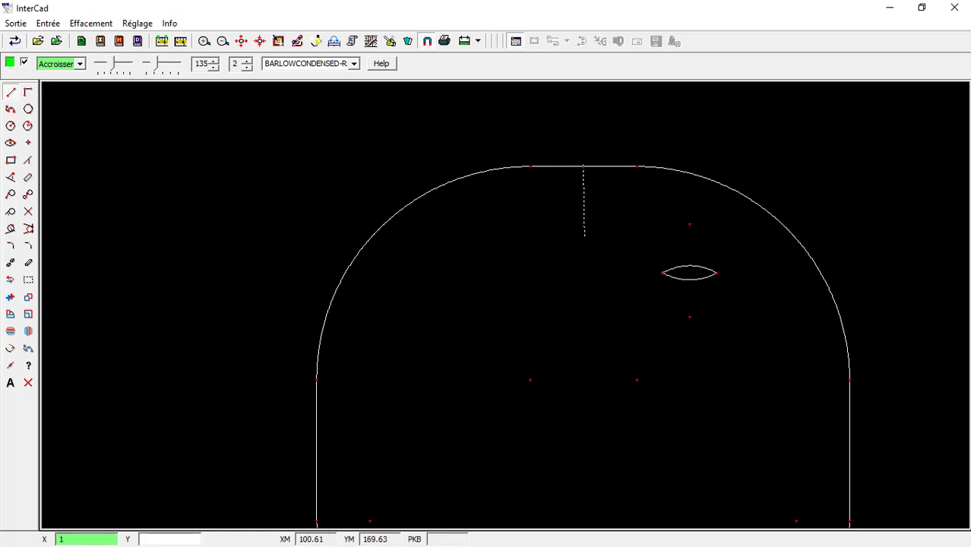
{"action": "key", "text": "Return"}
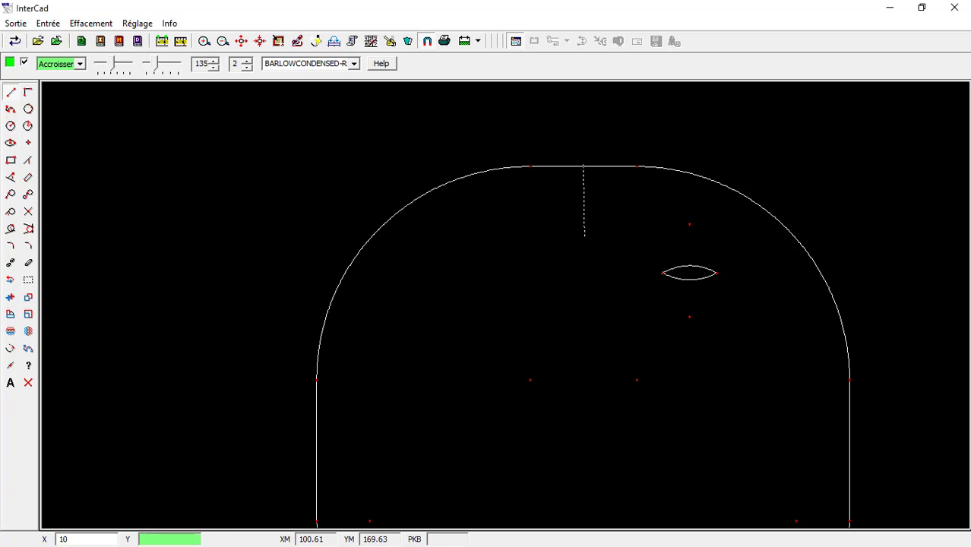
{"action": "type", "text": "0"}
{"action": "key", "text": "Return"}
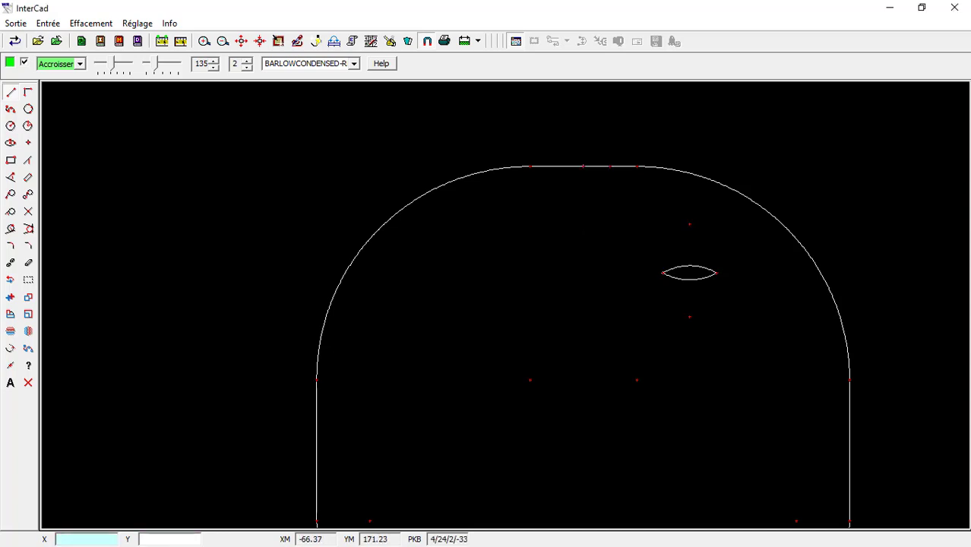
{"action": "left_click", "coordinate": [15, 42]}
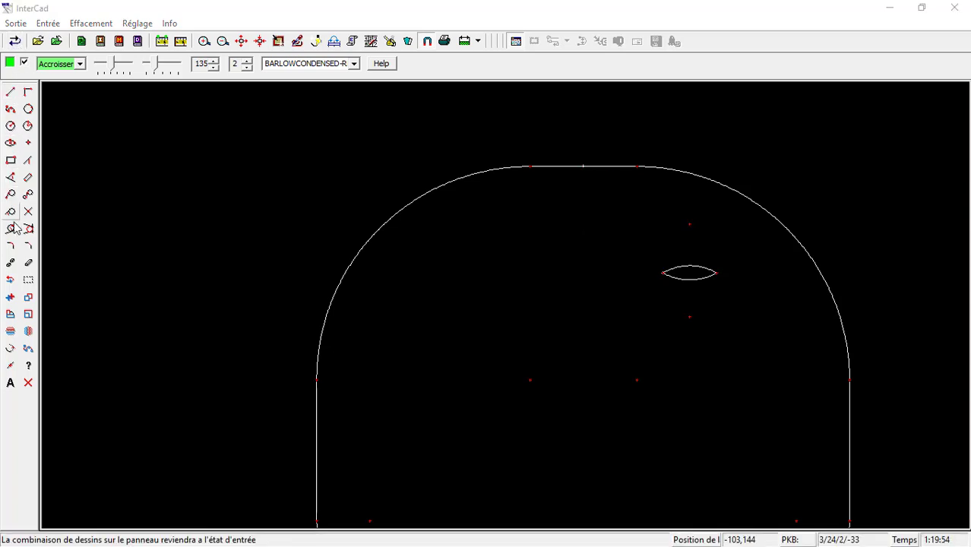
Step: Draw a vertical line upward from the midpoint of the outline's top edge, using an X offset of 0
{"action": "left_click", "coordinate": [11, 92]}
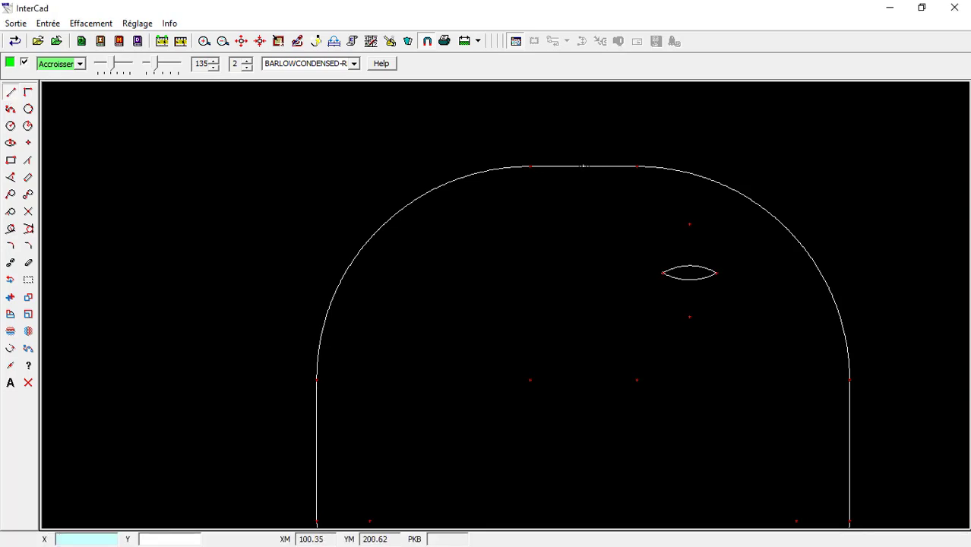
{"action": "left_click", "coordinate": [584, 166]}
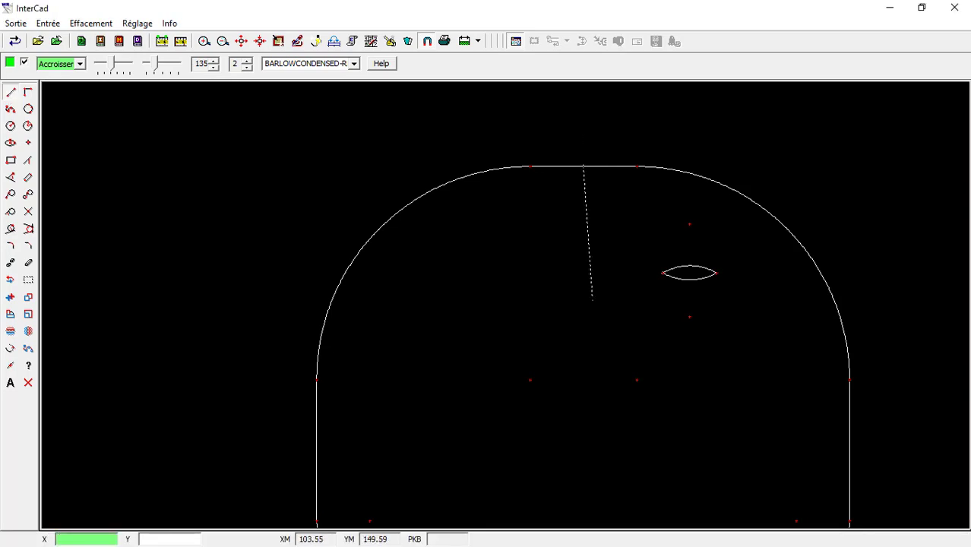
{"action": "key", "text": "Return"}
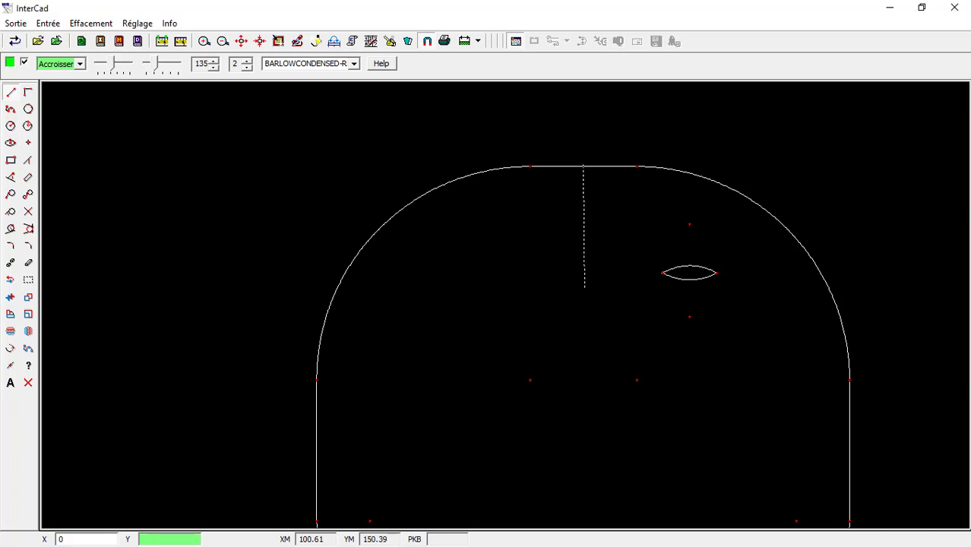
{"action": "key", "text": "Return"}
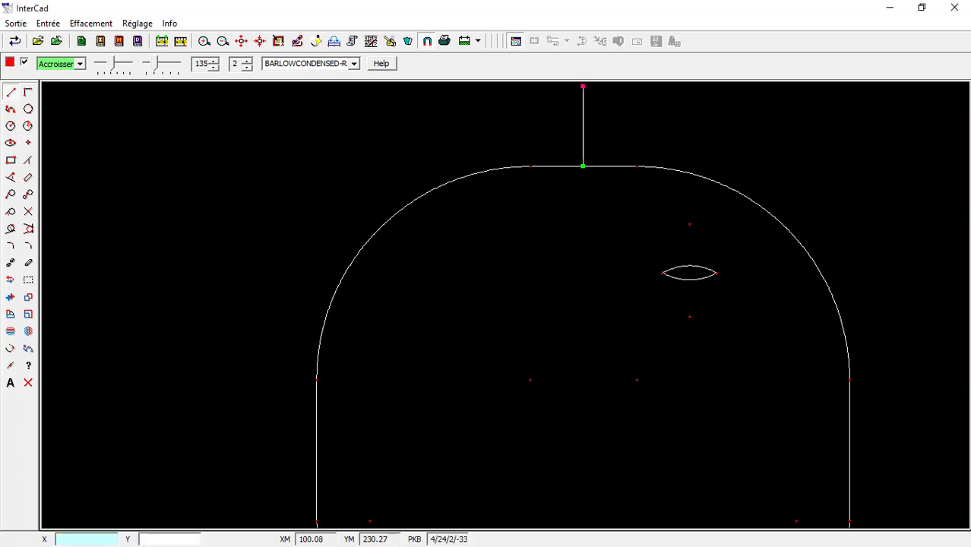
{"action": "right_click", "coordinate": [400, 190]}
{"action": "scroll", "coordinate": [400, 189], "scroll_direction": "down", "scroll_amount": 1}
{"action": "left_click", "coordinate": [30, 280]}
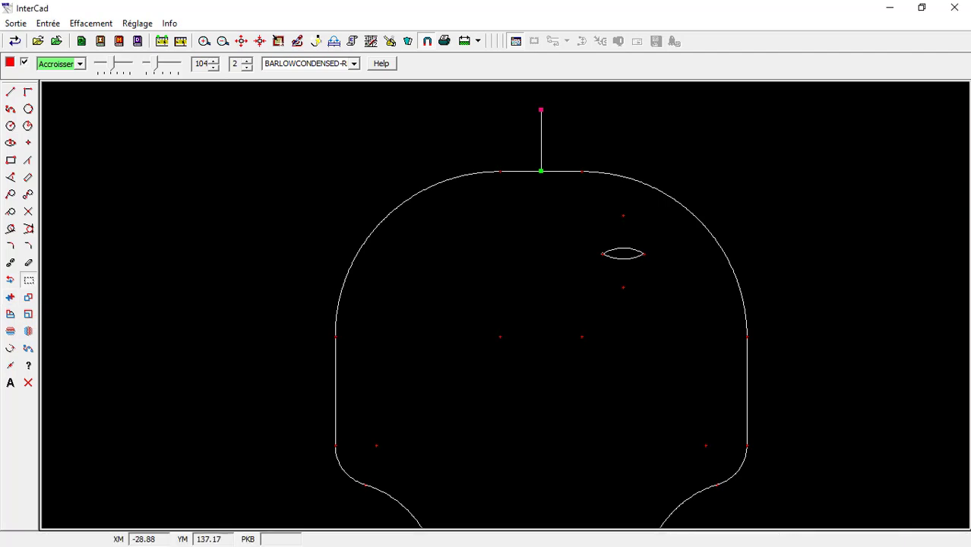
{"action": "left_click_drag", "start_coordinate": [590, 233], "coordinate": [665, 273]}
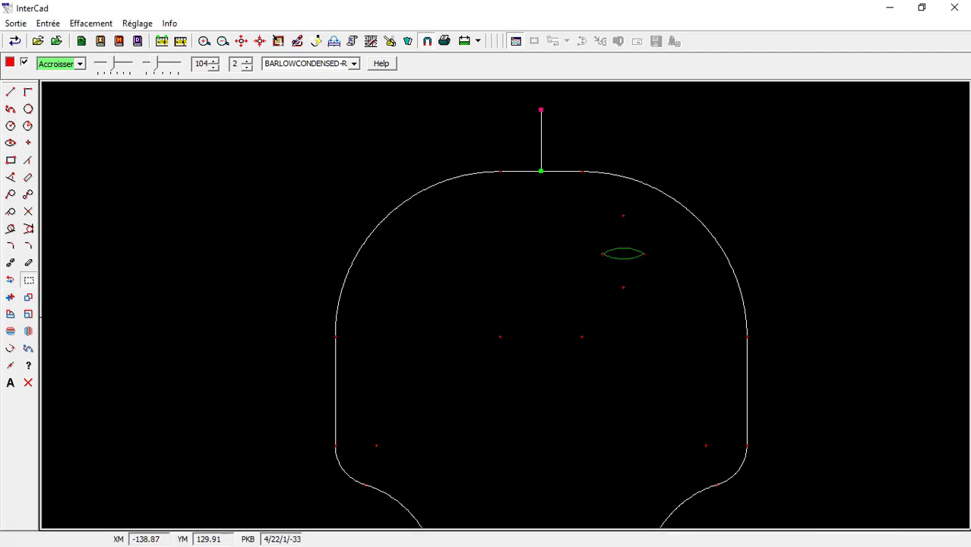
{"action": "left_click", "coordinate": [9, 331]}
{"action": "left_click", "coordinate": [603, 433]}
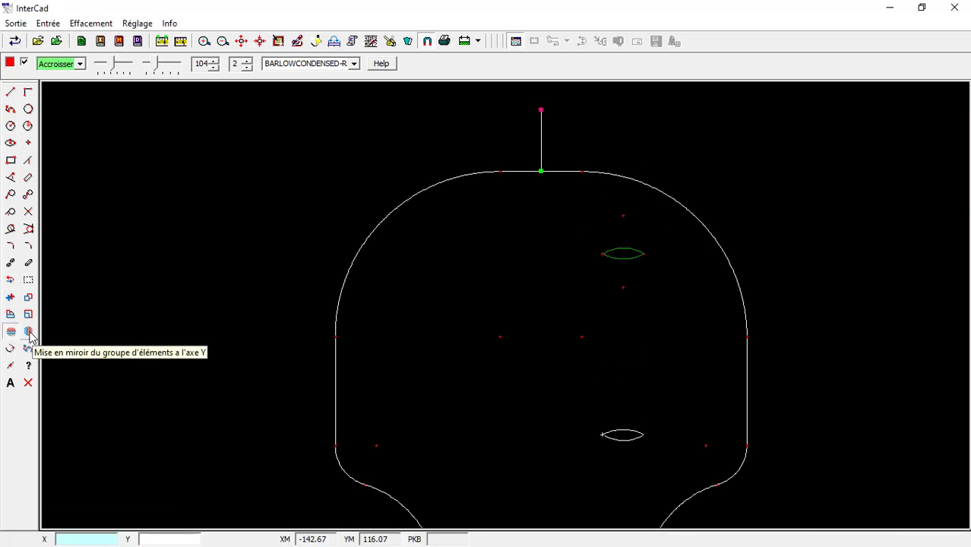
{"action": "left_click", "coordinate": [29, 331]}
{"action": "key", "text": "Escape"}
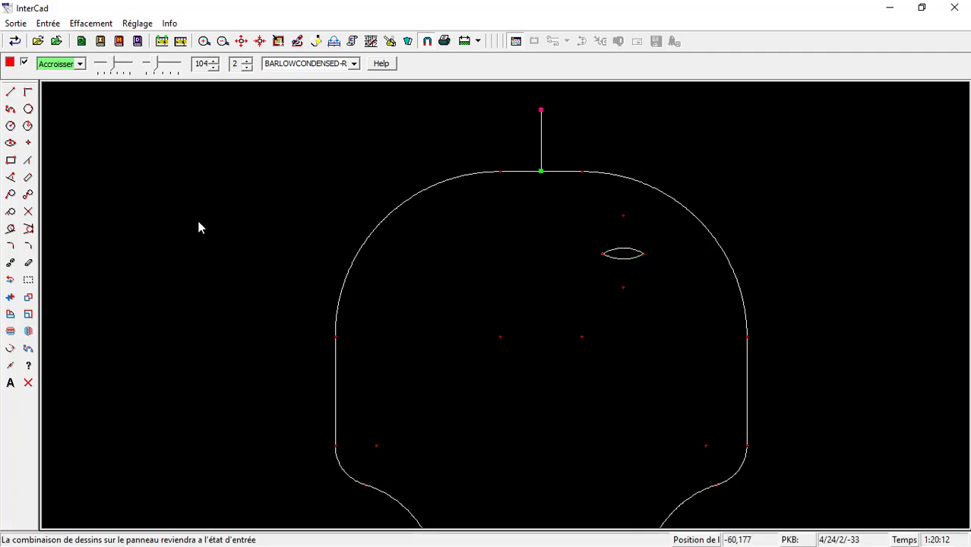
Step: Select both arcs of the lens and mirror them about the Y axis to place a second lens symmetrically in the outline
{"action": "left_click", "coordinate": [29, 281]}
{"action": "left_click_drag", "start_coordinate": [592, 228], "coordinate": [670, 284]}
{"action": "left_click", "coordinate": [30, 328]}
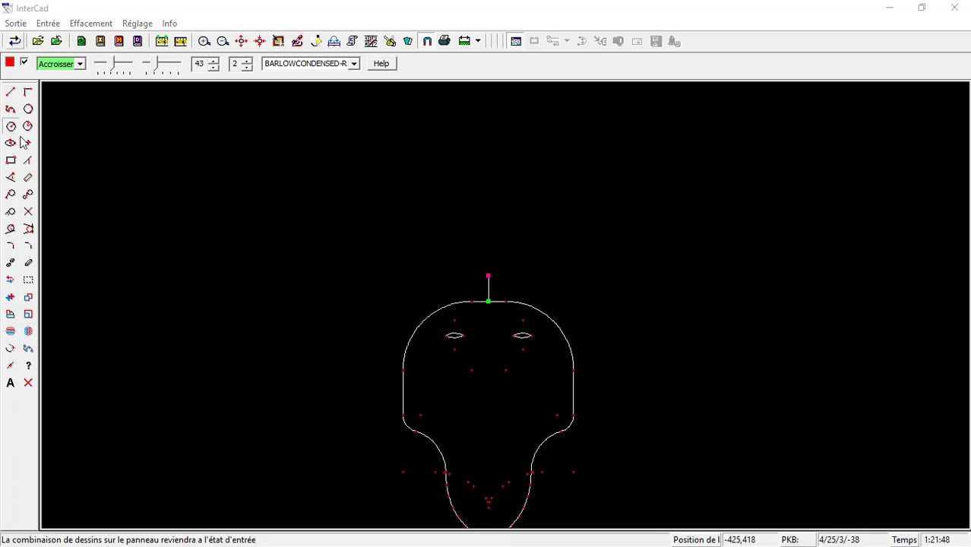
{"action": "left_click", "coordinate": [11, 127]}
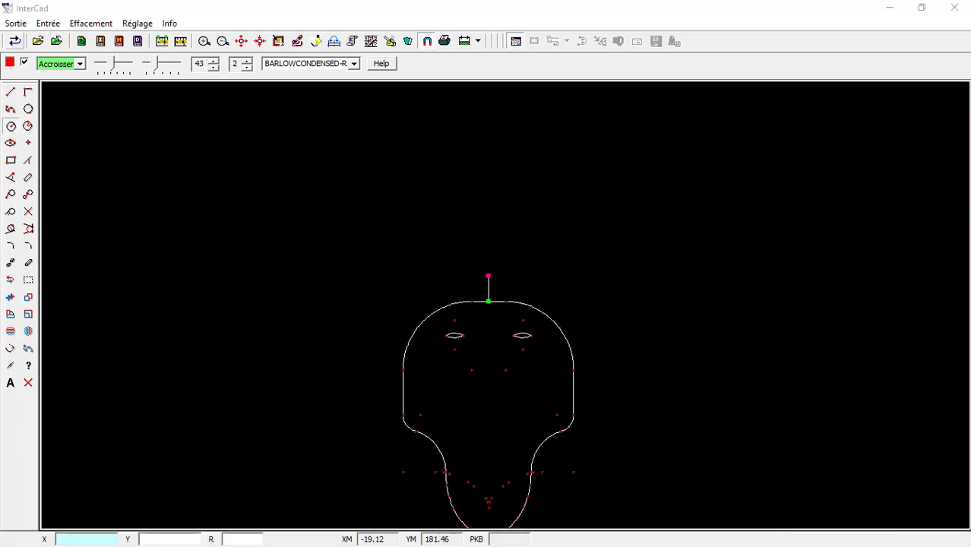
{"action": "left_click", "coordinate": [388, 316]}
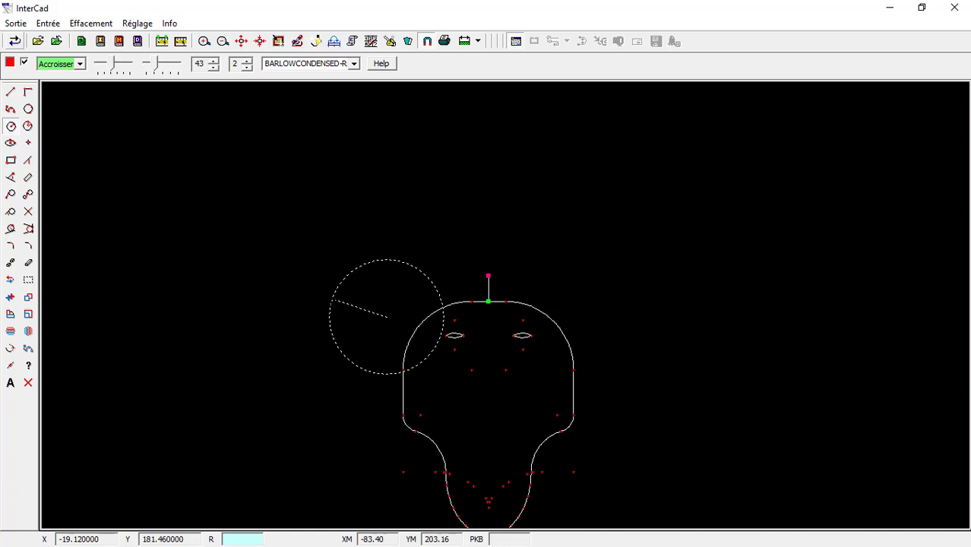
{"action": "right_click", "coordinate": [335, 300]}
Step: Draw two concentric circles centred at about X -33, Y 154 so that both overlap the left side of the outline
{"action": "scroll", "coordinate": [336, 300], "scroll_direction": "up", "scroll_amount": 2}
{"action": "left_click", "coordinate": [11, 126]}
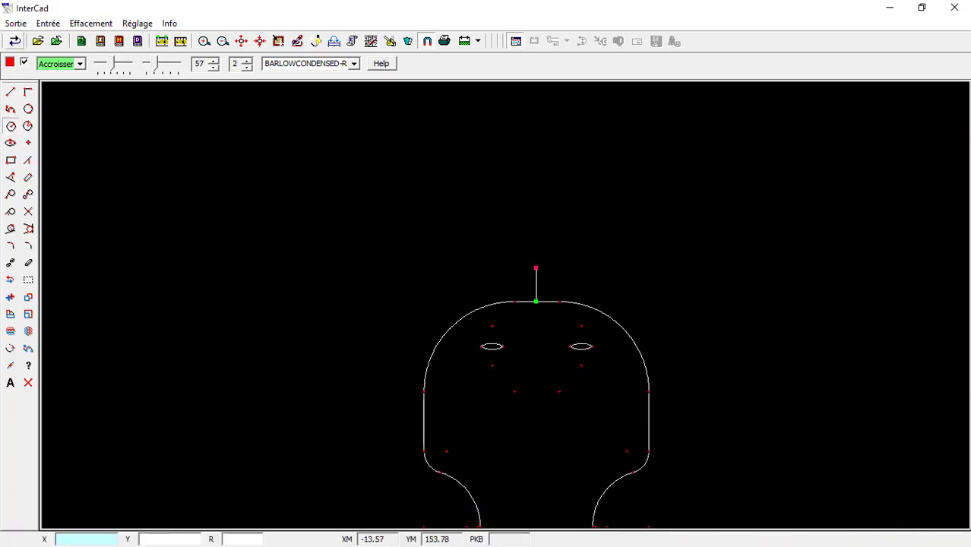
{"action": "left_click", "coordinate": [386, 352]}
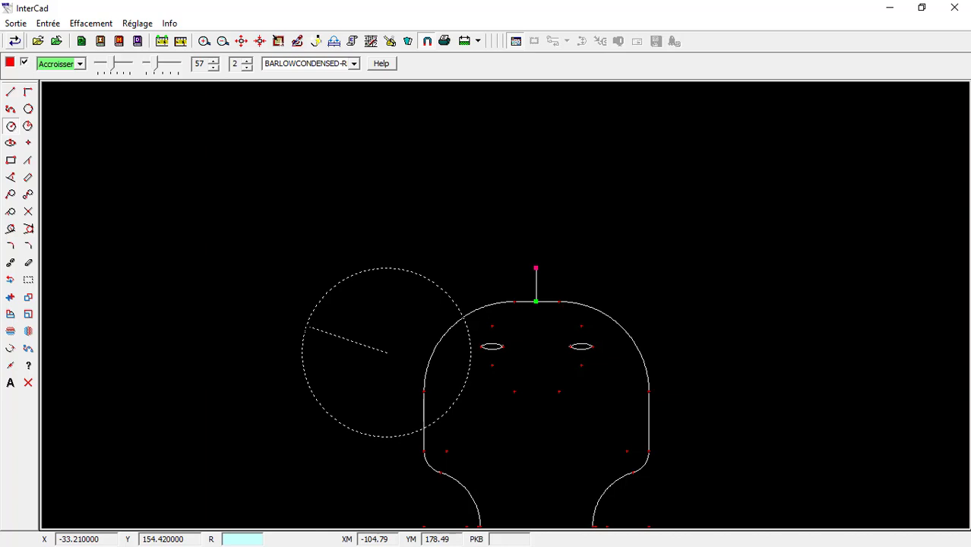
{"action": "left_click", "coordinate": [308, 328]}
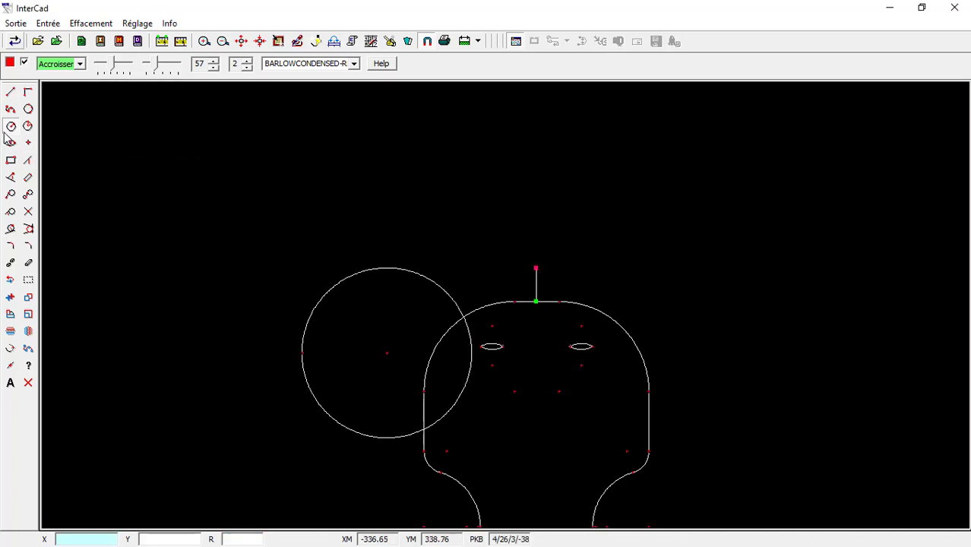
{"action": "left_click", "coordinate": [387, 354]}
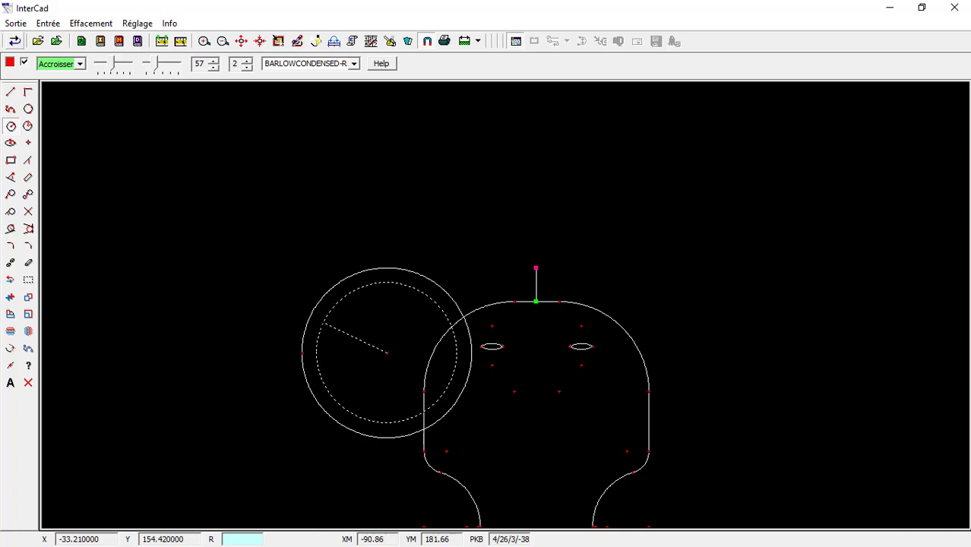
{"action": "left_click", "coordinate": [328, 325]}
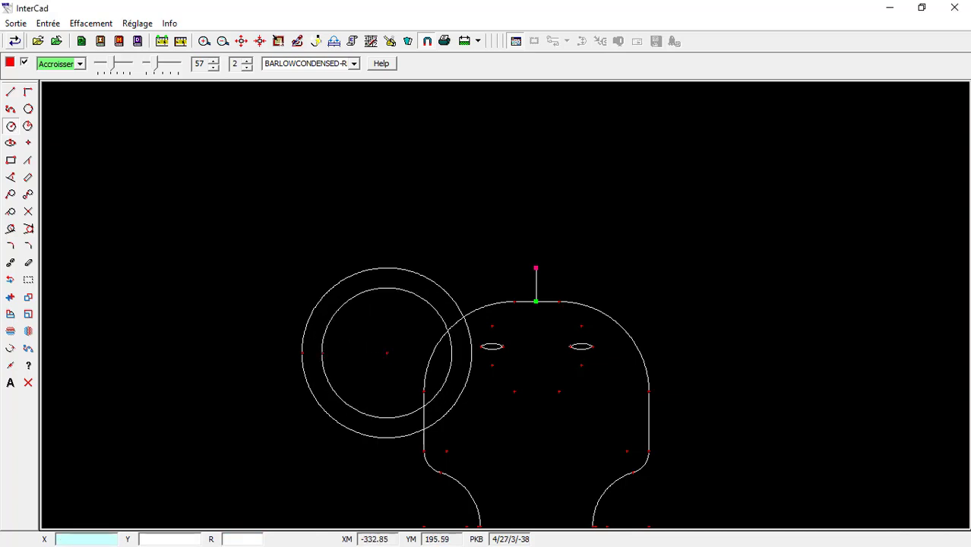
Step: Erase the parts of both circles inside the outline and the upper piece of the outline between the two circles
{"action": "left_click", "coordinate": [11, 264]}
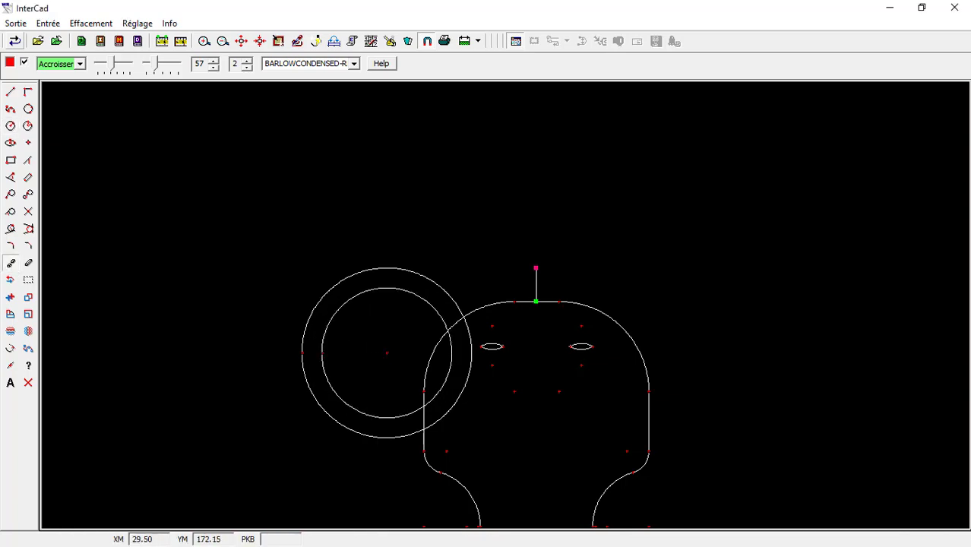
{"action": "left_click", "coordinate": [452, 326]}
{"action": "left_click", "coordinate": [454, 376]}
{"action": "left_click", "coordinate": [467, 385]}
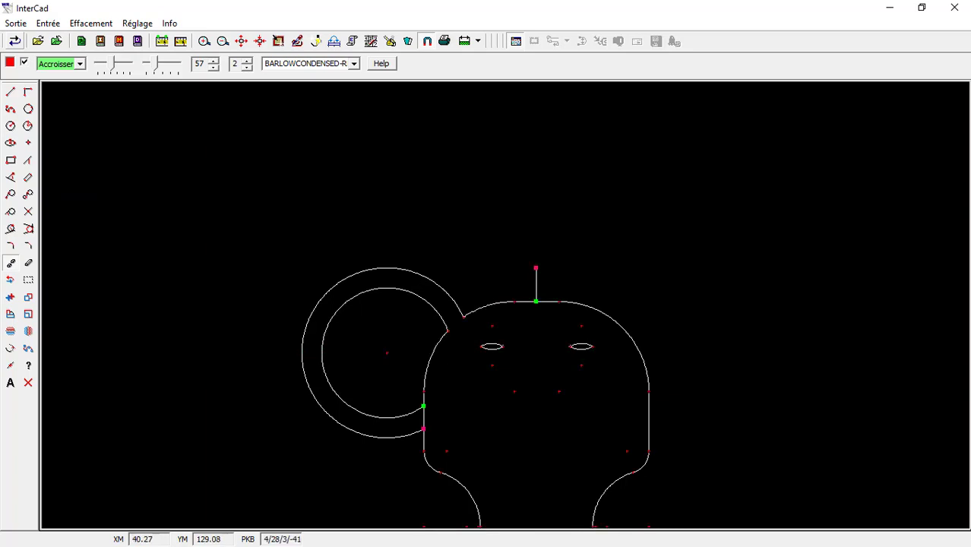
Step: Draw a slanted line from the circles' centre down past the outer arc and trim it to the segment between both arcs
{"action": "scroll", "coordinate": [363, 423], "scroll_direction": "up", "scroll_amount": 4}
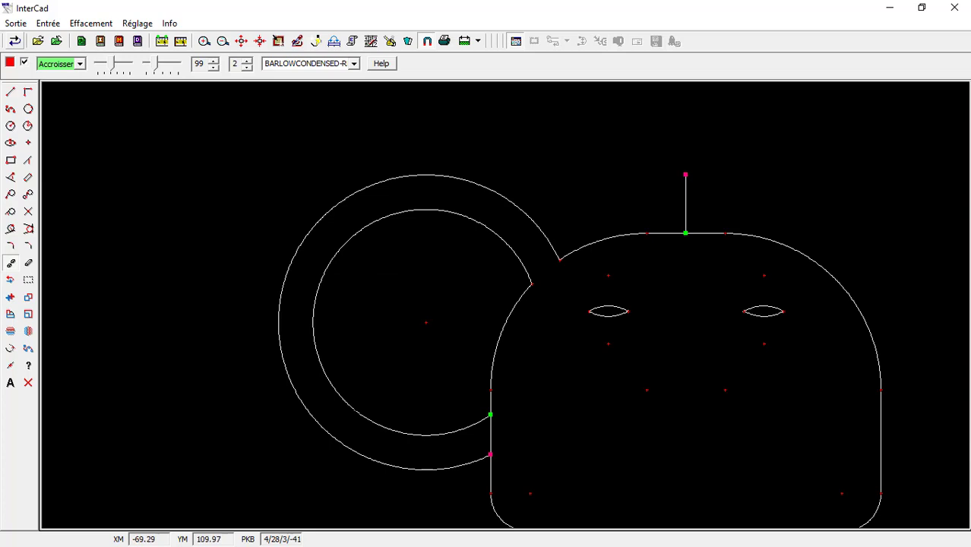
{"action": "left_click", "coordinate": [11, 92]}
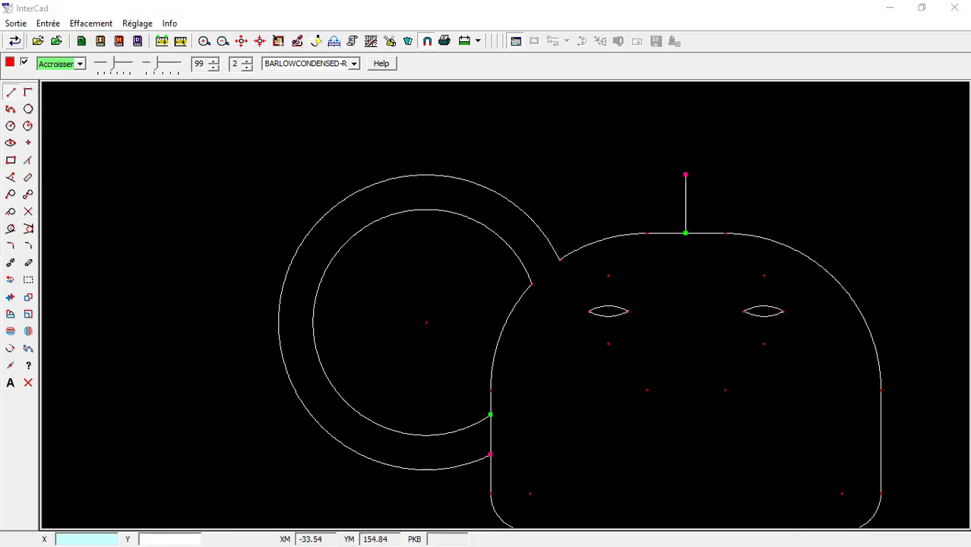
{"action": "left_click", "coordinate": [426, 323]}
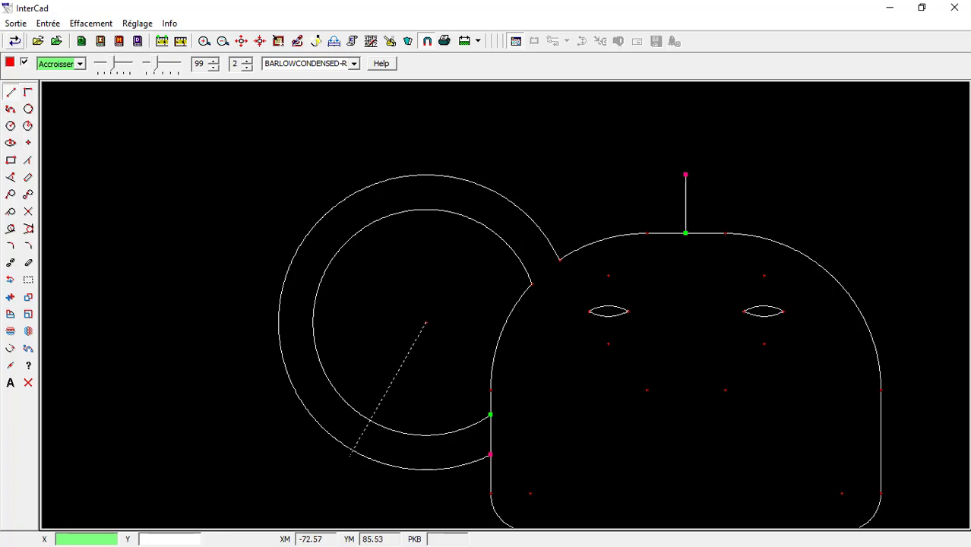
{"action": "left_click", "coordinate": [349, 457]}
{"action": "left_click", "coordinate": [11, 263]}
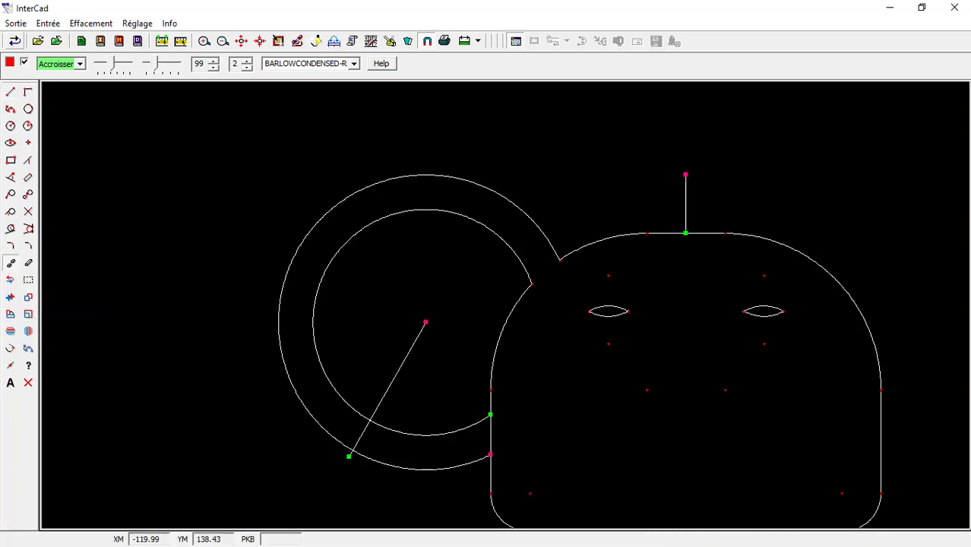
{"action": "left_click", "coordinate": [351, 453]}
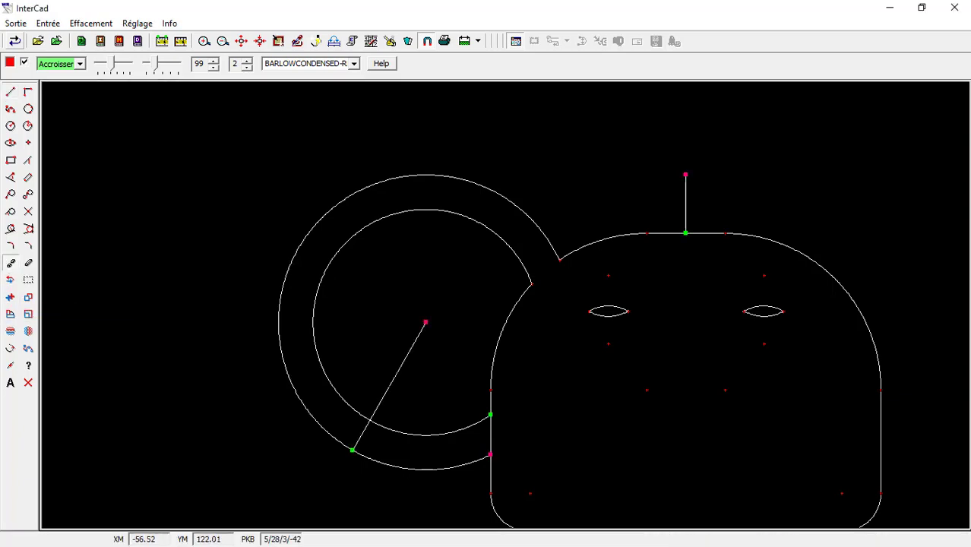
{"action": "left_click", "coordinate": [385, 392]}
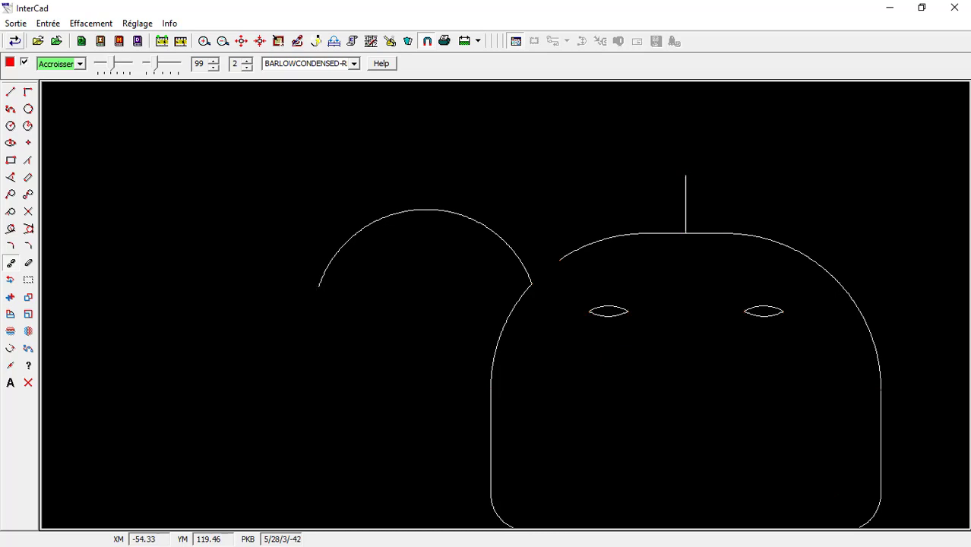
Step: Draw a circle with the short radial segment as its diameter, and erase the segment and the circle's left half to leave a rounded end
{"action": "left_click", "coordinate": [28, 126]}
{"action": "scroll", "coordinate": [406, 442], "scroll_direction": "up", "scroll_amount": 2}
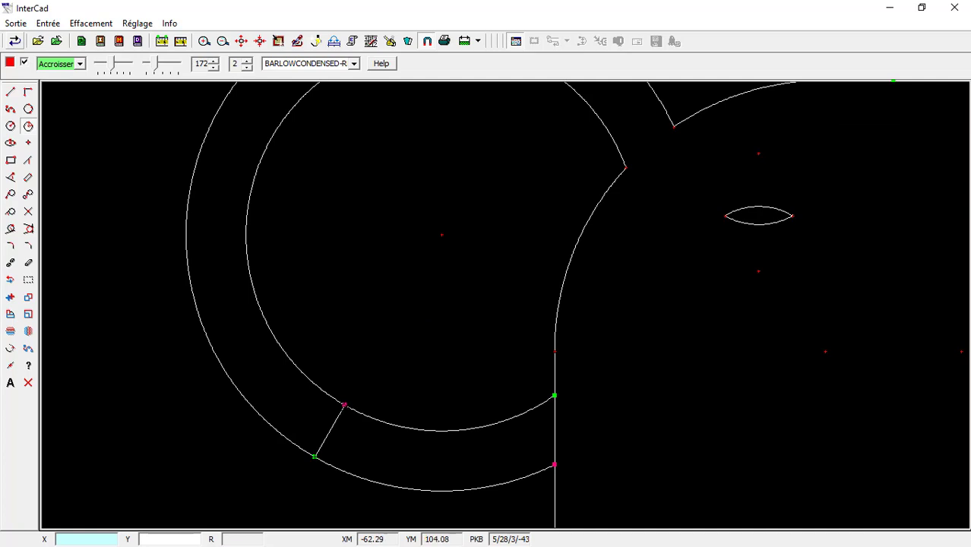
{"action": "left_click", "coordinate": [344, 405]}
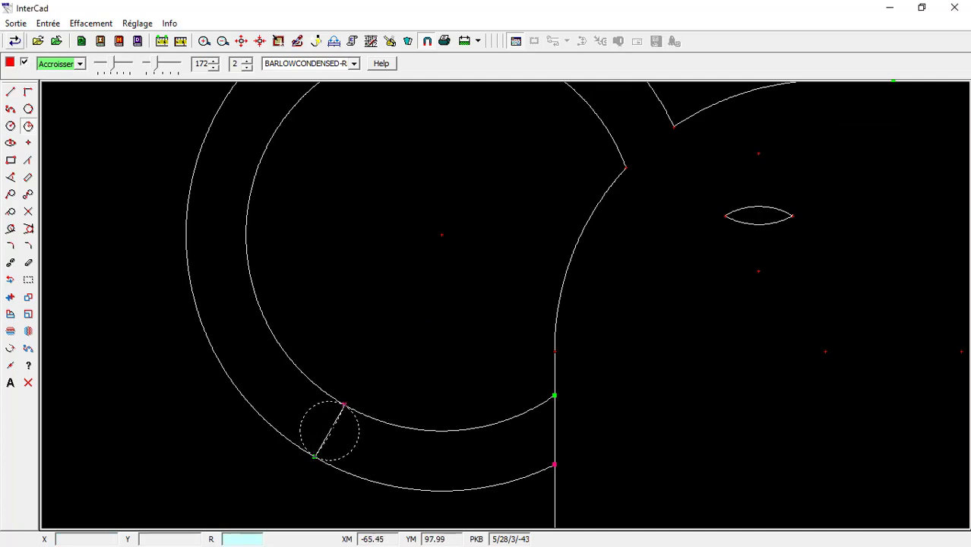
{"action": "left_click", "coordinate": [301, 430]}
{"action": "left_click", "coordinate": [10, 262]}
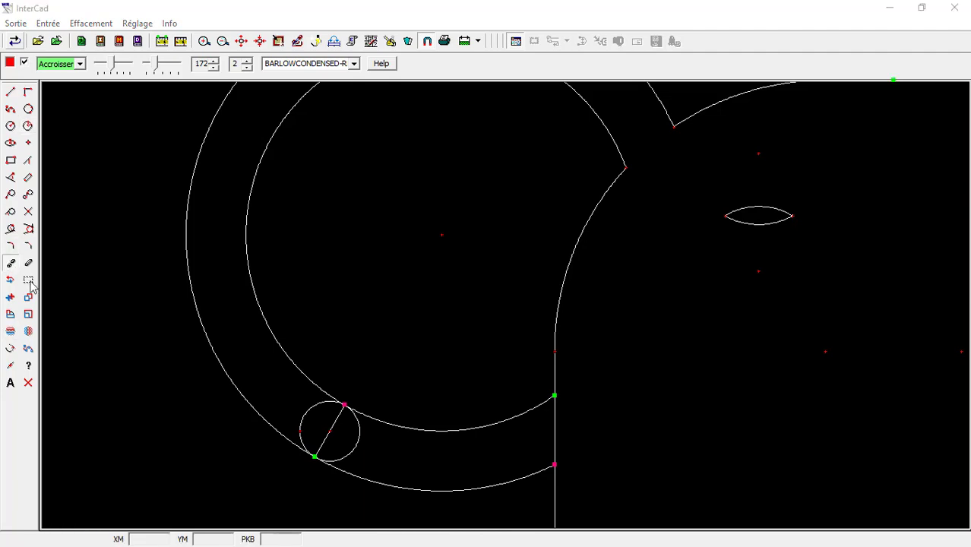
{"action": "left_click", "coordinate": [308, 412]}
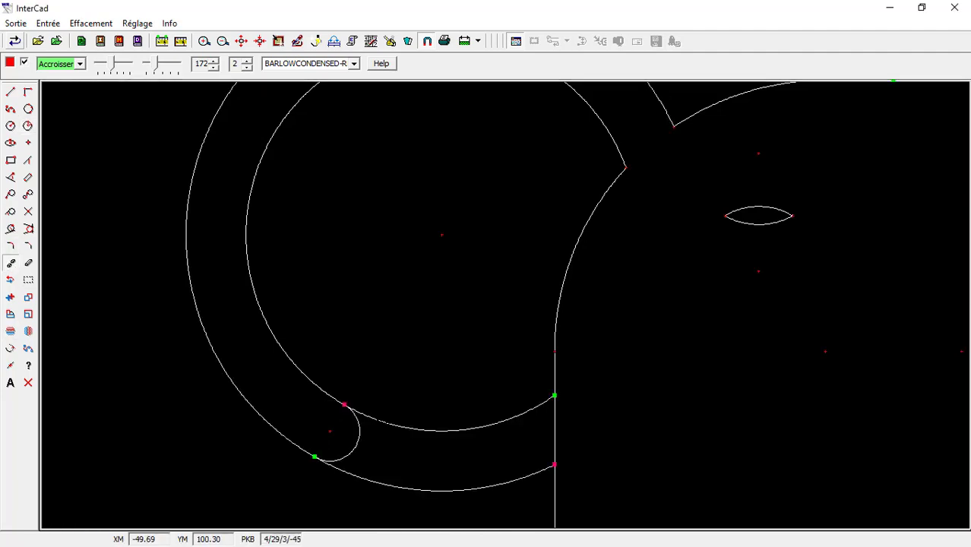
Step: Erase the leftover lower parts of both circles between the horn's rounded tip and the left side of the head outline
{"action": "left_click", "coordinate": [444, 430]}
{"action": "left_click", "coordinate": [395, 486]}
{"action": "scroll", "coordinate": [505, 304], "scroll_direction": "down", "scroll_amount": 8}
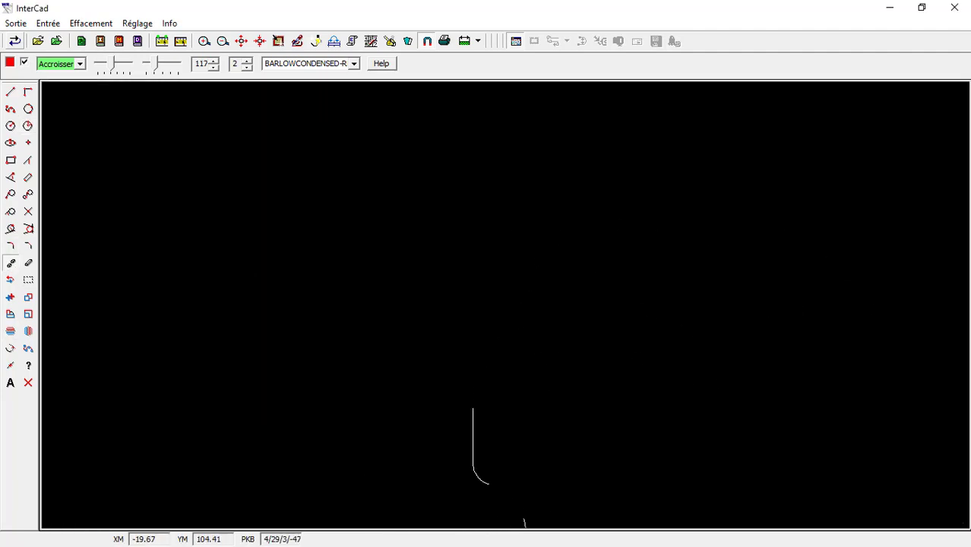
{"action": "scroll", "coordinate": [507, 412], "scroll_direction": "up", "scroll_amount": 2}
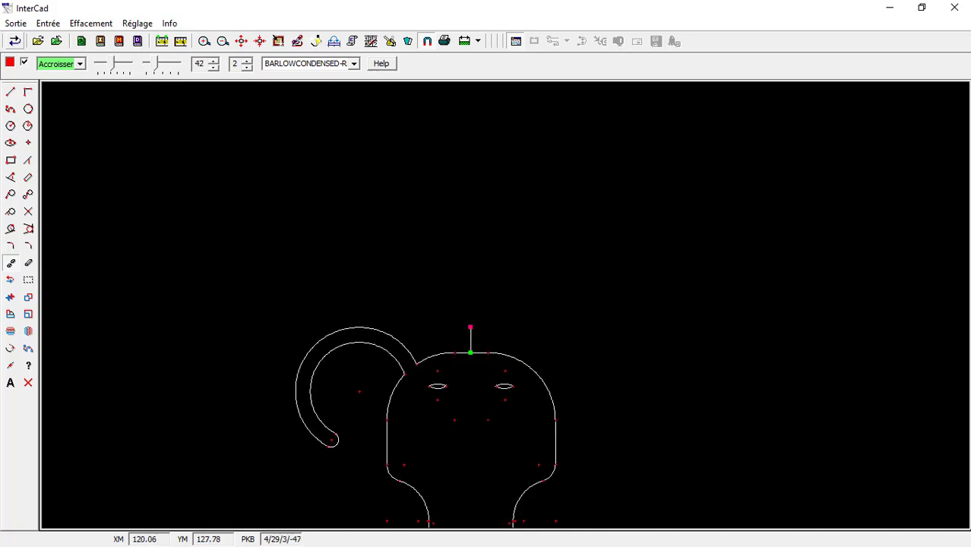
{"action": "left_click", "coordinate": [28, 279]}
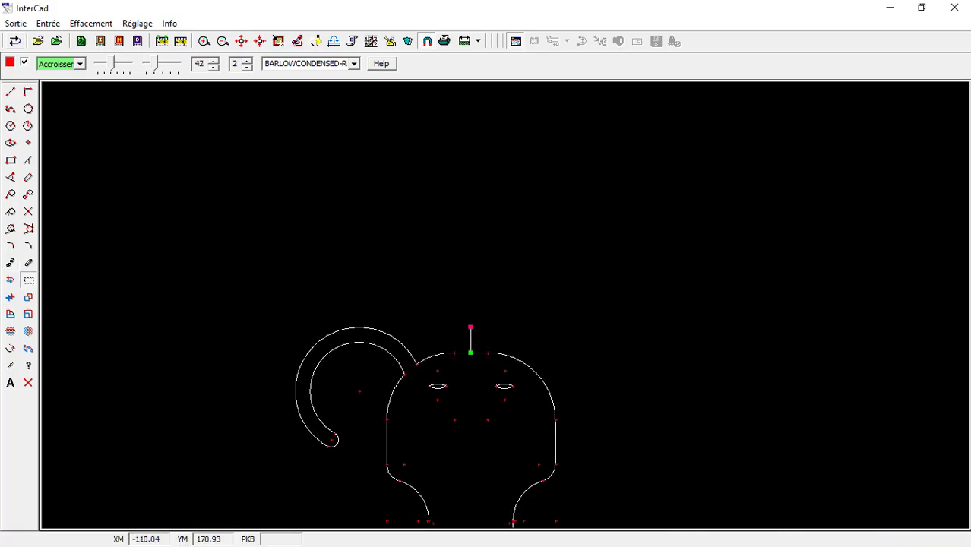
{"action": "left_click", "coordinate": [334, 349]}
{"action": "left_click", "coordinate": [303, 363]}
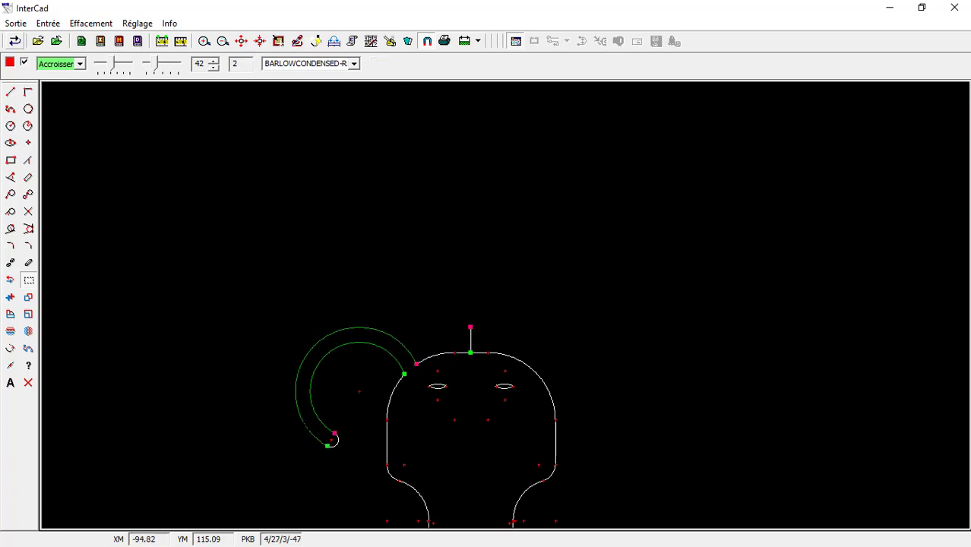
{"action": "left_click", "coordinate": [338, 440]}
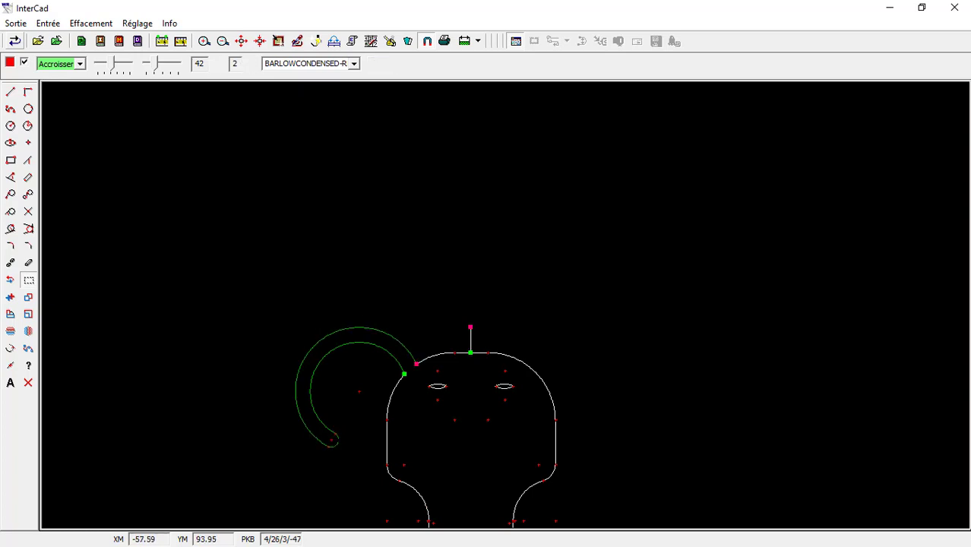
{"action": "left_click", "coordinate": [10, 333]}
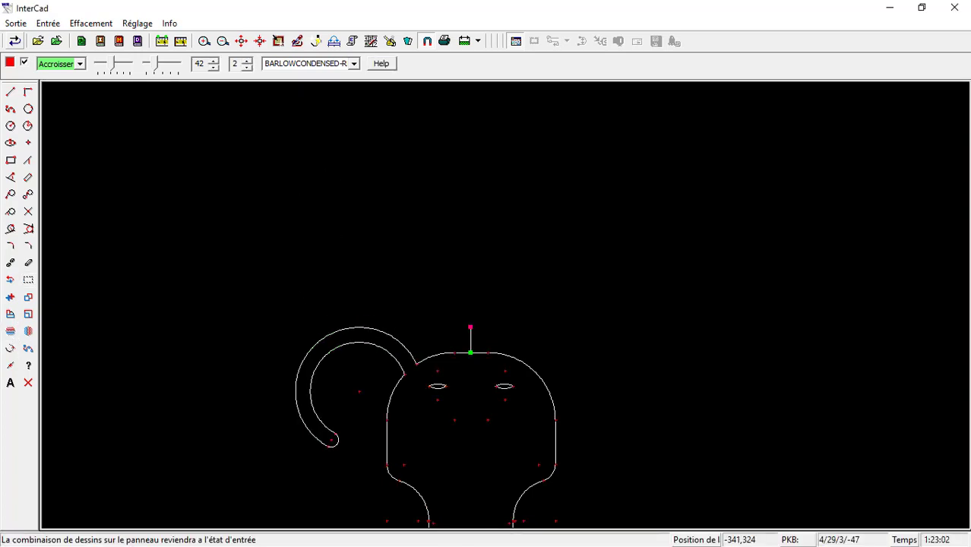
Step: Mirror the horn's two arcs and rounded tip across the short vertical centre line above the head
{"action": "left_click", "coordinate": [29, 281]}
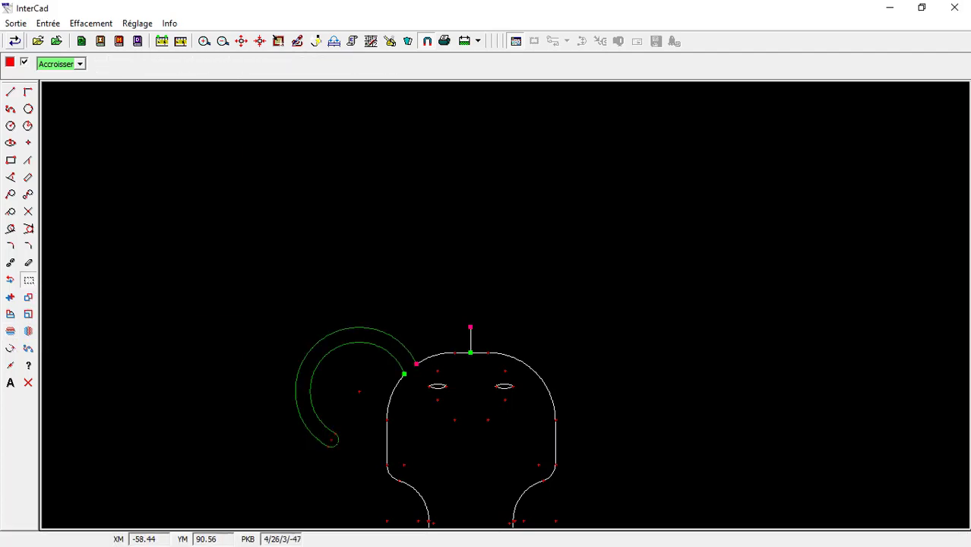
{"action": "left_click", "coordinate": [28, 332]}
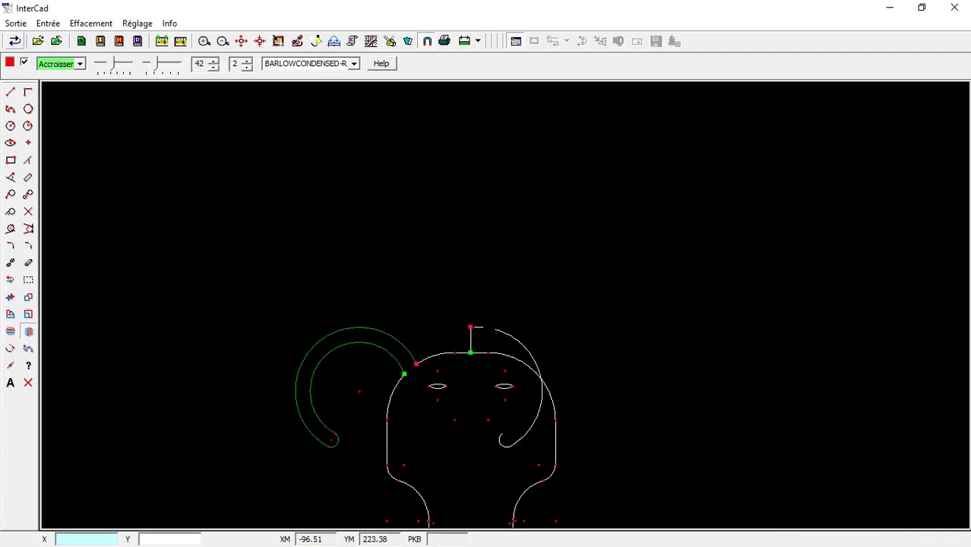
{"action": "left_click", "coordinate": [470, 327]}
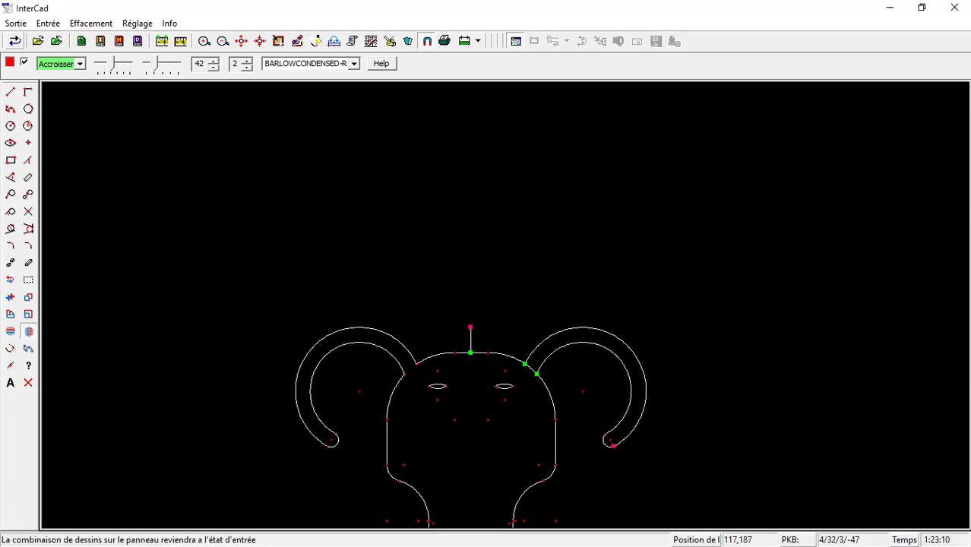
Step: Erase the outline piece between the mirrored horn's two arcs and the short arc stubs reaching inside the head
{"action": "left_click", "coordinate": [11, 263]}
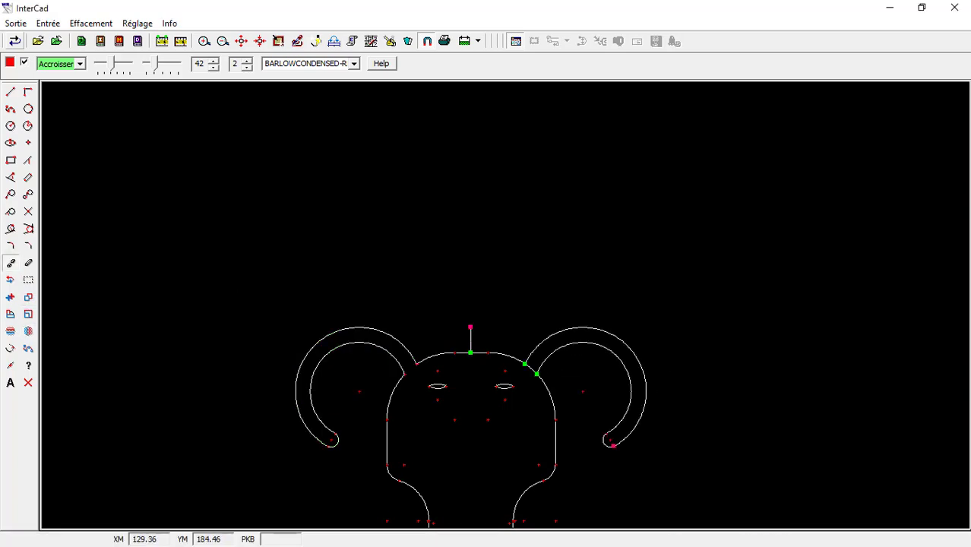
{"action": "scroll", "coordinate": [506, 367], "scroll_direction": "up", "scroll_amount": 3}
{"action": "scroll", "coordinate": [532, 372], "scroll_direction": "up", "scroll_amount": 5}
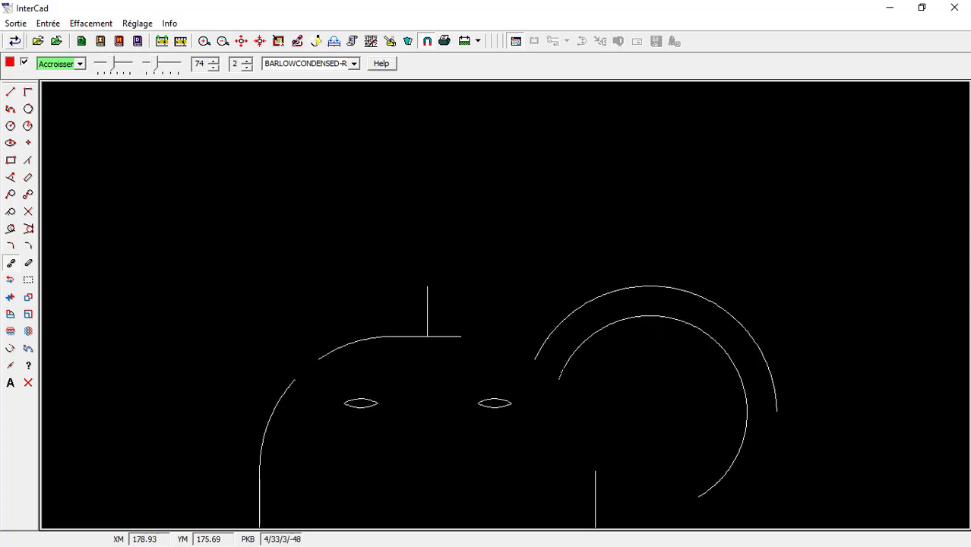
{"action": "scroll", "coordinate": [532, 372], "scroll_direction": "up", "scroll_amount": 4}
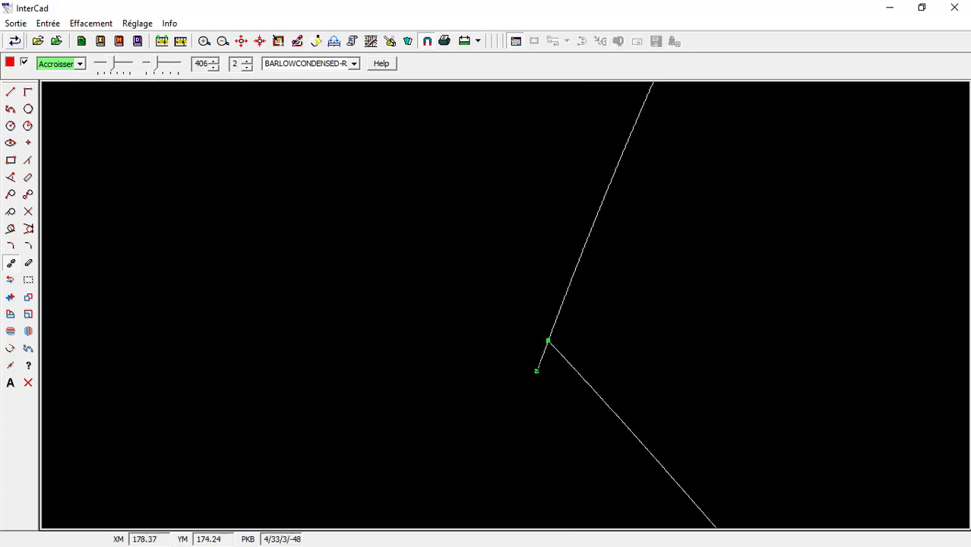
{"action": "scroll", "coordinate": [342, 262], "scroll_direction": "down", "scroll_amount": 3}
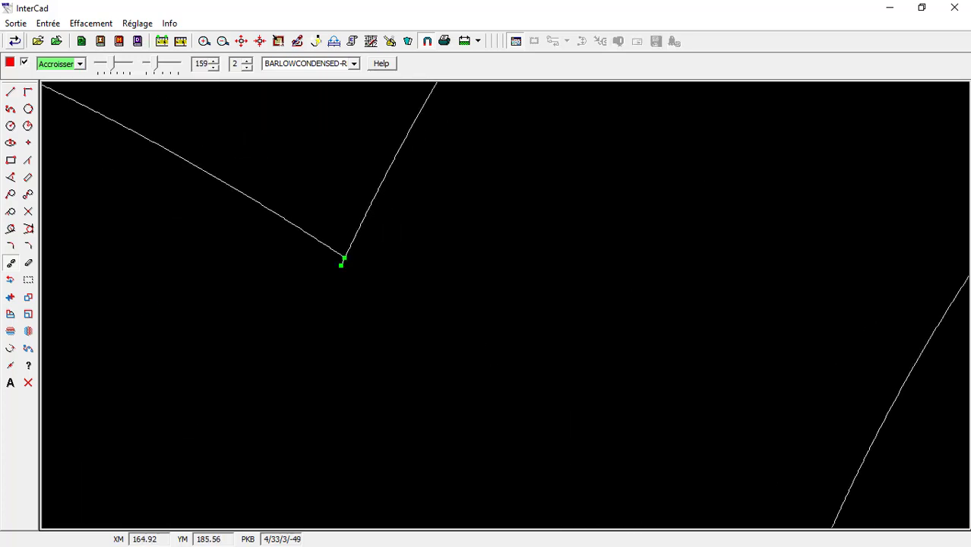
{"action": "scroll", "coordinate": [341, 263], "scroll_direction": "down", "scroll_amount": 5}
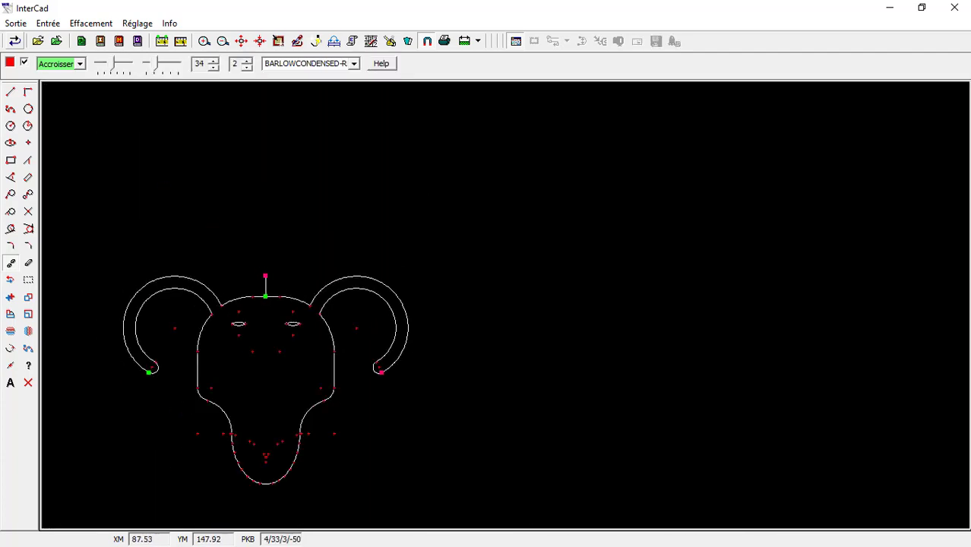
Step: Try to trim the tiny overlap between the left horn's outer arc and its rounded tip, and undo the trims
{"action": "scroll", "coordinate": [133, 380], "scroll_direction": "up", "scroll_amount": 7}
{"action": "scroll", "coordinate": [228, 319], "scroll_direction": "down", "scroll_amount": 4}
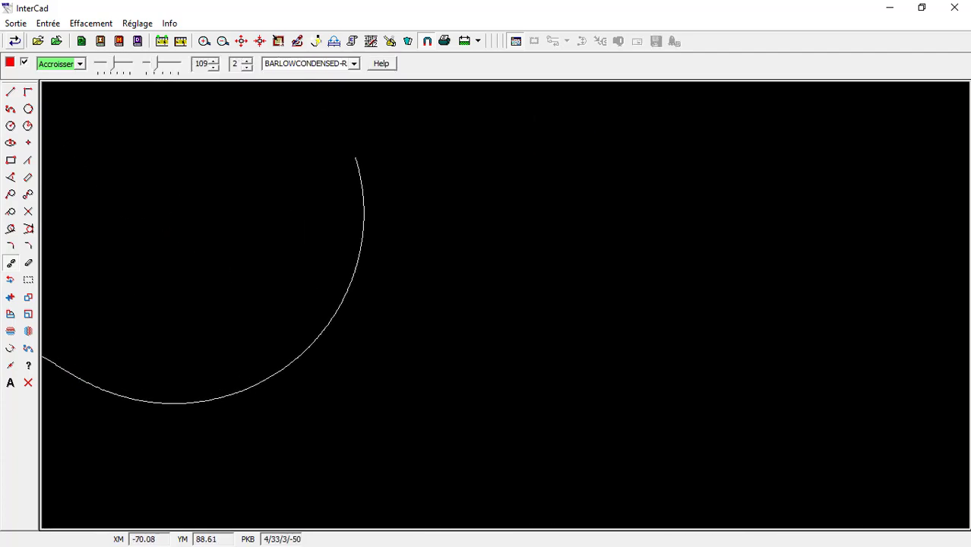
{"action": "scroll", "coordinate": [234, 323], "scroll_direction": "up", "scroll_amount": 6}
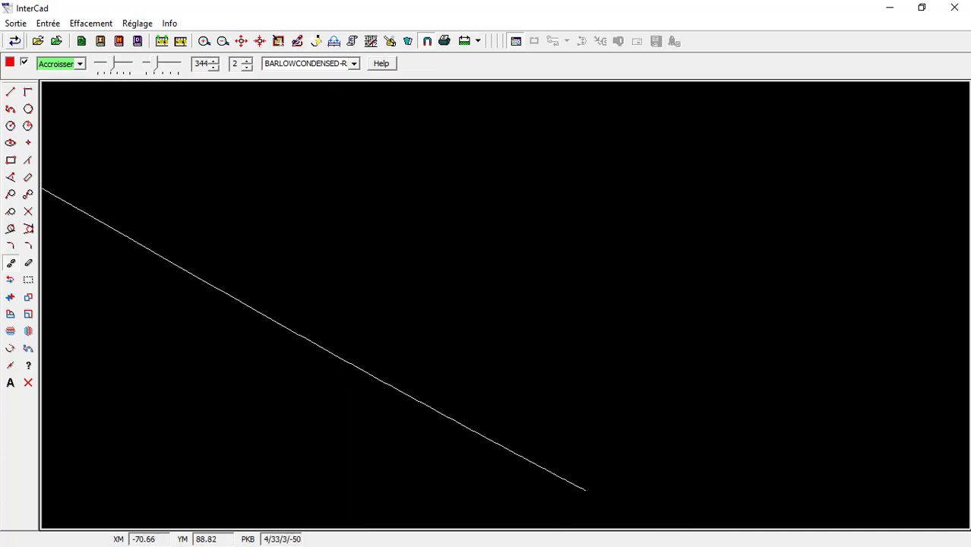
{"action": "scroll", "coordinate": [219, 281], "scroll_direction": "up", "scroll_amount": 5}
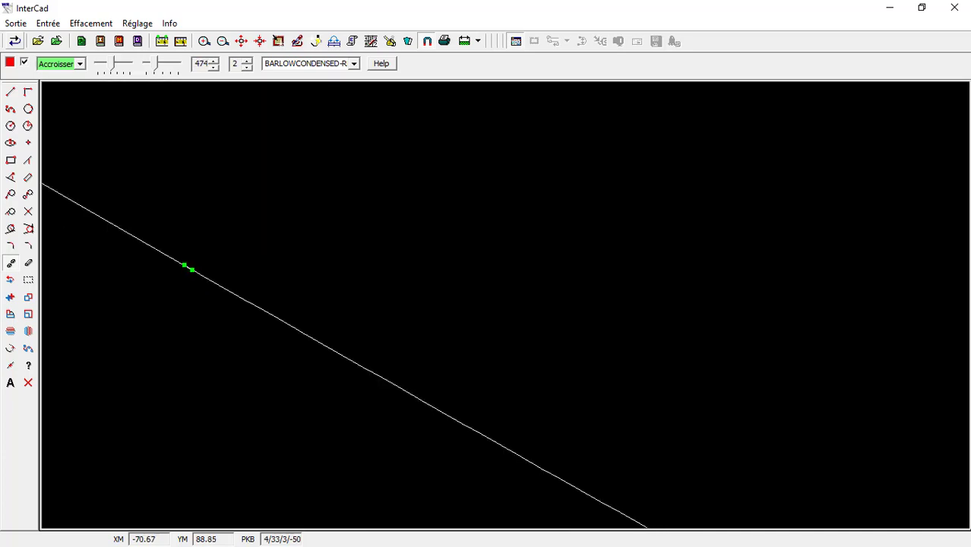
{"action": "scroll", "coordinate": [193, 243], "scroll_direction": "down", "scroll_amount": 1}
{"action": "scroll", "coordinate": [193, 243], "scroll_direction": "up", "scroll_amount": 4}
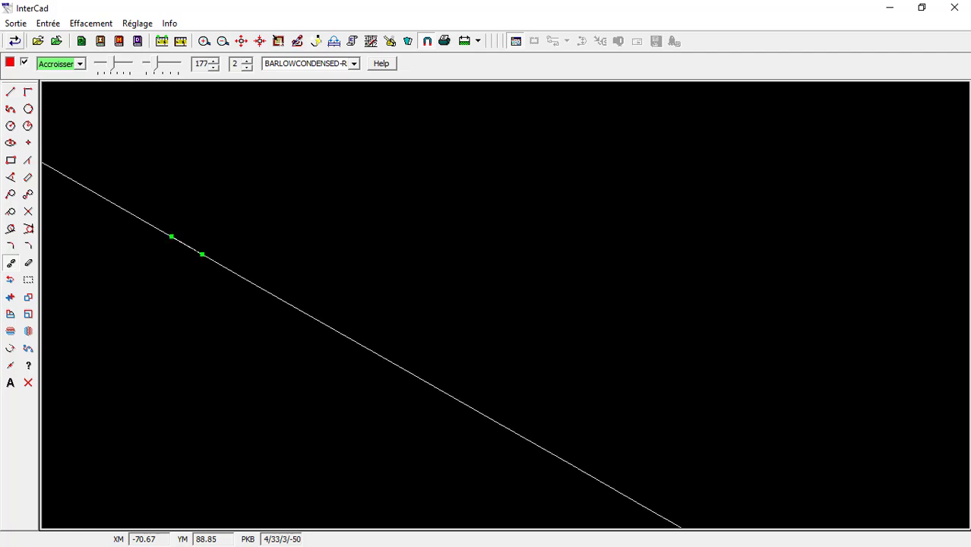
{"action": "scroll", "coordinate": [197, 251], "scroll_direction": "down", "scroll_amount": 3}
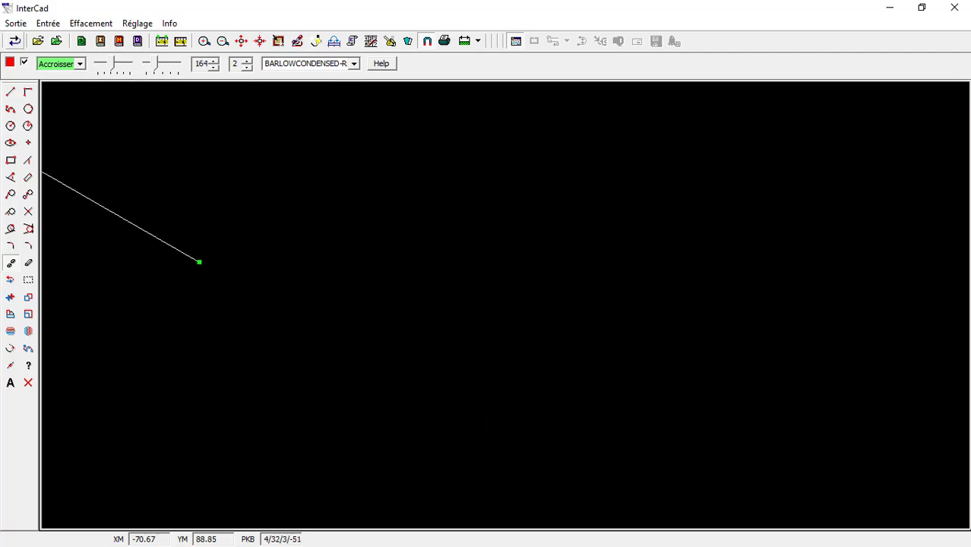
{"action": "scroll", "coordinate": [233, 282], "scroll_direction": "up", "scroll_amount": 5}
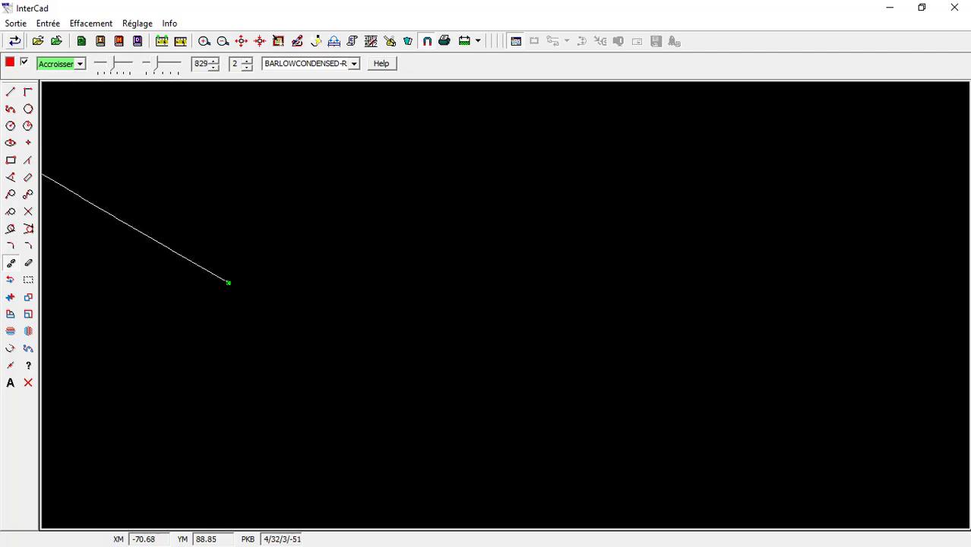
{"action": "scroll", "coordinate": [232, 282], "scroll_direction": "down", "scroll_amount": 6}
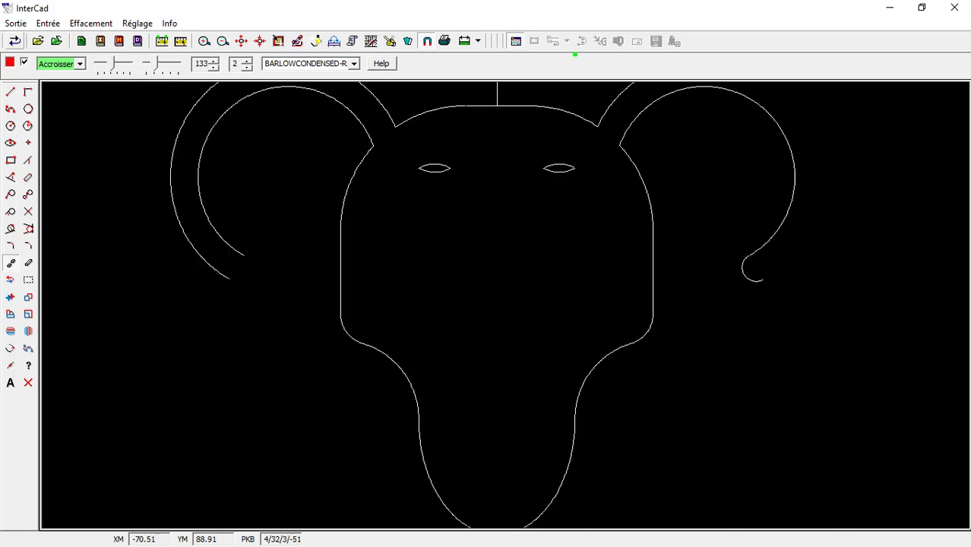
{"action": "left_click", "coordinate": [14, 41]}
Step: Trim the junction of the right horn and head, removing the outline between the horn's arcs and both arc stubs inside the head
{"action": "scroll", "coordinate": [390, 262], "scroll_direction": "down", "scroll_amount": 1}
{"action": "scroll", "coordinate": [544, 175], "scroll_direction": "up", "scroll_amount": 6}
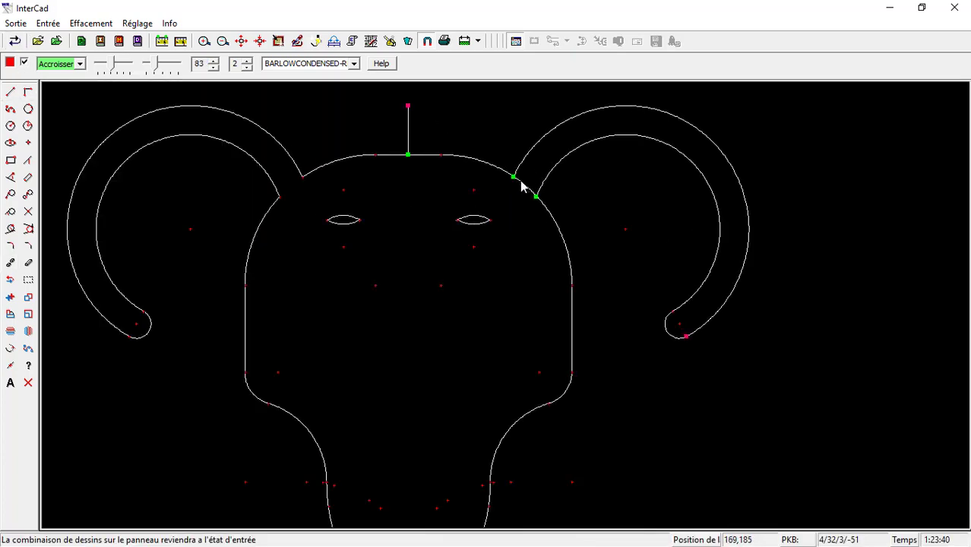
{"action": "scroll", "coordinate": [517, 251], "scroll_direction": "up", "scroll_amount": 4}
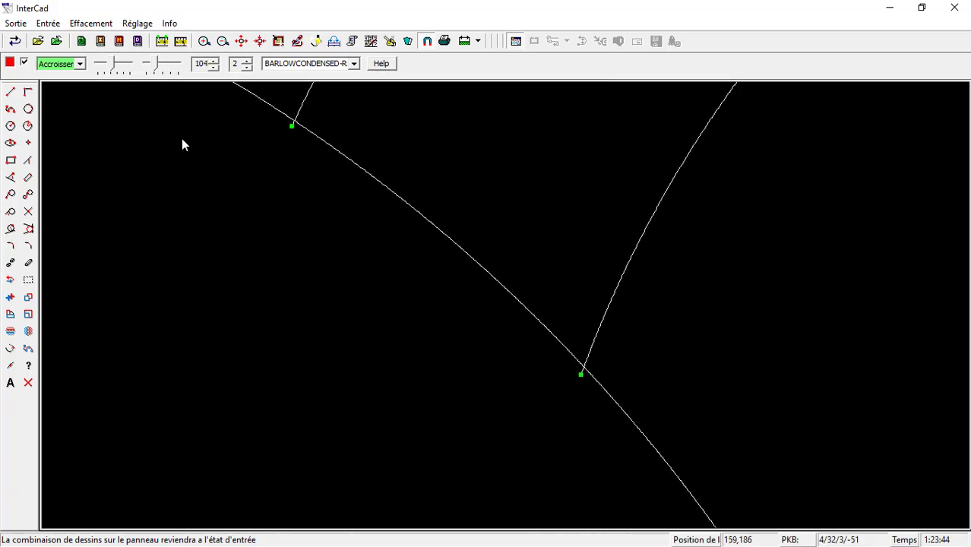
{"action": "left_click", "coordinate": [11, 263]}
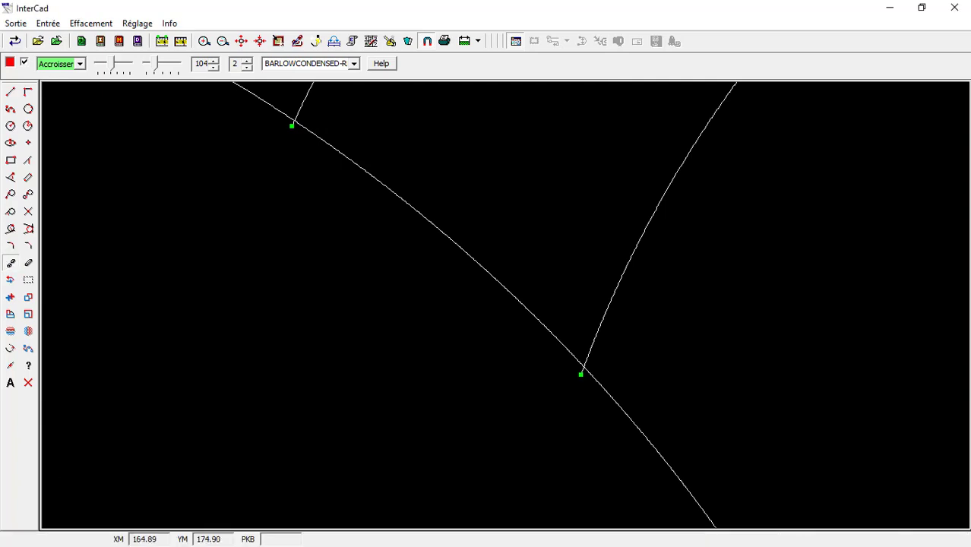
{"action": "left_click", "coordinate": [582, 367]}
{"action": "left_click", "coordinate": [292, 121]}
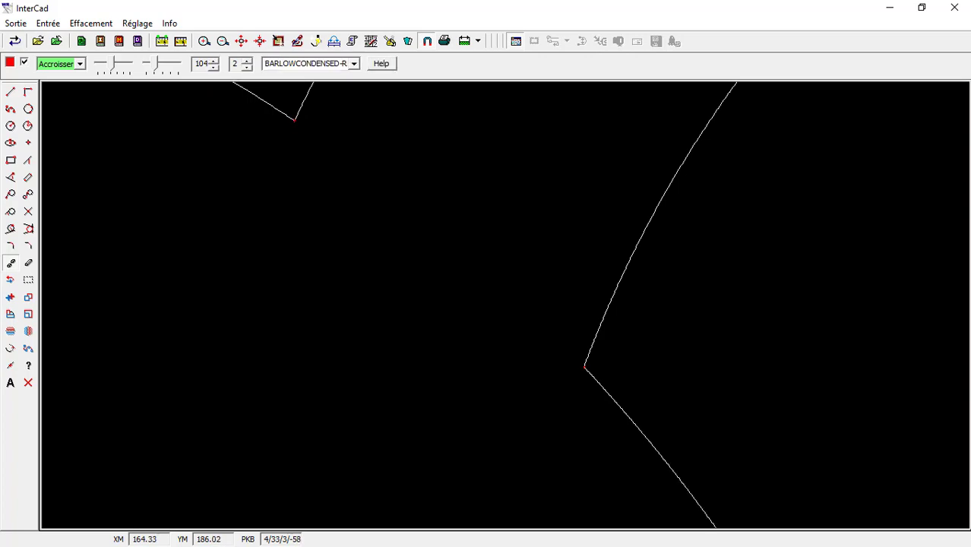
Step: Place midpoint markers on the right horn's outer arc and on its rounded tip
{"action": "scroll", "coordinate": [373, 202], "scroll_direction": "down", "scroll_amount": 2}
{"action": "scroll", "coordinate": [306, 292], "scroll_direction": "down", "scroll_amount": 3}
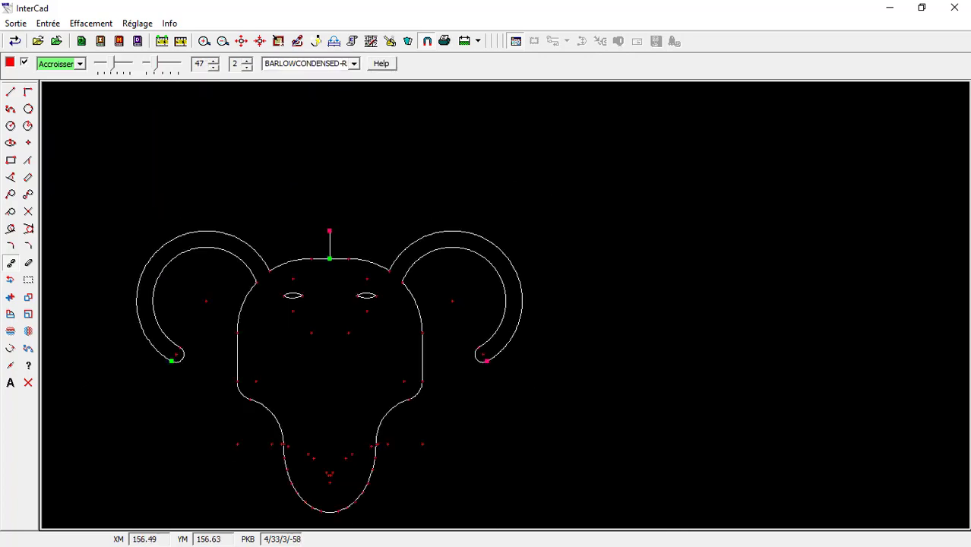
{"action": "scroll", "coordinate": [471, 353], "scroll_direction": "up", "scroll_amount": 5}
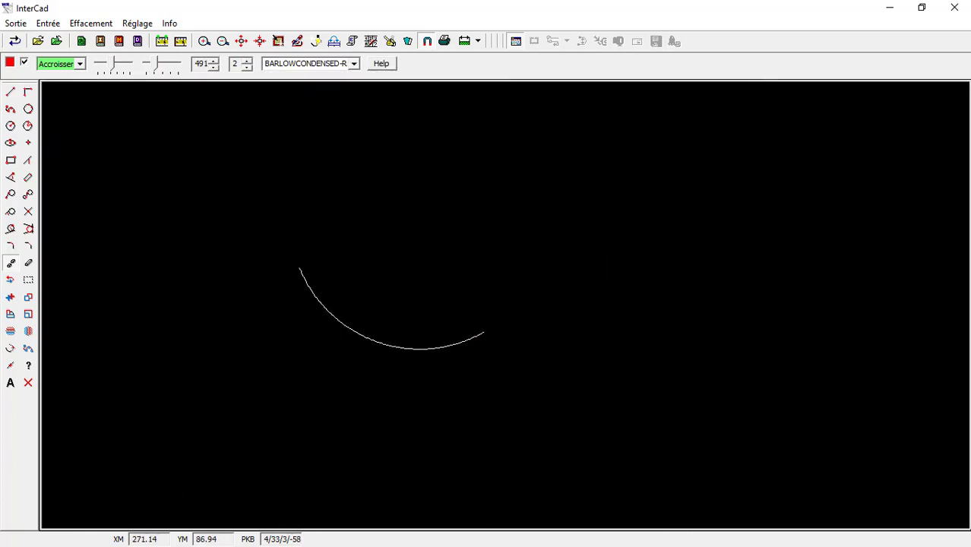
{"action": "scroll", "coordinate": [474, 332], "scroll_direction": "up", "scroll_amount": 2}
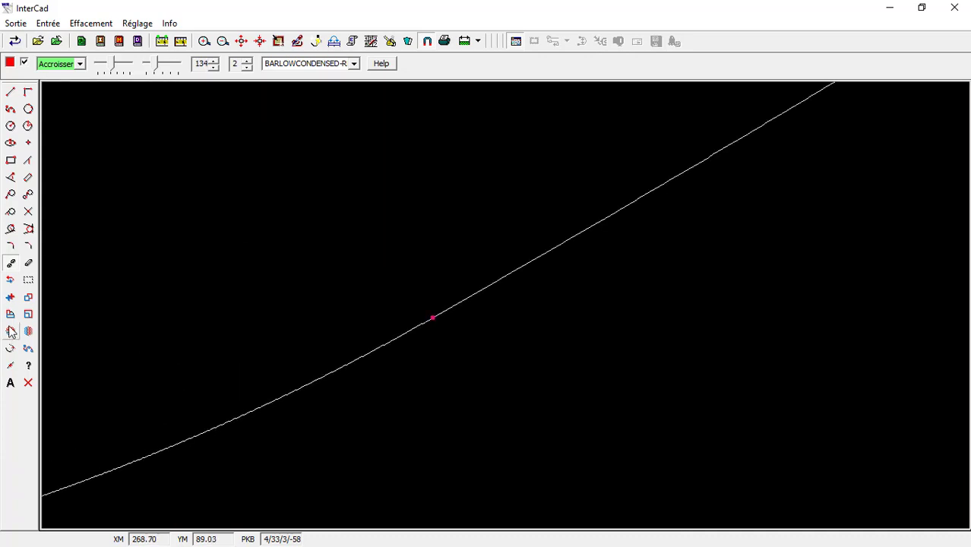
{"action": "left_click", "coordinate": [11, 365]}
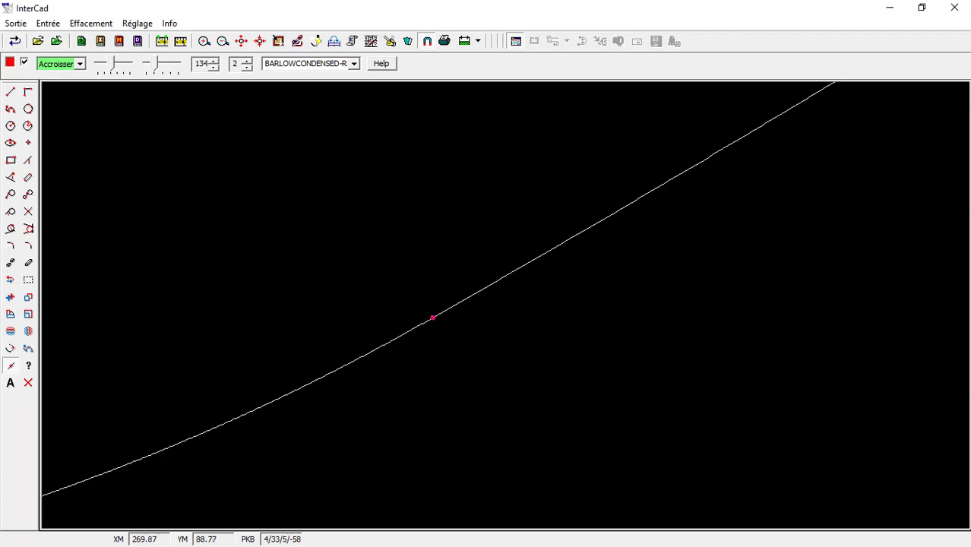
{"action": "scroll", "coordinate": [433, 318], "scroll_direction": "down", "scroll_amount": 5}
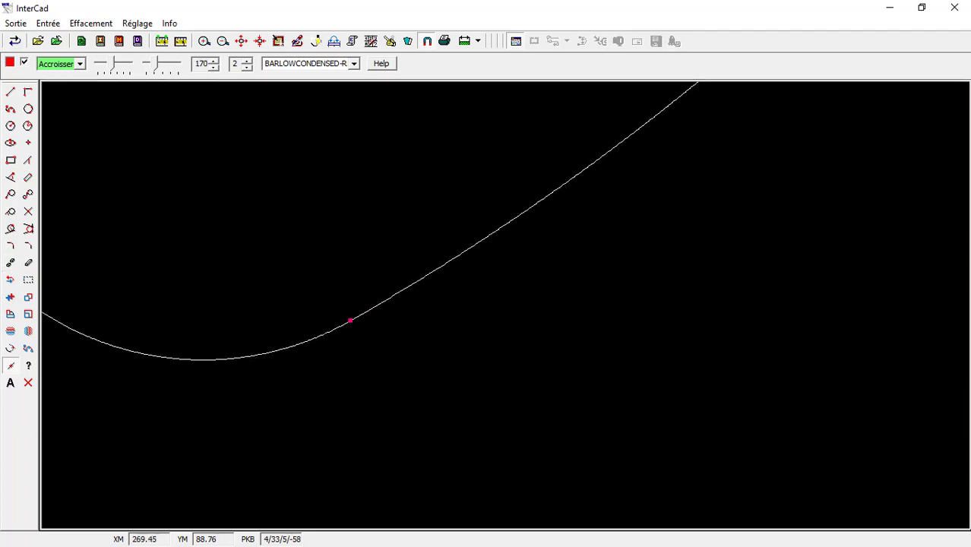
{"action": "scroll", "coordinate": [283, 325], "scroll_direction": "down", "scroll_amount": 10}
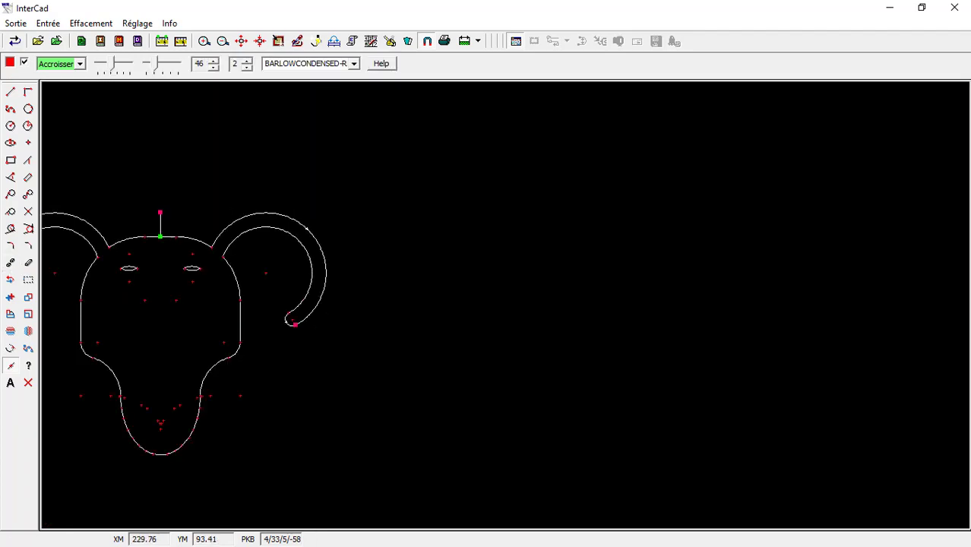
Step: Erase the short vertical construction line above the centre of the head
{"action": "left_click", "coordinate": [28, 265]}
{"action": "left_click", "coordinate": [173, 236]}
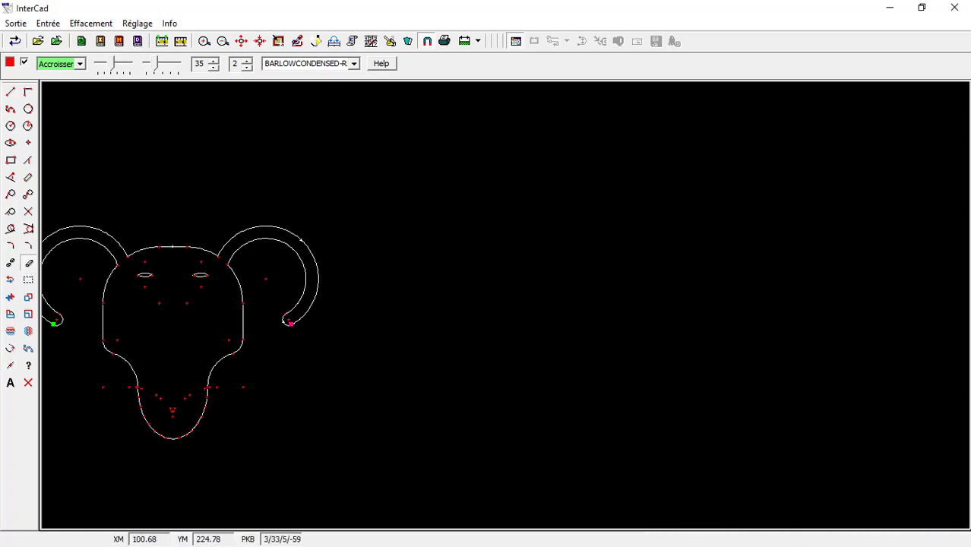
{"action": "middle_click_drag", "start_coordinate": [173, 341], "coordinate": [330, 286]}
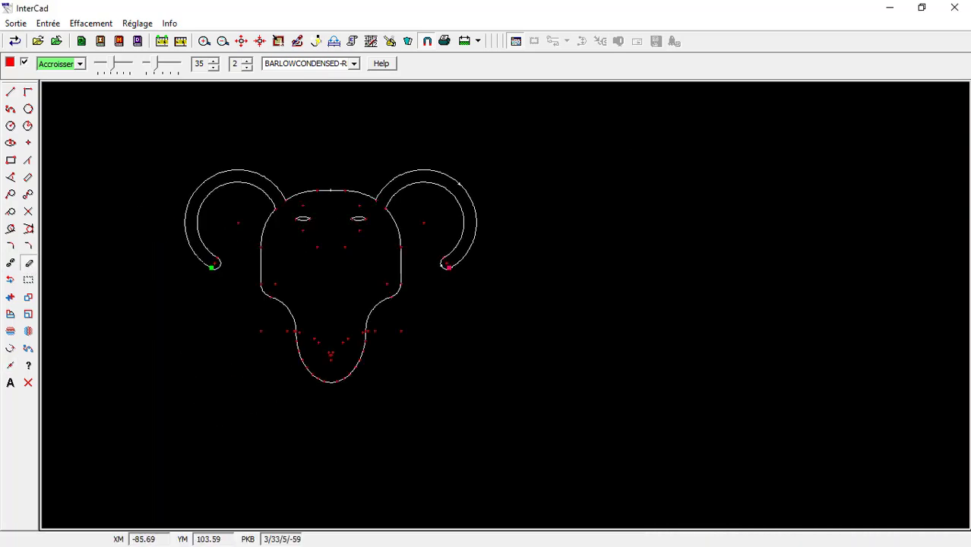
{"action": "scroll", "coordinate": [227, 266], "scroll_direction": "up", "scroll_amount": 15}
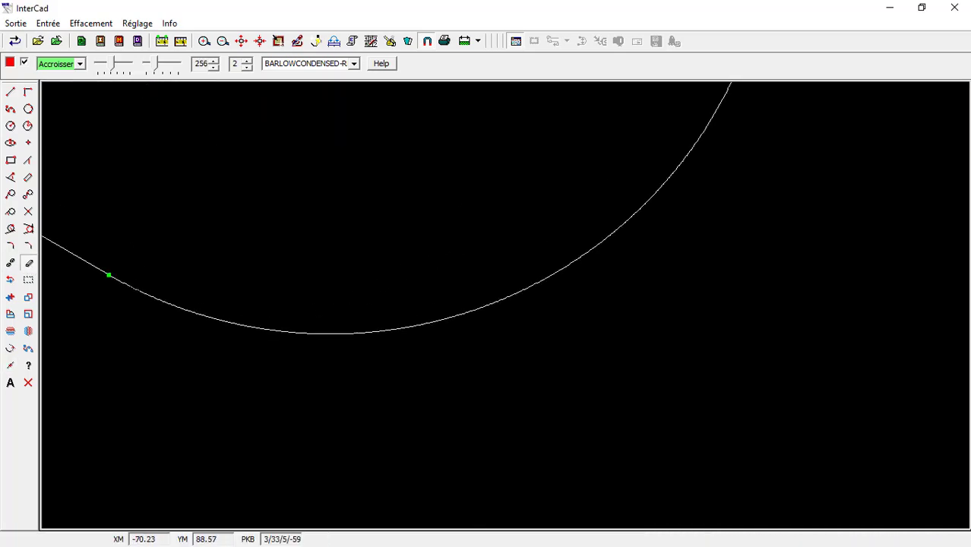
{"action": "middle_click_drag", "start_coordinate": [137, 289], "coordinate": [225, 304]}
{"action": "scroll", "coordinate": [225, 304], "scroll_direction": "up", "scroll_amount": 16}
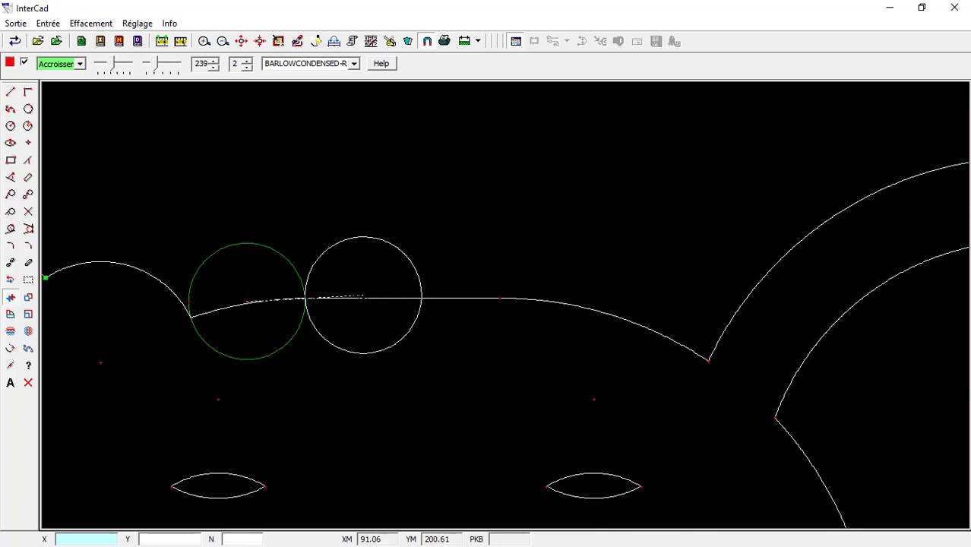
Step: Place four copies of the curl circle in a row along the top of the head, reaching the right horn's base
{"action": "left_click", "coordinate": [362, 295]}
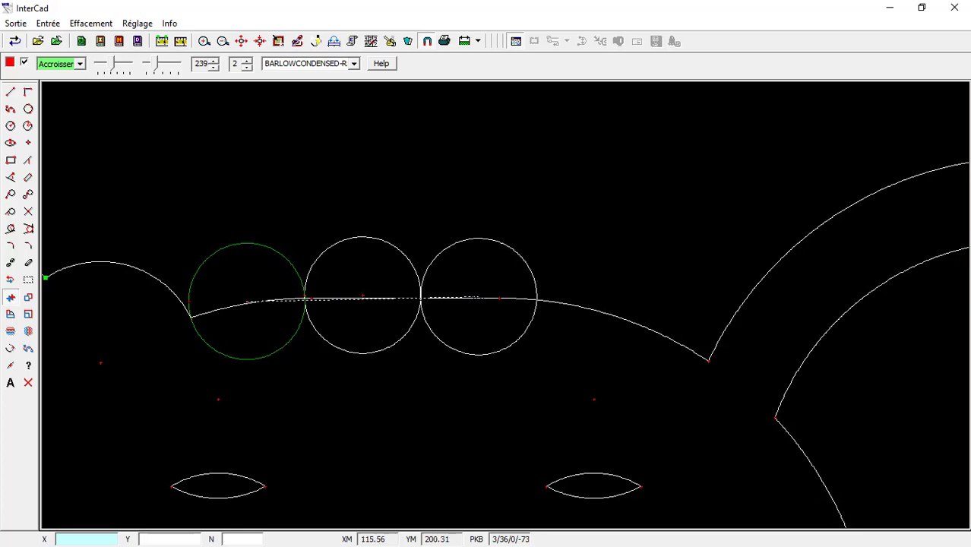
{"action": "left_click", "coordinate": [478, 297]}
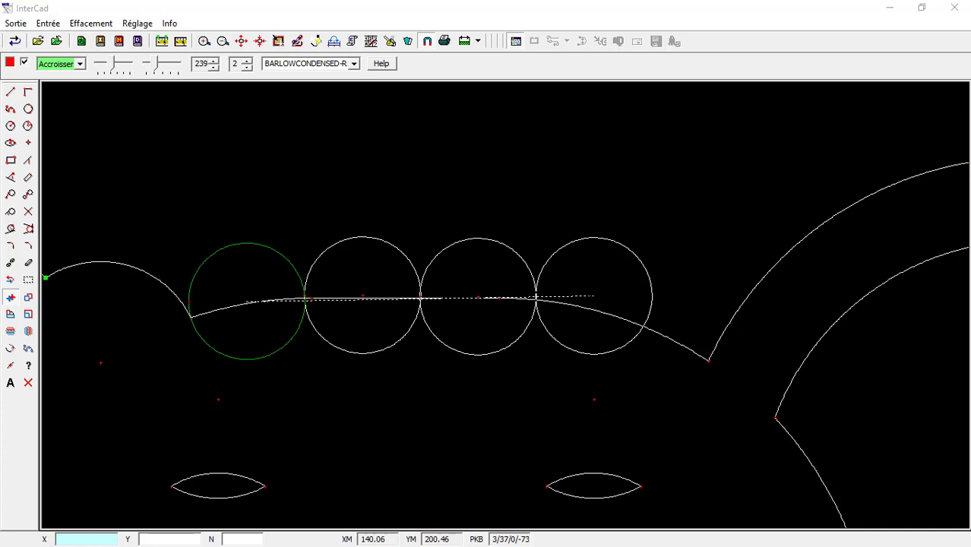
{"action": "key", "text": "Return"}
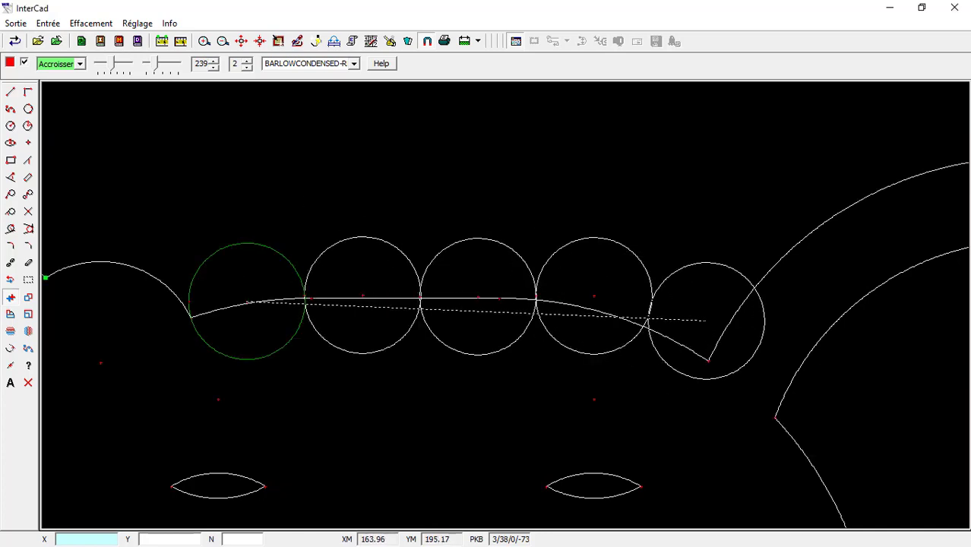
{"action": "left_click", "coordinate": [707, 320]}
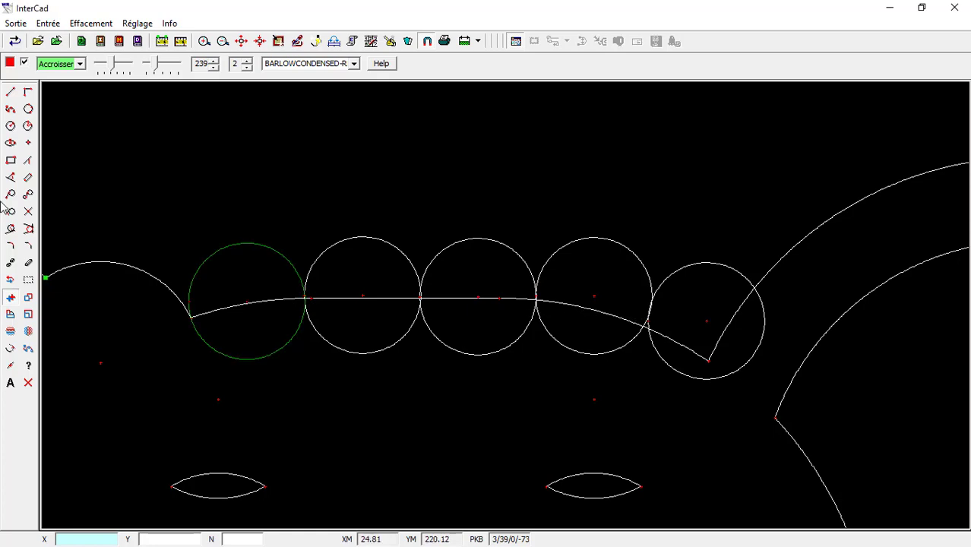
Step: Trim away the lower halves of the first two curl circles and the head outline running through them
{"action": "left_click", "coordinate": [11, 263]}
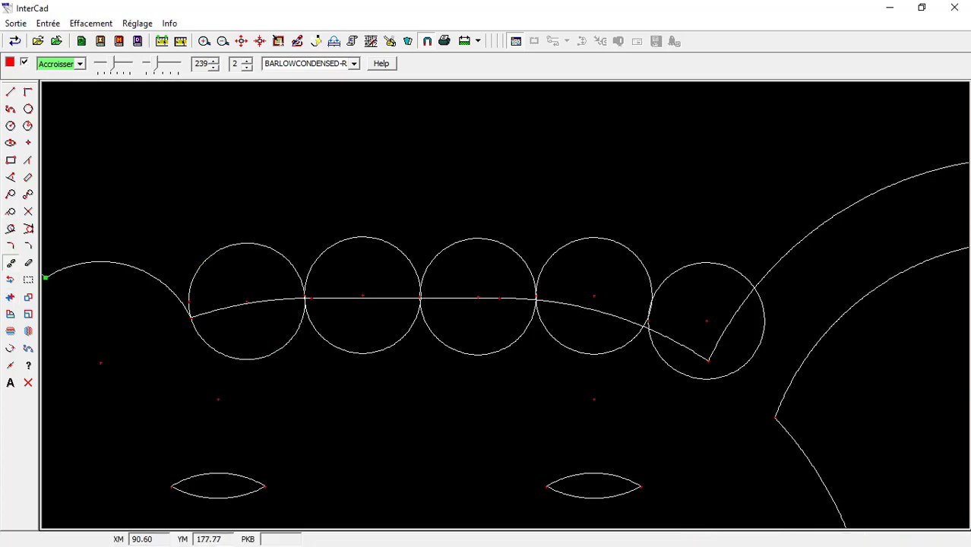
{"action": "left_click", "coordinate": [191, 317]}
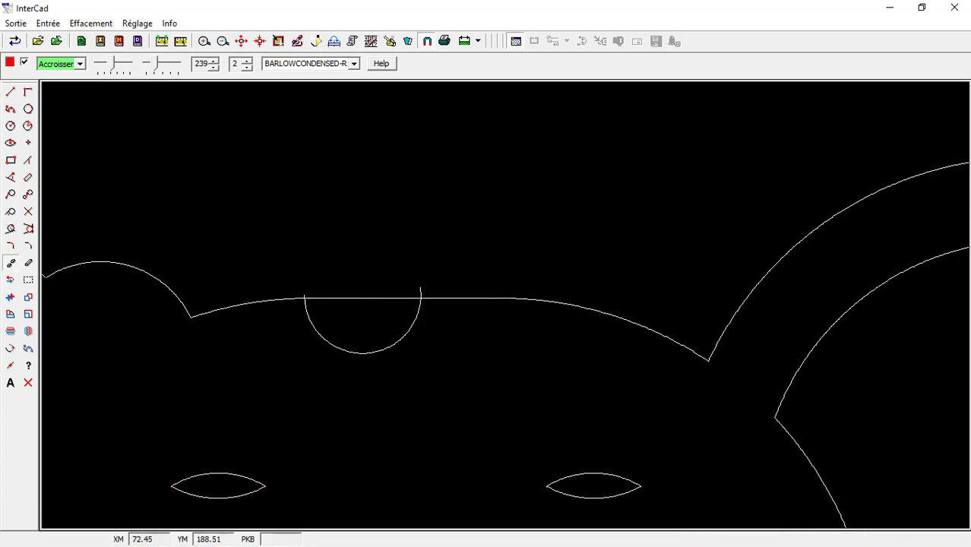
{"action": "left_click", "coordinate": [304, 300]}
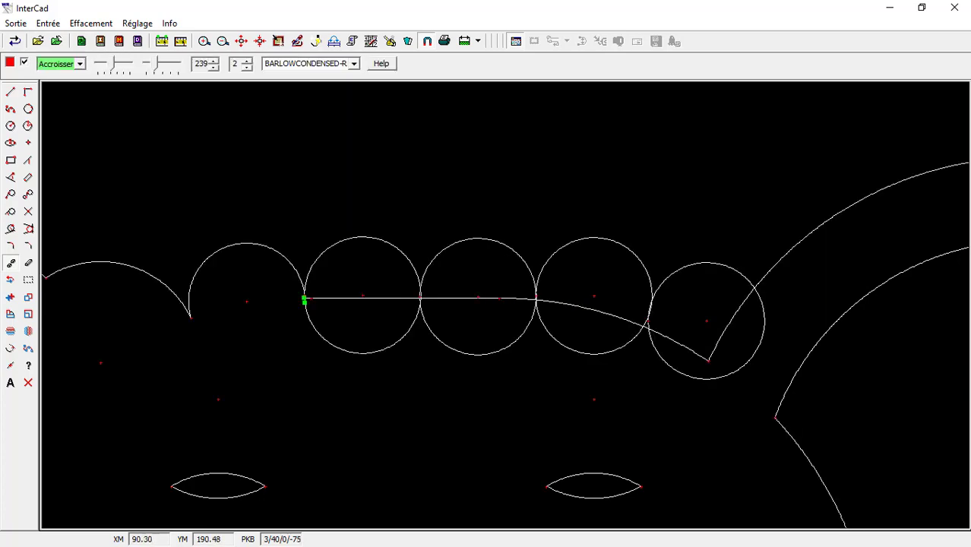
{"action": "left_click", "coordinate": [351, 353]}
{"action": "left_click", "coordinate": [330, 298]}
Step: Trim the overlapping arc ends between the first and second curls to a point and remove the tiny leftover outline segment
{"action": "scroll", "coordinate": [311, 299], "scroll_direction": "up", "scroll_amount": 1}
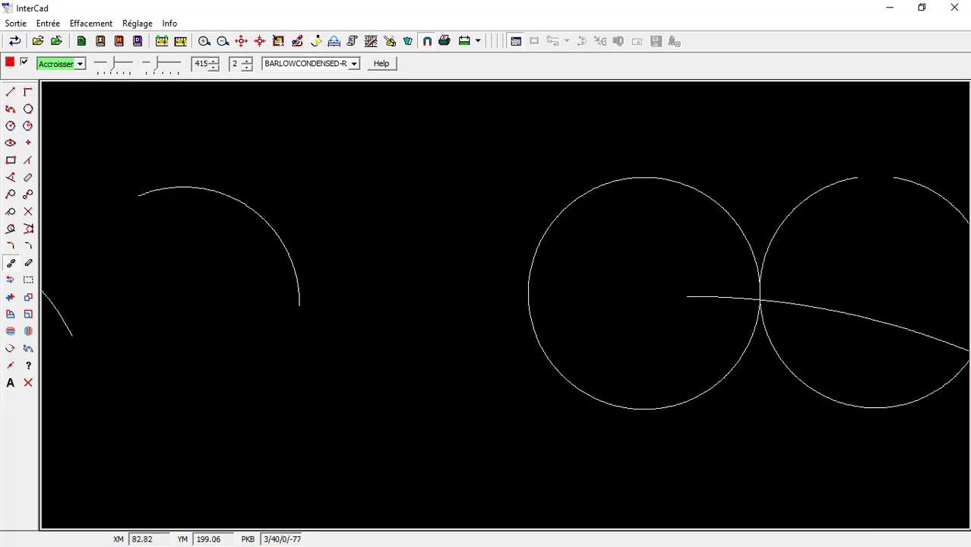
{"action": "scroll", "coordinate": [259, 270], "scroll_direction": "up", "scroll_amount": 4}
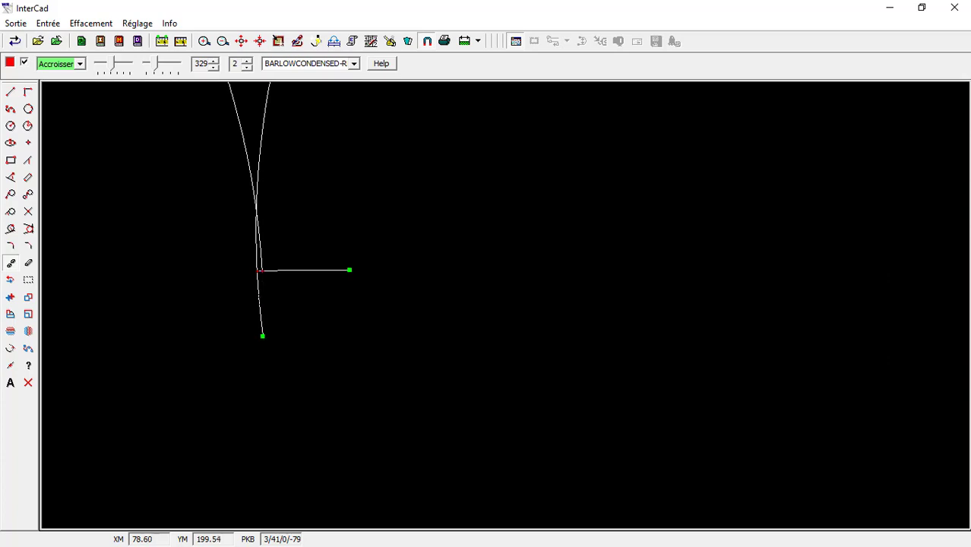
{"action": "left_click", "coordinate": [259, 272]}
{"action": "left_click", "coordinate": [260, 270]}
{"action": "left_click", "coordinate": [258, 267]}
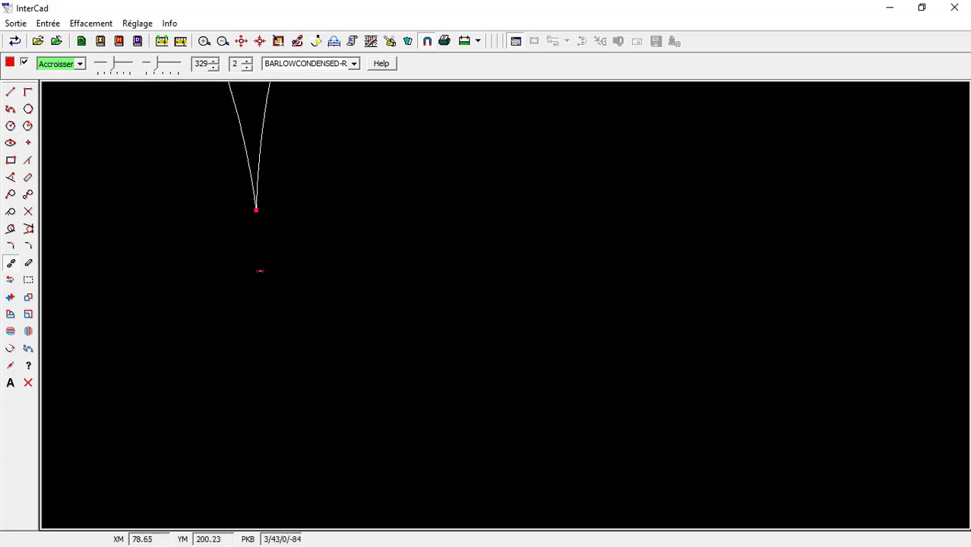
{"action": "scroll", "coordinate": [259, 270], "scroll_direction": "up", "scroll_amount": 2}
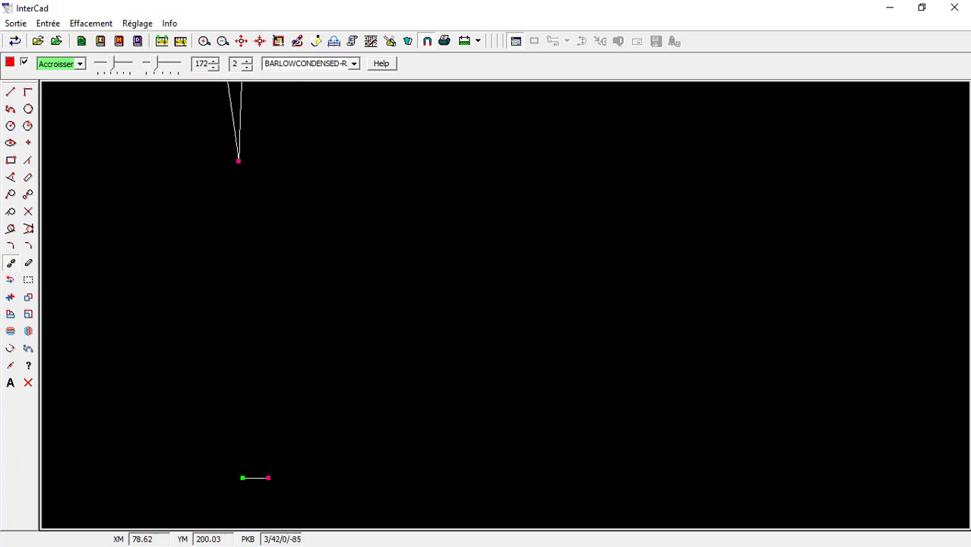
{"action": "scroll", "coordinate": [277, 127], "scroll_direction": "up", "scroll_amount": 8}
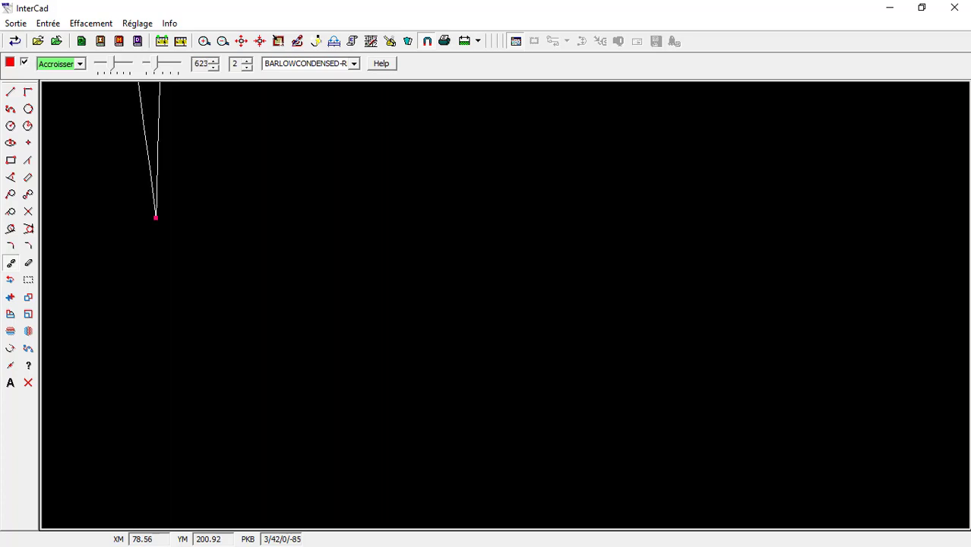
{"action": "scroll", "coordinate": [652, 361], "scroll_direction": "down", "scroll_amount": 5}
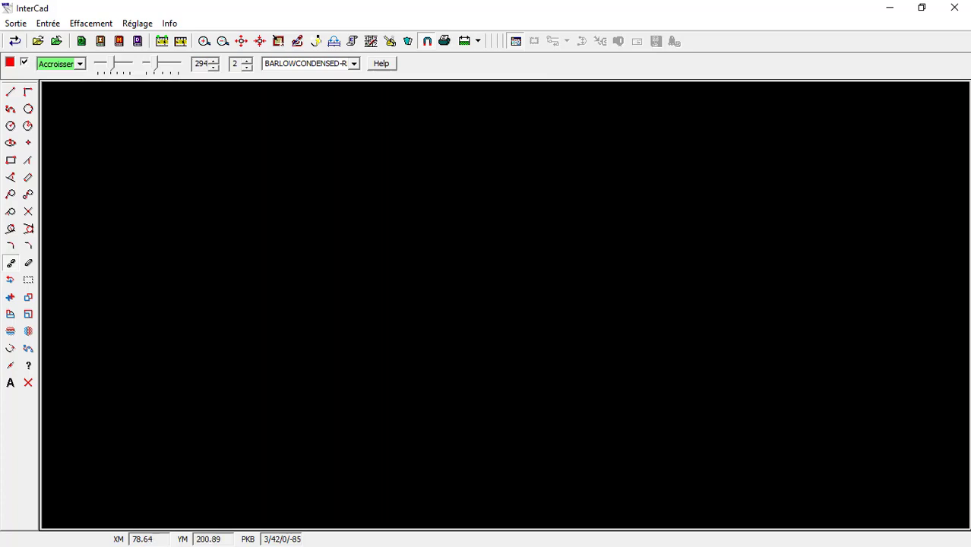
{"action": "scroll", "coordinate": [702, 393], "scroll_direction": "up", "scroll_amount": 2}
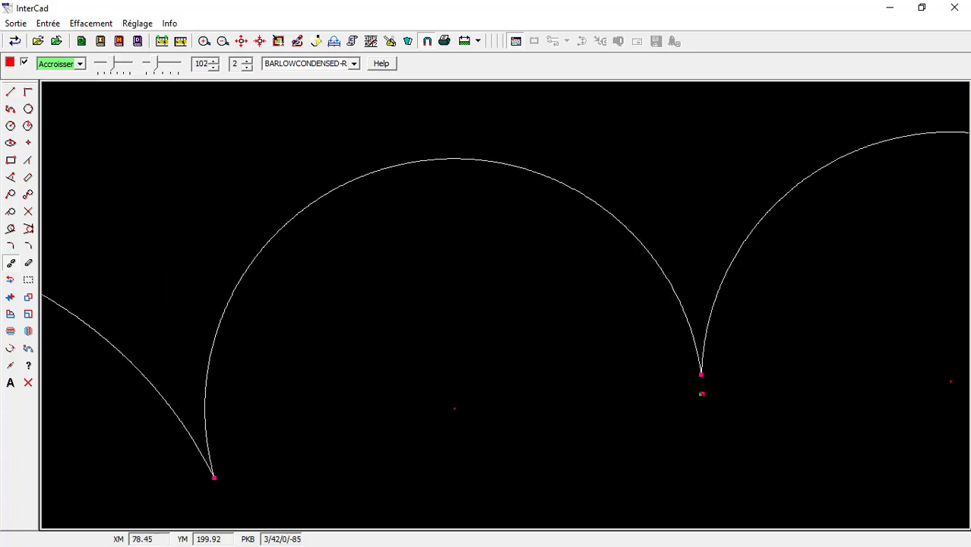
{"action": "scroll", "coordinate": [702, 380], "scroll_direction": "down", "scroll_amount": 3}
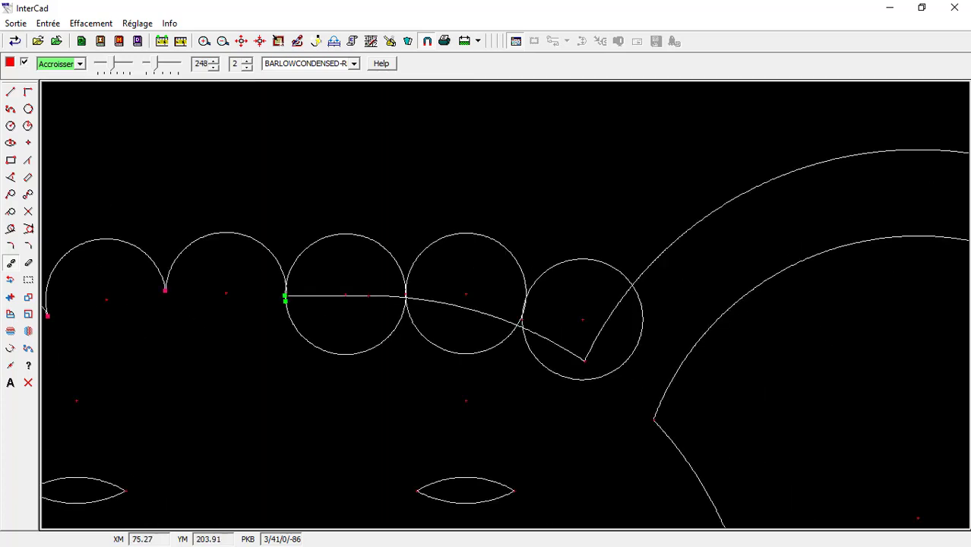
Step: Trim away the lower halves of the third and fourth curl circles and the head outline beneath them
{"action": "left_click", "coordinate": [352, 377]}
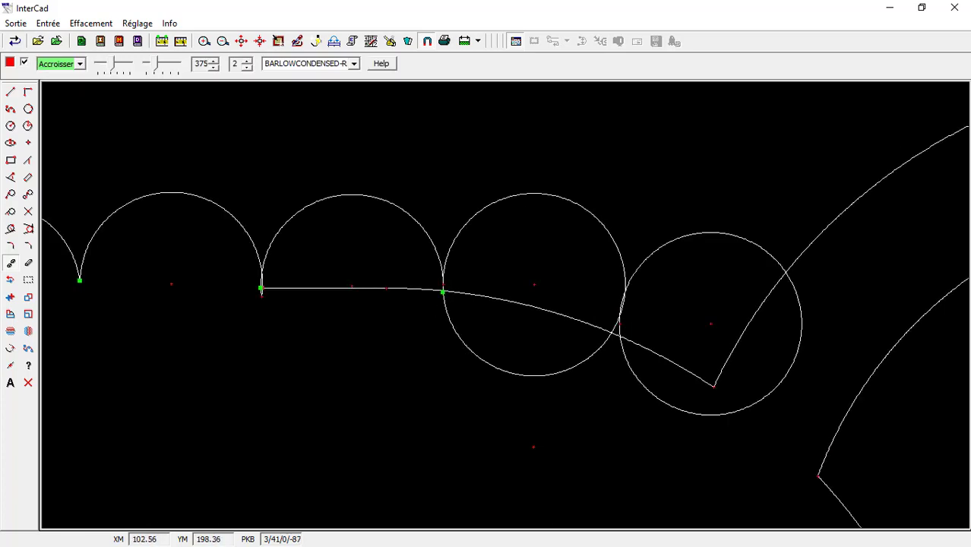
{"action": "scroll", "coordinate": [262, 287], "scroll_direction": "up", "scroll_amount": 1}
{"action": "left_click", "coordinate": [576, 391]}
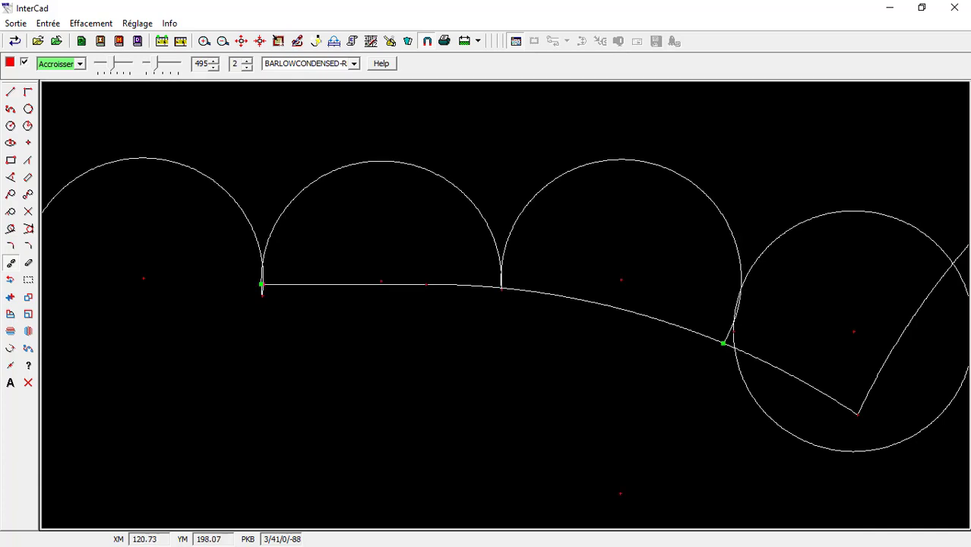
{"action": "left_click", "coordinate": [444, 285]}
{"action": "left_click", "coordinate": [539, 292]}
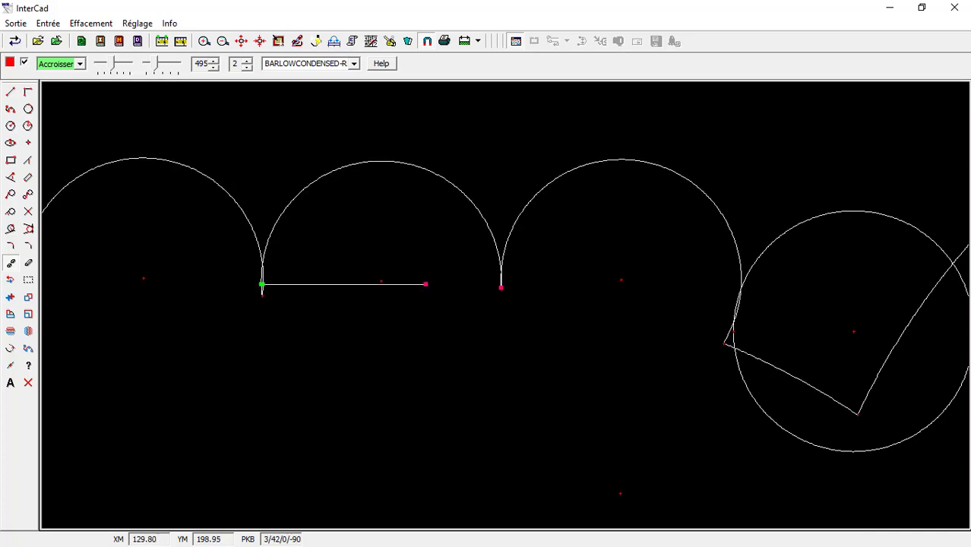
{"action": "left_click", "coordinate": [383, 284]}
Step: Erase the fifth curl circle overlapping the base of the right horn
{"action": "scroll", "coordinate": [505, 304], "scroll_direction": "down", "scroll_amount": 2}
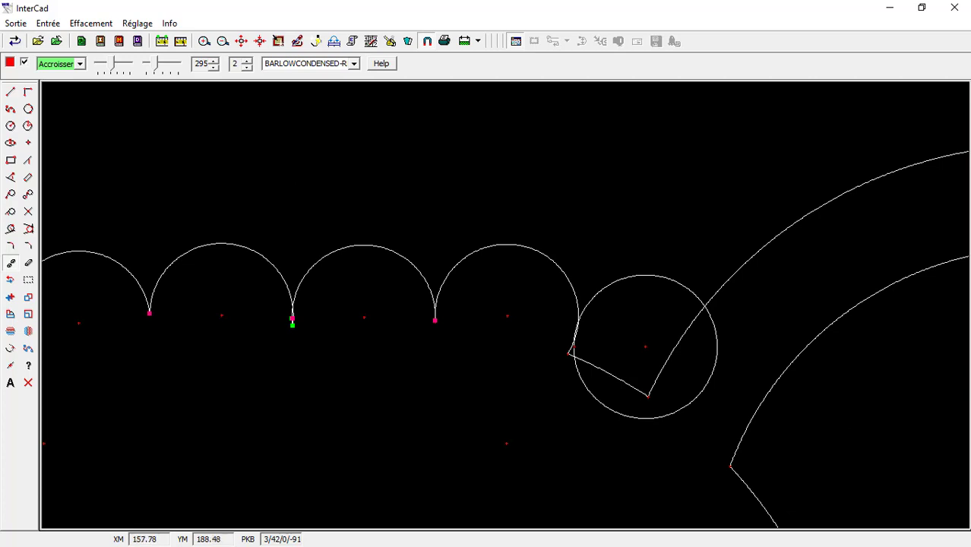
{"action": "left_click", "coordinate": [28, 263]}
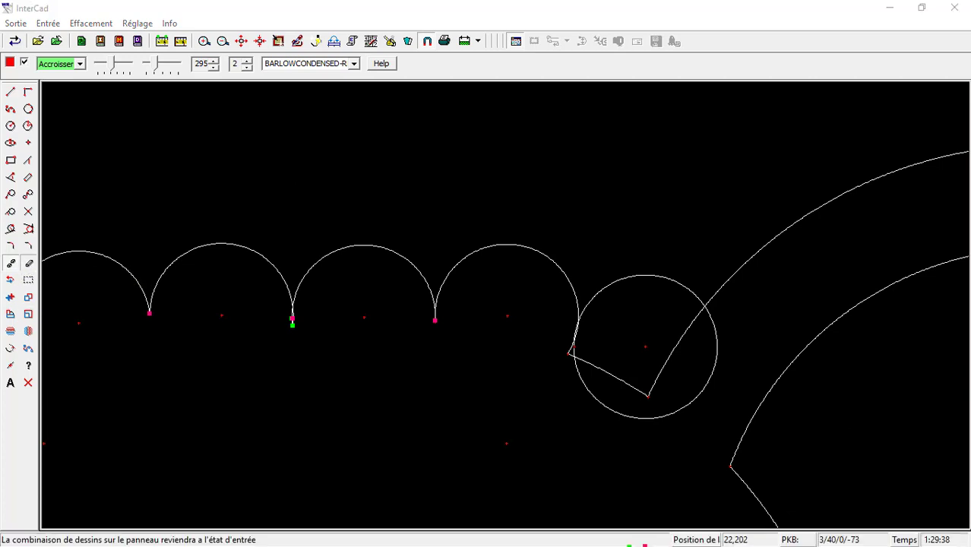
{"action": "left_click", "coordinate": [621, 280]}
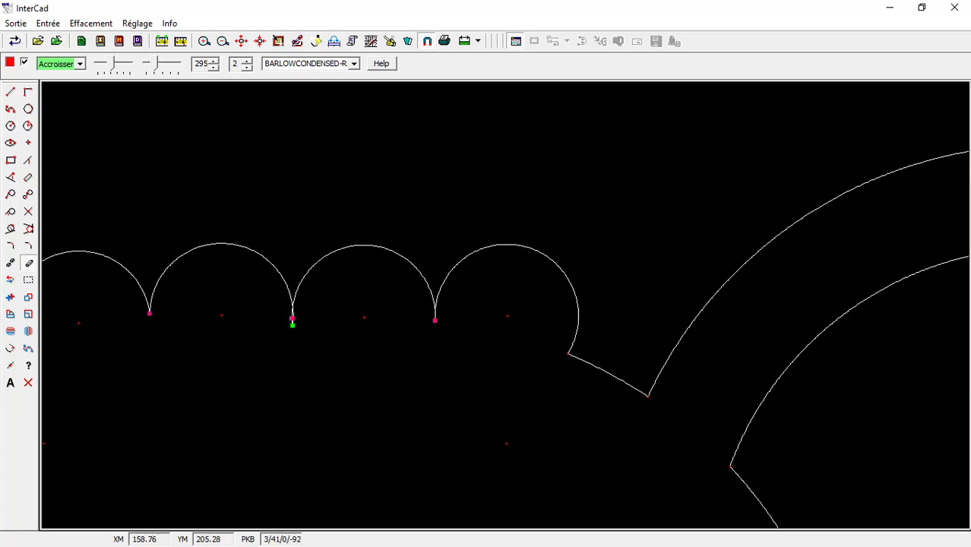
Step: Extend the head's left side arc past the start of the first curl, and both left horn arcs into the head
{"action": "scroll", "coordinate": [532, 342], "scroll_direction": "down", "scroll_amount": 2}
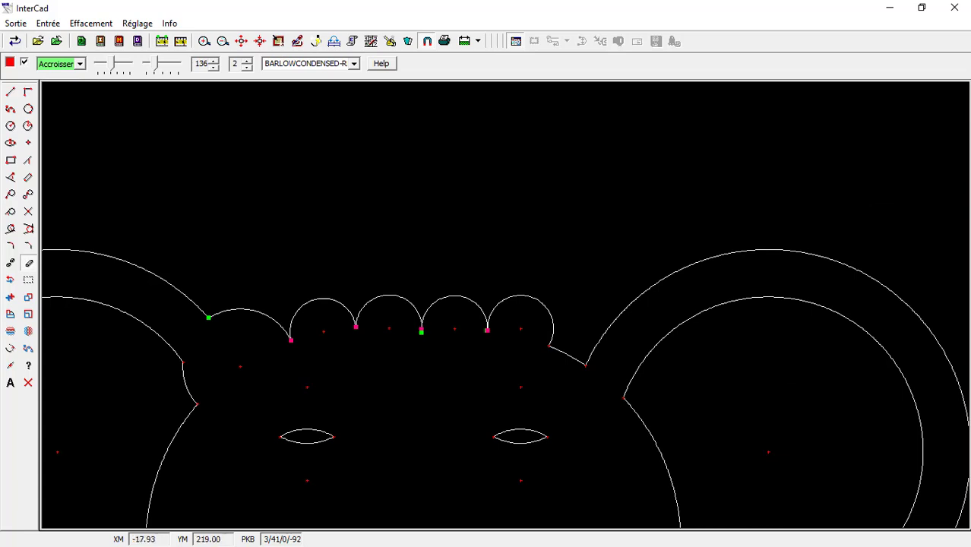
{"action": "left_click", "coordinate": [9, 350]}
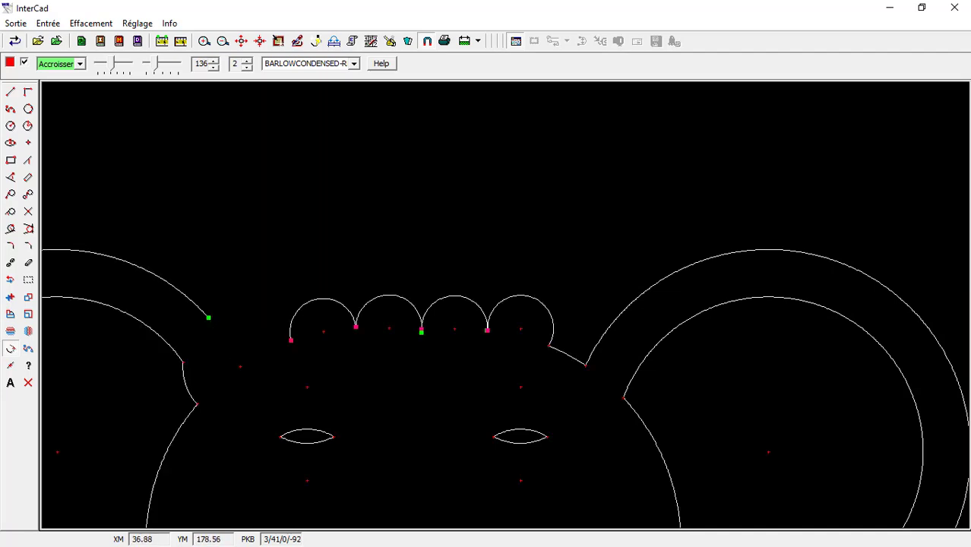
{"action": "left_click", "coordinate": [8, 41]}
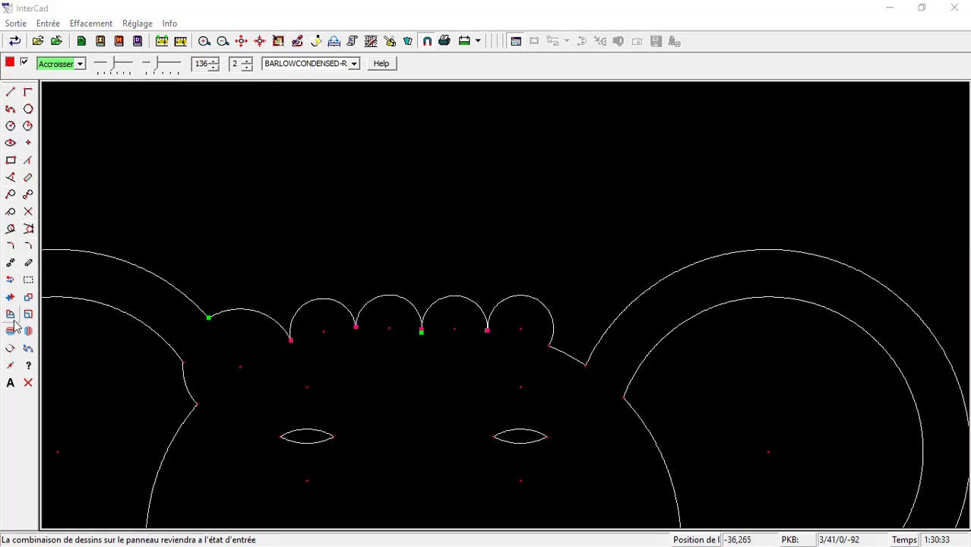
{"action": "left_click", "coordinate": [10, 348]}
{"action": "left_click", "coordinate": [197, 405]}
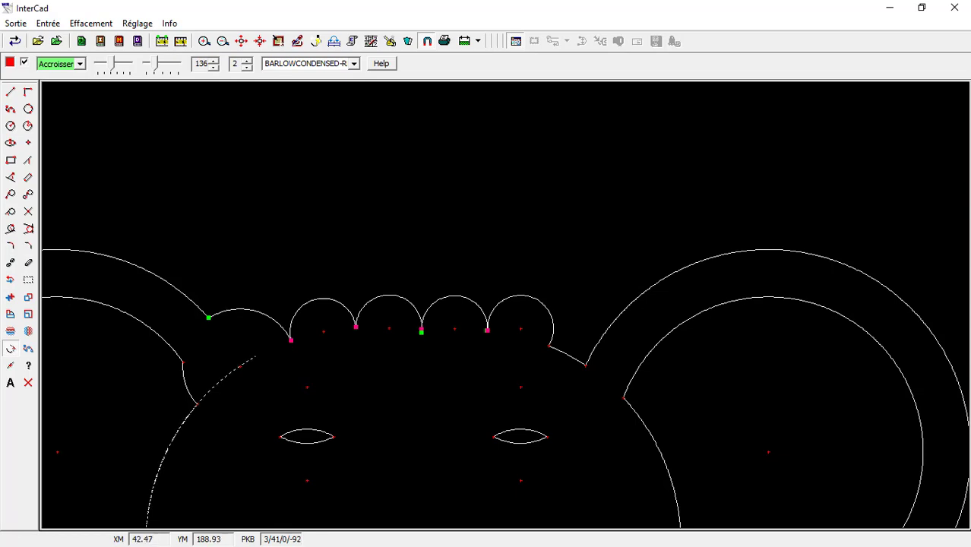
{"action": "left_click", "coordinate": [259, 355]}
{"action": "left_click", "coordinate": [183, 362]}
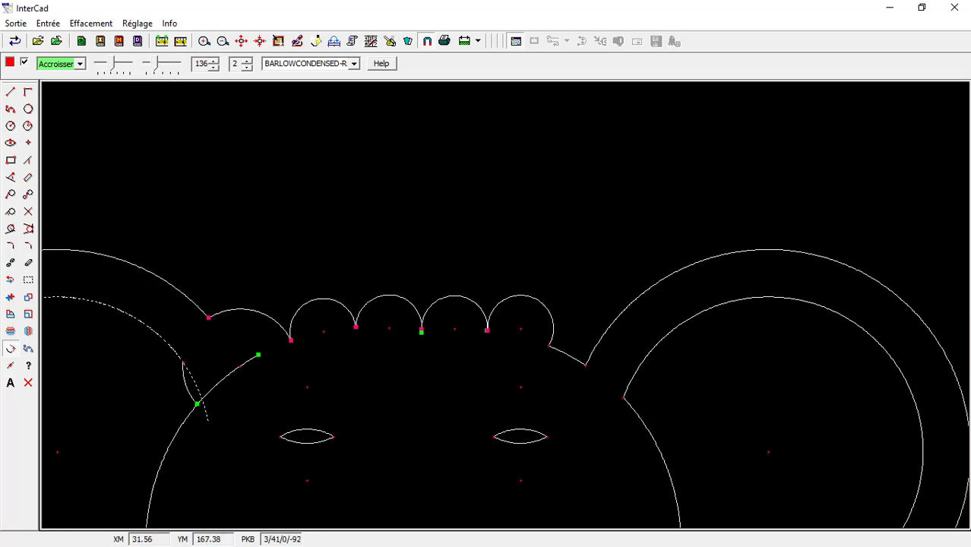
{"action": "left_click", "coordinate": [209, 421]}
{"action": "left_click", "coordinate": [207, 315]}
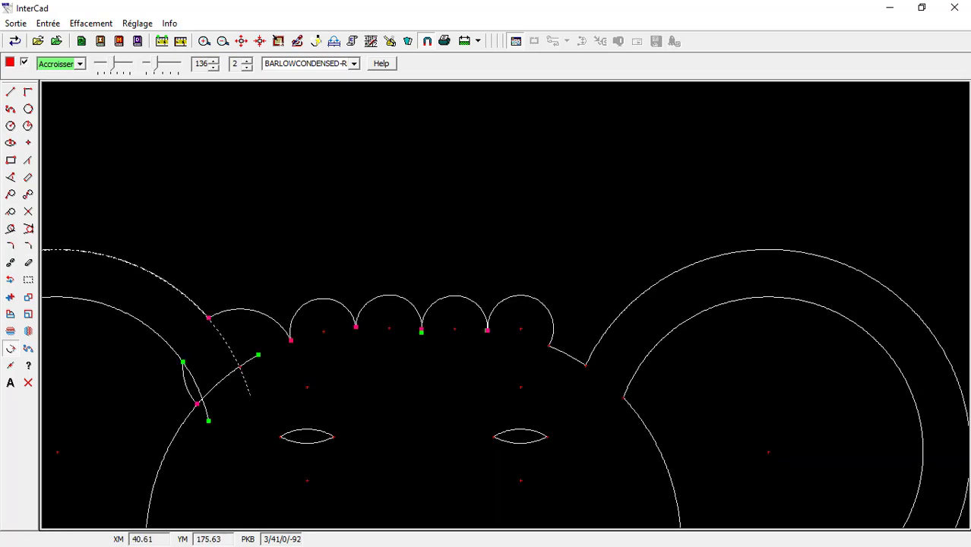
{"action": "left_click", "coordinate": [250, 395]}
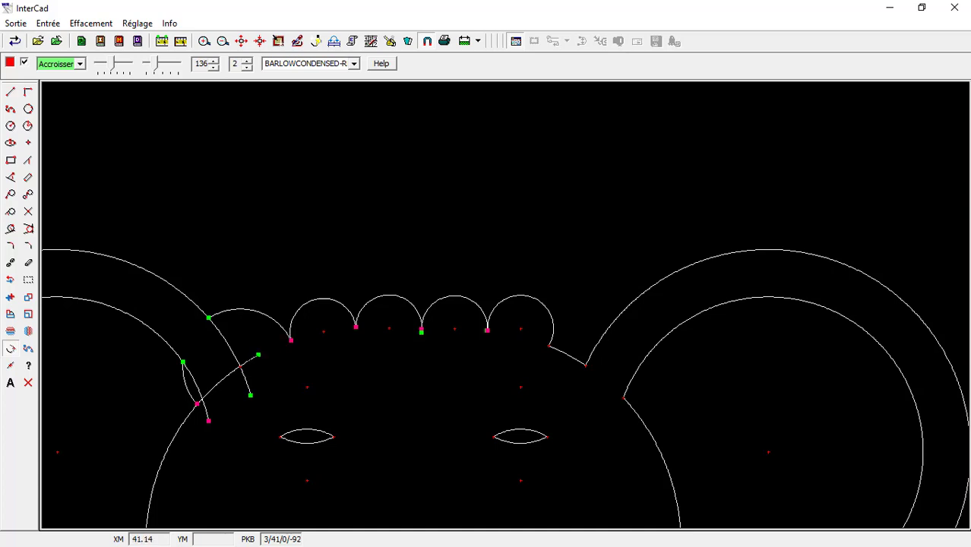
{"action": "left_click", "coordinate": [315, 333]}
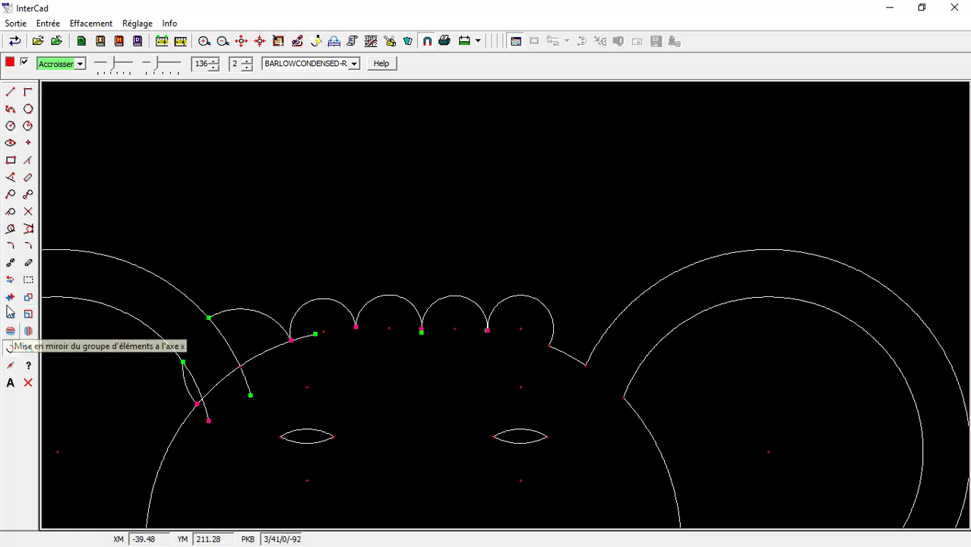
Step: Erase the short arc joining the left horn to the head and the wide curl arc beside the first curl
{"action": "left_click", "coordinate": [11, 262]}
{"action": "left_click", "coordinate": [28, 266]}
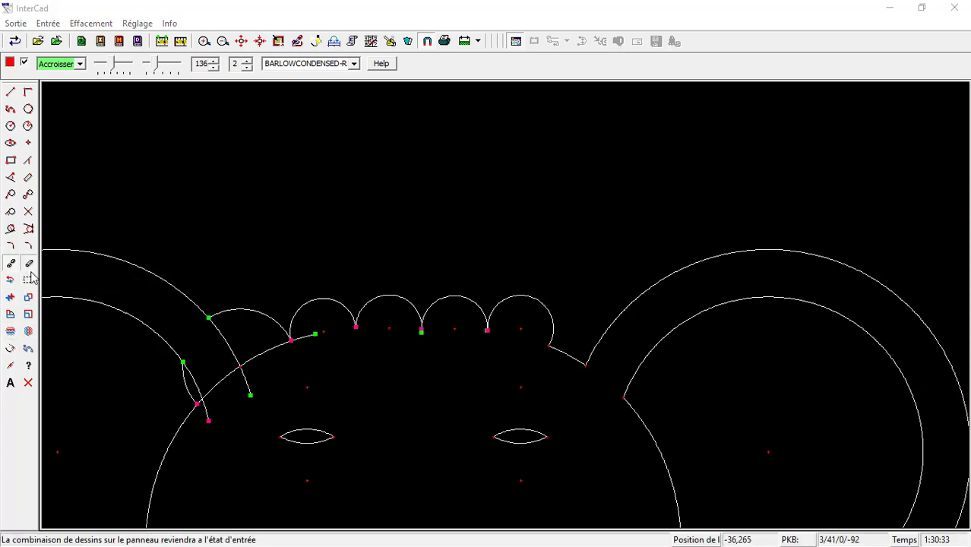
{"action": "left_click", "coordinate": [189, 388]}
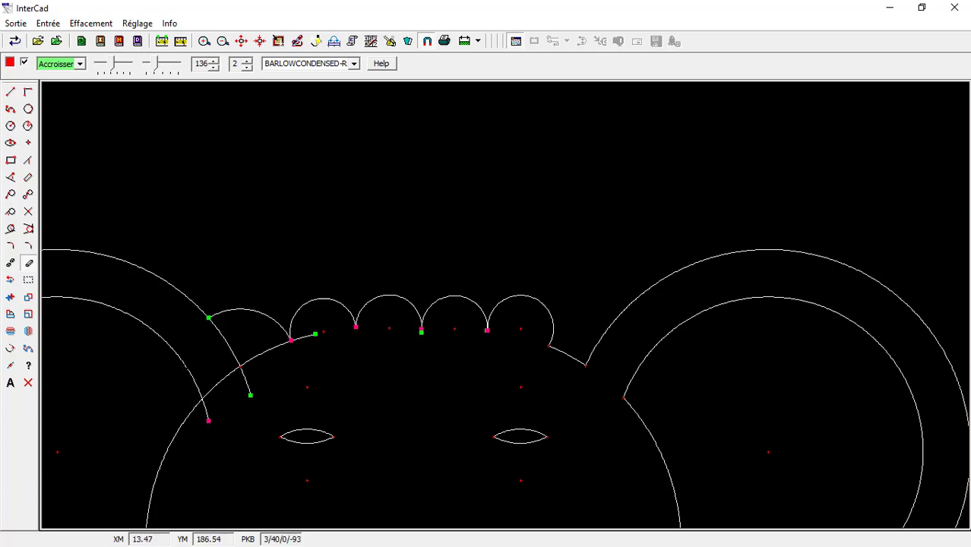
{"action": "left_click", "coordinate": [234, 310]}
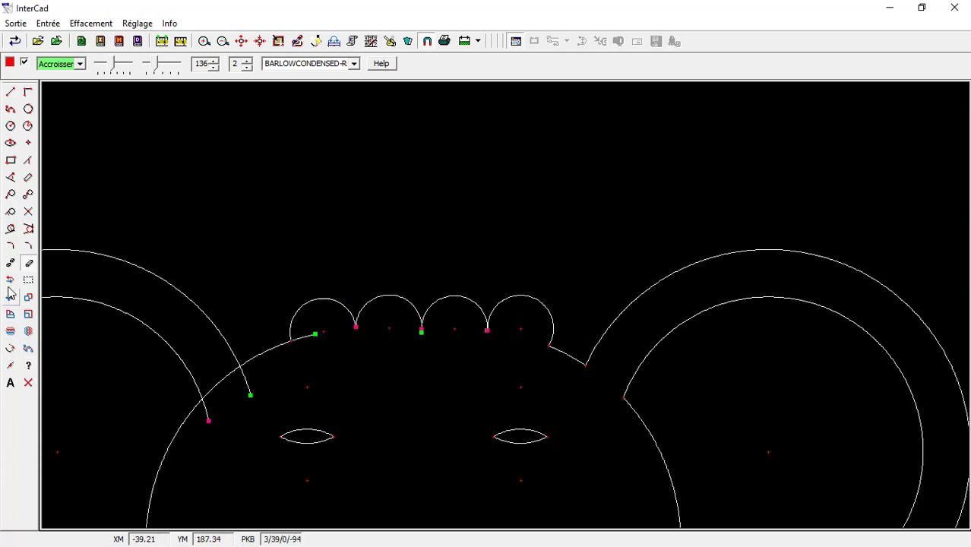
Step: Trim both left horn arcs at the head outline, and remove the outline between them and its end inside the first curl
{"action": "left_click", "coordinate": [10, 262]}
{"action": "left_click", "coordinate": [202, 397]}
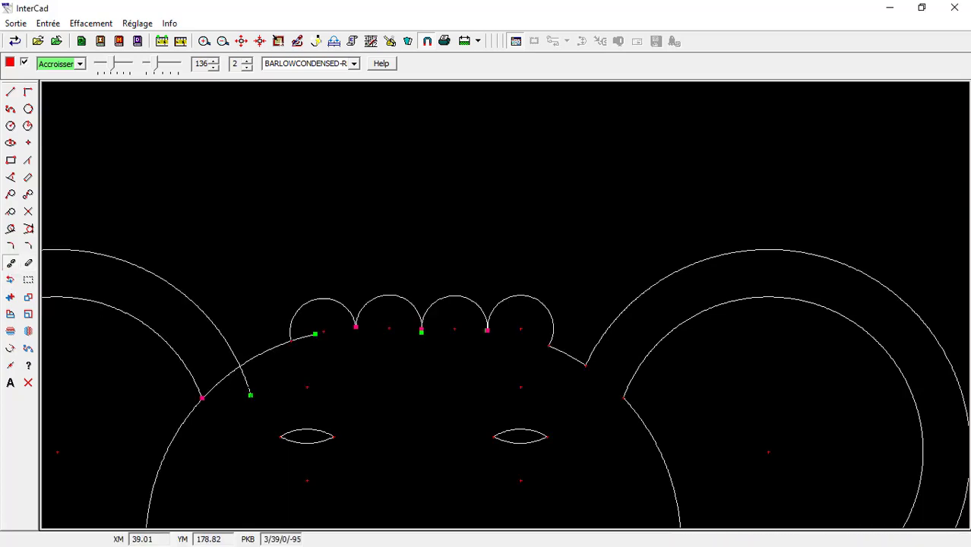
{"action": "left_click", "coordinate": [240, 365]}
{"action": "left_click", "coordinate": [220, 381]}
{"action": "left_click", "coordinate": [302, 337]}
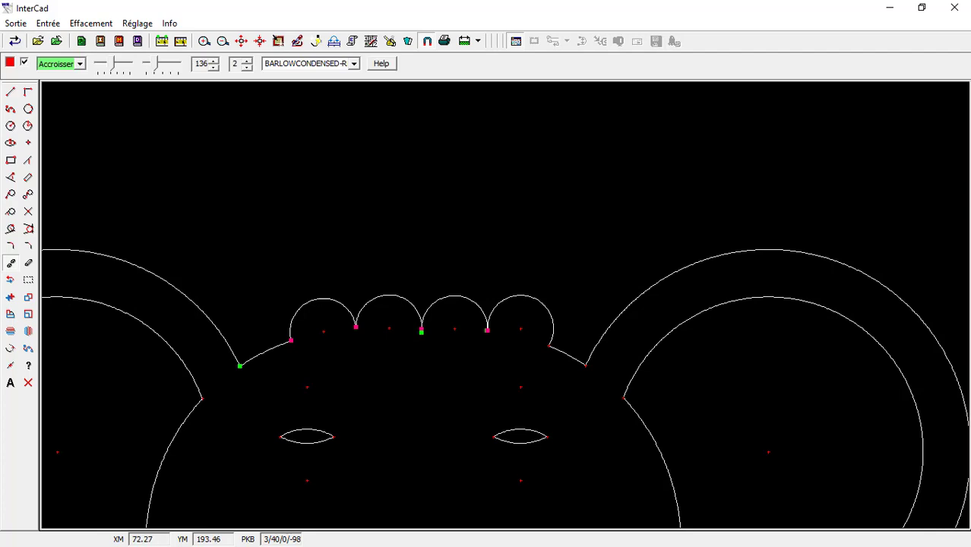
{"action": "scroll", "coordinate": [342, 342], "scroll_direction": "down", "scroll_amount": 4}
{"action": "middle_click_drag", "start_coordinate": [398, 329], "coordinate": [240, 344]}
{"action": "scroll", "coordinate": [299, 357], "scroll_direction": "up", "scroll_amount": 4}
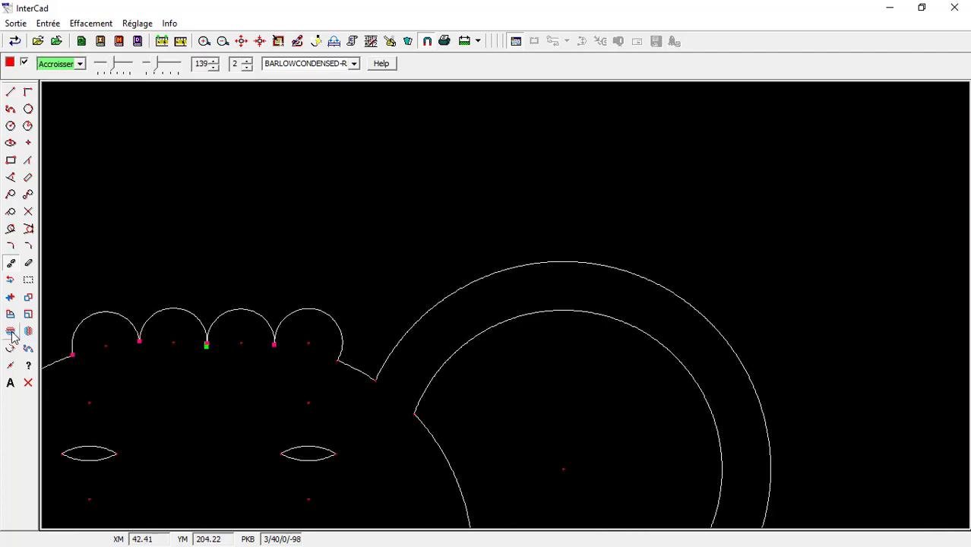
Step: Fillet the junction between the head's left side arc and the start of the first curl
{"action": "left_click", "coordinate": [11, 247]}
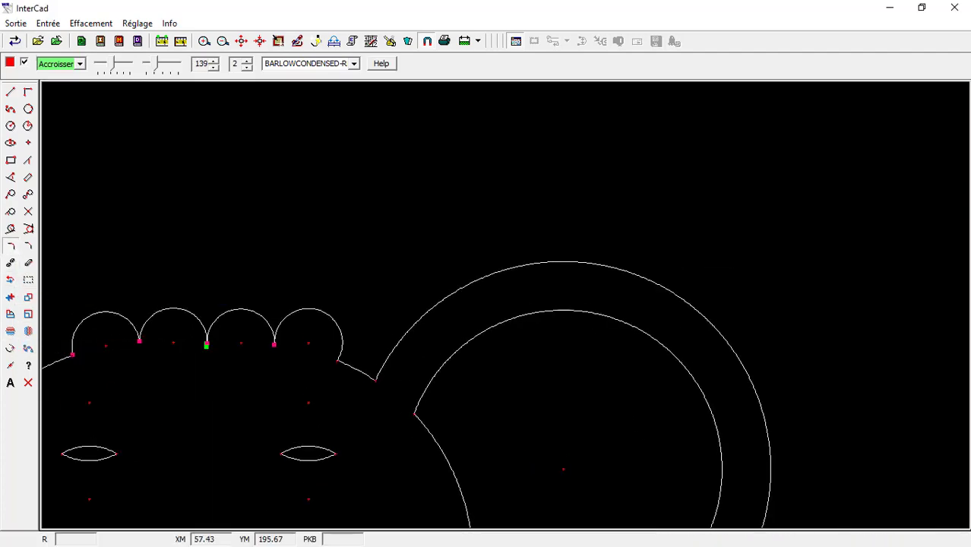
{"action": "scroll", "coordinate": [79, 360], "scroll_direction": "up", "scroll_amount": 8}
{"action": "middle_click_drag", "start_coordinate": [370, 332], "coordinate": [450, 333]}
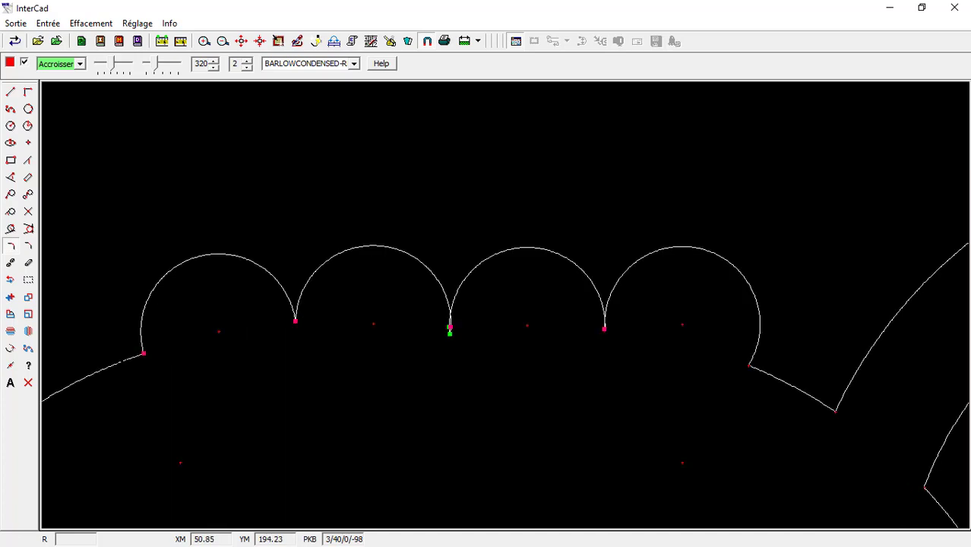
{"action": "left_click", "coordinate": [143, 354]}
{"action": "key", "text": "Return"}
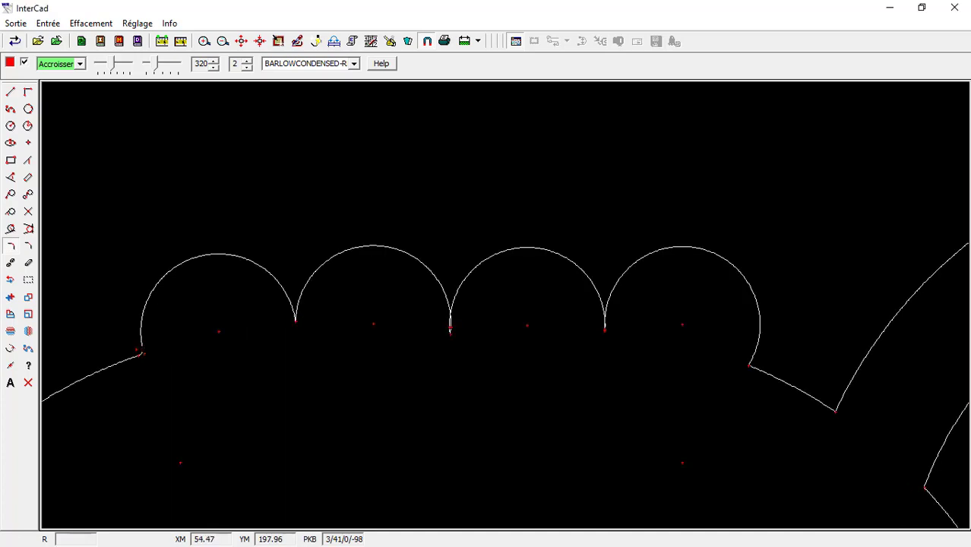
Step: Trim the leftover end of the first curl extending past its fillet with the head outline
{"action": "scroll", "coordinate": [150, 356], "scroll_direction": "up", "scroll_amount": 4}
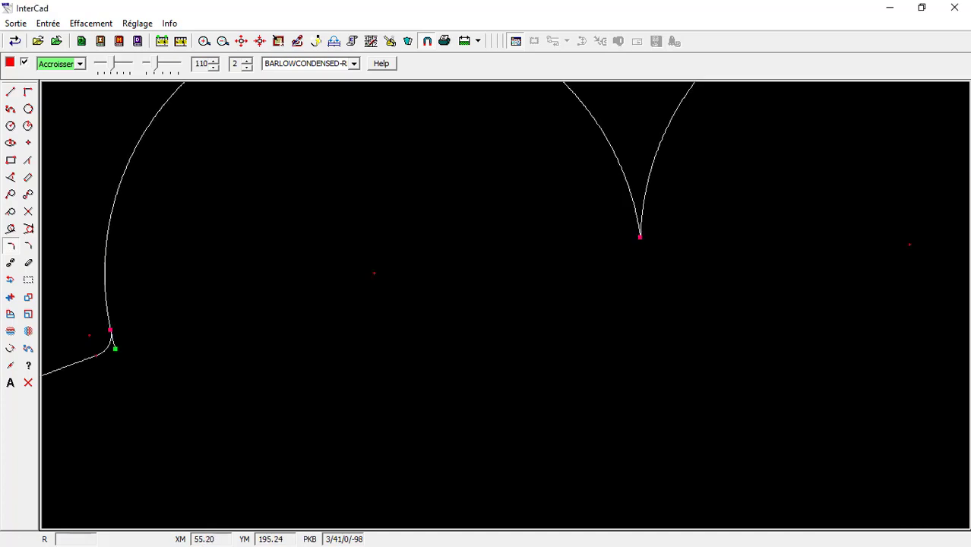
{"action": "left_click", "coordinate": [10, 263]}
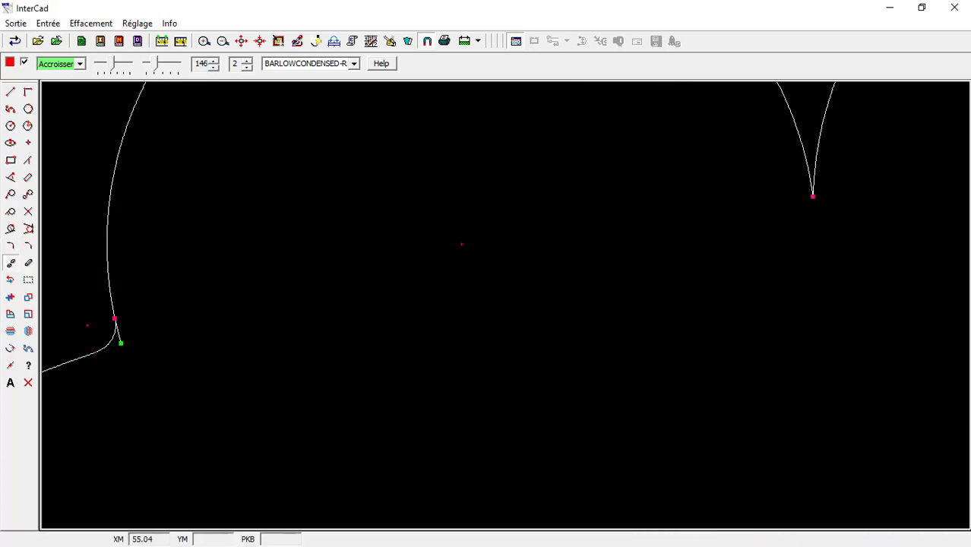
{"action": "left_click", "coordinate": [121, 343]}
{"action": "scroll", "coordinate": [272, 322], "scroll_direction": "down", "scroll_amount": 4}
{"action": "scroll", "coordinate": [221, 336], "scroll_direction": "up", "scroll_amount": 6}
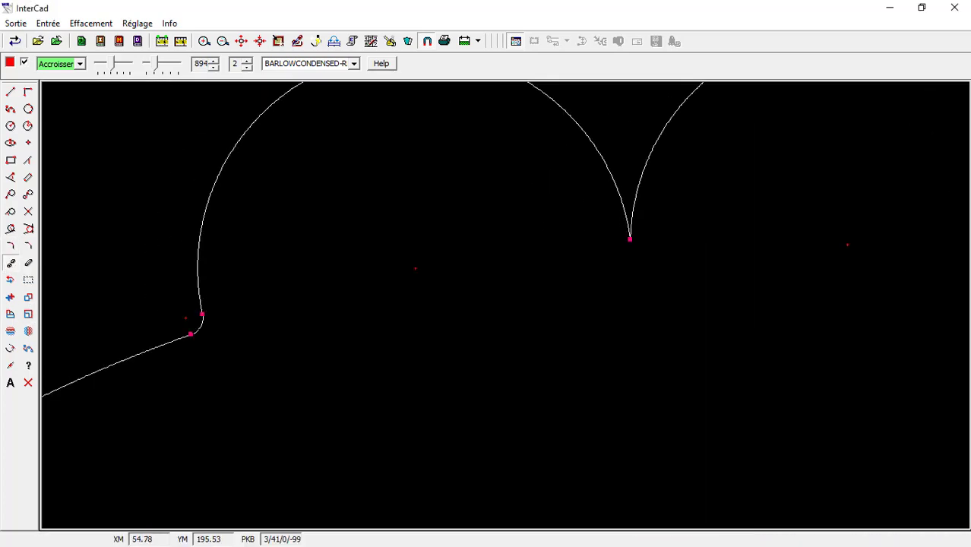
Step: Fillet the junction between the first and second curls with a radius of 0.2
{"action": "scroll", "coordinate": [221, 337], "scroll_direction": "down", "scroll_amount": 3}
{"action": "scroll", "coordinate": [163, 362], "scroll_direction": "up", "scroll_amount": 6}
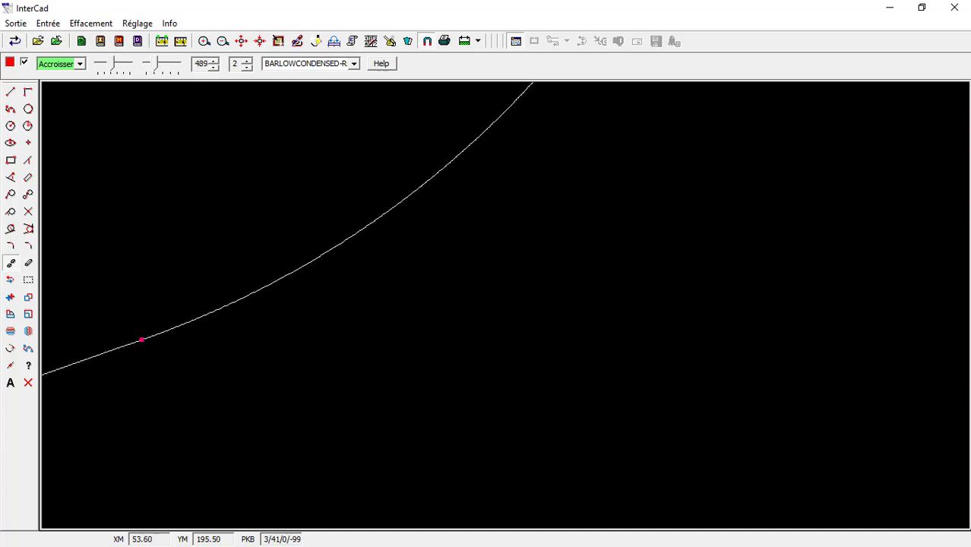
{"action": "scroll", "coordinate": [360, 341], "scroll_direction": "down", "scroll_amount": 4}
{"action": "scroll", "coordinate": [535, 342], "scroll_direction": "down", "scroll_amount": 8}
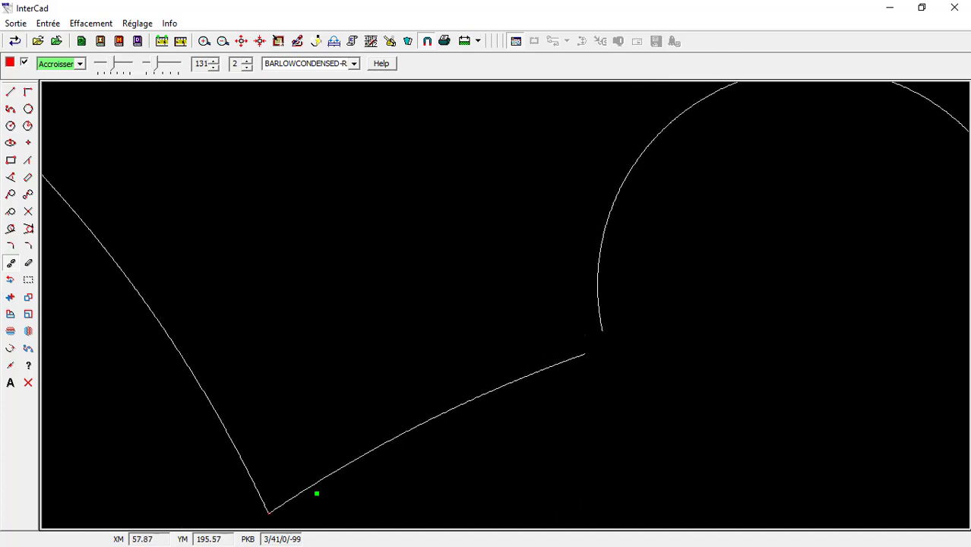
{"action": "scroll", "coordinate": [520, 365], "scroll_direction": "down", "scroll_amount": 6}
{"action": "scroll", "coordinate": [455, 304], "scroll_direction": "up", "scroll_amount": 7}
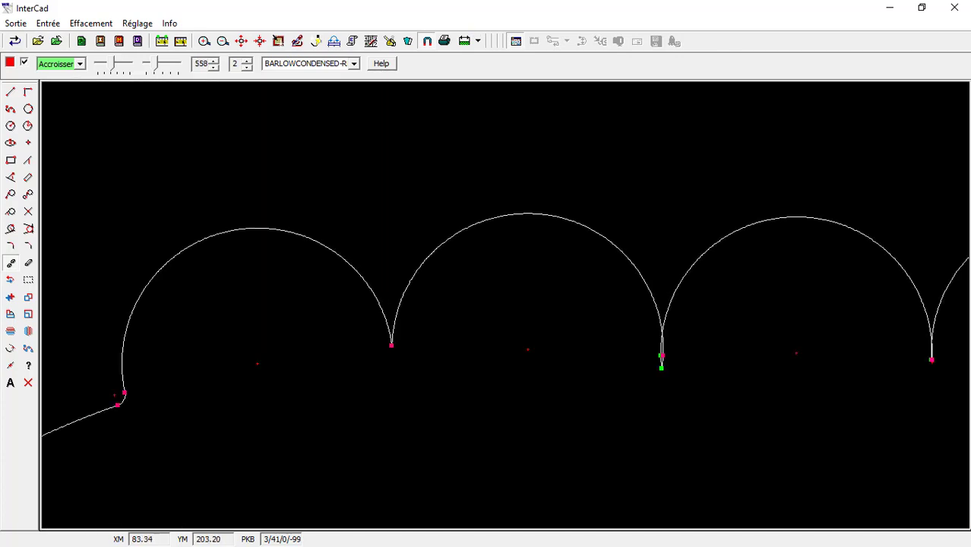
{"action": "left_click", "coordinate": [10, 246]}
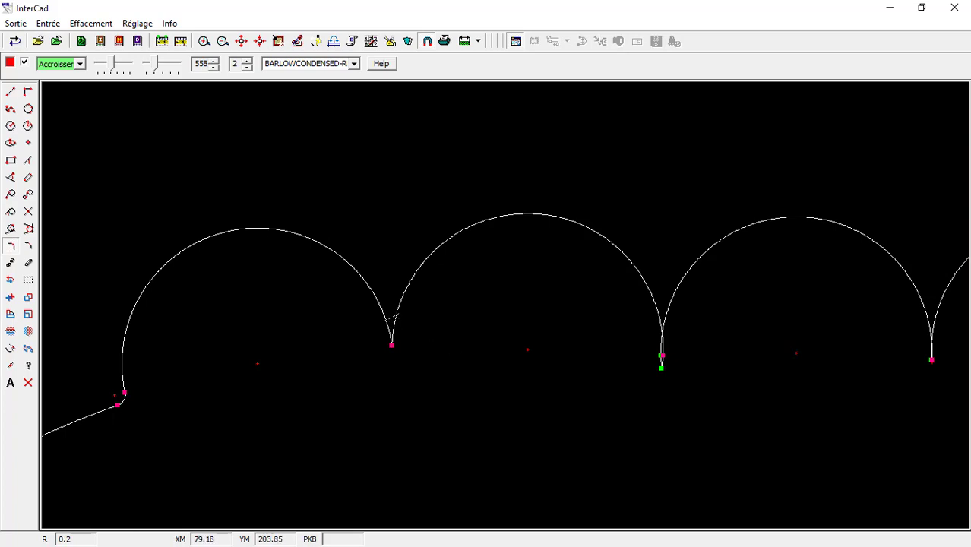
{"action": "left_click", "coordinate": [395, 317]}
{"action": "key", "text": "Return"}
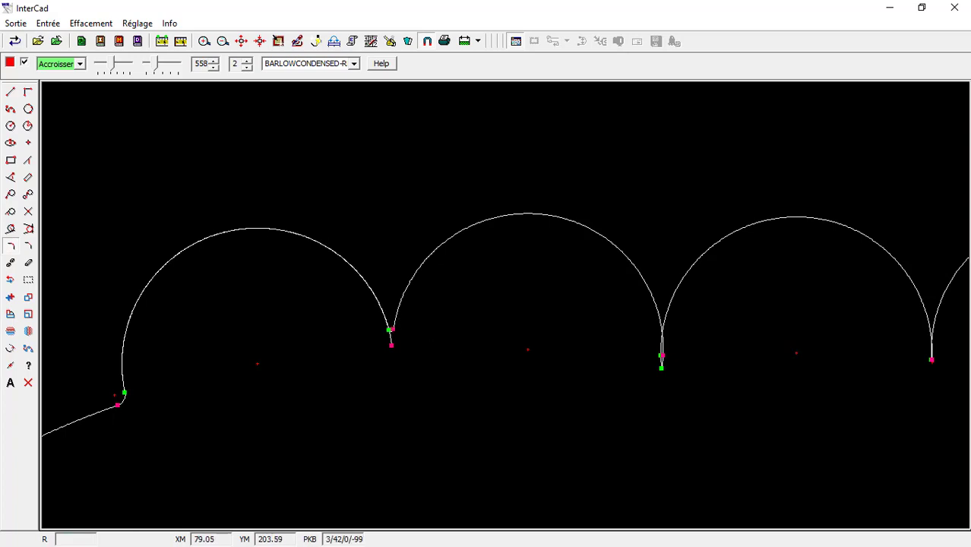
Step: Trim the first curl's leftover end below the small fillet joining it to the second curl
{"action": "scroll", "coordinate": [390, 332], "scroll_direction": "up", "scroll_amount": 8}
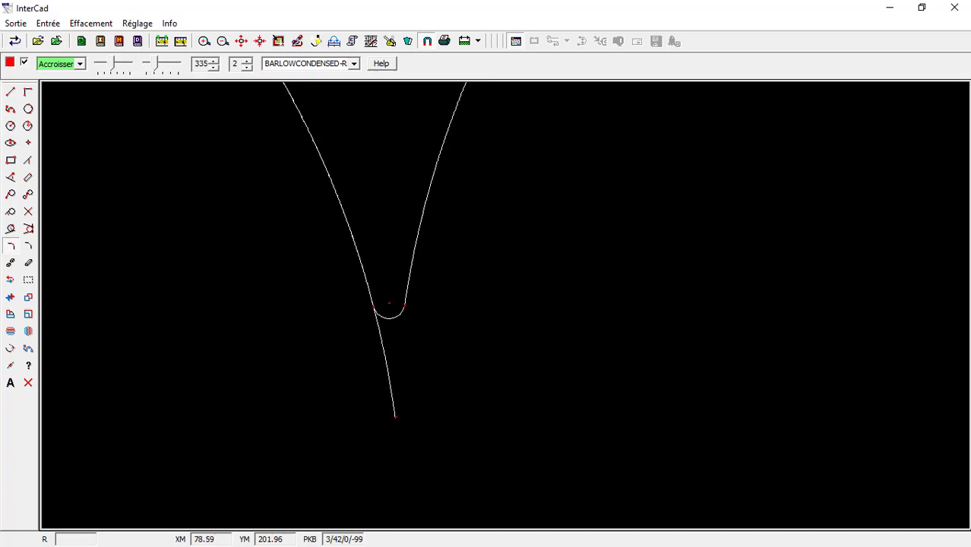
{"action": "left_click", "coordinate": [10, 266]}
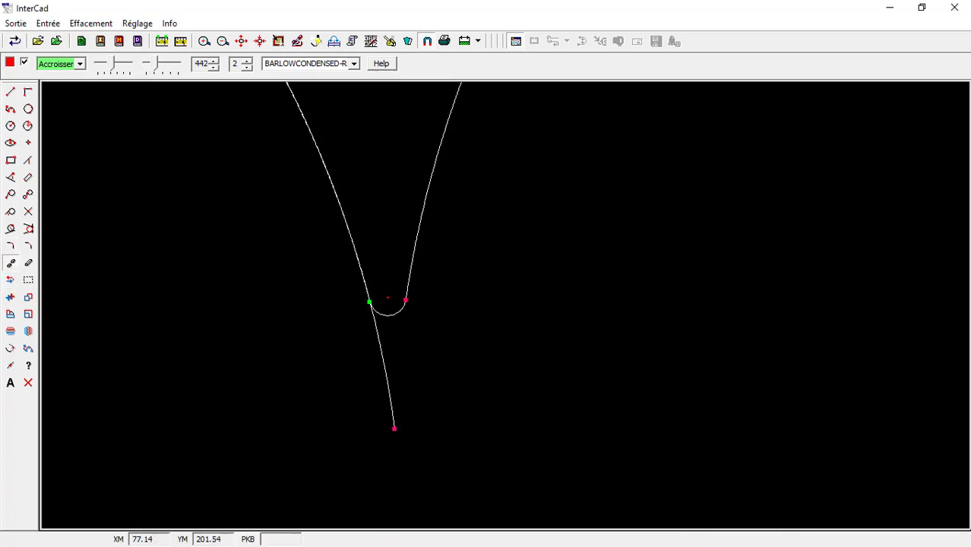
{"action": "left_click", "coordinate": [383, 360]}
{"action": "scroll", "coordinate": [388, 304], "scroll_direction": "down", "scroll_amount": 6}
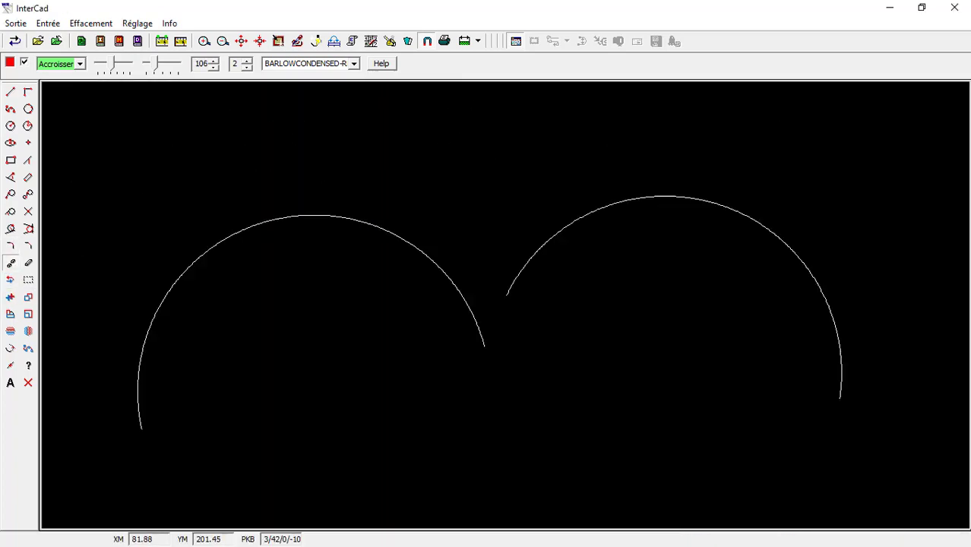
Step: Trim the overlapping lower ends of the second and third curls where the two arcs cross
{"action": "scroll", "coordinate": [387, 304], "scroll_direction": "down", "scroll_amount": 8}
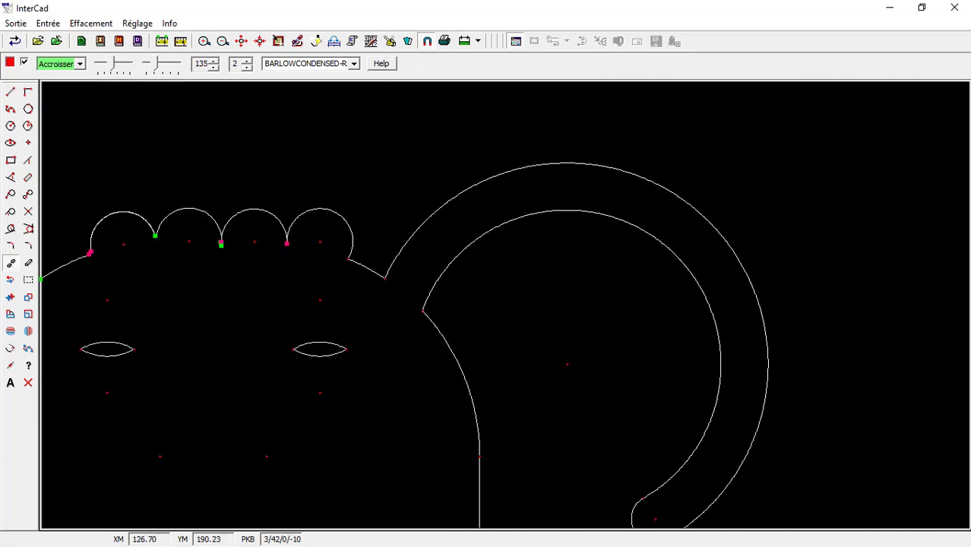
{"action": "scroll", "coordinate": [486, 304], "scroll_direction": "up", "scroll_amount": 10}
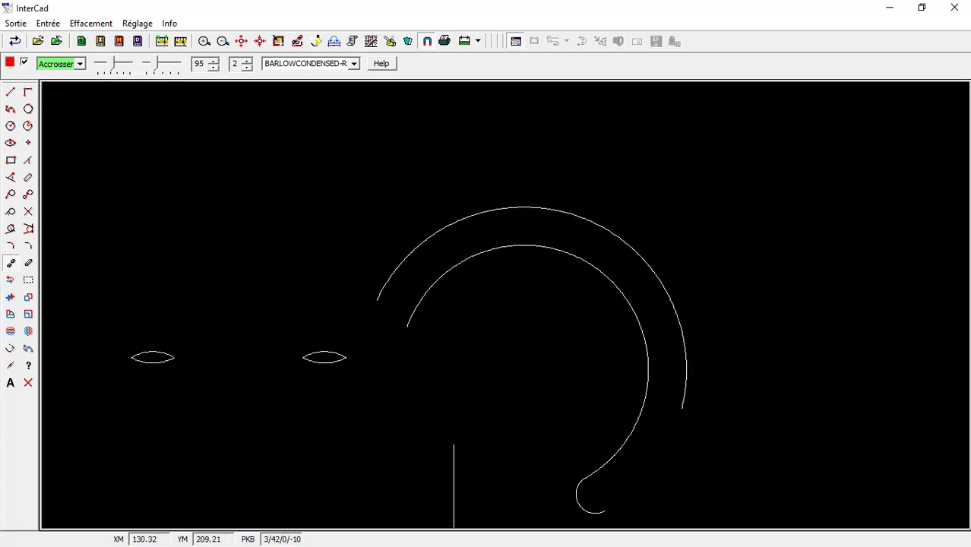
{"action": "scroll", "coordinate": [389, 329], "scroll_direction": "up", "scroll_amount": 3}
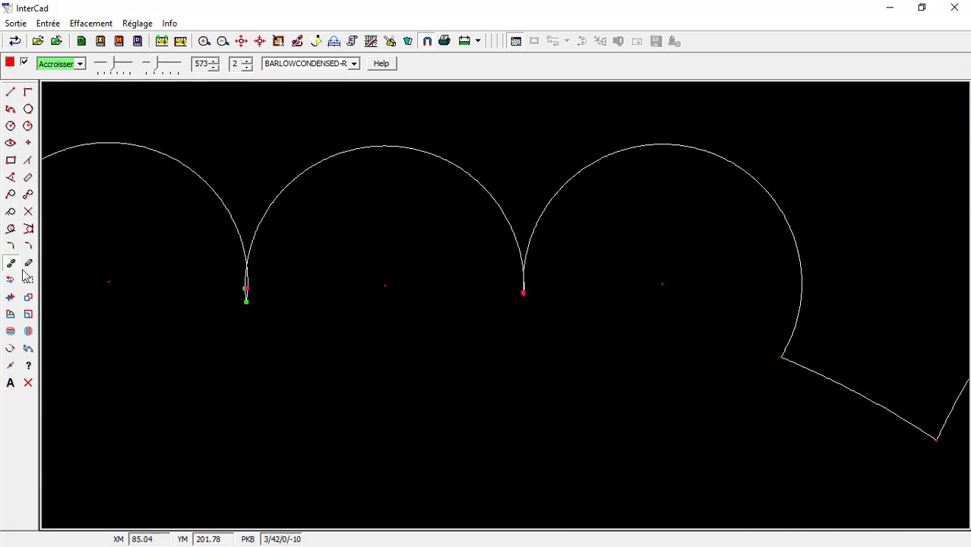
{"action": "left_click", "coordinate": [11, 247]}
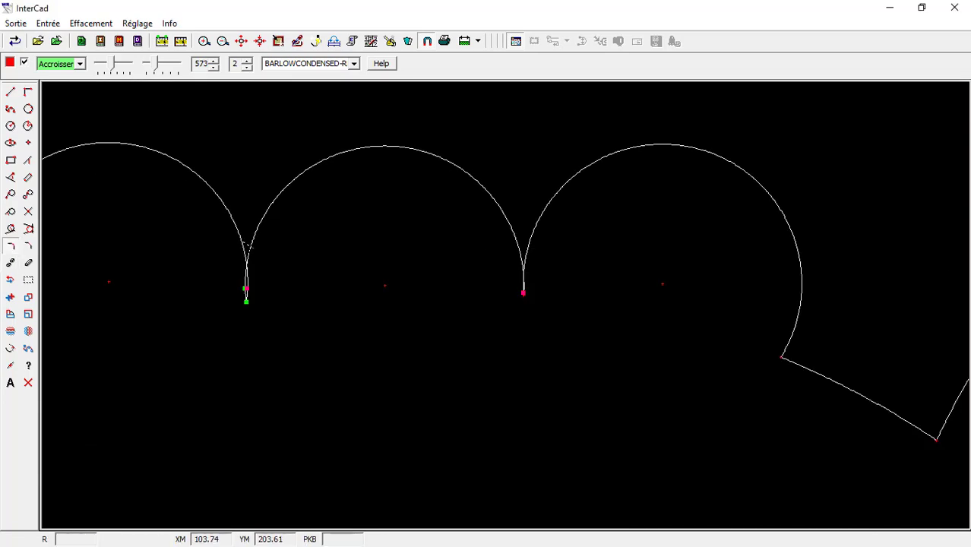
{"action": "scroll", "coordinate": [247, 279], "scroll_direction": "up", "scroll_amount": 5}
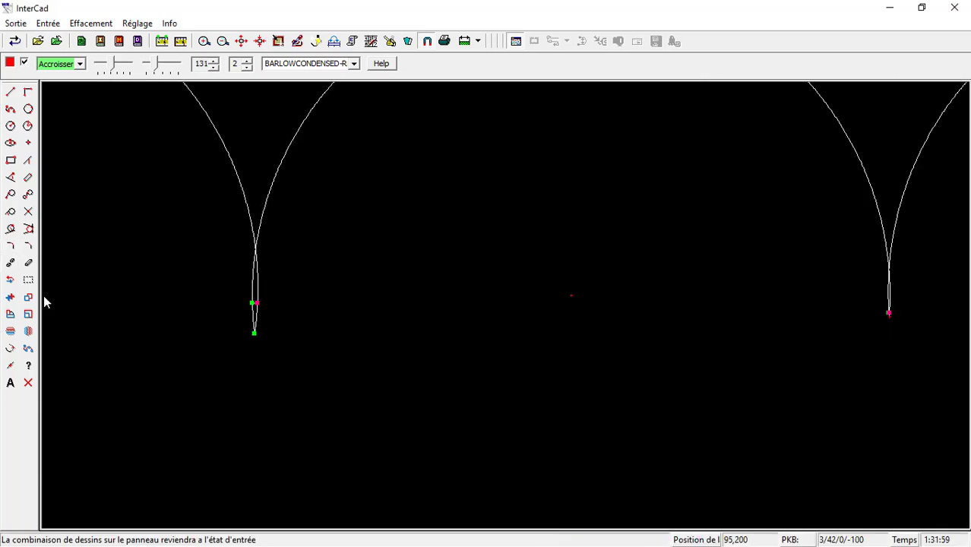
{"action": "left_click", "coordinate": [10, 263]}
{"action": "left_click", "coordinate": [255, 247]}
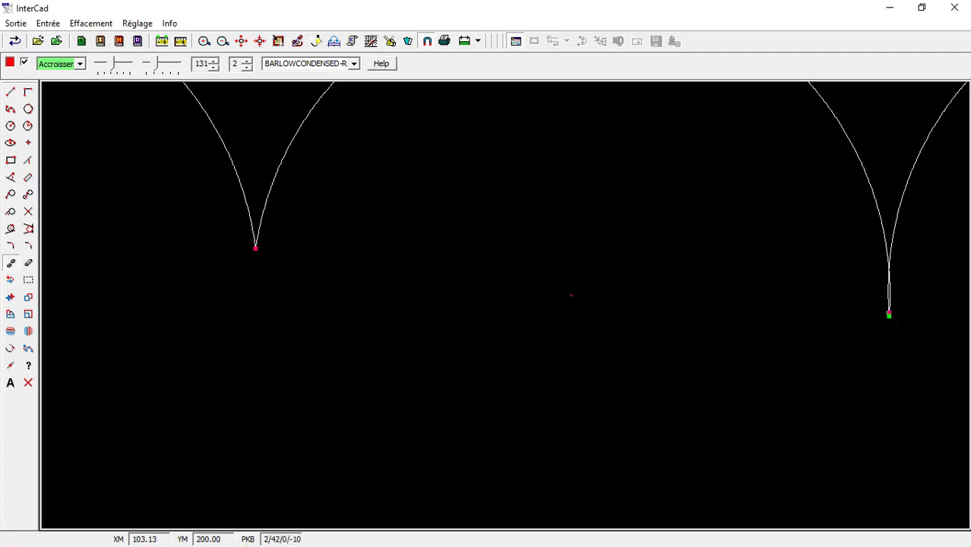
Step: Fillet the junction between the second and third curls, and trim the second curl's leftover end
{"action": "left_click", "coordinate": [11, 245]}
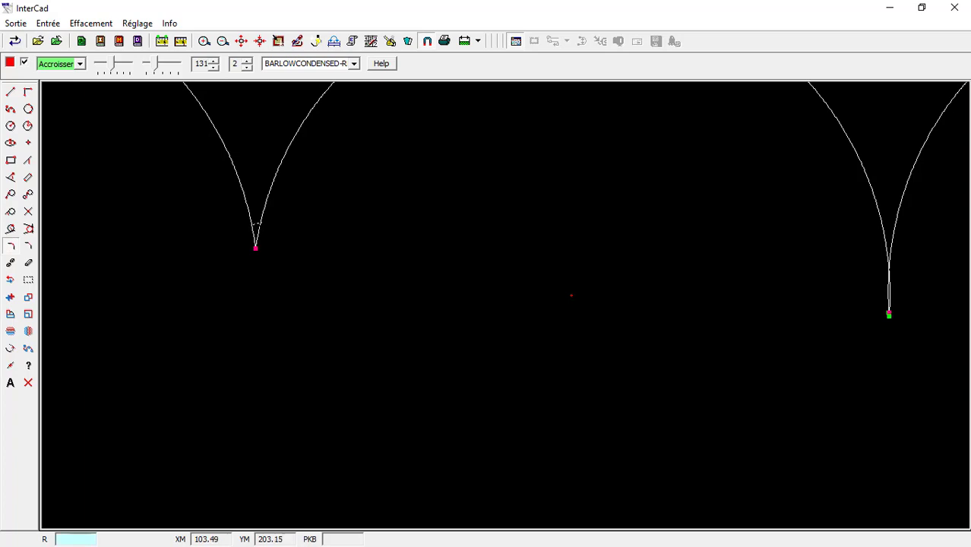
{"action": "key", "text": "Return"}
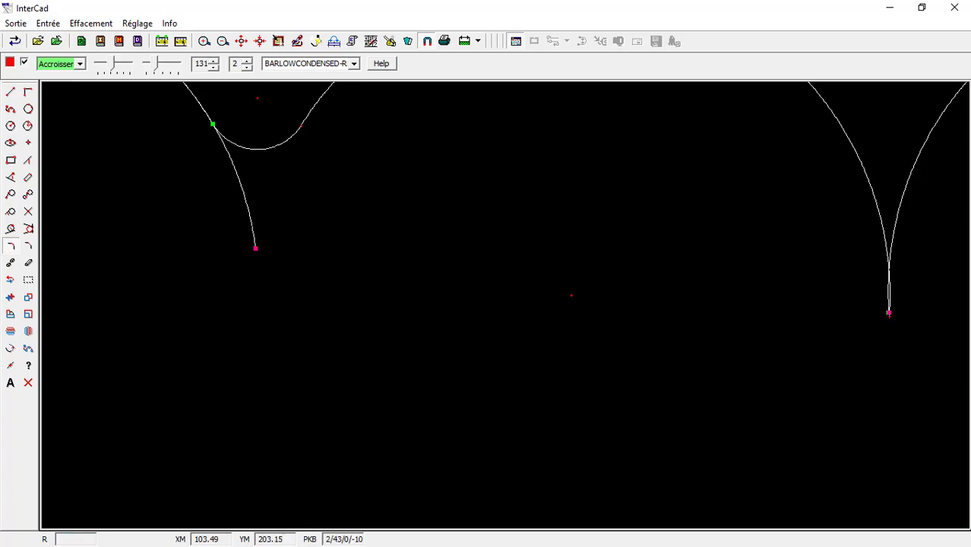
{"action": "scroll", "coordinate": [368, 520], "scroll_direction": "down", "scroll_amount": 3}
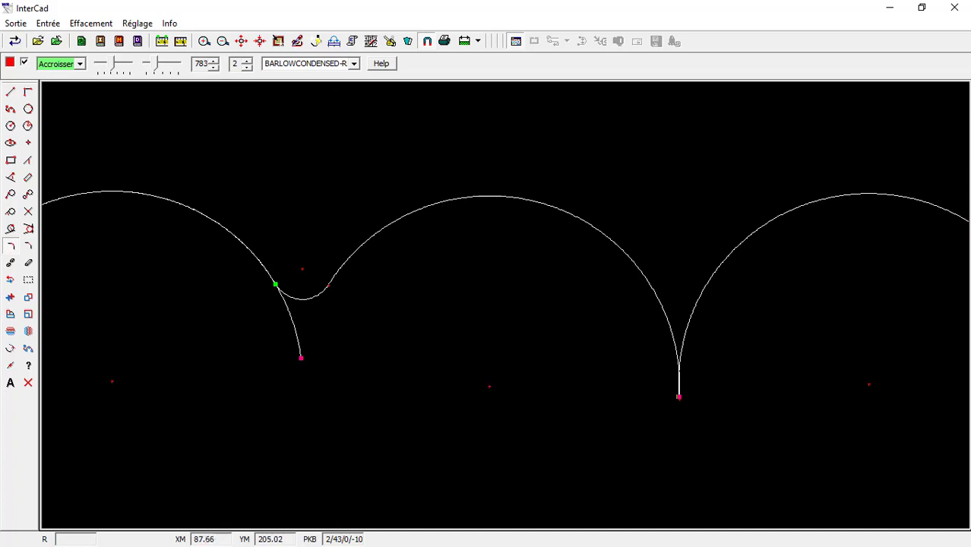
{"action": "left_click", "coordinate": [10, 262]}
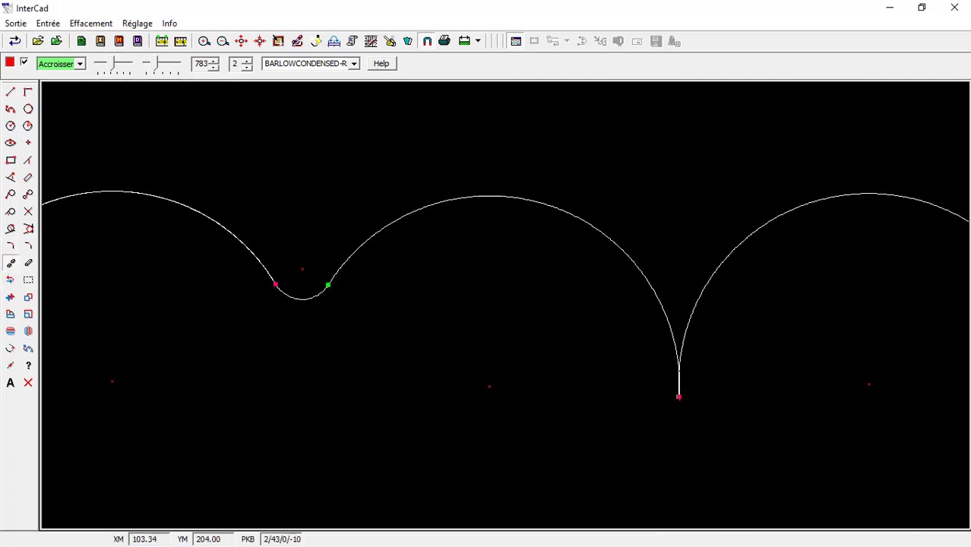
Step: Extend the first and second curl arcs down to a meeting point below their small fillet, and erase the fillet arc
{"action": "scroll", "coordinate": [298, 332], "scroll_direction": "down", "scroll_amount": 6}
{"action": "scroll", "coordinate": [131, 334], "scroll_direction": "up", "scroll_amount": 8}
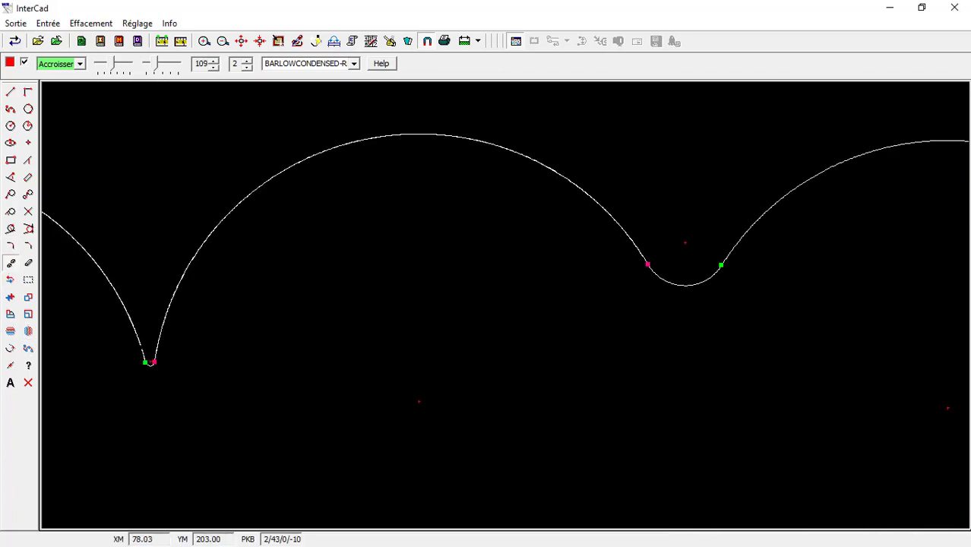
{"action": "scroll", "coordinate": [151, 362], "scroll_direction": "up", "scroll_amount": 3}
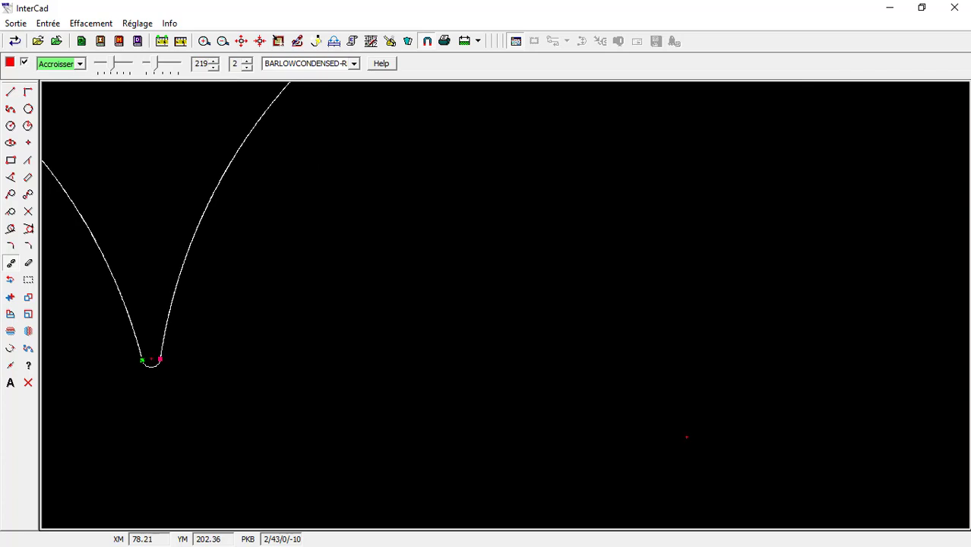
{"action": "left_click", "coordinate": [11, 348]}
{"action": "left_click", "coordinate": [160, 359]}
{"action": "left_click", "coordinate": [154, 424]}
{"action": "left_click", "coordinate": [142, 360]}
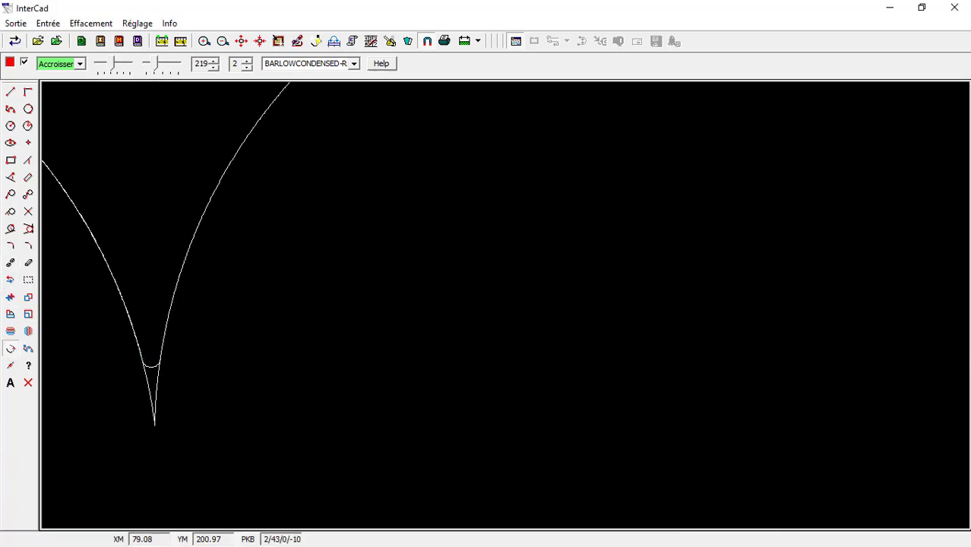
{"action": "left_click", "coordinate": [154, 425]}
{"action": "left_click", "coordinate": [29, 263]}
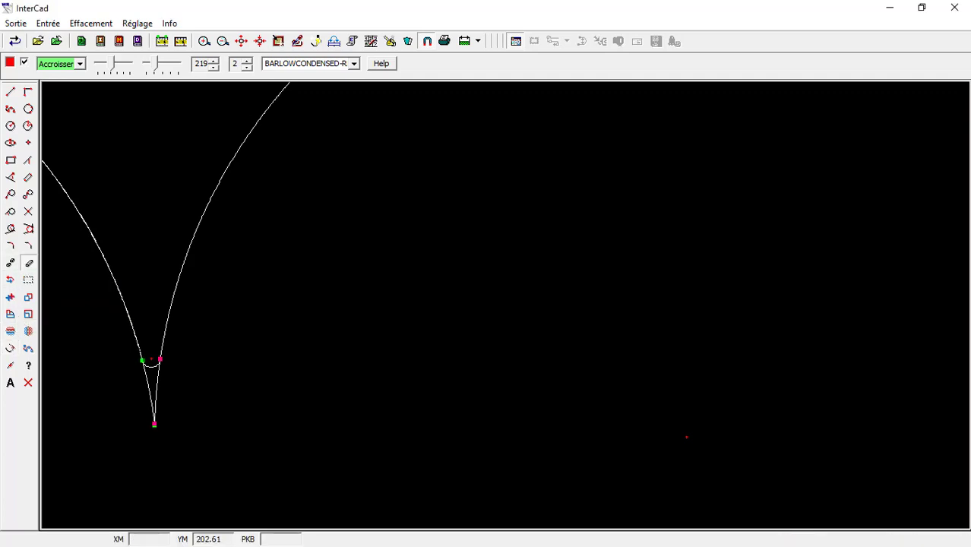
{"action": "scroll", "coordinate": [147, 368], "scroll_direction": "up", "scroll_amount": 1}
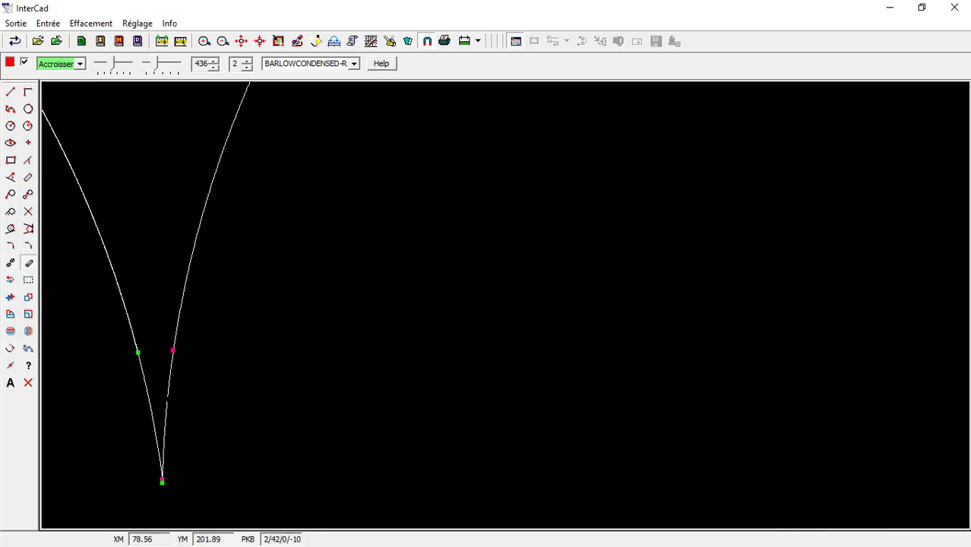
Step: Trim both overshooting ends of the first and second curls at their crossing point
{"action": "scroll", "coordinate": [164, 466], "scroll_direction": "up", "scroll_amount": 8}
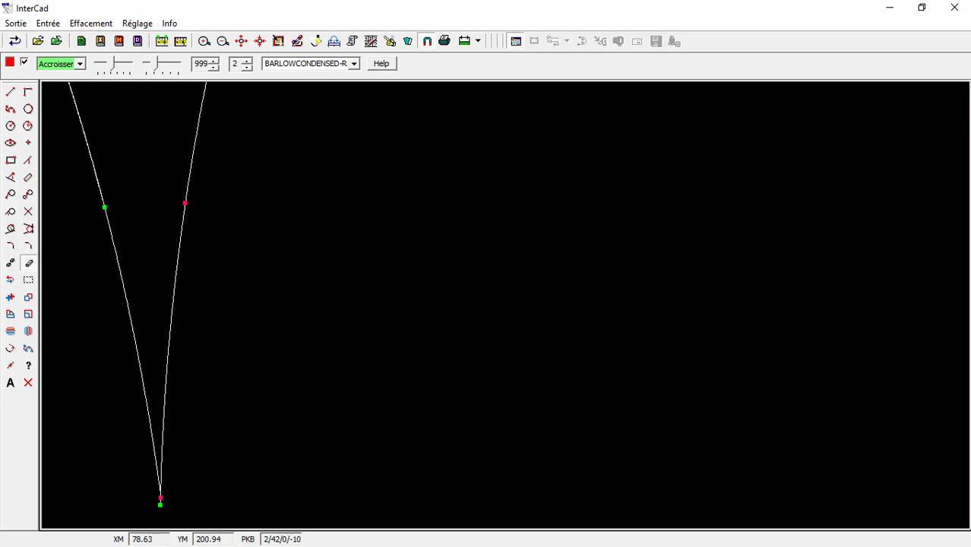
{"action": "middle_click_drag", "start_coordinate": [151, 474], "coordinate": [173, 412]}
{"action": "scroll", "coordinate": [164, 455], "scroll_direction": "up", "scroll_amount": 5}
{"action": "scroll", "coordinate": [181, 442], "scroll_direction": "up", "scroll_amount": 3}
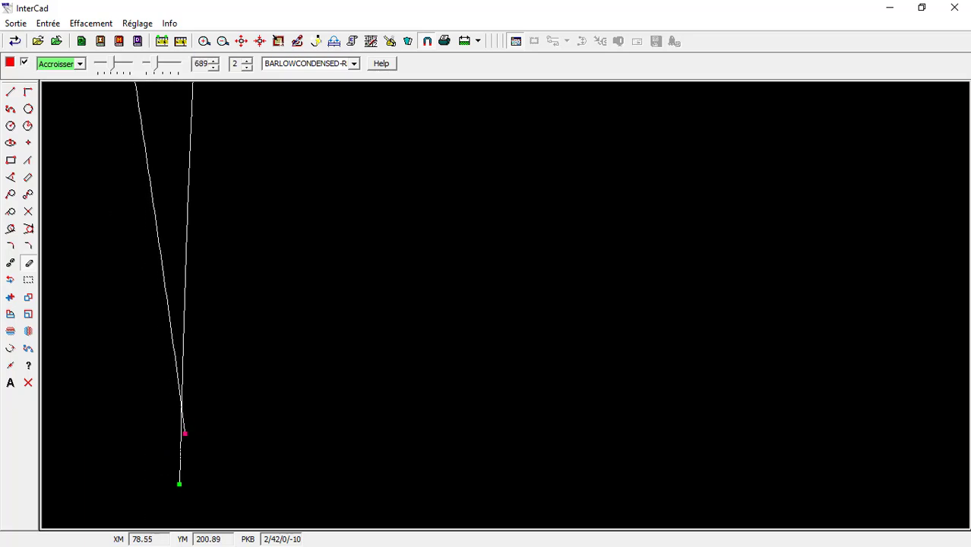
{"action": "left_click", "coordinate": [11, 263]}
{"action": "left_click", "coordinate": [179, 448]}
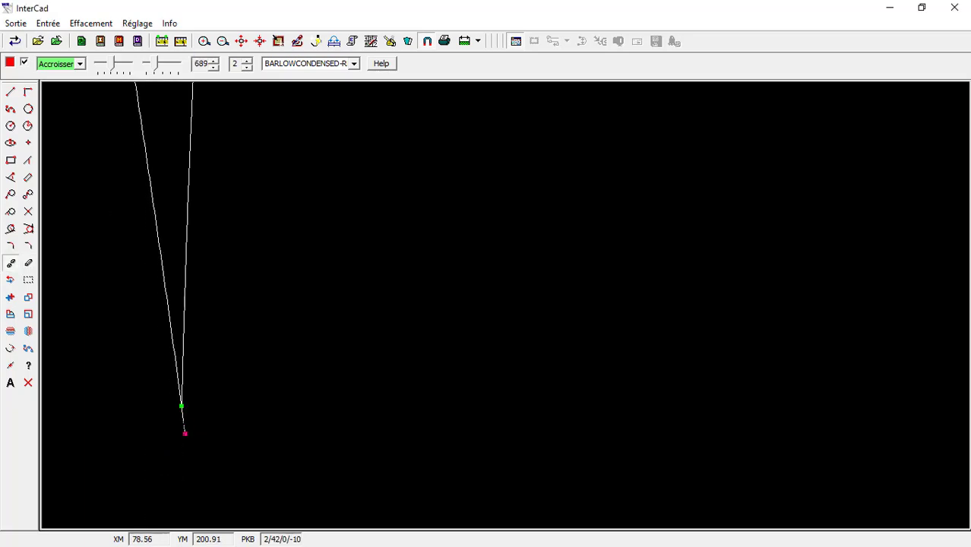
{"action": "left_click", "coordinate": [185, 430]}
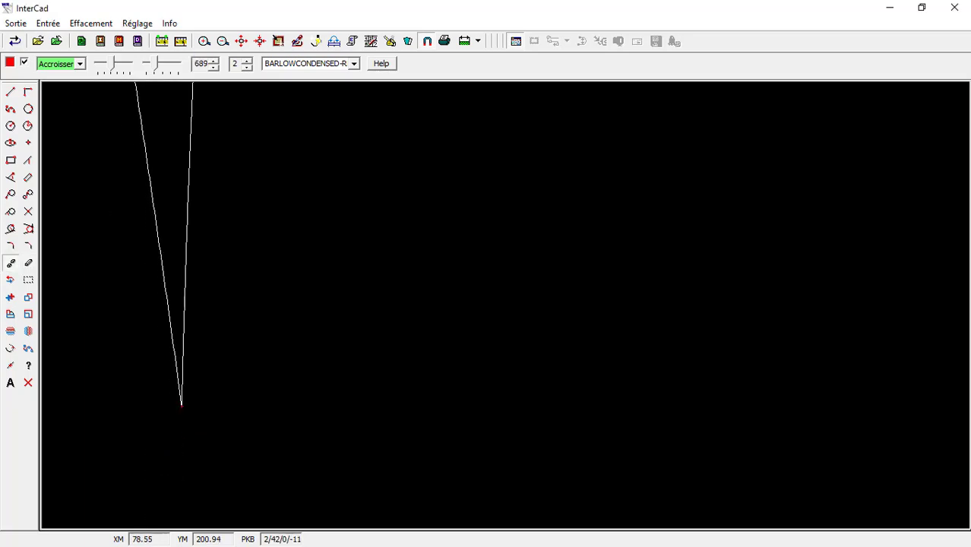
Step: Fillet the junction between the first and second curls with a radius of 2
{"action": "left_click", "coordinate": [11, 246]}
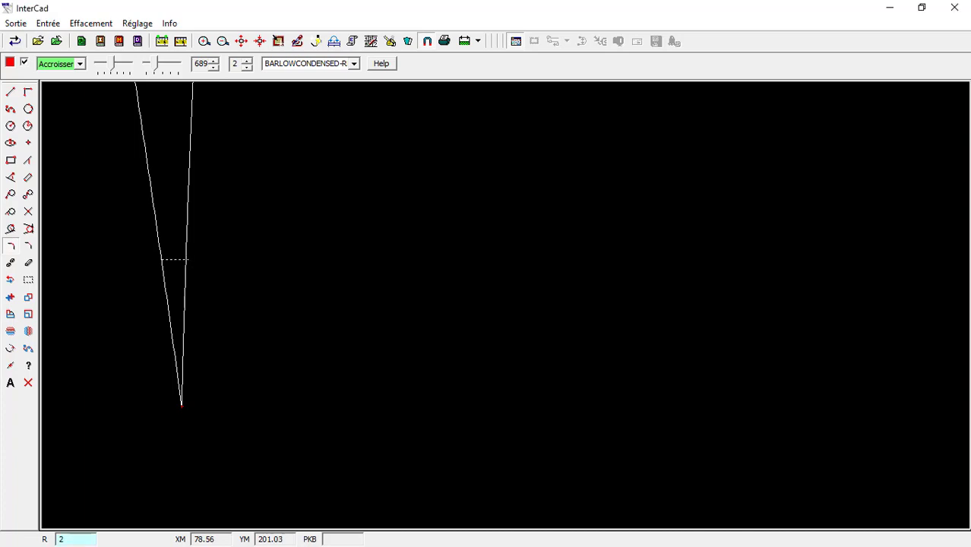
{"action": "key", "text": "Return"}
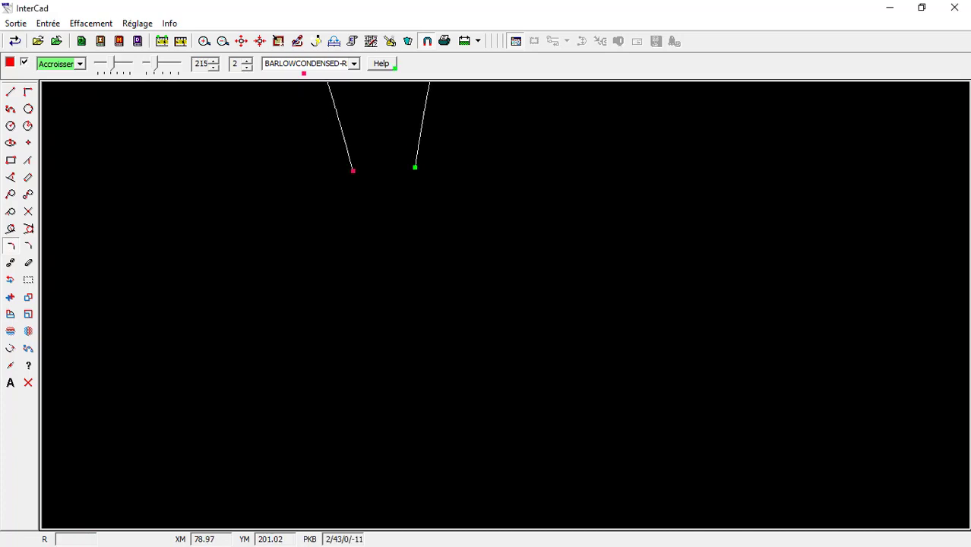
Step: Undo the last fillet between the first and second curls
{"action": "scroll", "coordinate": [506, 304], "scroll_direction": "down", "scroll_amount": 3}
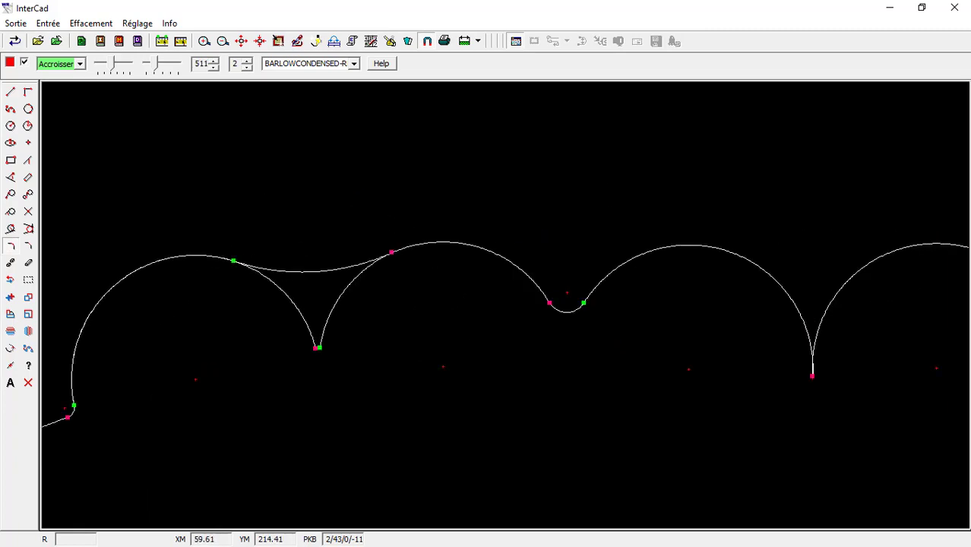
{"action": "left_click", "coordinate": [16, 42]}
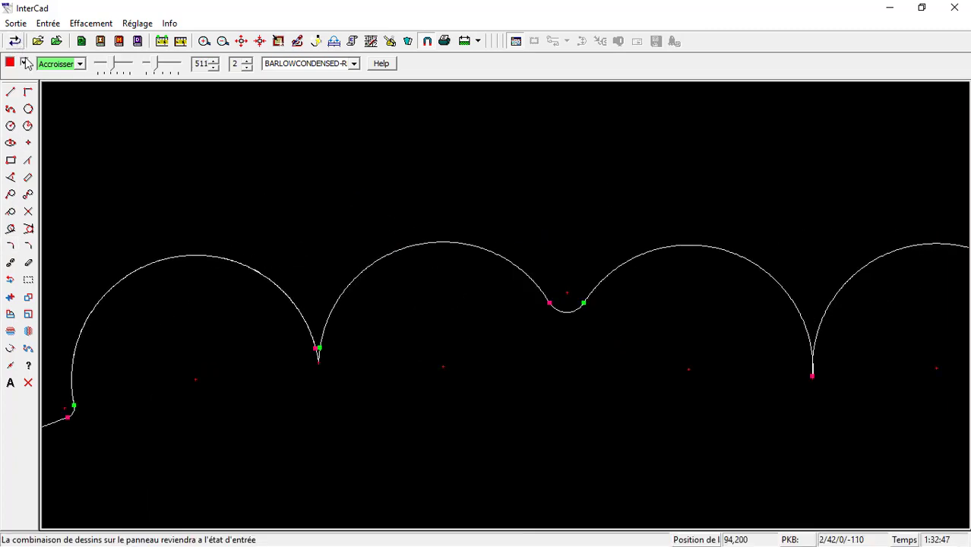
{"action": "scroll", "coordinate": [275, 342], "scroll_direction": "up", "scroll_amount": 5}
{"action": "scroll", "coordinate": [247, 365], "scroll_direction": "down", "scroll_amount": 3}
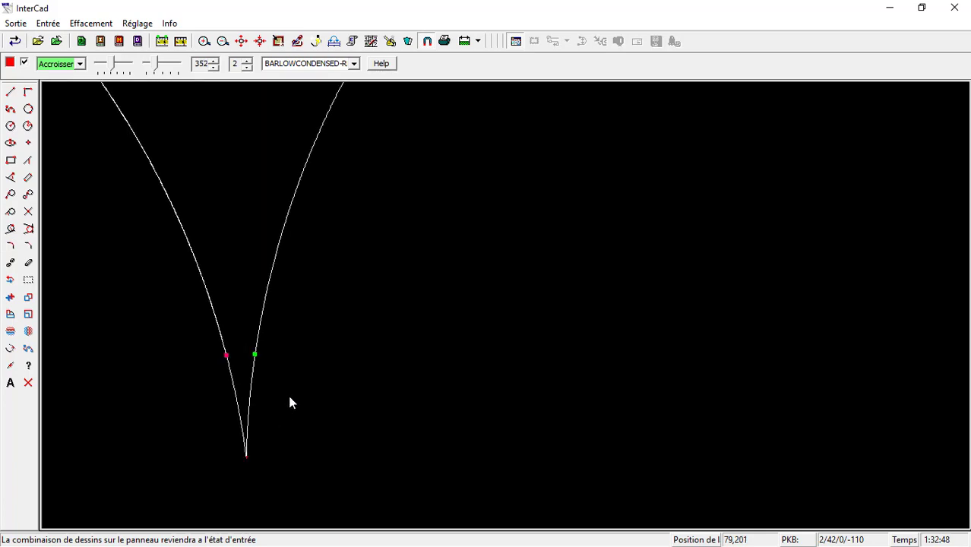
Step: Try to fillet the junction between the first and second curls with a radius of 11, and undo it
{"action": "left_click", "coordinate": [10, 330]}
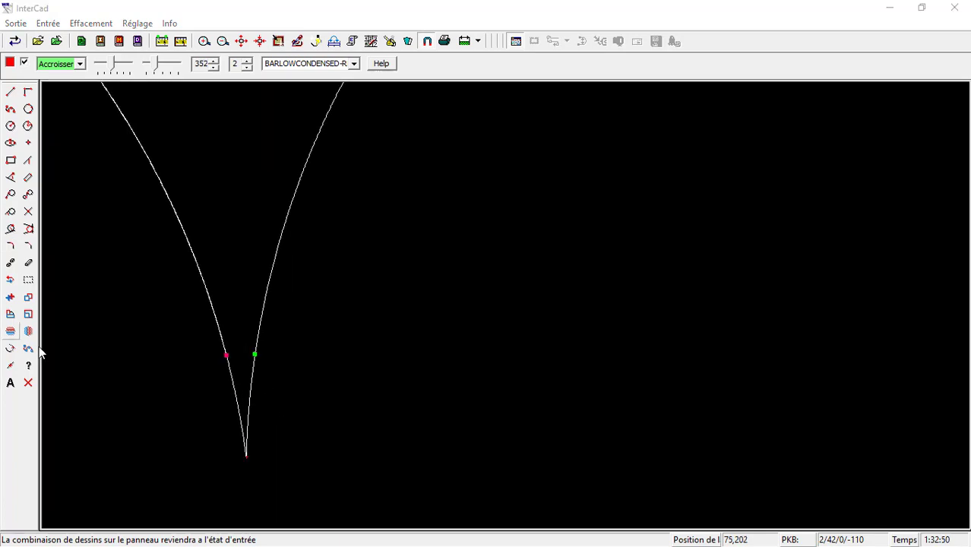
{"action": "left_click", "coordinate": [11, 245]}
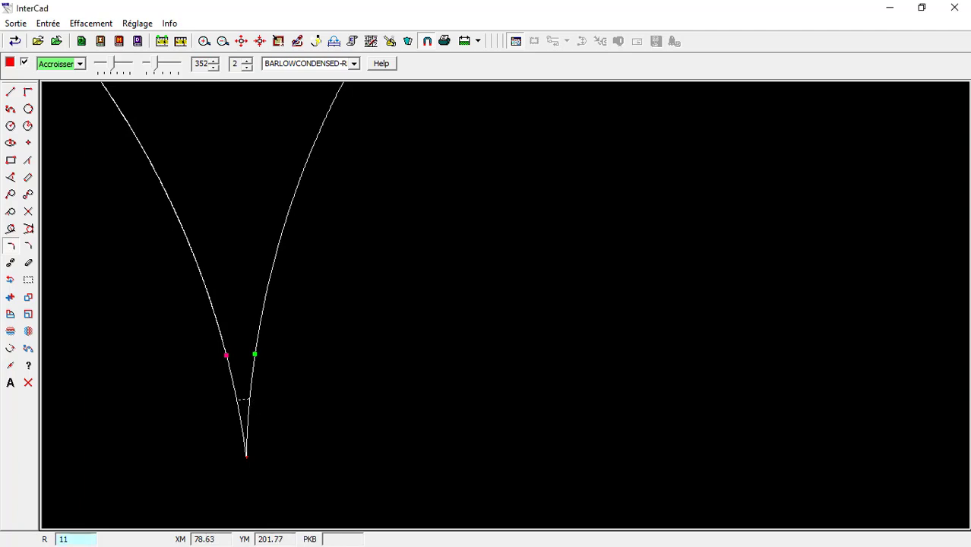
{"action": "key", "text": "Return"}
{"action": "scroll", "coordinate": [291, 351], "scroll_direction": "down", "scroll_amount": 5}
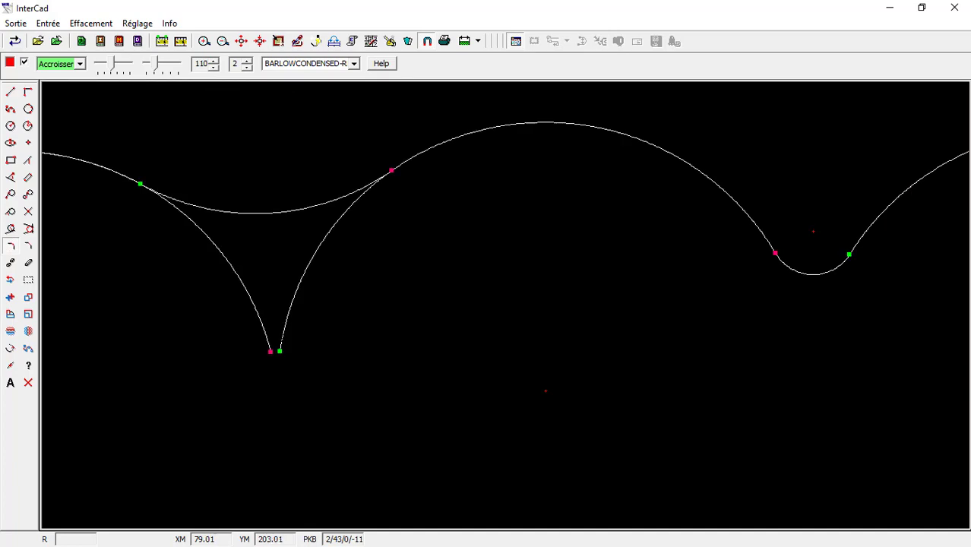
{"action": "left_click", "coordinate": [14, 40]}
Step: Trim both overshooting ends of the third and fourth curls at their crossing point
{"action": "scroll", "coordinate": [406, 299], "scroll_direction": "down", "scroll_amount": 3}
{"action": "middle_click_drag", "start_coordinate": [758, 360], "coordinate": [423, 375]}
{"action": "middle_click_drag", "start_coordinate": [640, 425], "coordinate": [463, 385]}
{"action": "scroll", "coordinate": [486, 364], "scroll_direction": "up", "scroll_amount": 5}
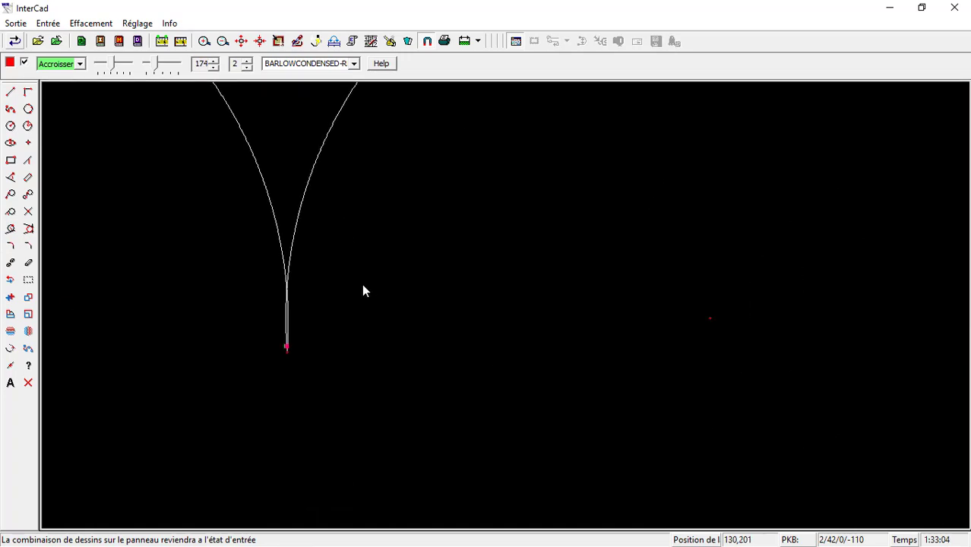
{"action": "scroll", "coordinate": [341, 319], "scroll_direction": "up", "scroll_amount": 2}
{"action": "left_click", "coordinate": [11, 262]}
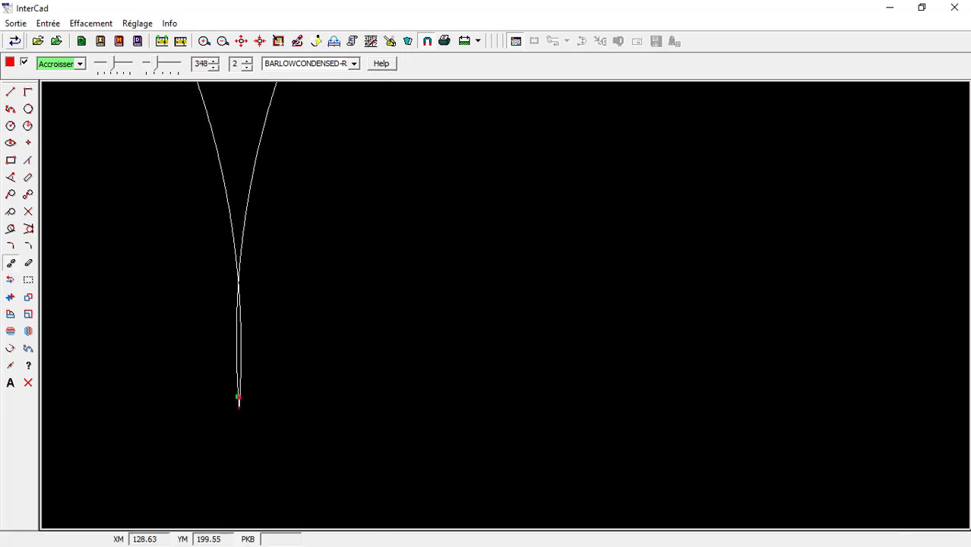
{"action": "left_click", "coordinate": [238, 399]}
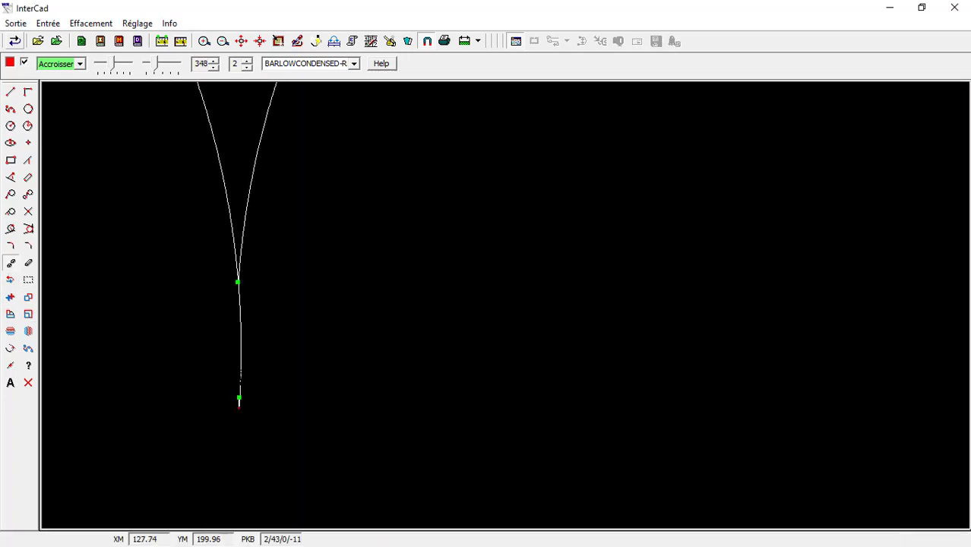
{"action": "left_click", "coordinate": [238, 396]}
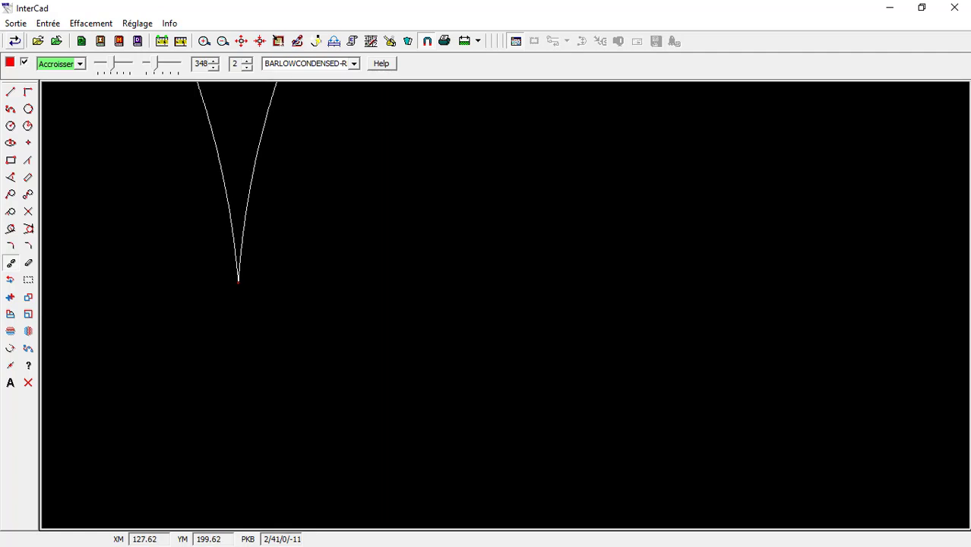
Step: Fillet the junction between the third and fourth curls
{"action": "left_click", "coordinate": [11, 246]}
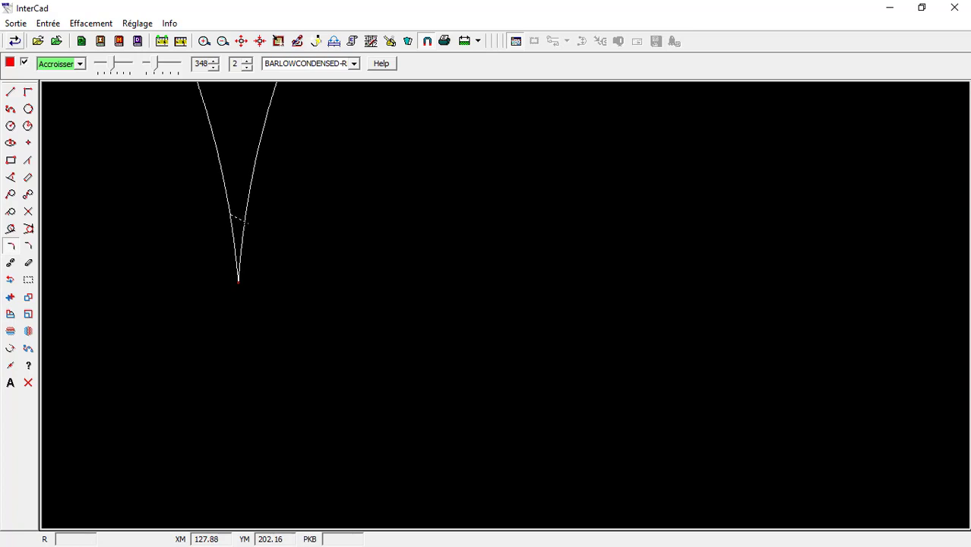
{"action": "left_click", "coordinate": [239, 281]}
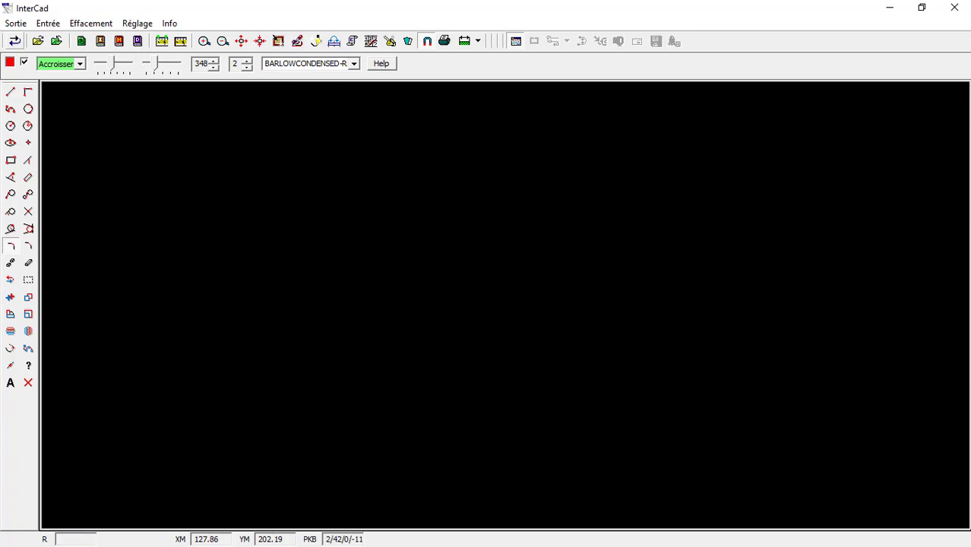
{"action": "scroll", "coordinate": [259, 311], "scroll_direction": "down", "scroll_amount": 10}
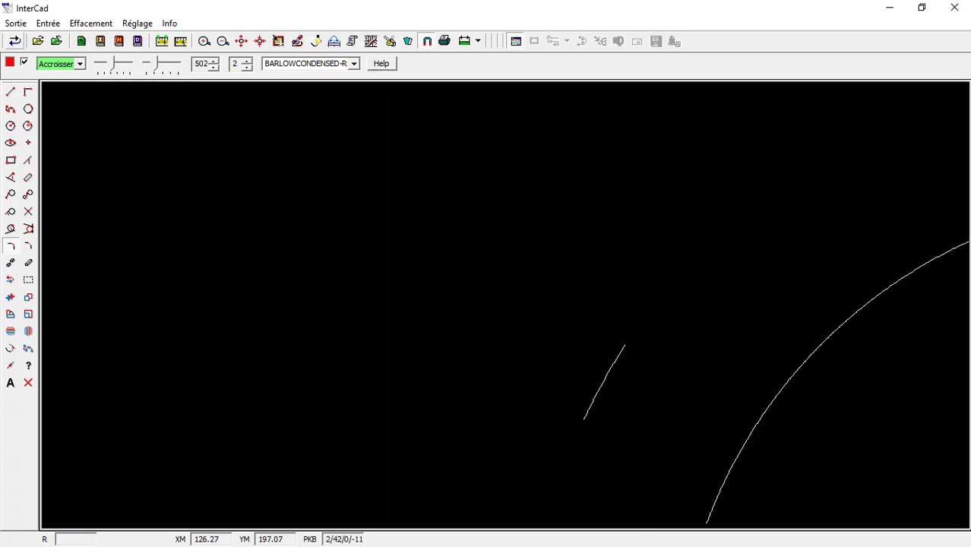
{"action": "scroll", "coordinate": [484, 199], "scroll_direction": "down", "scroll_amount": 2}
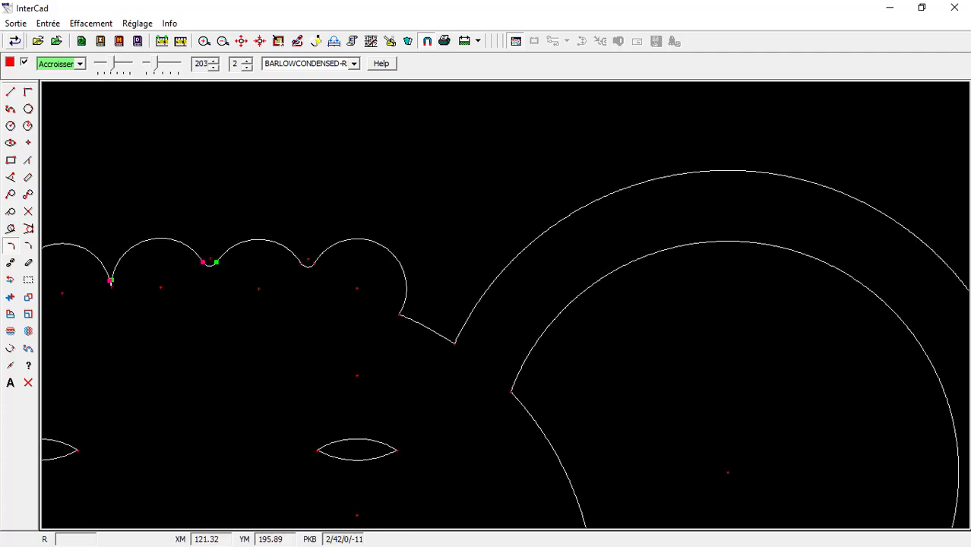
Step: Fillet the corner where the fourth curl meets the forehead line leading to the right horn
{"action": "scroll", "coordinate": [415, 327], "scroll_direction": "up", "scroll_amount": 3}
{"action": "scroll", "coordinate": [387, 312], "scroll_direction": "up", "scroll_amount": 3}
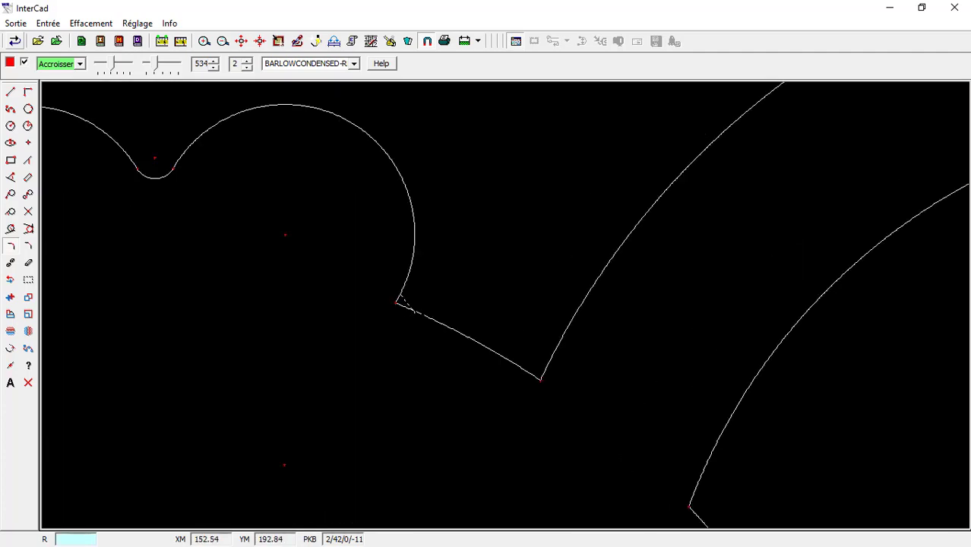
{"action": "key", "text": "Return"}
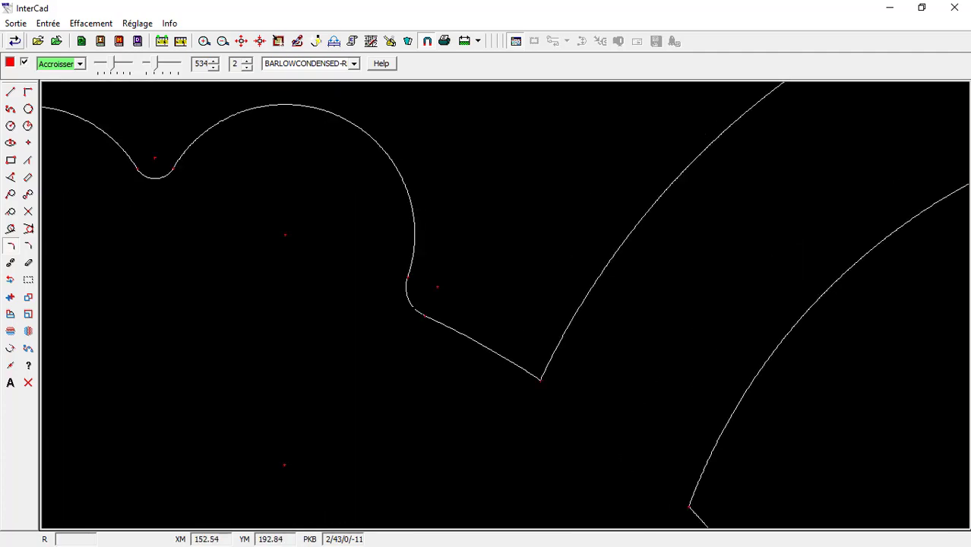
{"action": "scroll", "coordinate": [343, 288], "scroll_direction": "down", "scroll_amount": 2}
{"action": "scroll", "coordinate": [471, 326], "scroll_direction": "up", "scroll_amount": 2}
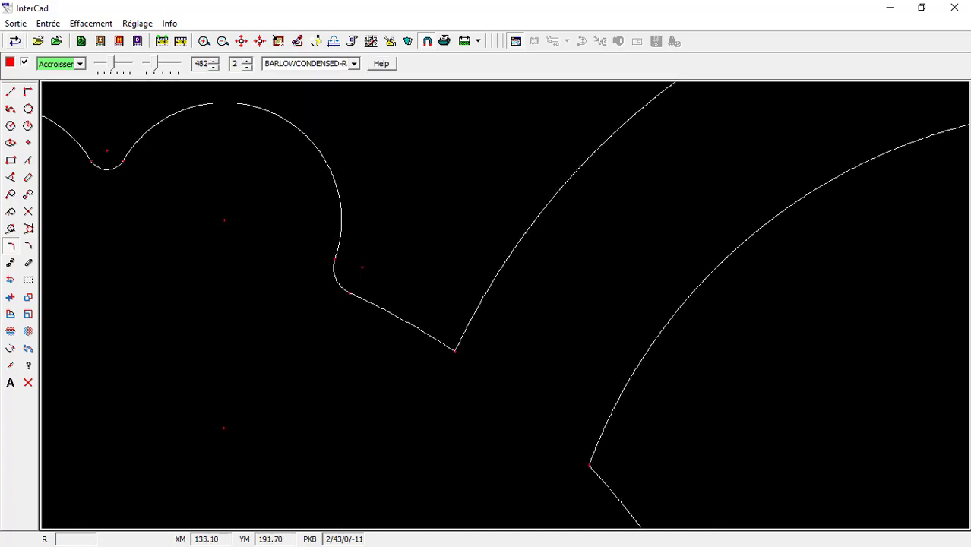
Step: Chamfer the corner between the forehead line and the right horn's outer arc with a value of 1
{"action": "left_click", "coordinate": [28, 246]}
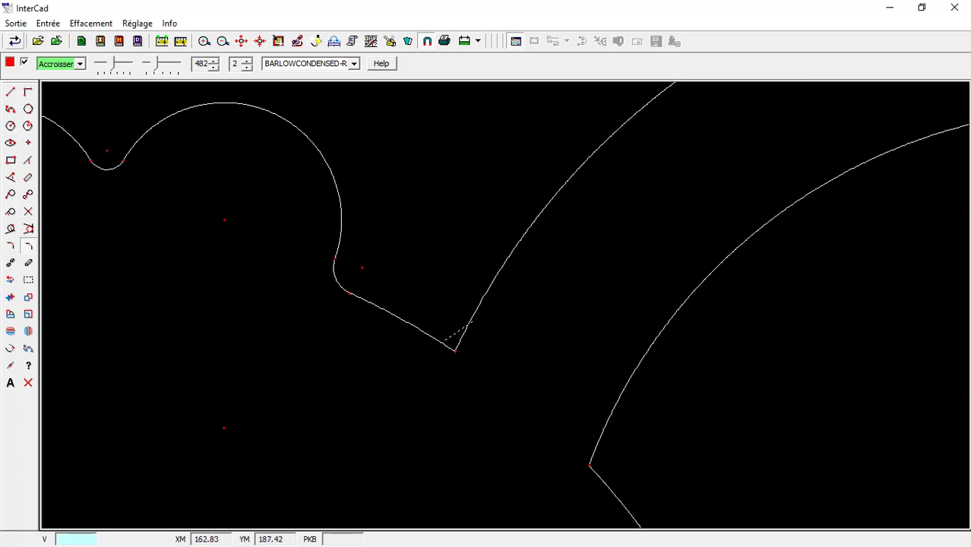
{"action": "type", "text": "1"}
{"action": "key", "text": "Return"}
{"action": "scroll", "coordinate": [321, 316], "scroll_direction": "down", "scroll_amount": 5}
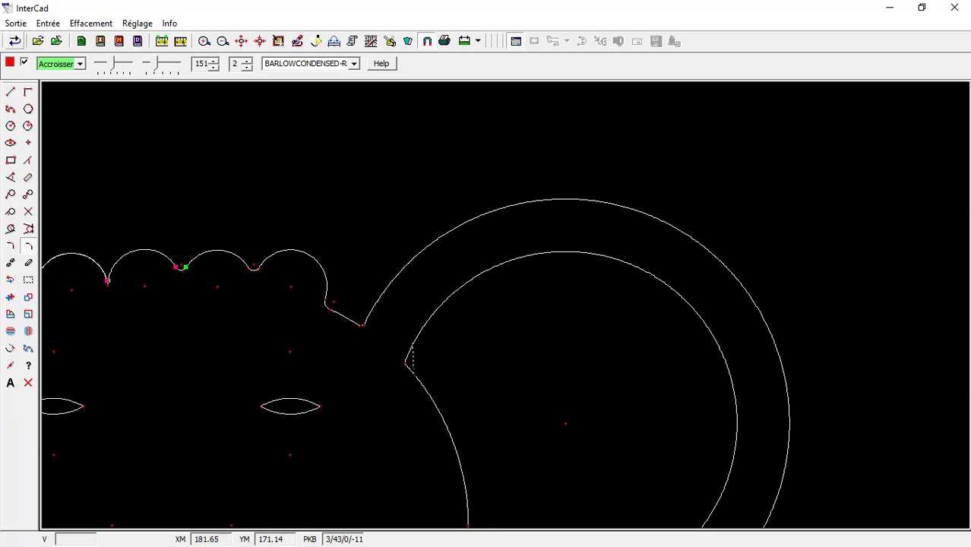
Step: Chamfer the corners where each horn's inner arc meets the side of the head, on the right and on the left
{"action": "key", "text": "Return"}
{"action": "scroll", "coordinate": [315, 376], "scroll_direction": "down", "scroll_amount": 5}
{"action": "key", "text": "Left"}
{"action": "scroll", "coordinate": [176, 356], "scroll_direction": "up", "scroll_amount": 4}
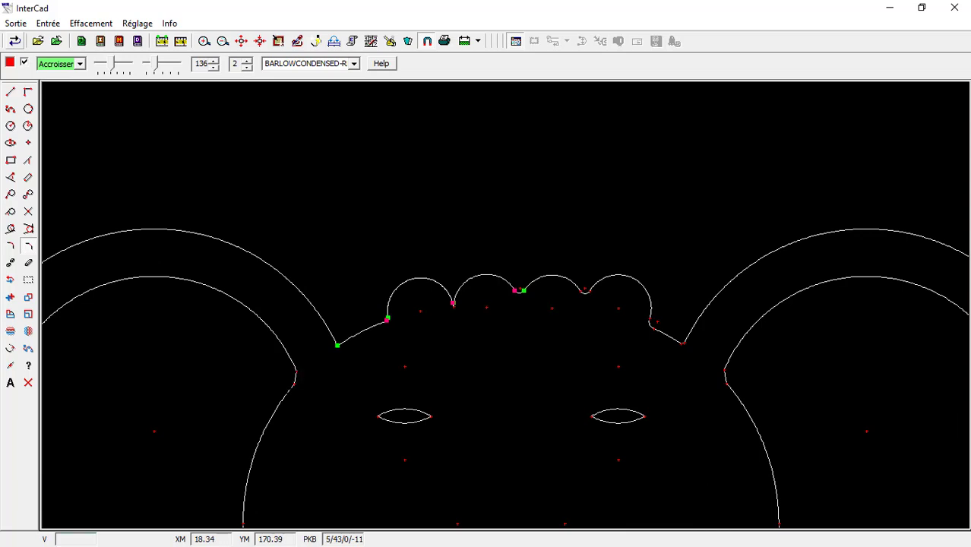
Step: Chamfer the corner between the left horn's outer arc and the forehead line
{"action": "scroll", "coordinate": [332, 342], "scroll_direction": "up", "scroll_amount": 10}
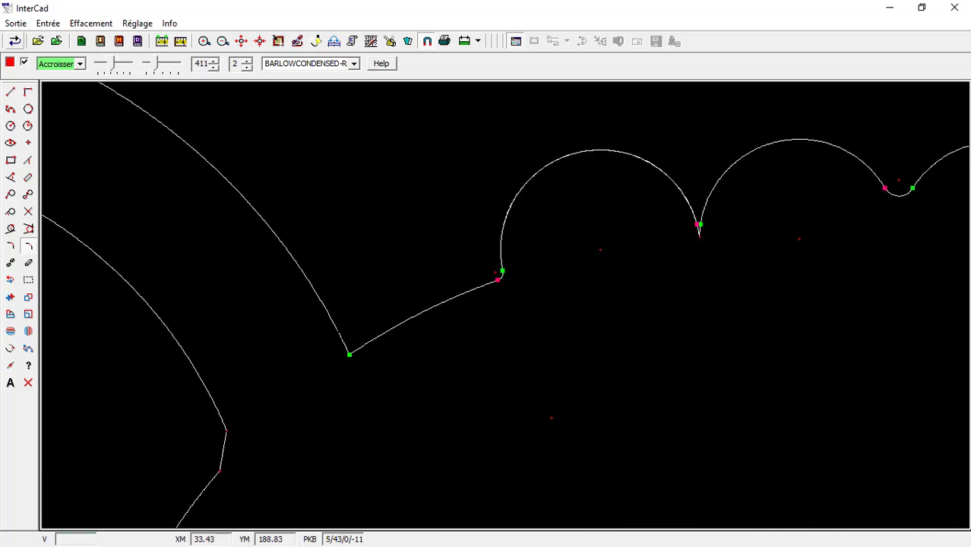
{"action": "scroll", "coordinate": [394, 346], "scroll_direction": "down", "scroll_amount": 8}
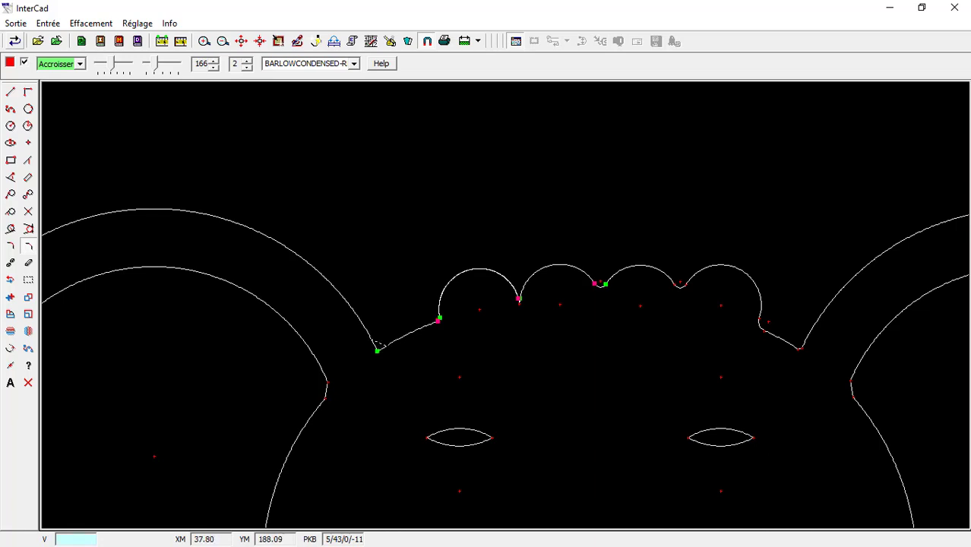
{"action": "scroll", "coordinate": [387, 346], "scroll_direction": "up", "scroll_amount": 15}
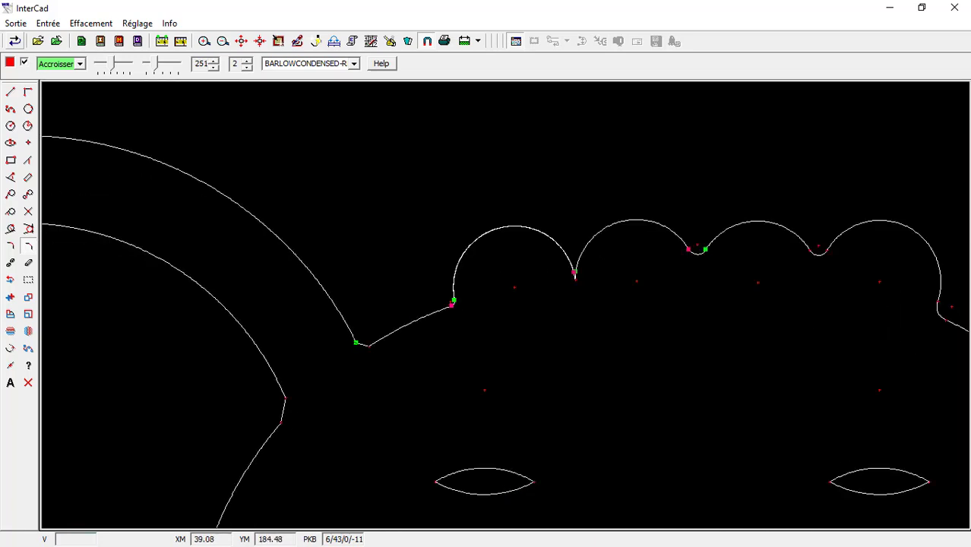
{"action": "scroll", "coordinate": [367, 349], "scroll_direction": "up", "scroll_amount": 5}
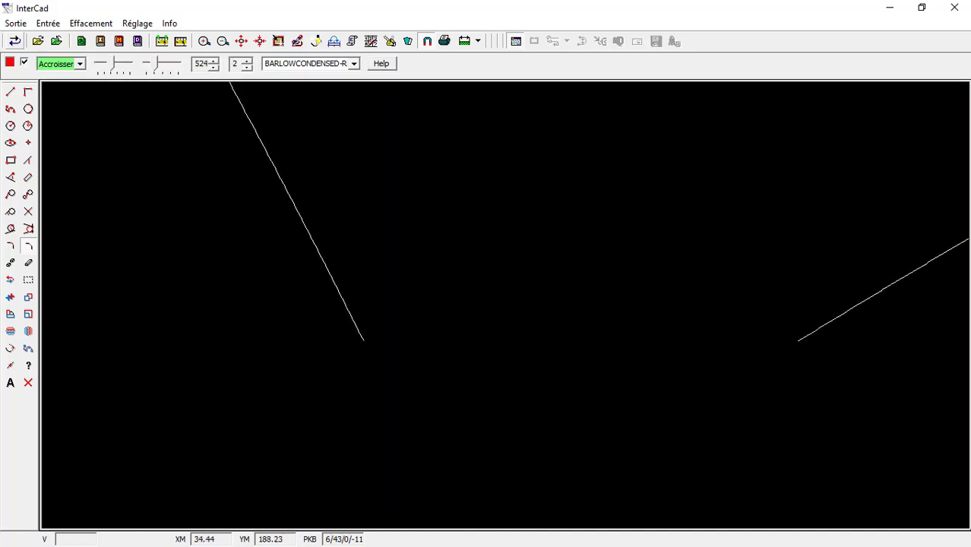
{"action": "left_click", "coordinate": [11, 348]}
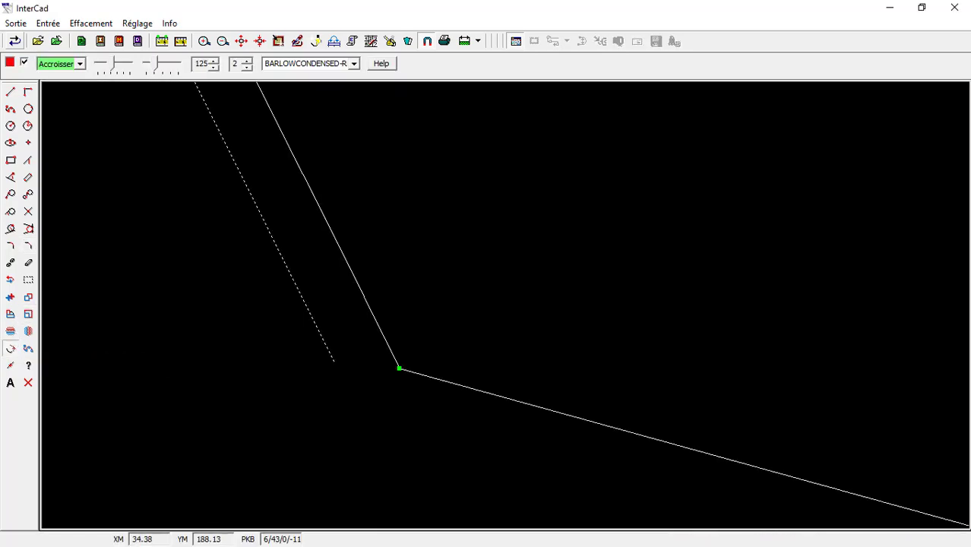
{"action": "key", "text": "Escape"}
{"action": "scroll", "coordinate": [420, 354], "scroll_direction": "down", "scroll_amount": 2}
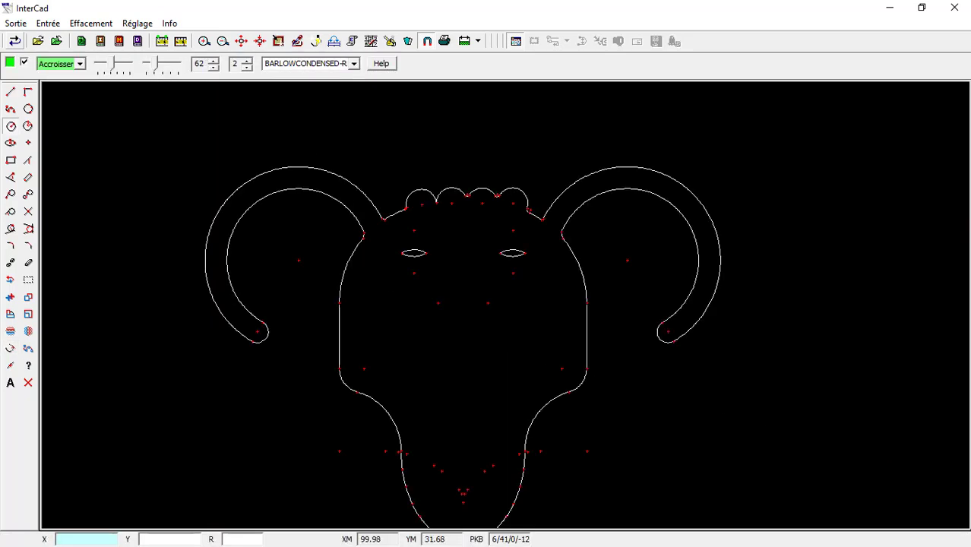
Step: Draw two concentric circles above the muzzle, centred at about X 95.95, Y 46.08, the second slightly smaller than the first
{"action": "left_click", "coordinate": [458, 394]}
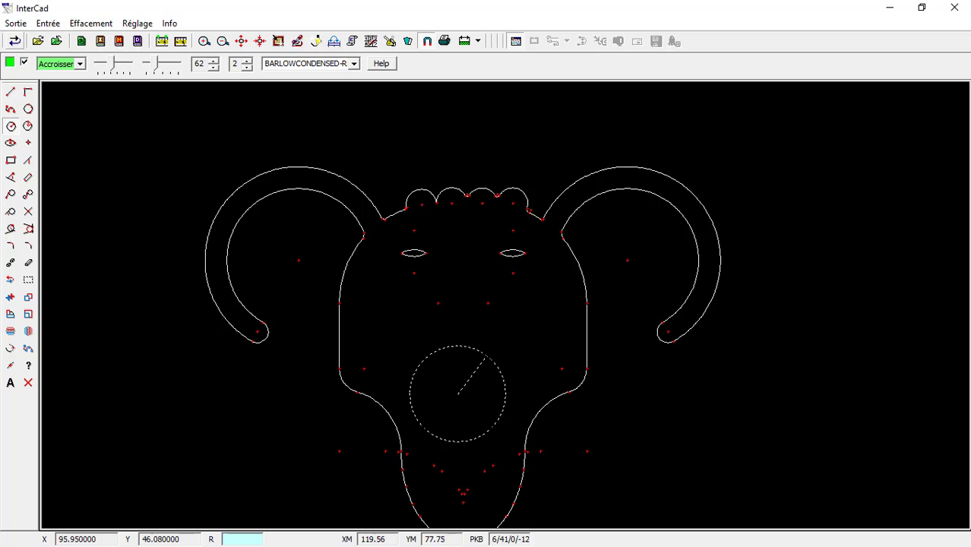
{"action": "left_click", "coordinate": [487, 356]}
{"action": "left_click", "coordinate": [458, 394]}
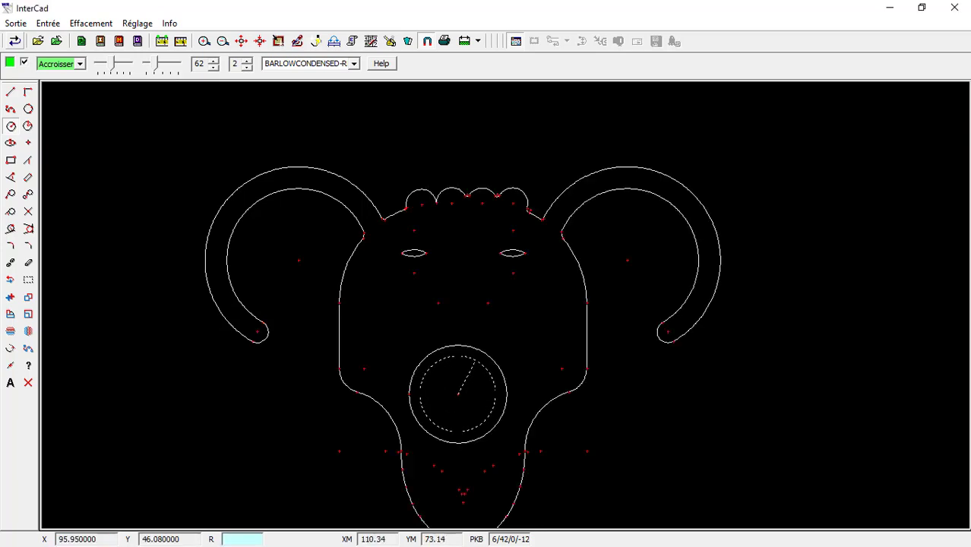
{"action": "left_click", "coordinate": [476, 357]}
{"action": "scroll", "coordinate": [499, 399], "scroll_direction": "up", "scroll_amount": 4}
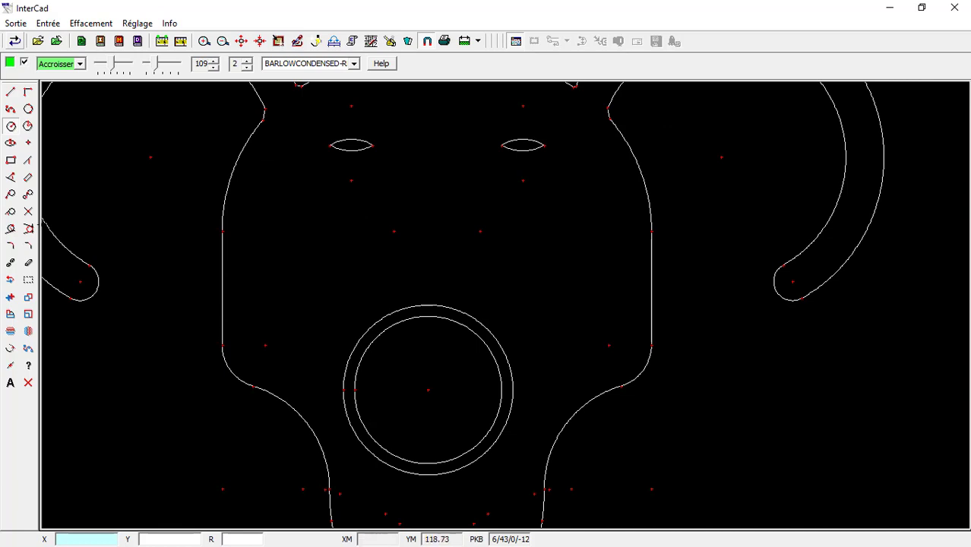
Step: Draw a horizontal line from the outer circle's leftmost point to the common centre of the two circles
{"action": "left_click", "coordinate": [11, 93]}
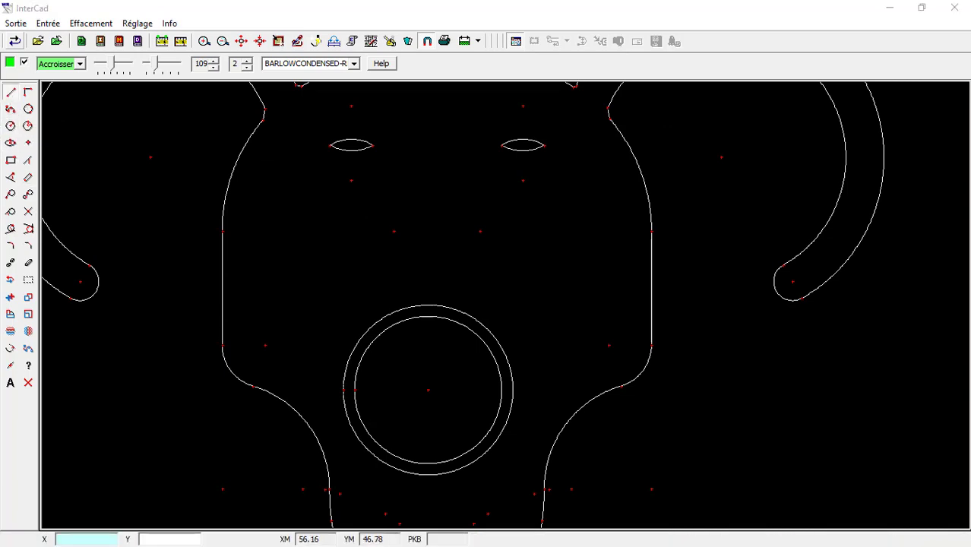
{"action": "left_click", "coordinate": [343, 390]}
{"action": "left_click", "coordinate": [427, 390]}
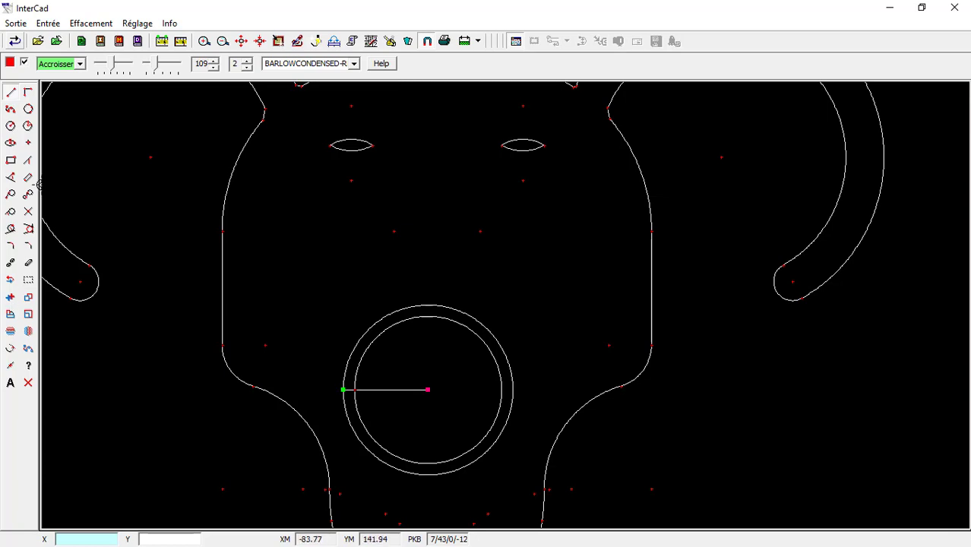
Step: Add a parallel copy of the horizontal line in the lower half of the circles, and extend it past their right side
{"action": "left_click", "coordinate": [28, 177]}
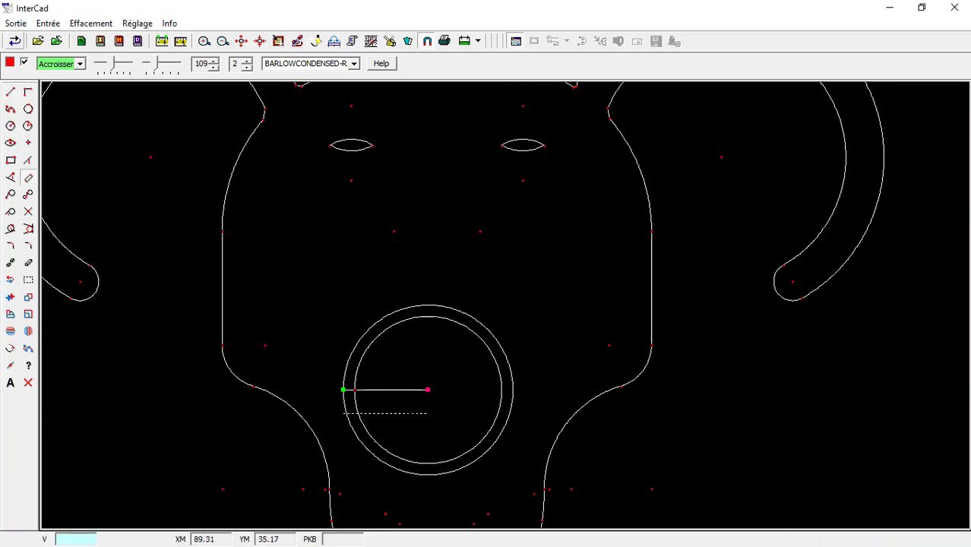
{"action": "left_click", "coordinate": [344, 425]}
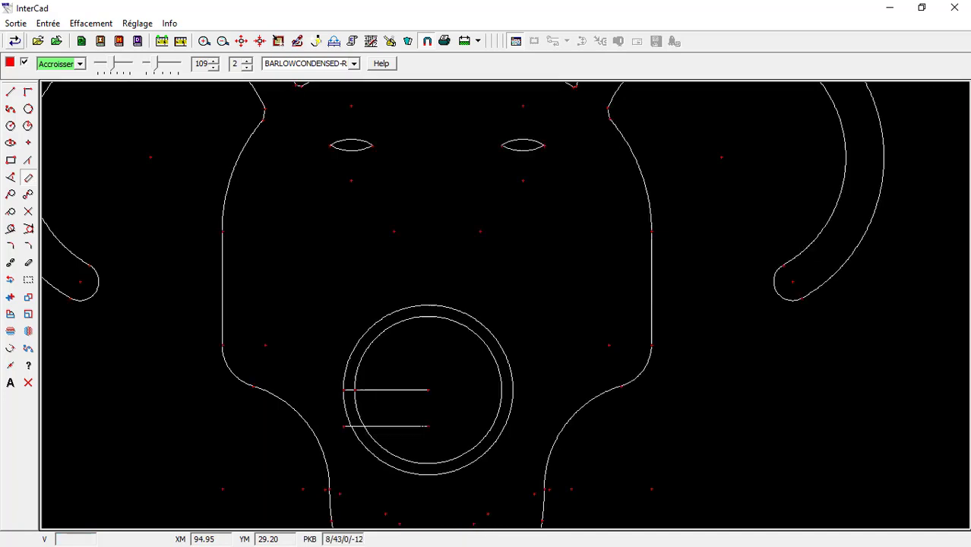
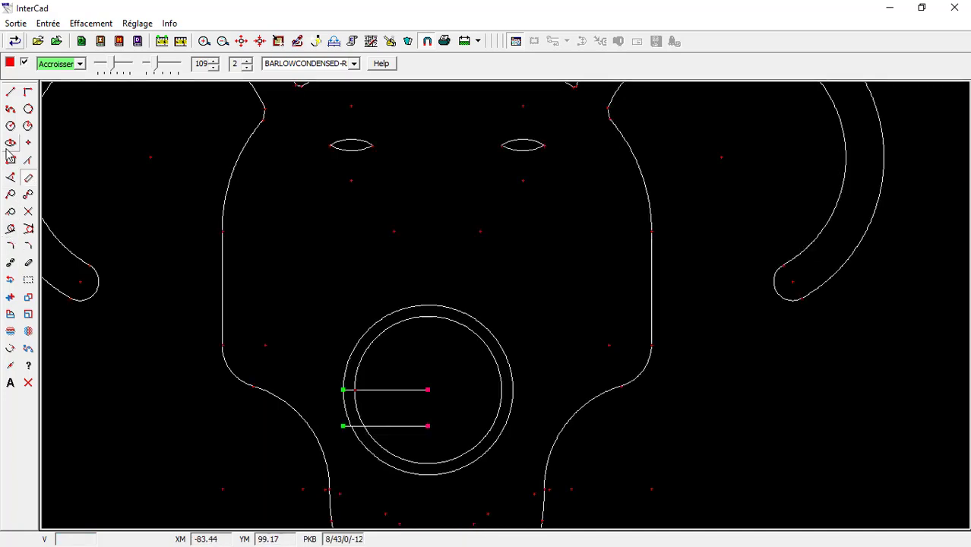
{"action": "left_click", "coordinate": [10, 348]}
{"action": "left_click", "coordinate": [548, 427]}
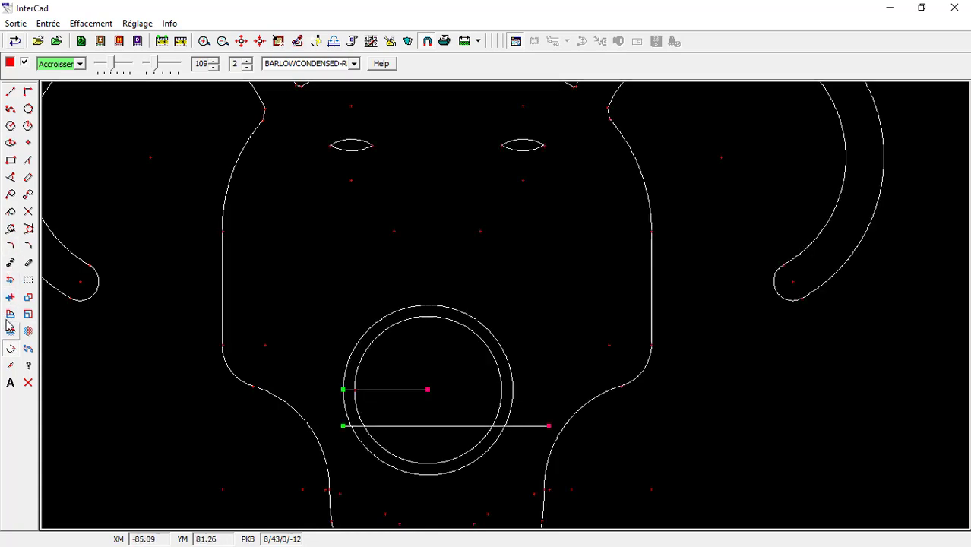
Step: Trim both concentric circles above the lower horizontal line, keeping only their lower arcs
{"action": "left_click", "coordinate": [10, 263]}
{"action": "left_click", "coordinate": [345, 407]}
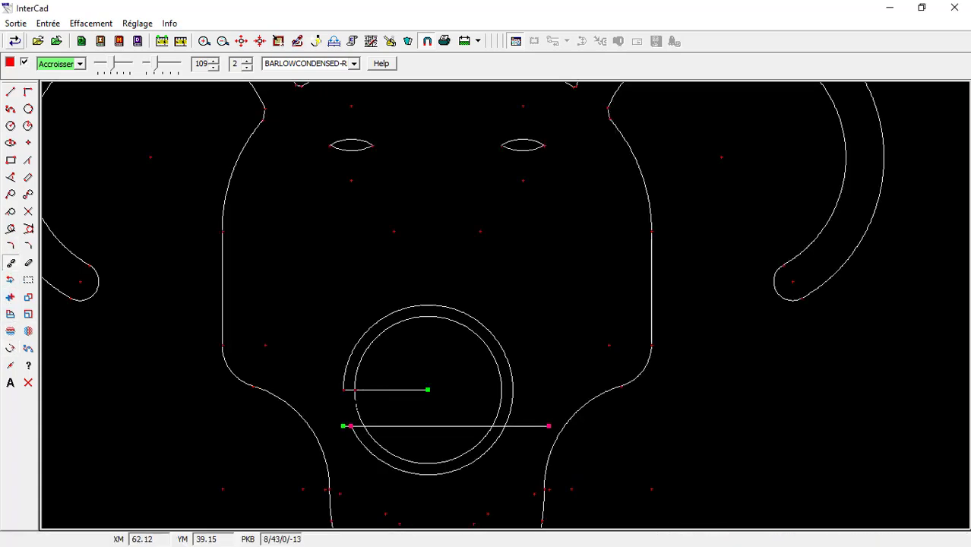
{"action": "left_click", "coordinate": [357, 407]}
{"action": "left_click", "coordinate": [355, 381]}
{"action": "left_click", "coordinate": [345, 371]}
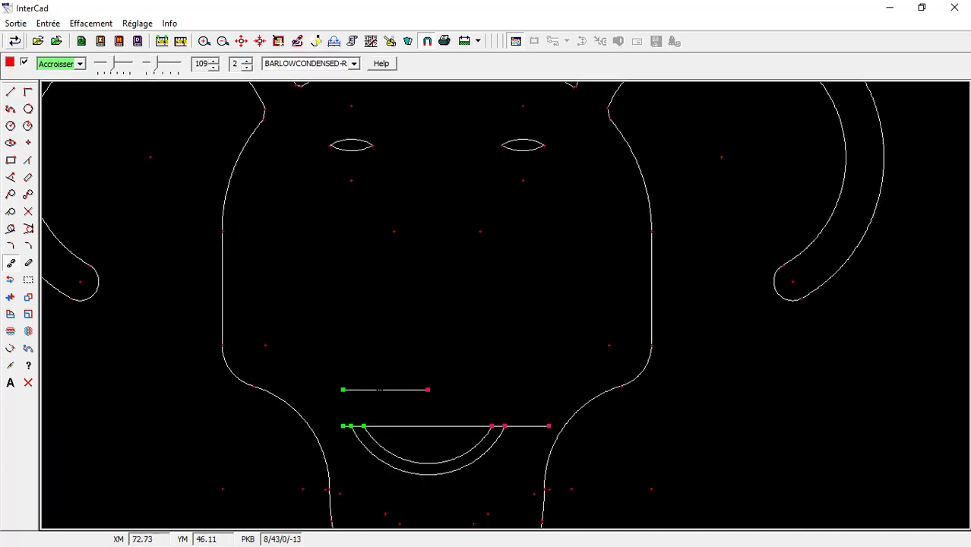
Step: Delete the upper horizontal line and trim the lower one to short segments closing both ends of the ring
{"action": "left_click", "coordinate": [380, 390]}
{"action": "scroll", "coordinate": [491, 443], "scroll_direction": "up", "scroll_amount": 2}
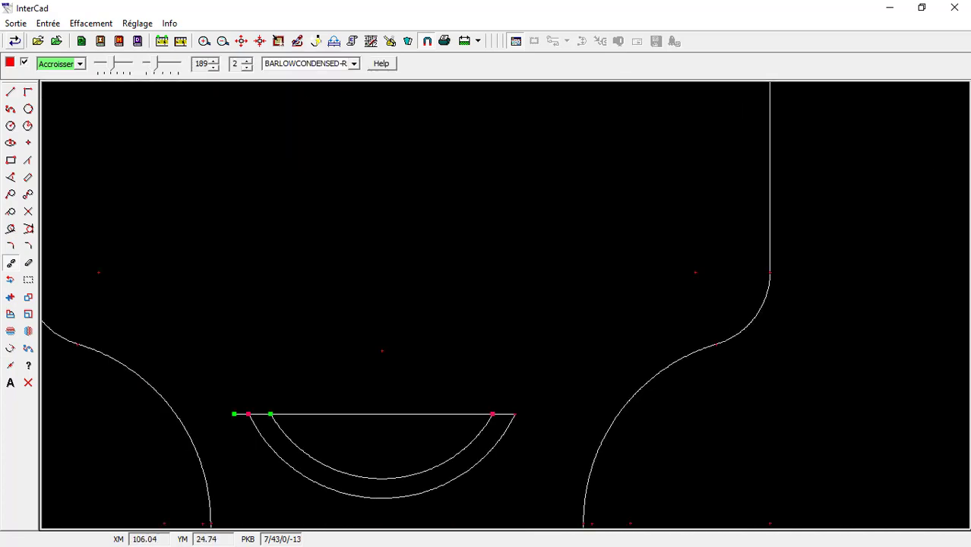
{"action": "left_click", "coordinate": [237, 414]}
{"action": "left_click", "coordinate": [460, 414]}
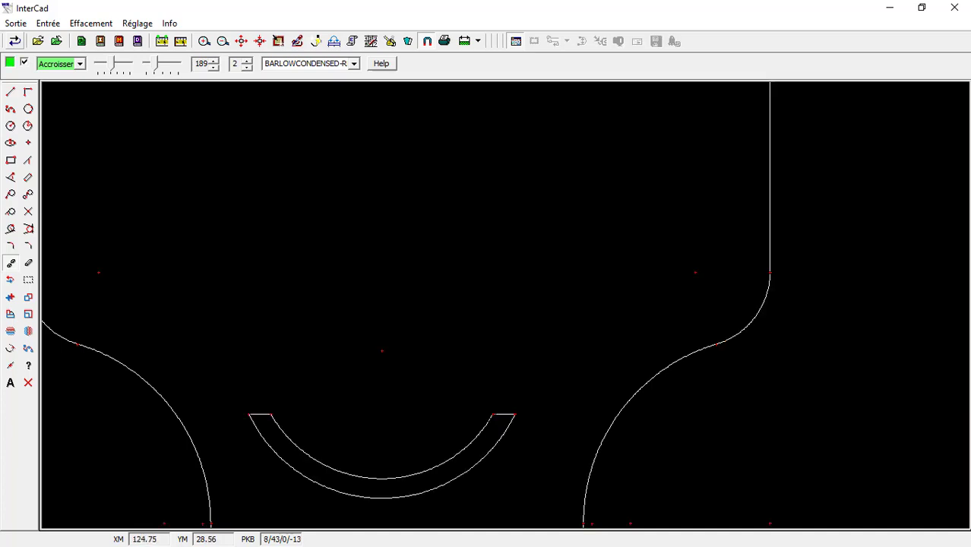
Step: Draw a small circle through both corners of the ring's left end, centred just below the short closing segment
{"action": "scroll", "coordinate": [490, 429], "scroll_direction": "down", "scroll_amount": 4}
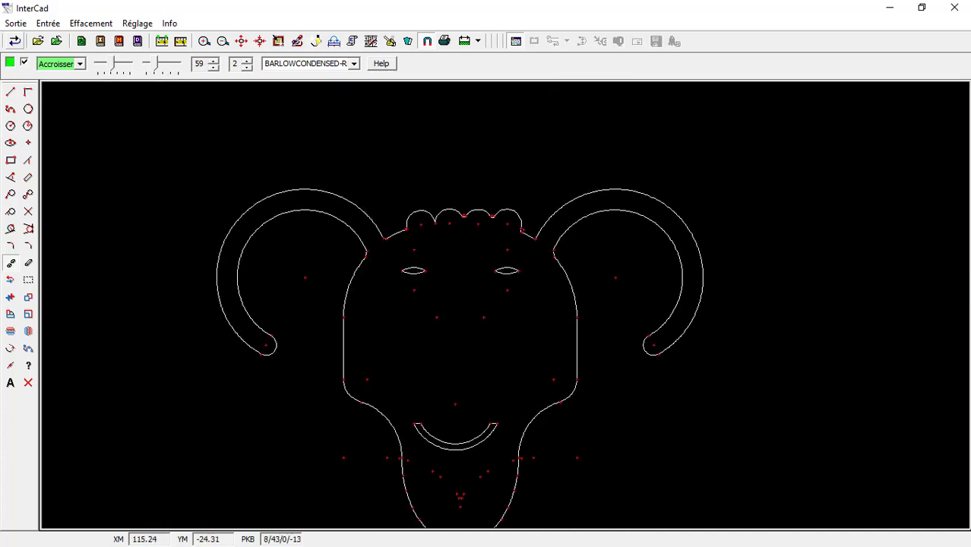
{"action": "scroll", "coordinate": [439, 446], "scroll_direction": "up", "scroll_amount": 3}
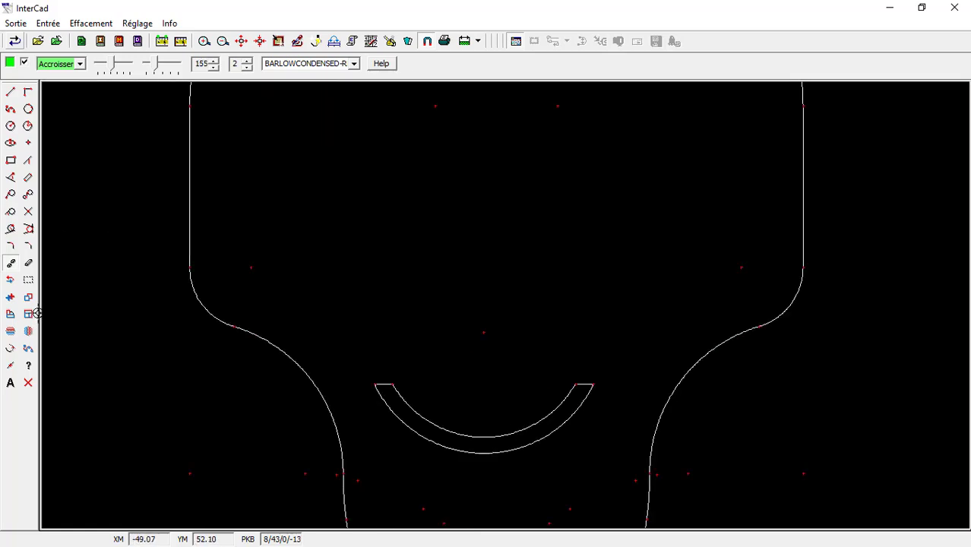
{"action": "left_click", "coordinate": [29, 125]}
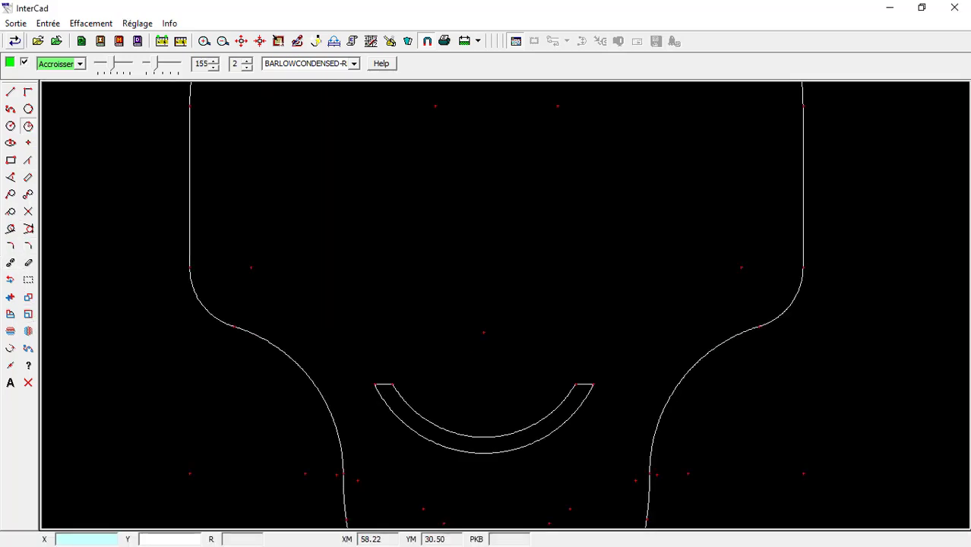
{"action": "left_click", "coordinate": [383, 385]}
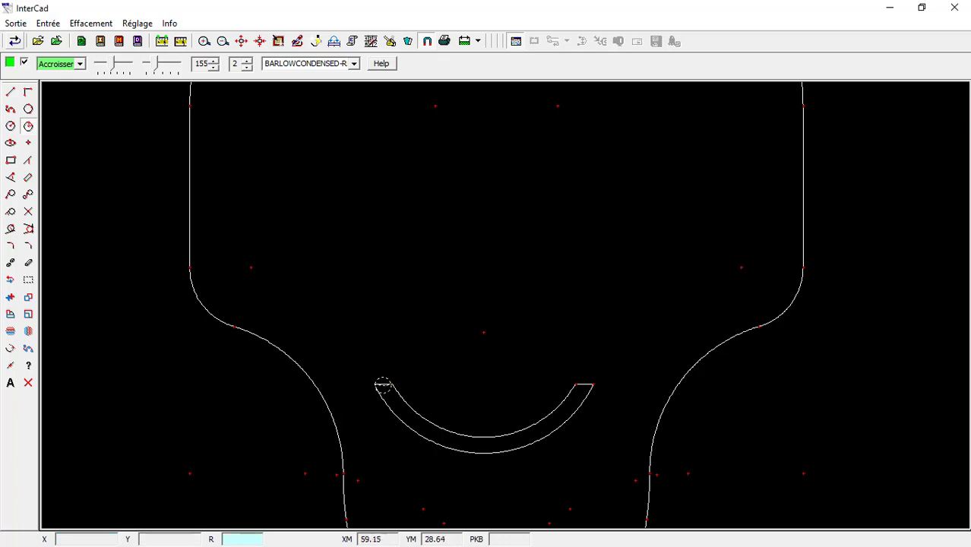
{"action": "scroll", "coordinate": [384, 394], "scroll_direction": "up", "scroll_amount": 4}
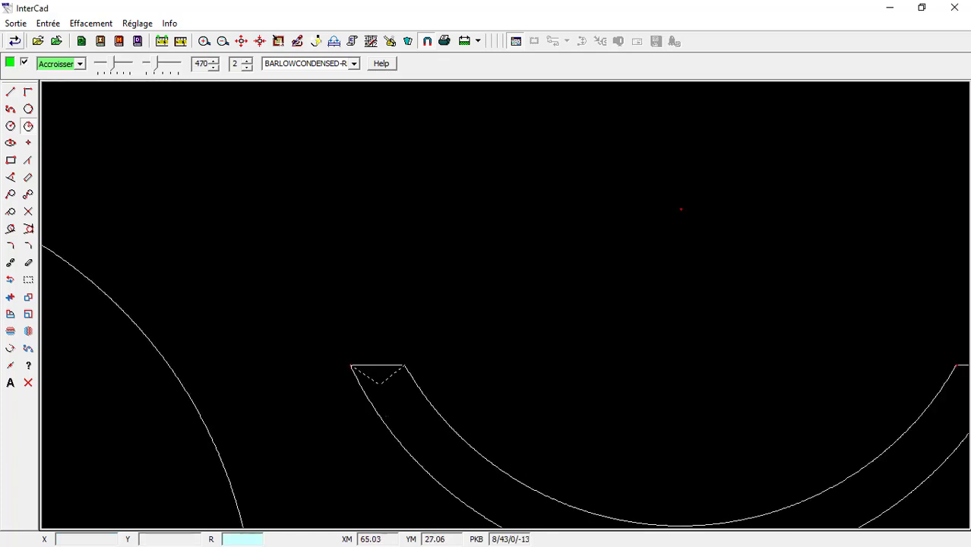
{"action": "left_click", "coordinate": [379, 384]}
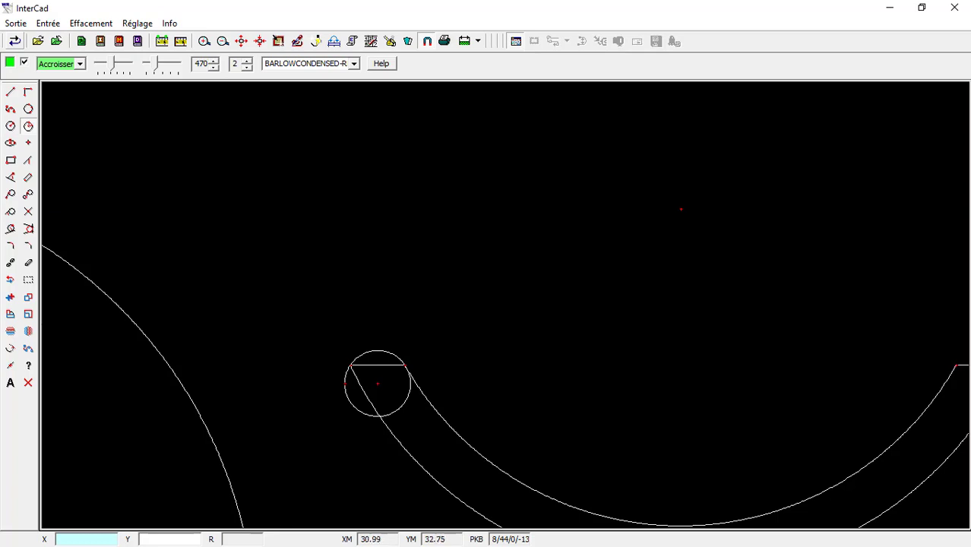
Step: Trim the small circle to a rounded cap above the ring's left end and remove the straight closing segment
{"action": "left_click", "coordinate": [11, 262]}
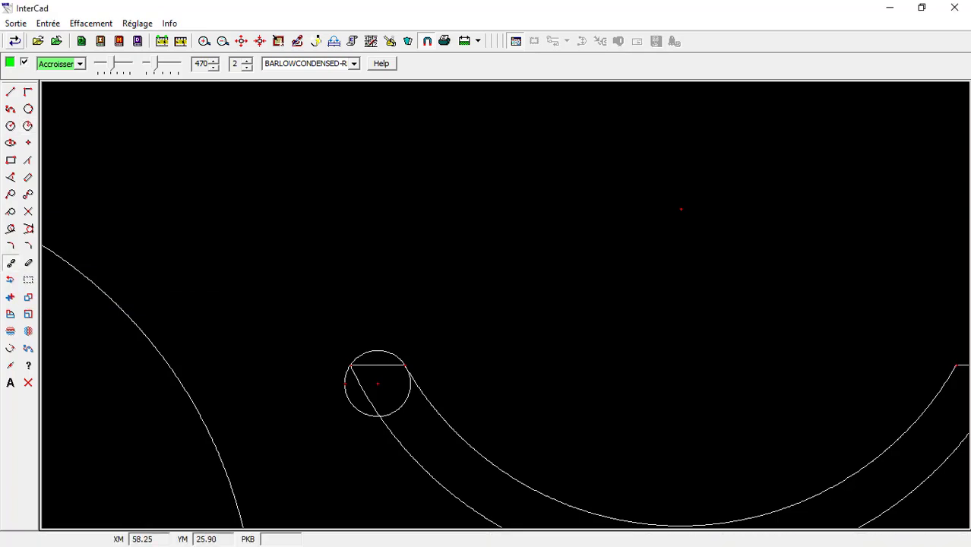
{"action": "left_click", "coordinate": [346, 384]}
{"action": "left_click", "coordinate": [400, 411]}
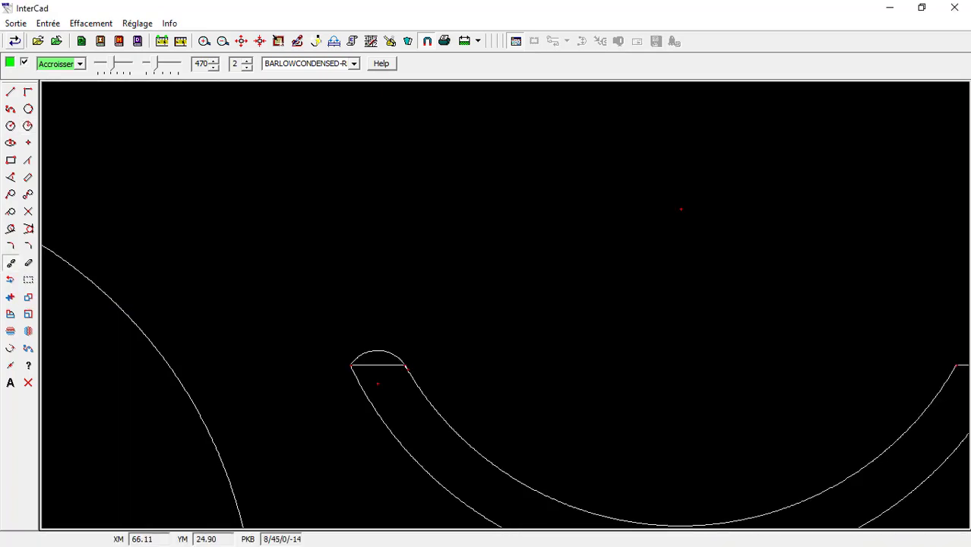
{"action": "left_click", "coordinate": [364, 365]}
Step: Trim away the overlapping slivers where the left rounded cap meets the ring's inner arc
{"action": "scroll", "coordinate": [411, 373], "scroll_direction": "up", "scroll_amount": 3}
{"action": "scroll", "coordinate": [399, 357], "scroll_direction": "up", "scroll_amount": 5}
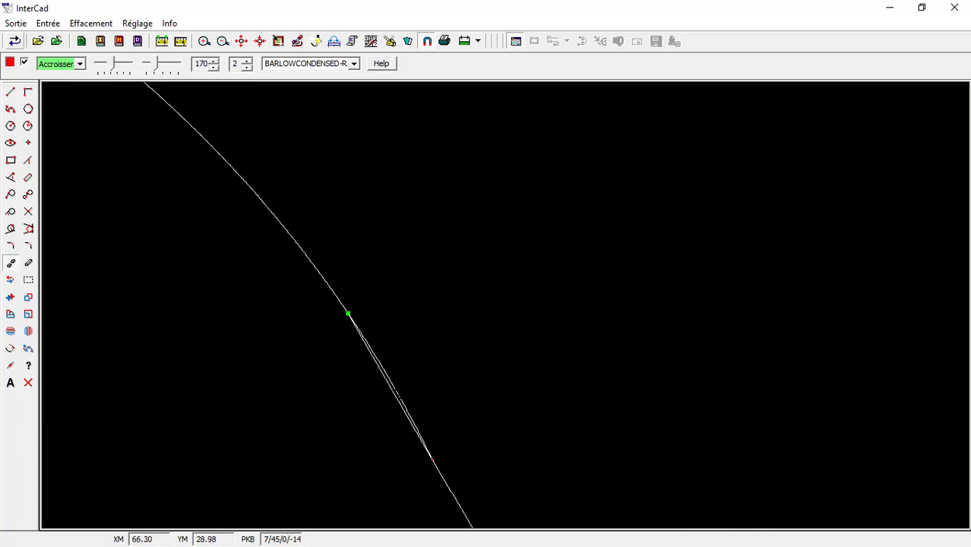
{"action": "left_click", "coordinate": [348, 313]}
{"action": "left_click", "coordinate": [396, 396]}
{"action": "scroll", "coordinate": [269, 387], "scroll_direction": "down", "scroll_amount": 5}
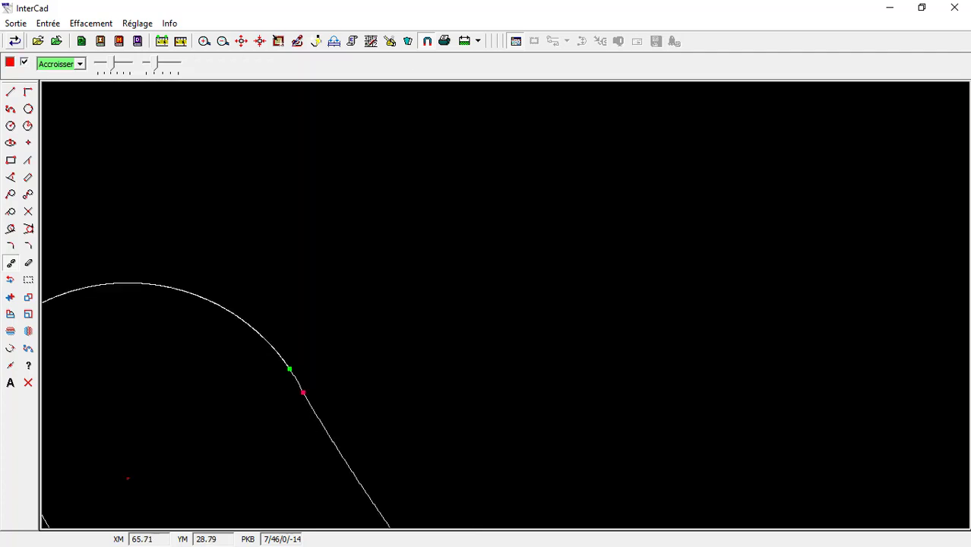
{"action": "scroll", "coordinate": [286, 390], "scroll_direction": "up", "scroll_amount": 5}
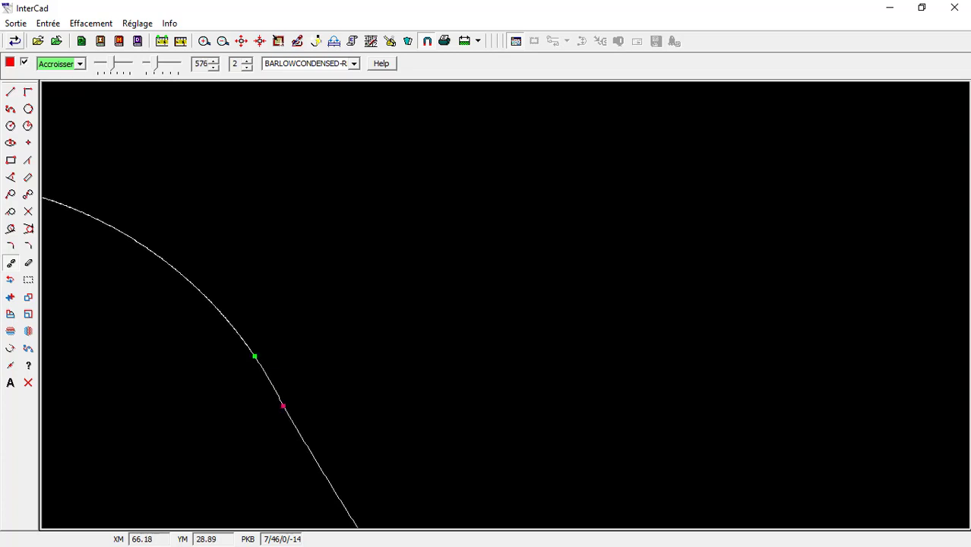
{"action": "left_click", "coordinate": [254, 355]}
{"action": "left_click", "coordinate": [282, 406]}
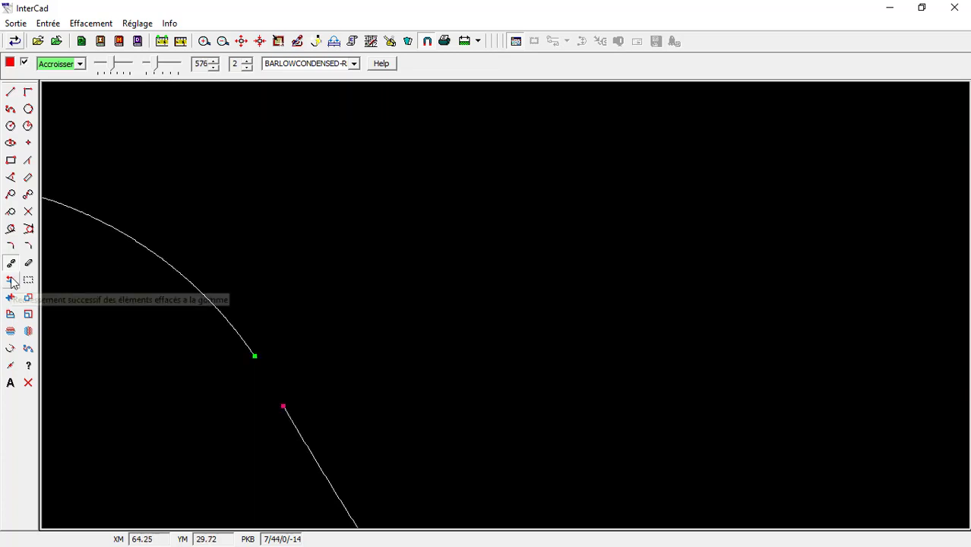
Step: Extend the left cap and the ring's inner arc across the gap and trim the excess beyond their intersection
{"action": "left_click", "coordinate": [11, 348]}
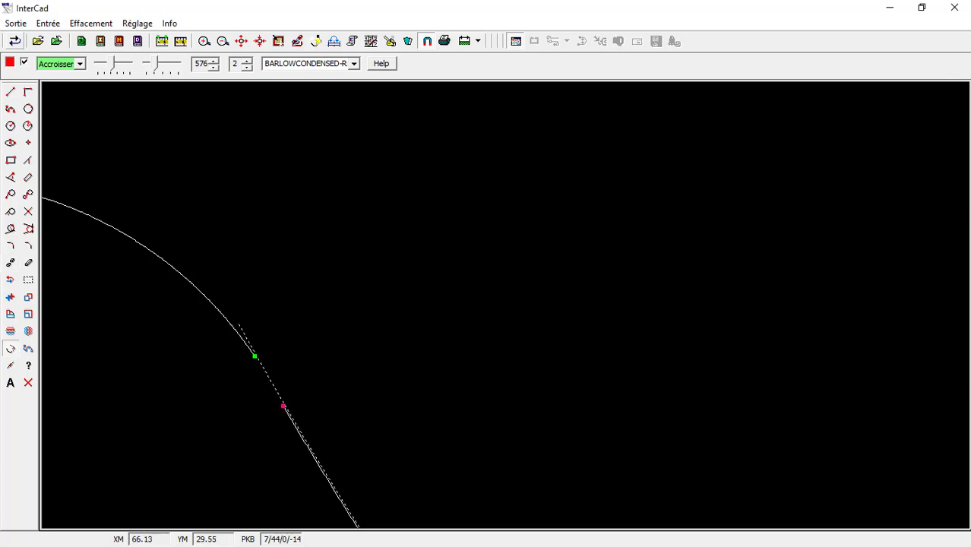
{"action": "left_click", "coordinate": [225, 303]}
{"action": "scroll", "coordinate": [281, 401], "scroll_direction": "up", "scroll_amount": 2}
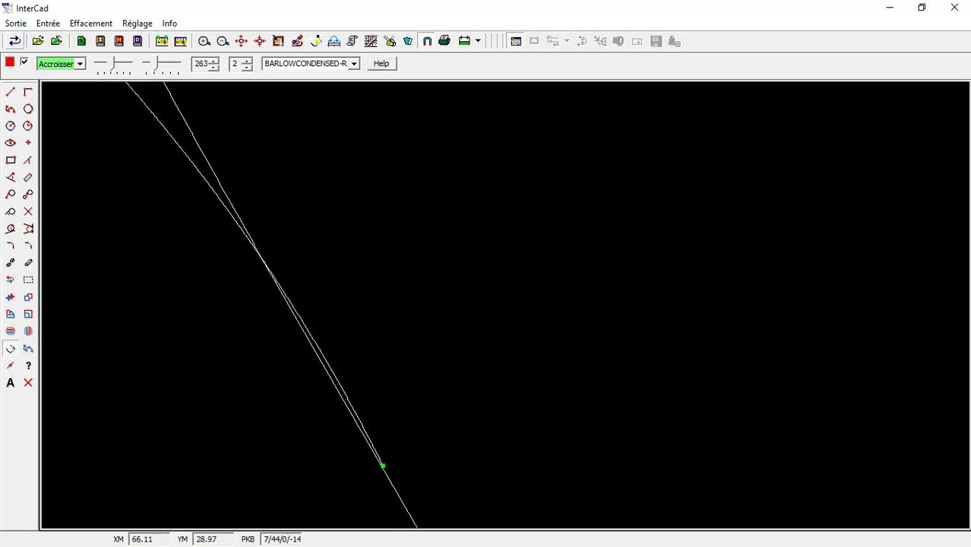
{"action": "left_click", "coordinate": [10, 262]}
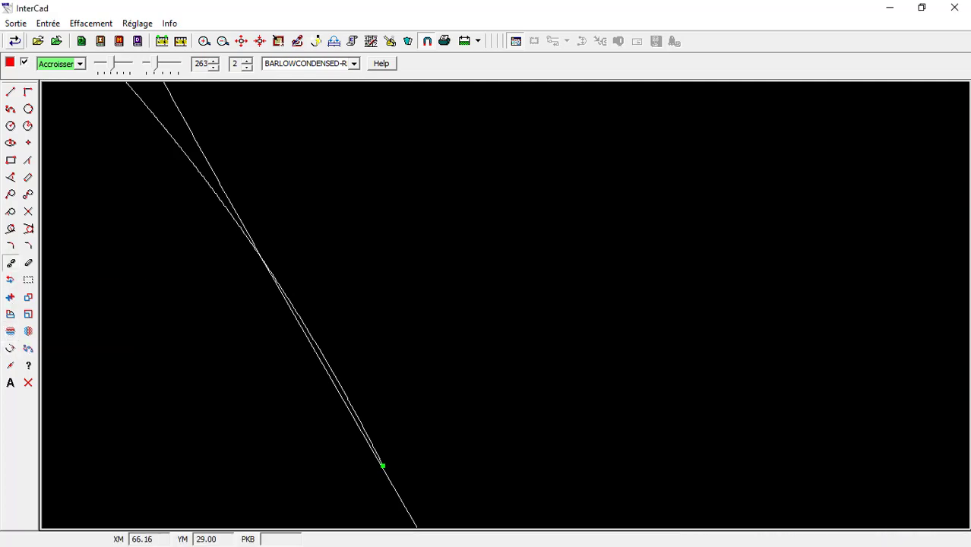
{"action": "left_click", "coordinate": [263, 262]}
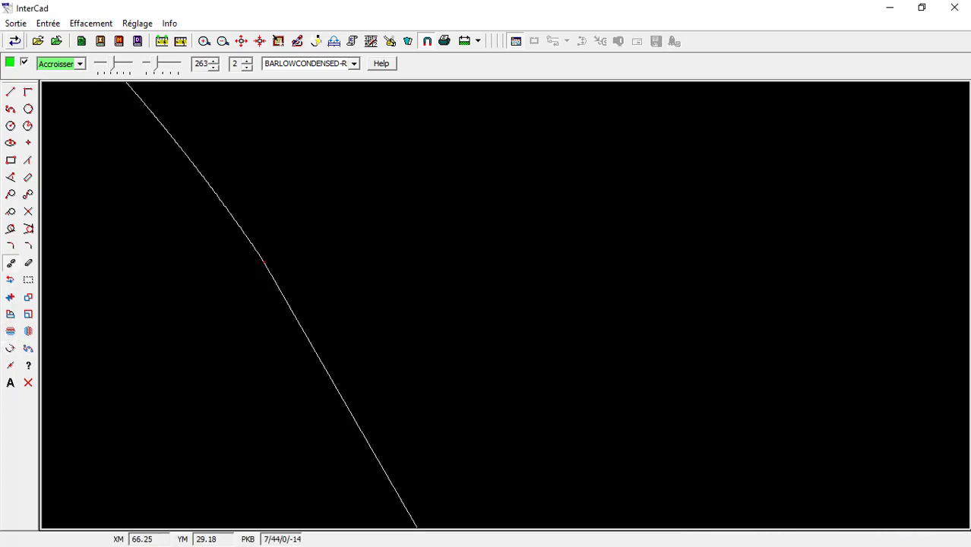
{"action": "scroll", "coordinate": [376, 372], "scroll_direction": "down", "scroll_amount": 6}
{"action": "scroll", "coordinate": [362, 430], "scroll_direction": "up", "scroll_amount": 6}
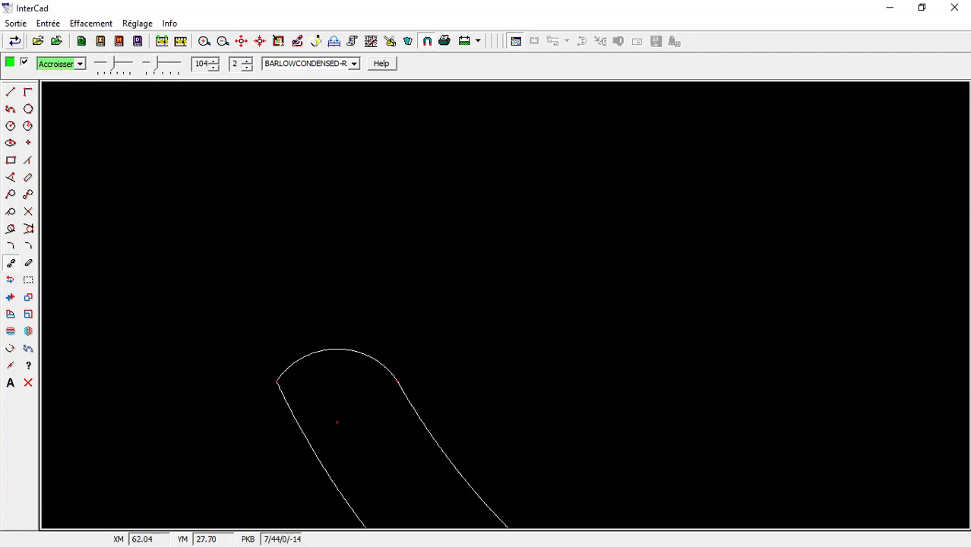
{"action": "scroll", "coordinate": [506, 304], "scroll_direction": "down", "scroll_amount": 5}
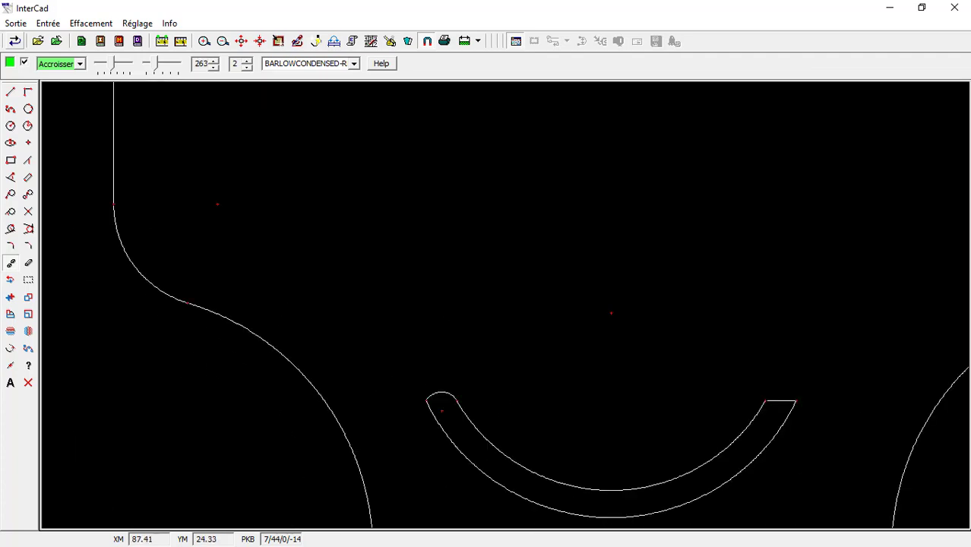
{"action": "scroll", "coordinate": [448, 388], "scroll_direction": "down", "scroll_amount": 1}
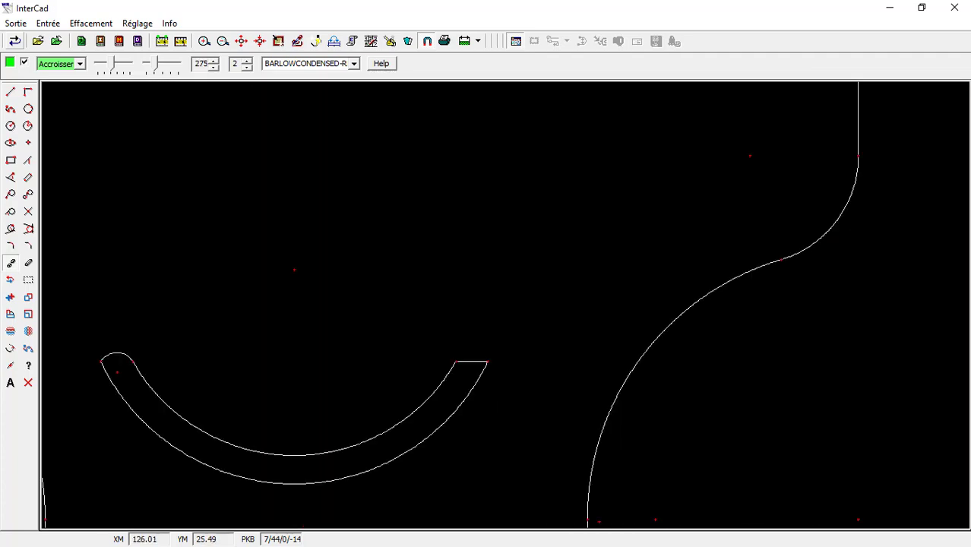
{"action": "left_click", "coordinate": [28, 126]}
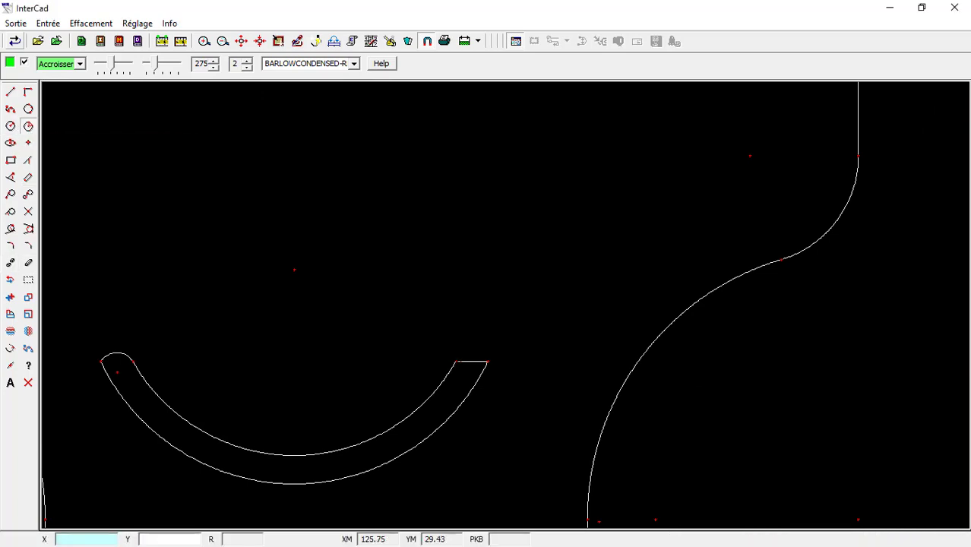
{"action": "left_click", "coordinate": [471, 365]}
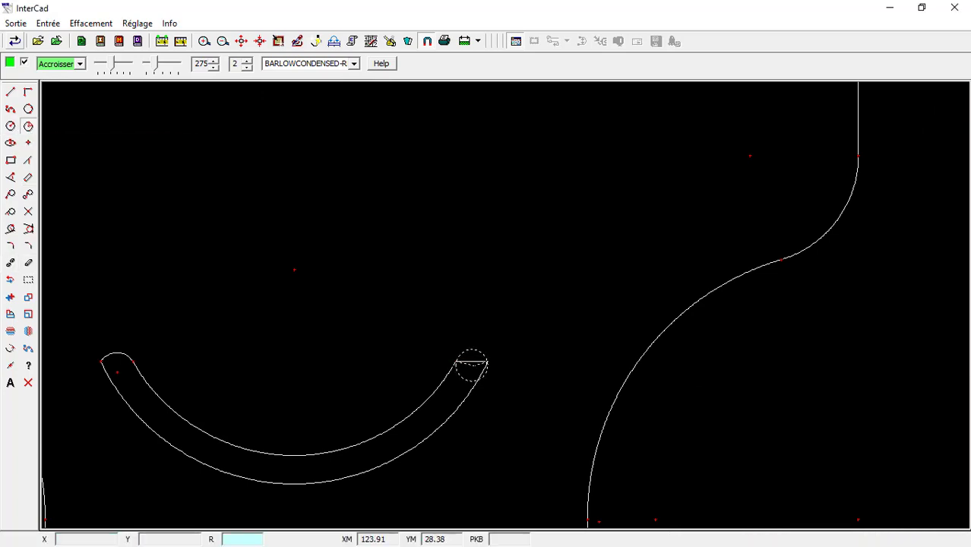
{"action": "key", "text": "Escape"}
{"action": "scroll", "coordinate": [374, 313], "scroll_direction": "down", "scroll_amount": 4}
{"action": "middle_click_drag", "start_coordinate": [372, 309], "coordinate": [387, 383]}
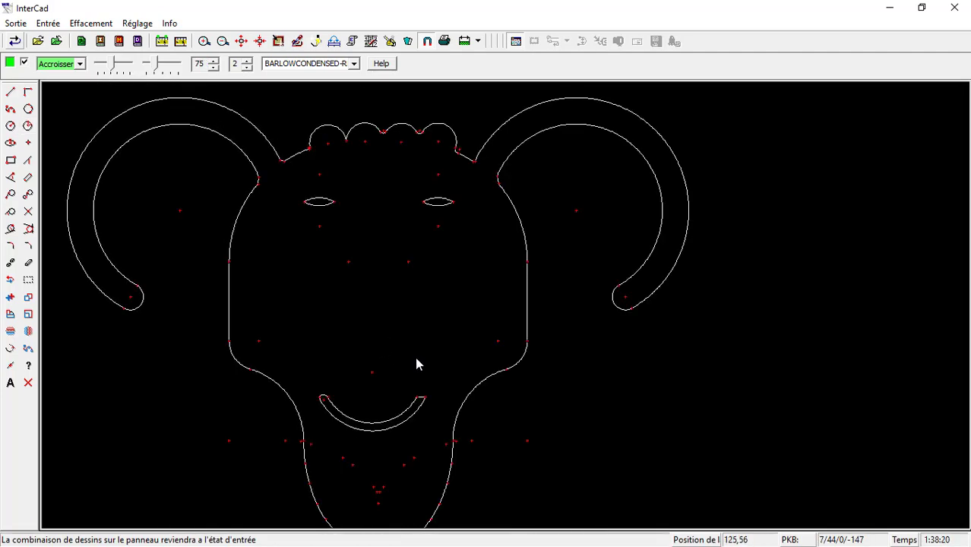
{"action": "scroll", "coordinate": [395, 132], "scroll_direction": "up", "scroll_amount": 3}
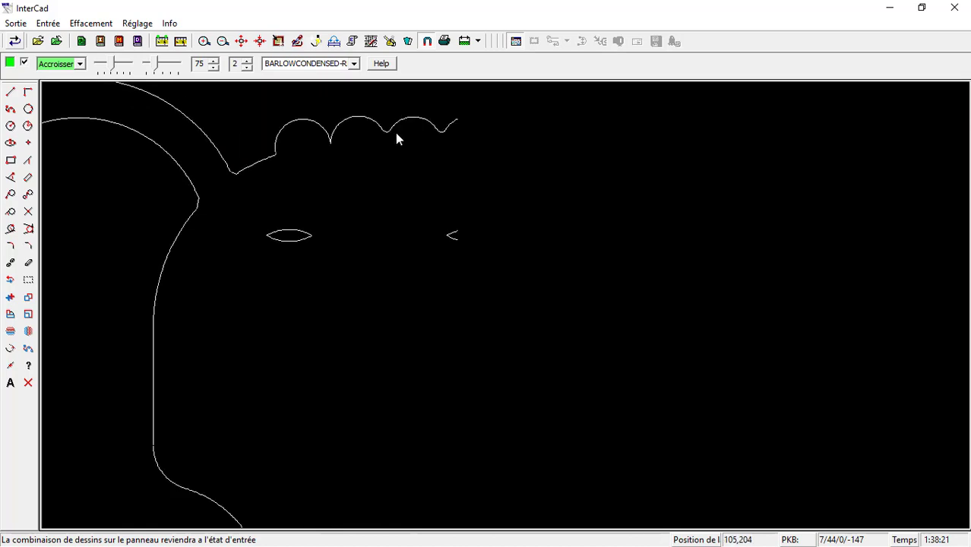
{"action": "scroll", "coordinate": [393, 129], "scroll_direction": "down", "scroll_amount": 3}
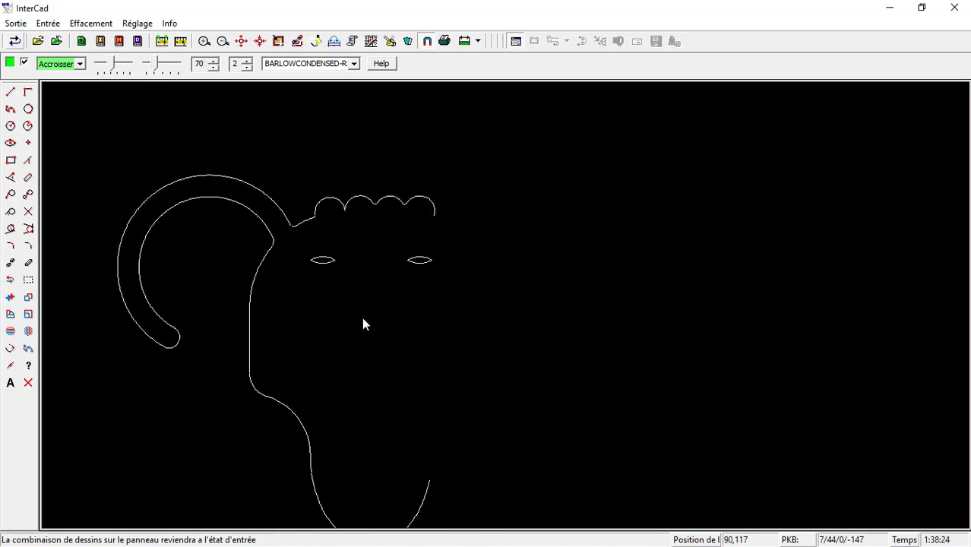
{"action": "scroll", "coordinate": [362, 368], "scroll_direction": "up", "scroll_amount": 2}
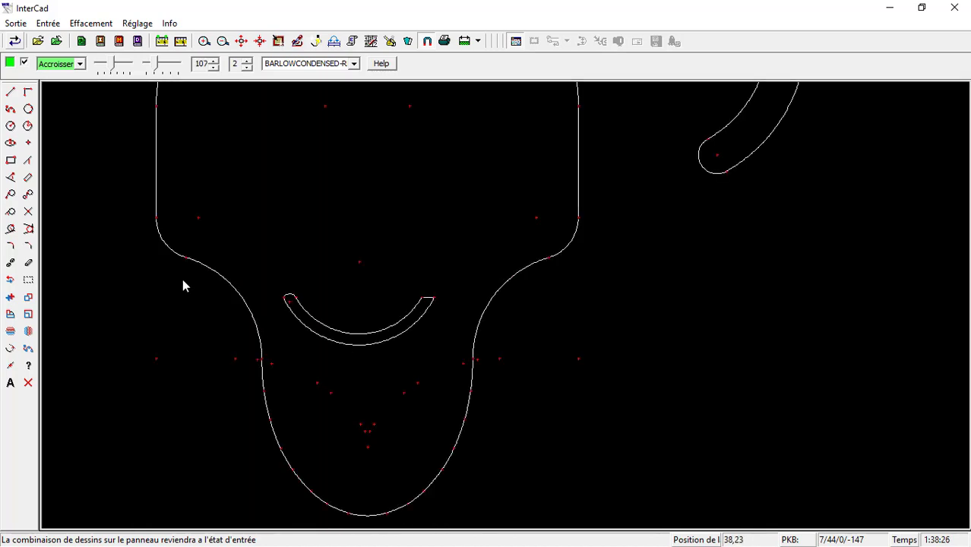
{"action": "scroll", "coordinate": [439, 292], "scroll_direction": "up", "scroll_amount": 1}
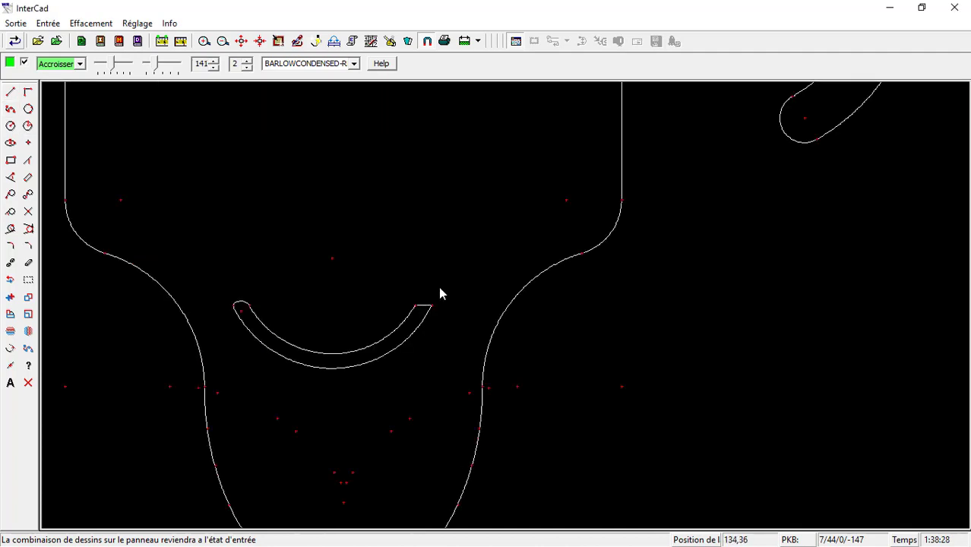
{"action": "scroll", "coordinate": [271, 319], "scroll_direction": "up", "scroll_amount": 1}
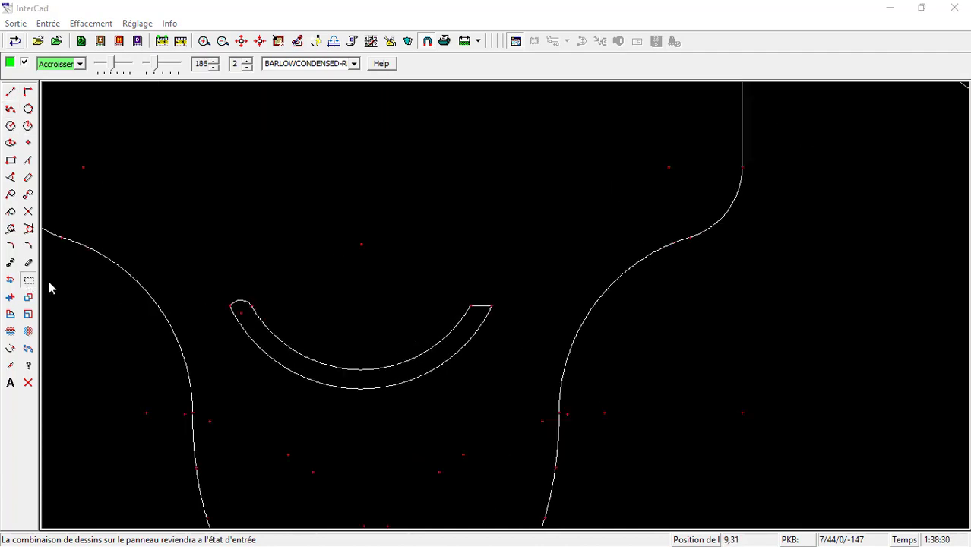
{"action": "left_click", "coordinate": [241, 301]}
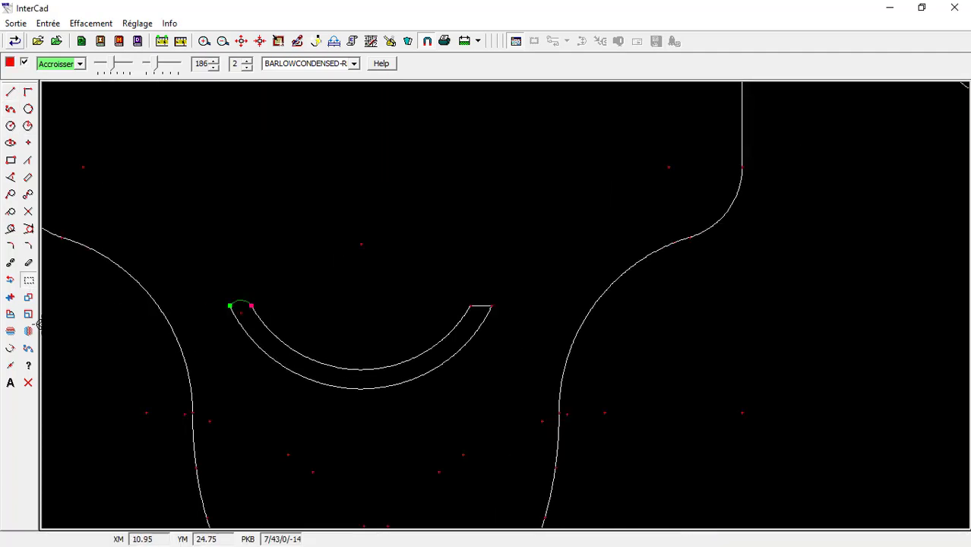
{"action": "left_click", "coordinate": [11, 331]}
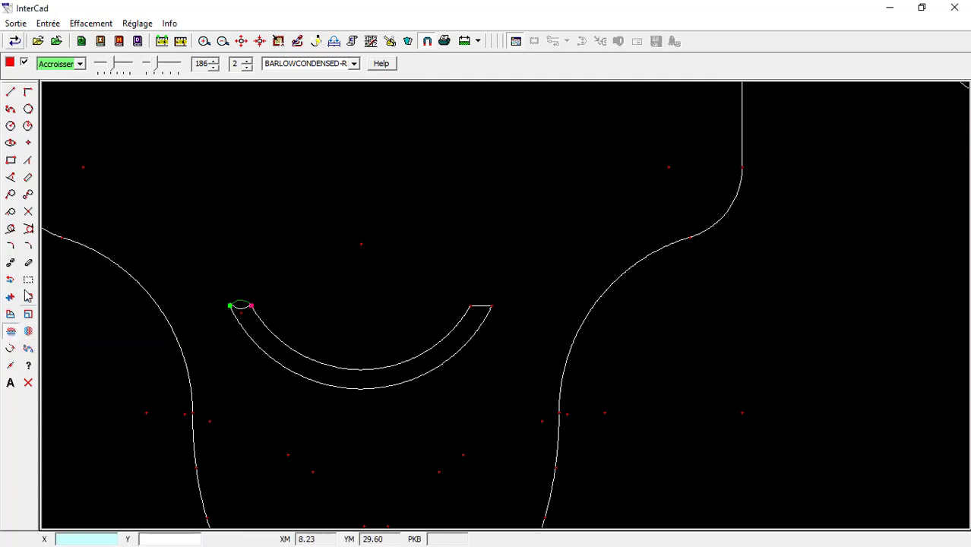
{"action": "left_click", "coordinate": [26, 283]}
Step: Mirror a copy of the left rounded cap and place it over the ring's right end
{"action": "left_click", "coordinate": [28, 279]}
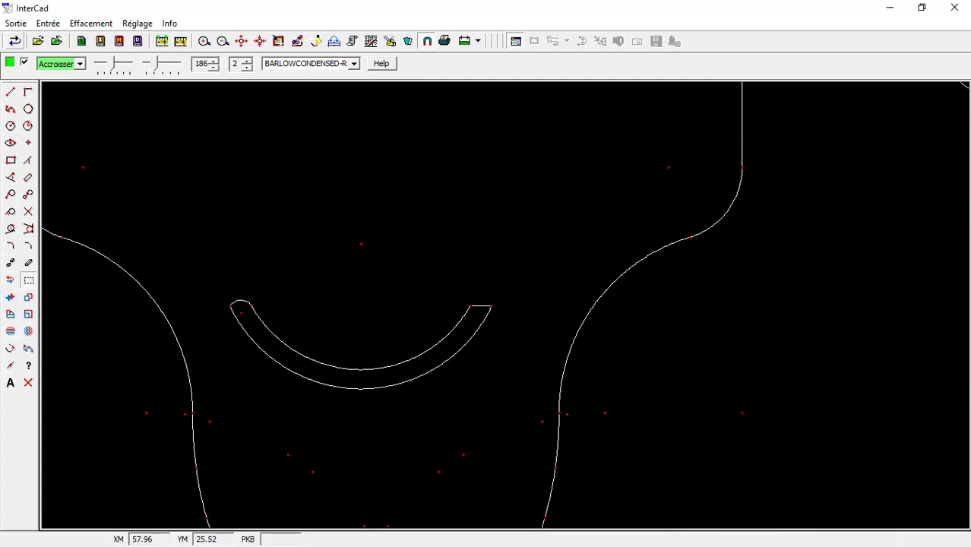
{"action": "left_click", "coordinate": [241, 301]}
{"action": "left_click", "coordinate": [28, 331]}
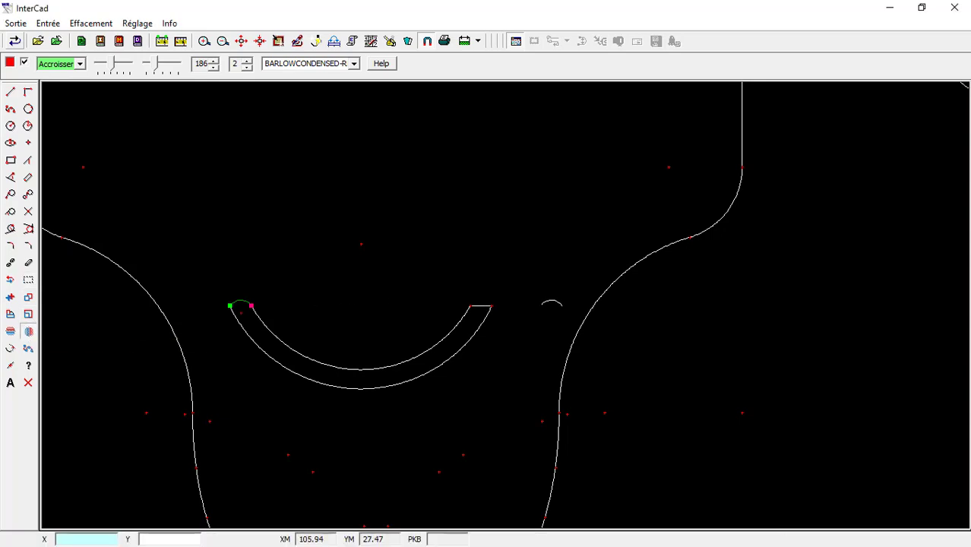
{"action": "scroll", "coordinate": [373, 309], "scroll_direction": "up", "scroll_amount": 7}
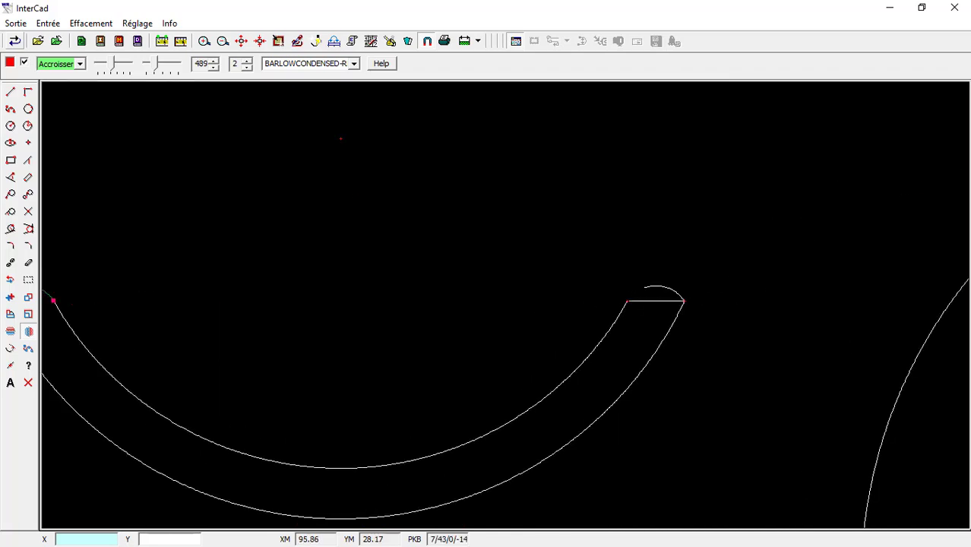
{"action": "left_click", "coordinate": [655, 297]}
Step: Draw two vertical nose lines below the eyes, parallel to the head's straight sides and about 40 mm apart
{"action": "scroll", "coordinate": [658, 327], "scroll_direction": "down", "scroll_amount": 12}
{"action": "left_click", "coordinate": [541, 345]}
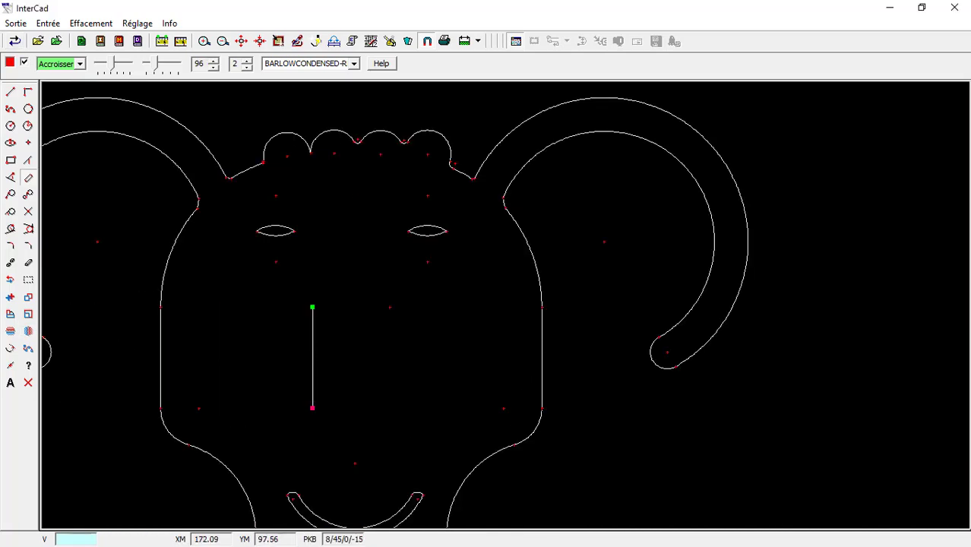
{"action": "left_click", "coordinate": [390, 354]}
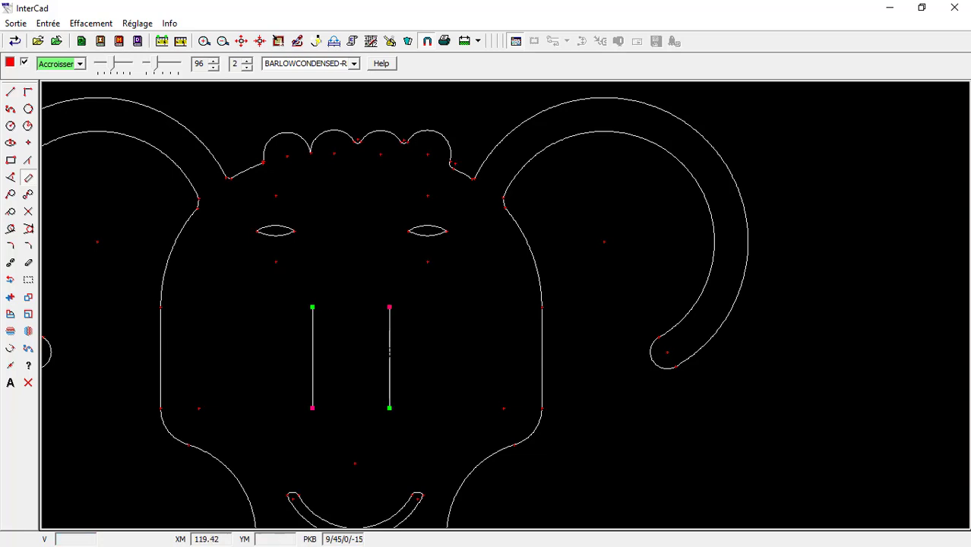
Step: Join the lower ends of the two vertical nose lines with a straight horizontal segment
{"action": "scroll", "coordinate": [340, 389], "scroll_direction": "up", "scroll_amount": 2}
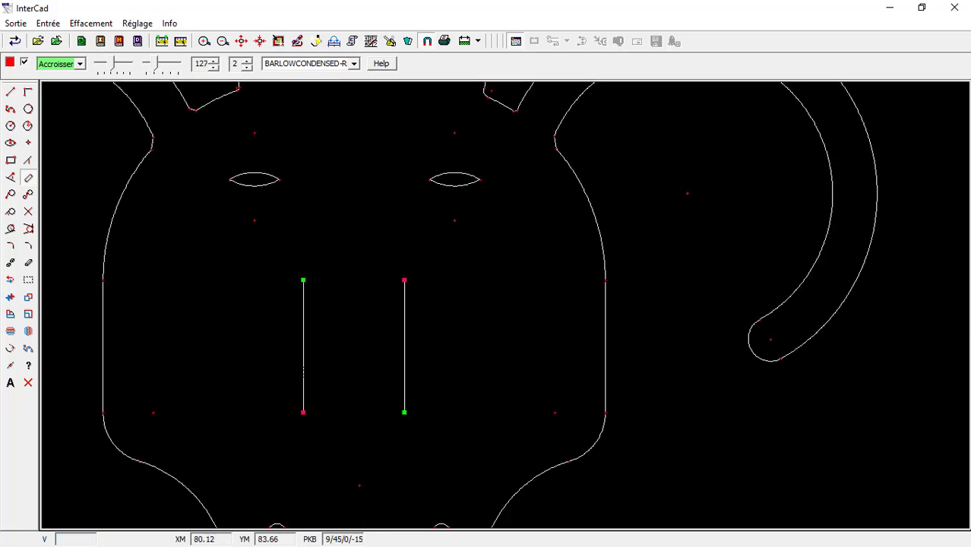
{"action": "left_click", "coordinate": [11, 92]}
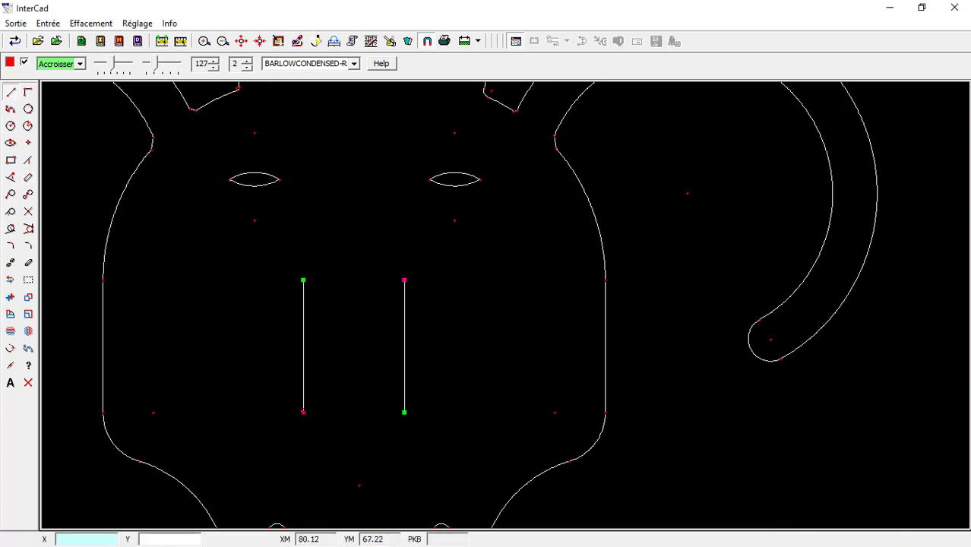
{"action": "left_click", "coordinate": [303, 412]}
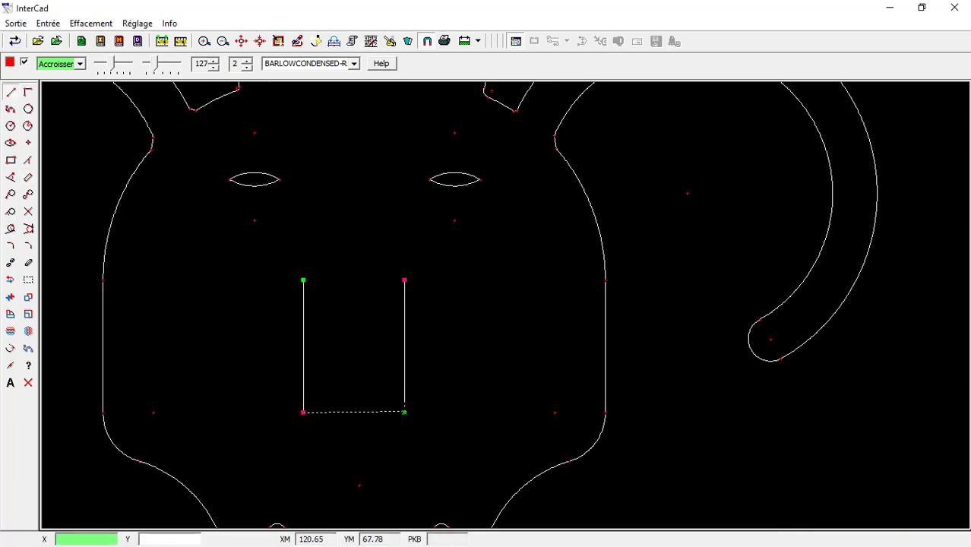
{"action": "left_click", "coordinate": [404, 412]}
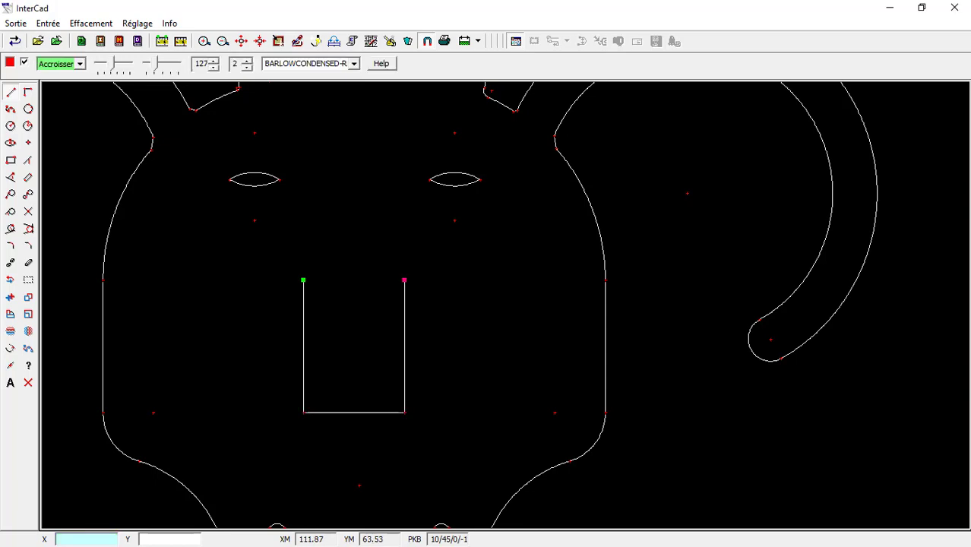
Step: Mark the midpoint of the nose's base segment and draw a line through it parallel to the left nose line
{"action": "scroll", "coordinate": [321, 356], "scroll_direction": "up", "scroll_amount": 1}
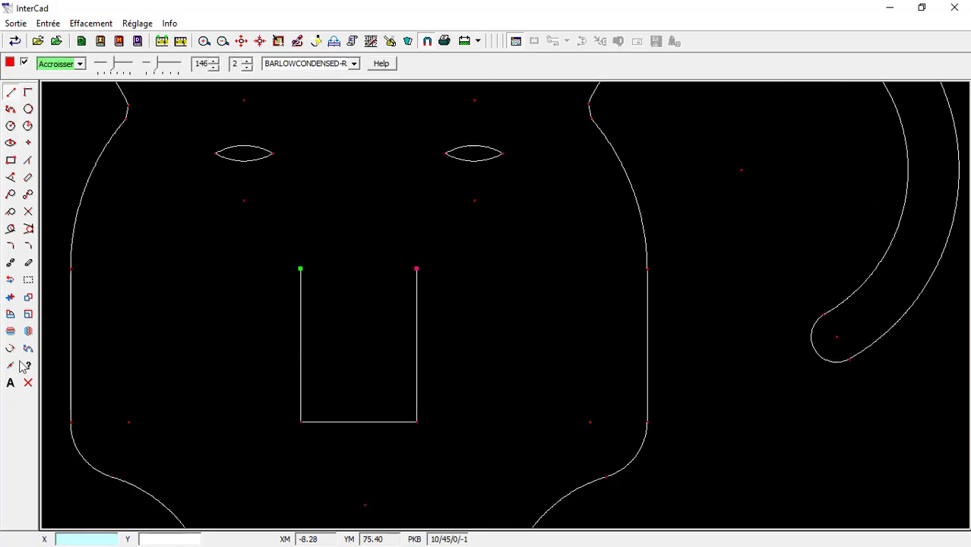
{"action": "left_click", "coordinate": [14, 367]}
{"action": "left_click", "coordinate": [359, 421]}
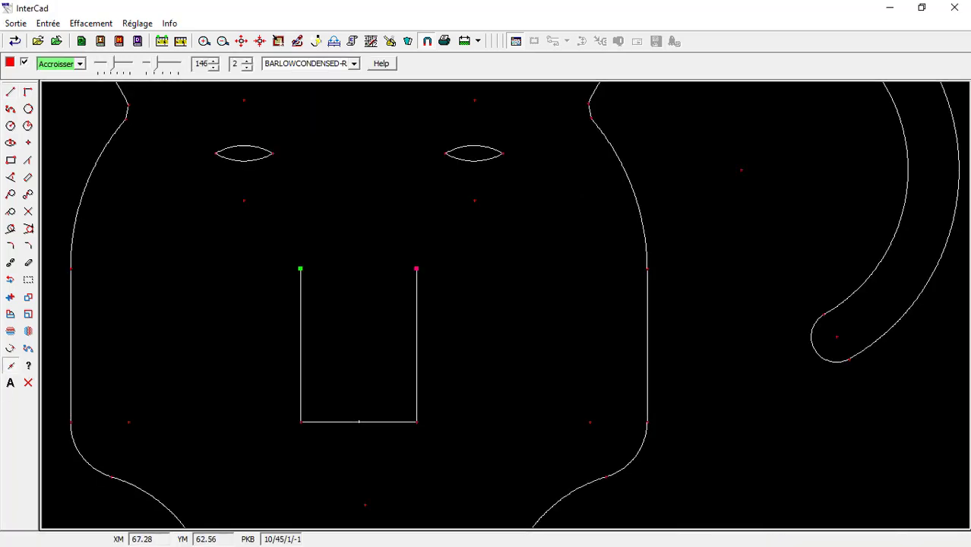
{"action": "left_click", "coordinate": [27, 185]}
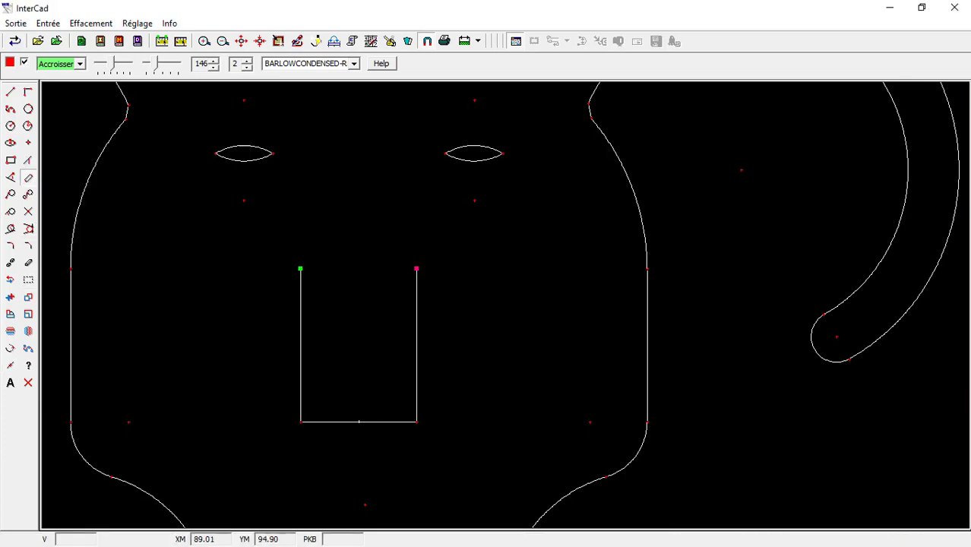
{"action": "left_click", "coordinate": [301, 351]}
{"action": "left_click", "coordinate": [359, 372]}
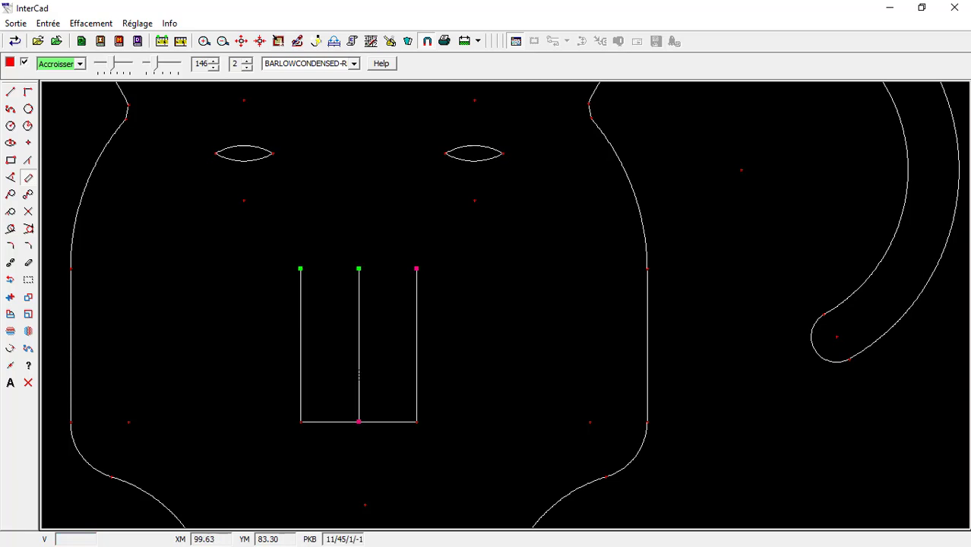
Step: Draw two side-by-side circles on the nose's base segment, each spanning from the midpoint to one corner
{"action": "scroll", "coordinate": [318, 447], "scroll_direction": "up", "scroll_amount": 3}
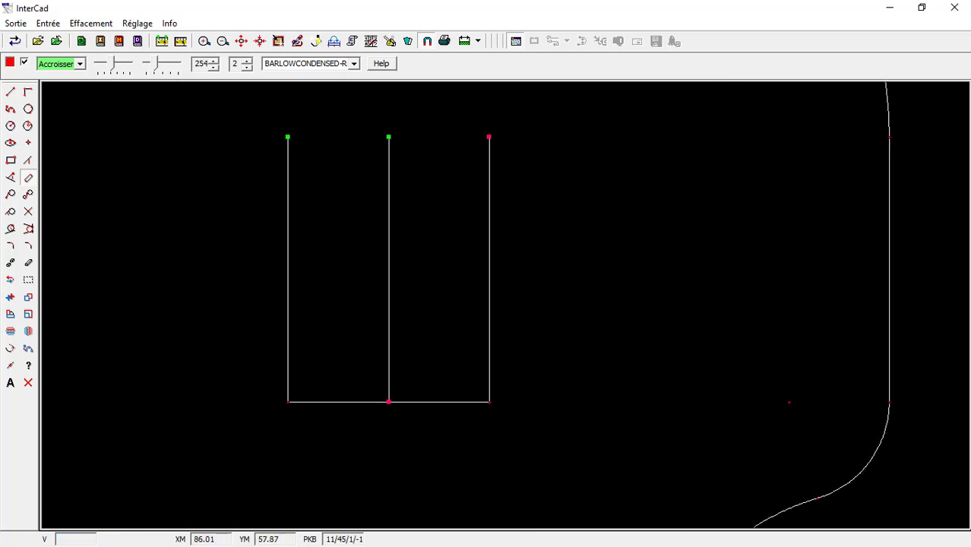
{"action": "left_click", "coordinate": [28, 126]}
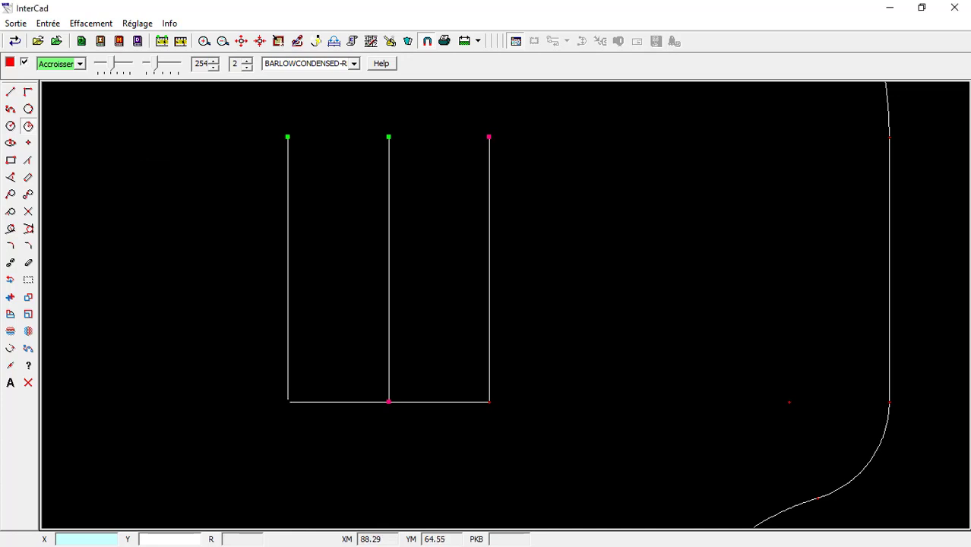
{"action": "left_click", "coordinate": [386, 402]}
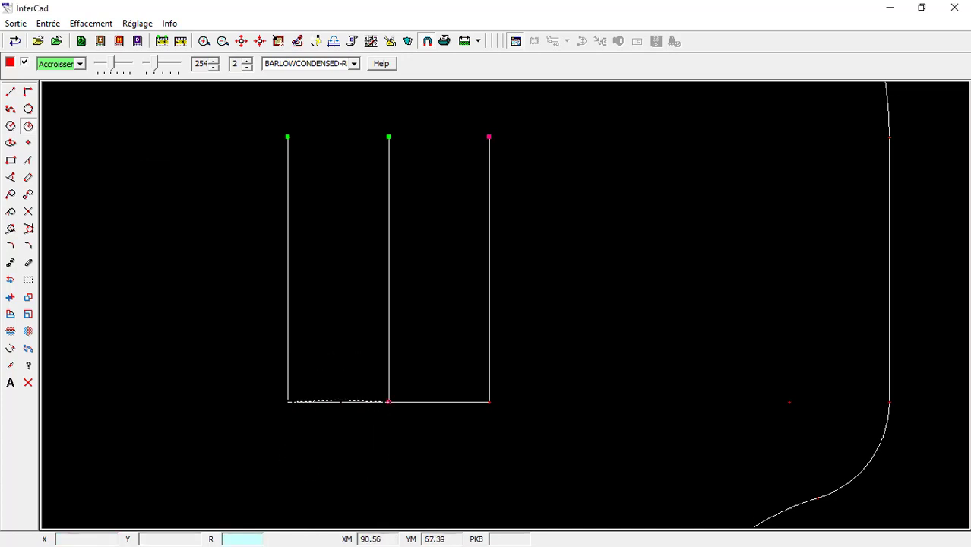
{"action": "left_click", "coordinate": [288, 399]}
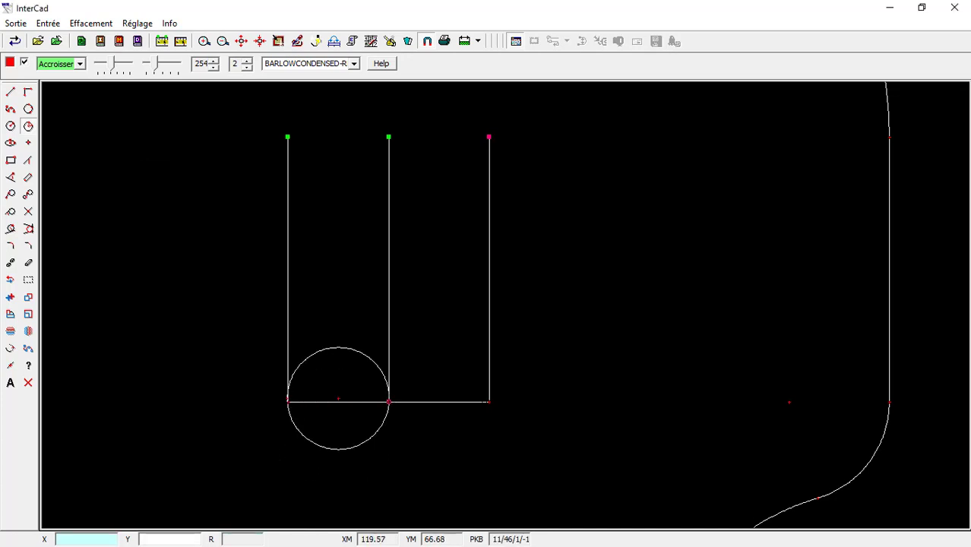
{"action": "left_click", "coordinate": [488, 402]}
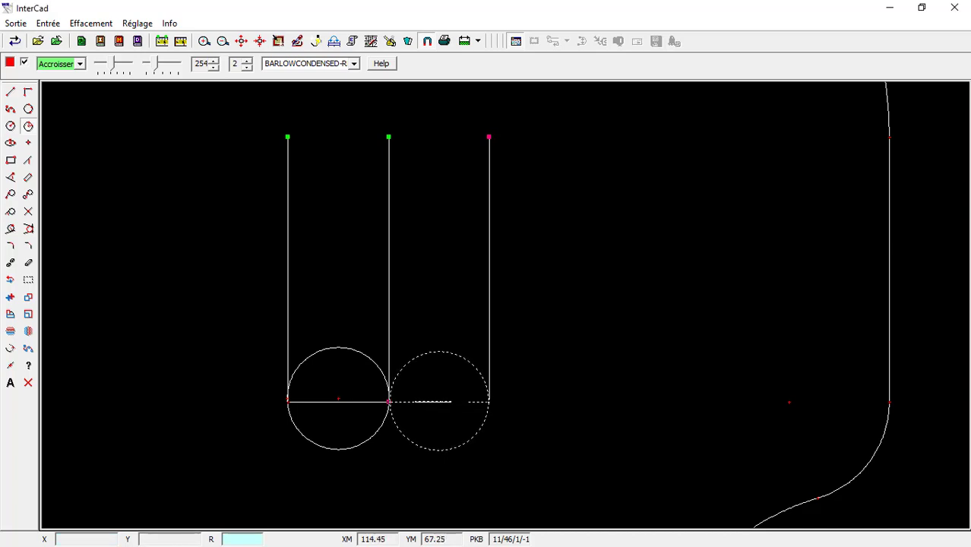
{"action": "left_click", "coordinate": [389, 401]}
Step: Trim both circles to their lower halves and remove the nose's centre line and straight base segment
{"action": "left_click", "coordinate": [11, 262]}
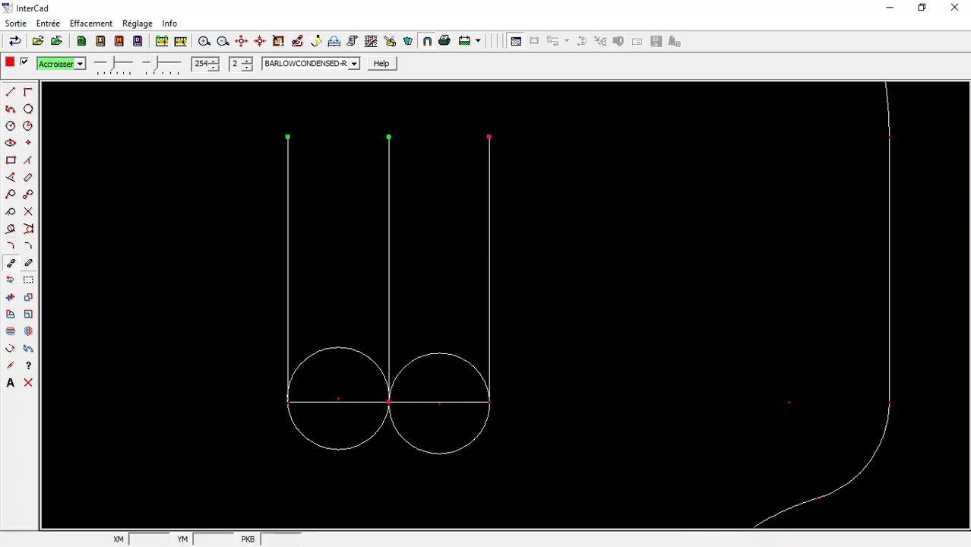
{"action": "left_click", "coordinate": [339, 347]}
{"action": "left_click", "coordinate": [439, 353]}
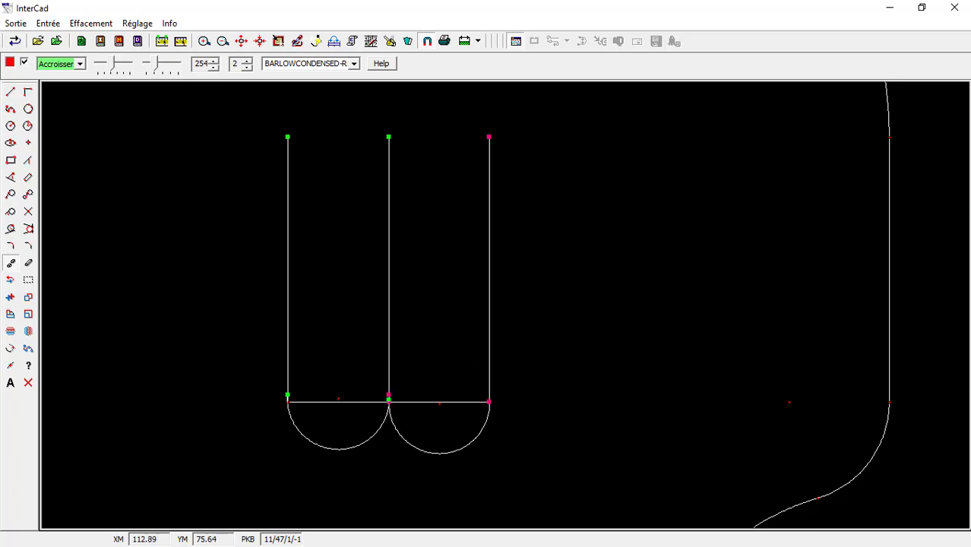
{"action": "left_click", "coordinate": [461, 402]}
{"action": "left_click", "coordinate": [388, 374]}
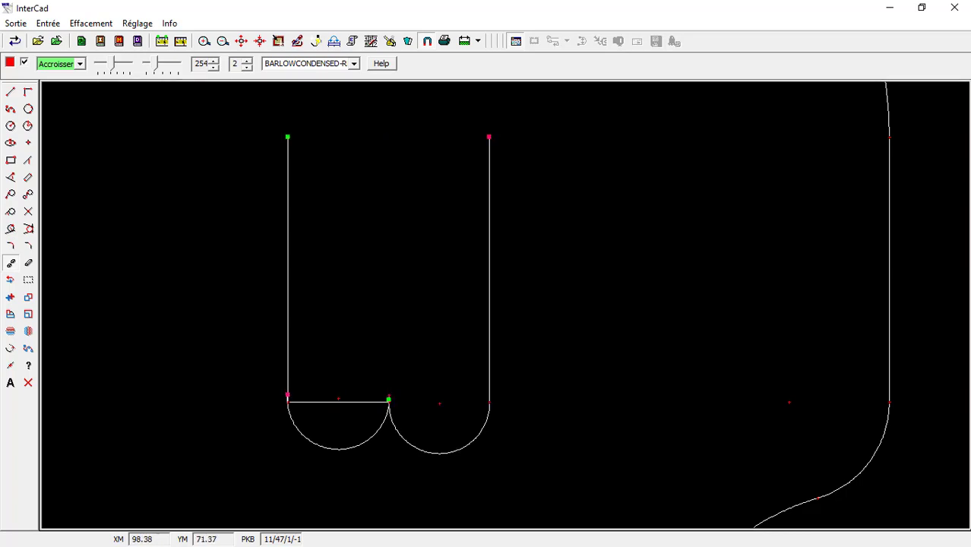
{"action": "left_click", "coordinate": [357, 402]}
Step: Try to remove the tiny leftover where the two nose arcs meet, and undo that removal
{"action": "scroll", "coordinate": [357, 403], "scroll_direction": "up", "scroll_amount": 5}
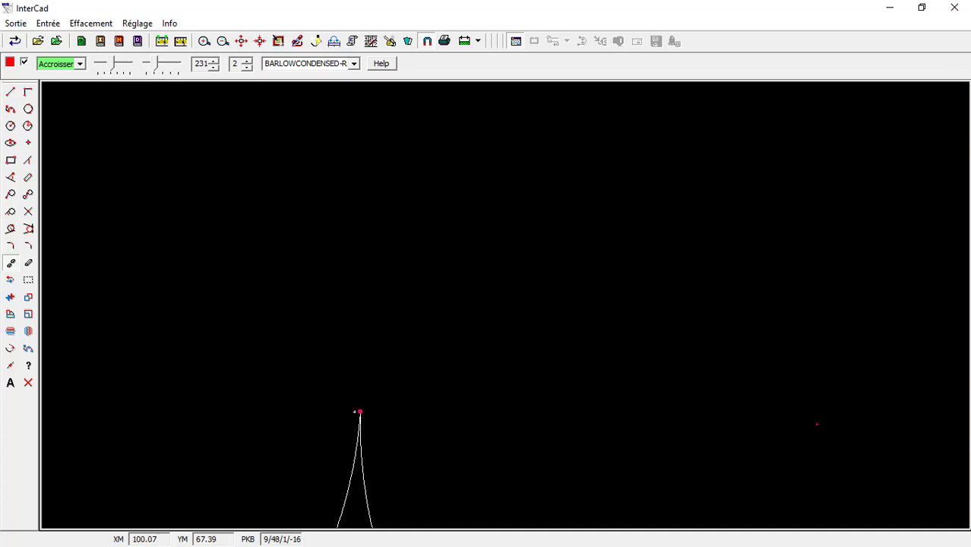
{"action": "left_click", "coordinate": [355, 411]}
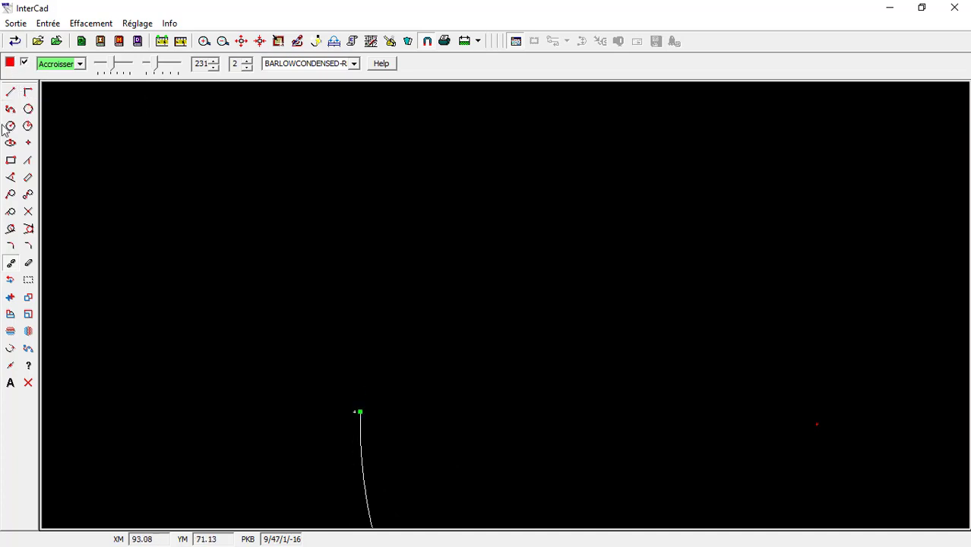
{"action": "left_click", "coordinate": [11, 279]}
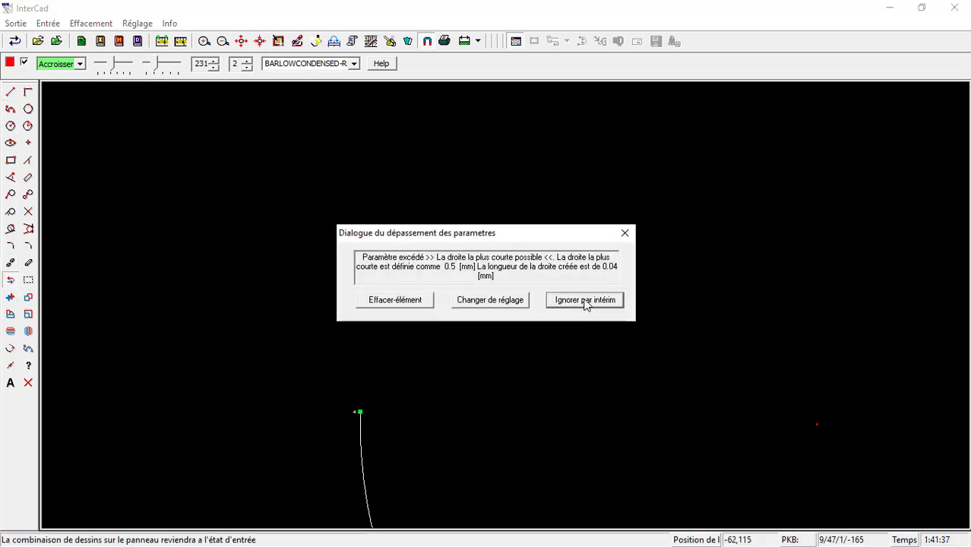
{"action": "left_click", "coordinate": [584, 301]}
{"action": "left_click", "coordinate": [624, 234]}
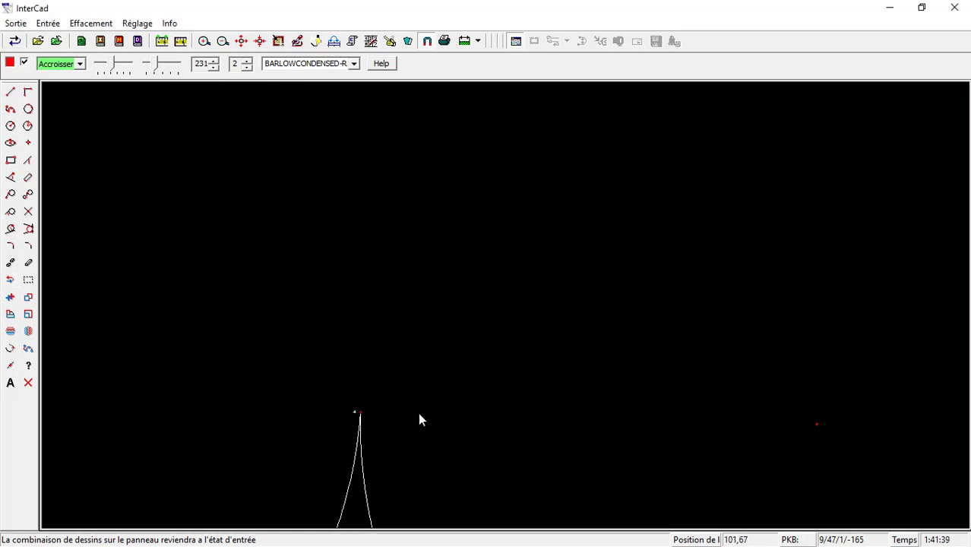
{"action": "scroll", "coordinate": [348, 404], "scroll_direction": "up", "scroll_amount": 8}
{"action": "scroll", "coordinate": [342, 374], "scroll_direction": "down", "scroll_amount": 4}
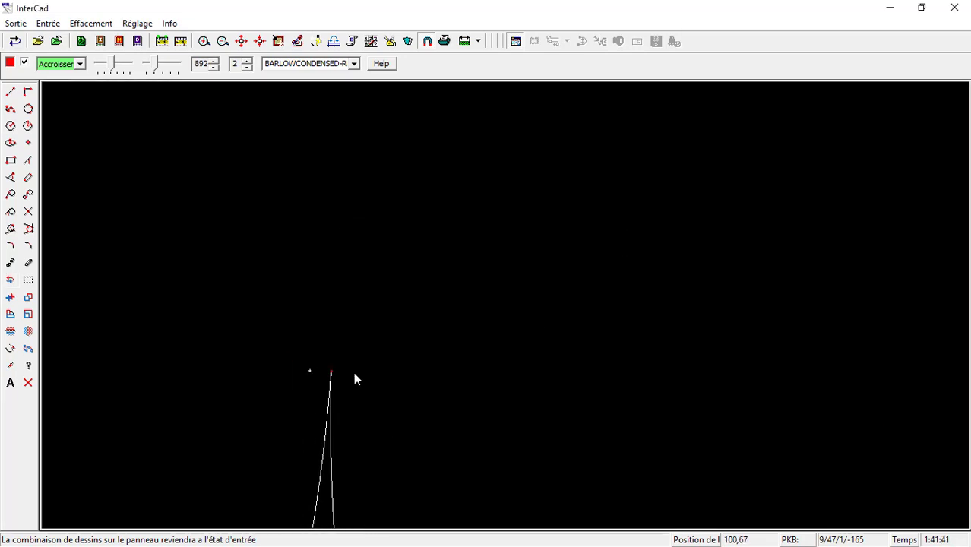
{"action": "scroll", "coordinate": [354, 374], "scroll_direction": "down", "scroll_amount": 5}
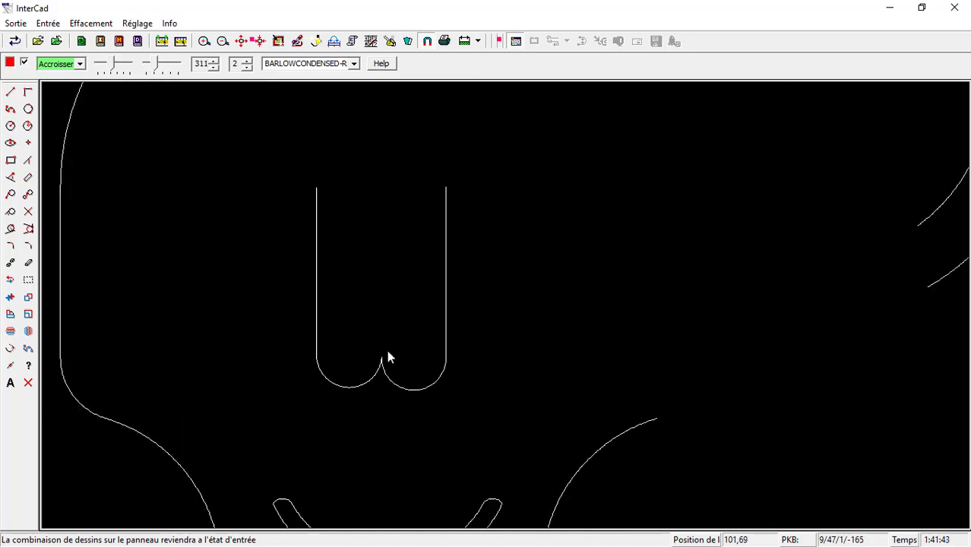
{"action": "scroll", "coordinate": [389, 347], "scroll_direction": "down", "scroll_amount": 2}
{"action": "middle_click_drag", "start_coordinate": [389, 340], "coordinate": [389, 408]}
{"action": "scroll", "coordinate": [425, 405], "scroll_direction": "up", "scroll_amount": 2}
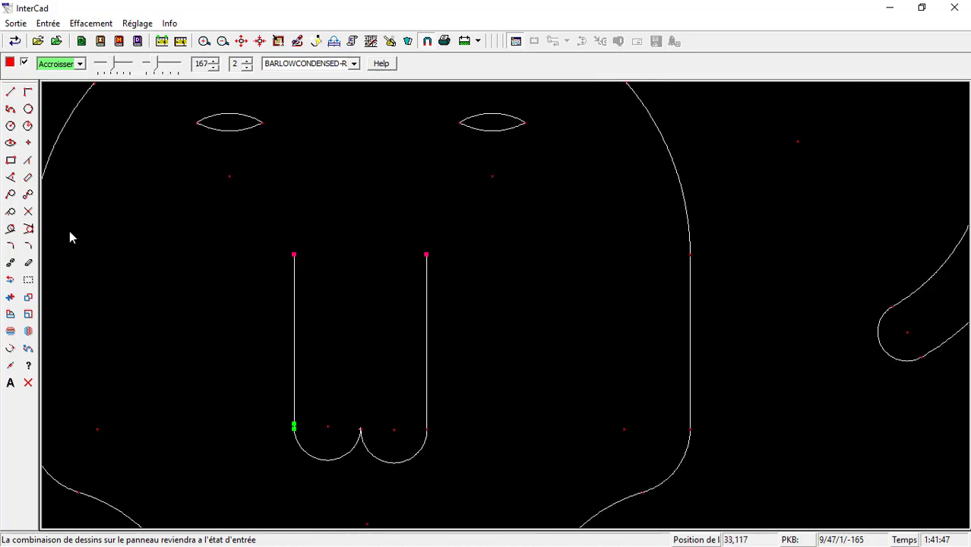
{"action": "left_click", "coordinate": [12, 94]}
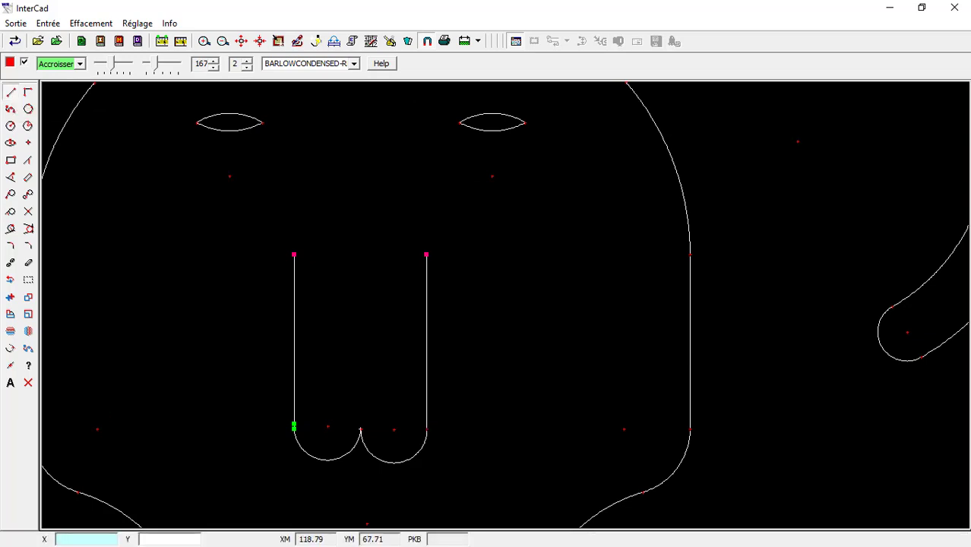
{"action": "left_click", "coordinate": [421, 427]}
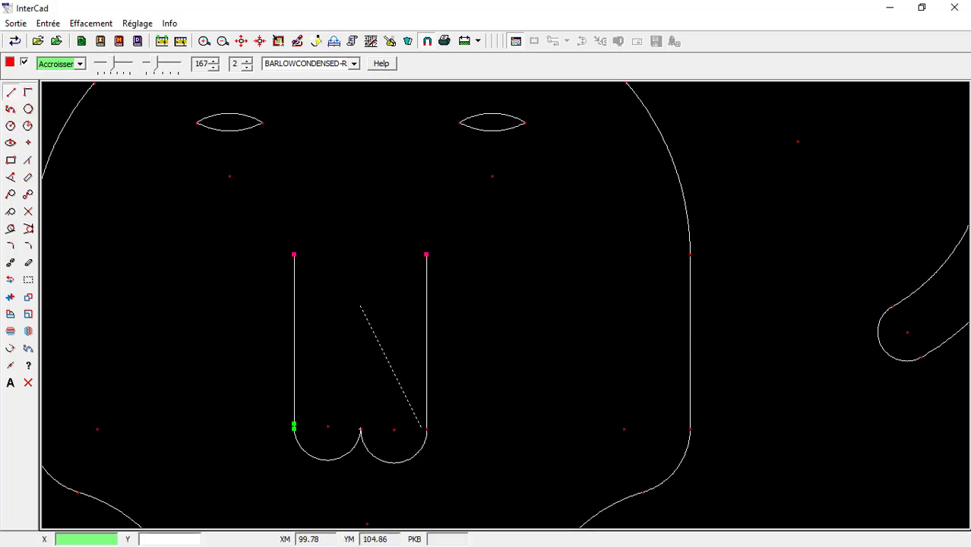
{"action": "key", "text": "Escape"}
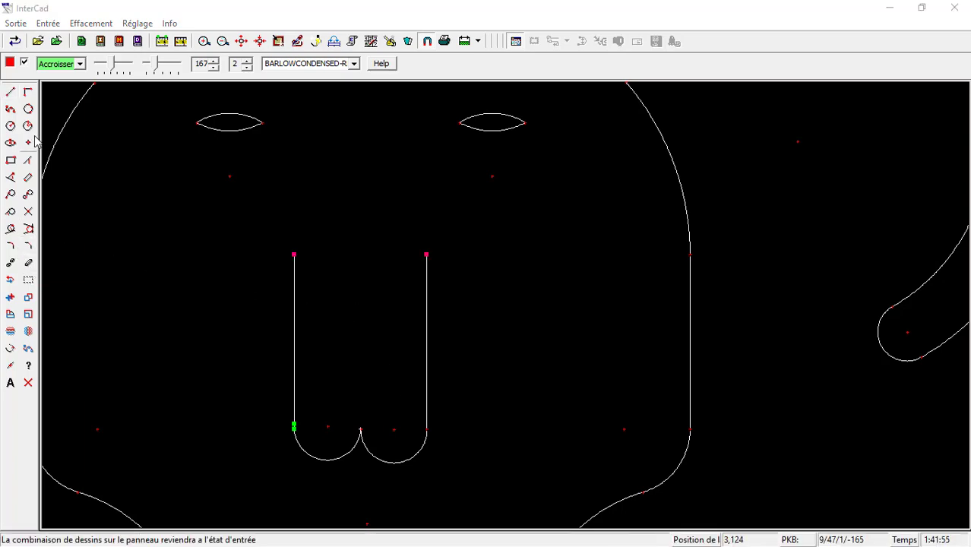
Step: Draw a vertical centre line parallel to the left nose line, through the point where the two arcs meet
{"action": "left_click", "coordinate": [29, 172]}
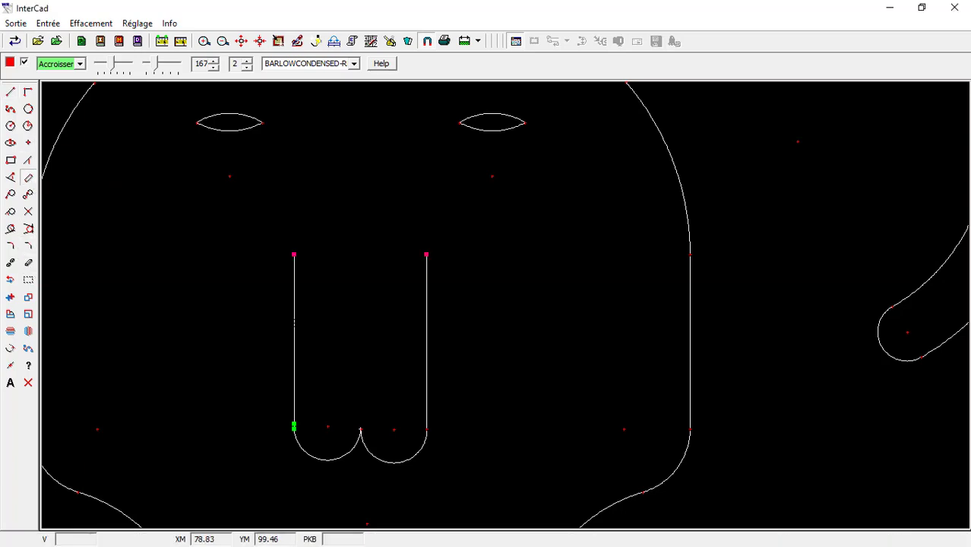
{"action": "left_click", "coordinate": [294, 326]}
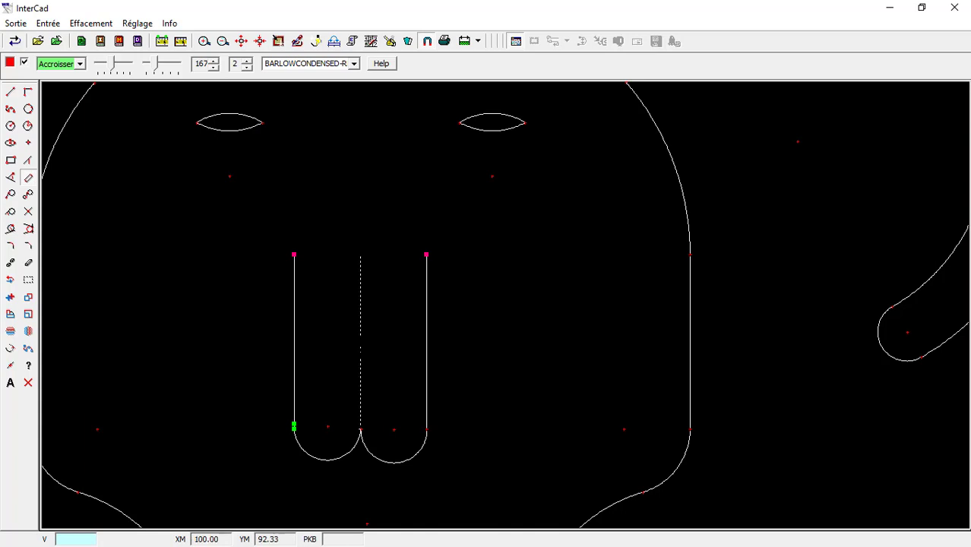
{"action": "left_click", "coordinate": [360, 348]}
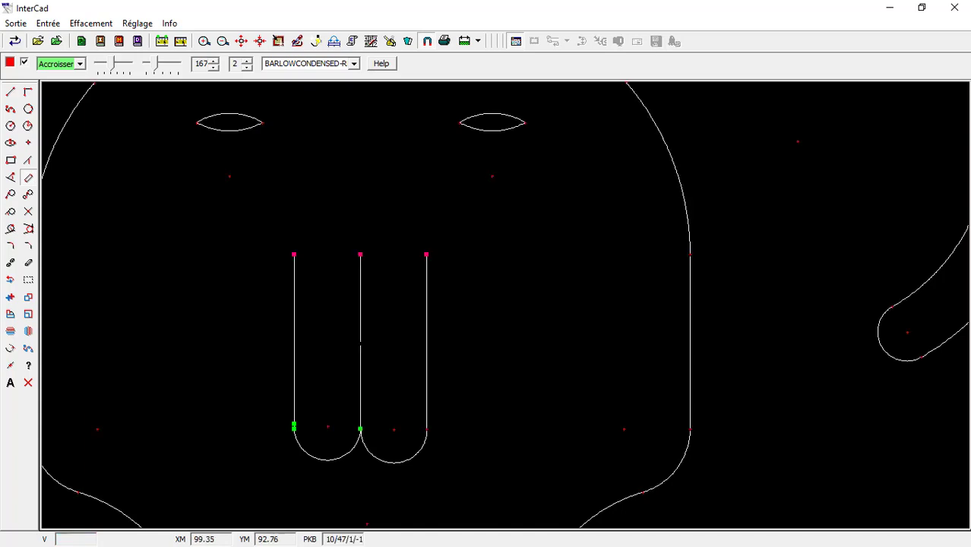
Step: Draw a slanted line from the nose's lower right corner to the centre line and mirror it about that centre line
{"action": "left_click", "coordinate": [9, 92]}
{"action": "left_click", "coordinate": [426, 429]}
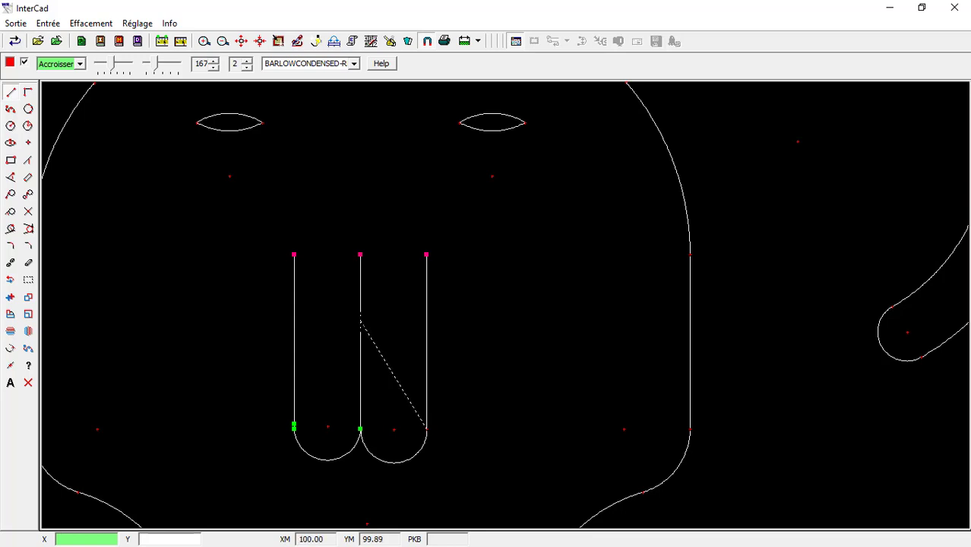
{"action": "left_click", "coordinate": [360, 319]}
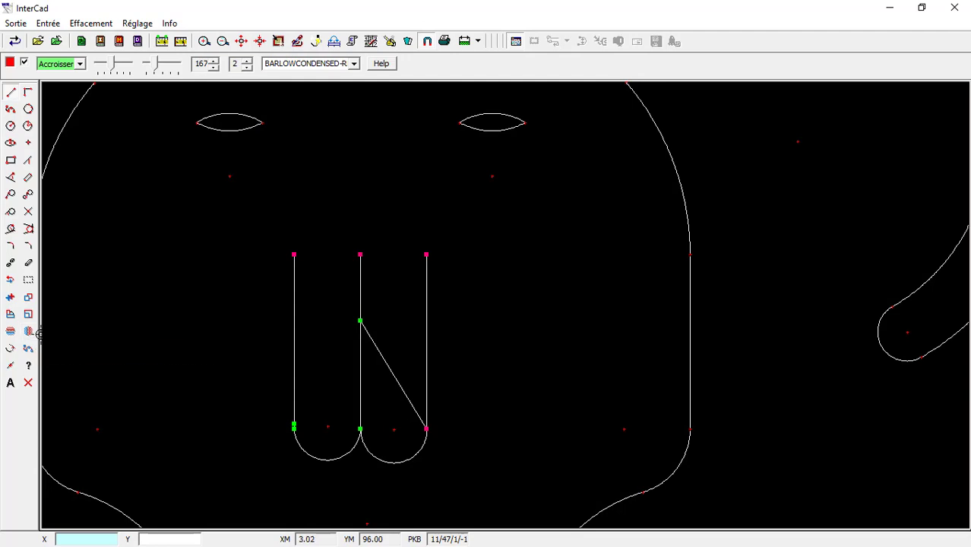
{"action": "left_click", "coordinate": [28, 279]}
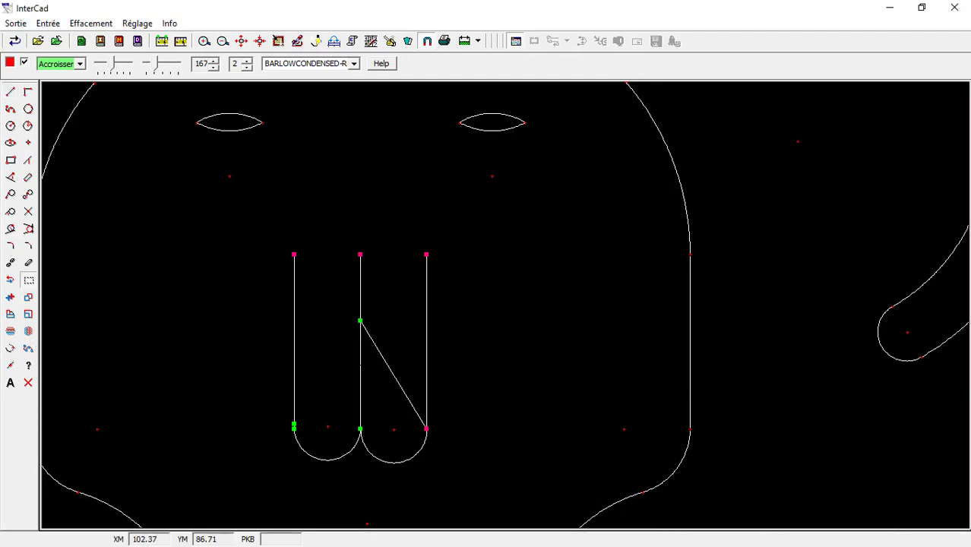
{"action": "left_click", "coordinate": [389, 368]}
{"action": "left_click", "coordinate": [28, 331]}
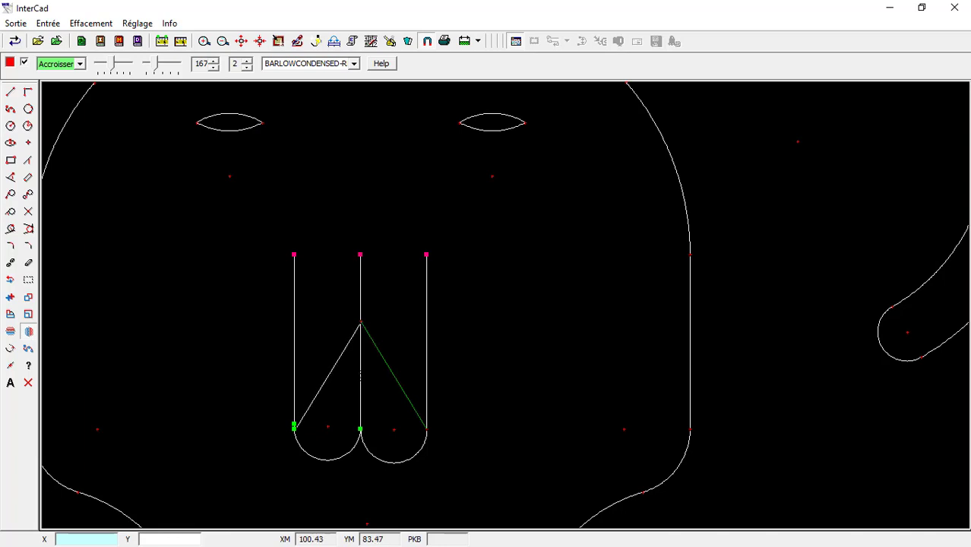
{"action": "left_click", "coordinate": [360, 373]}
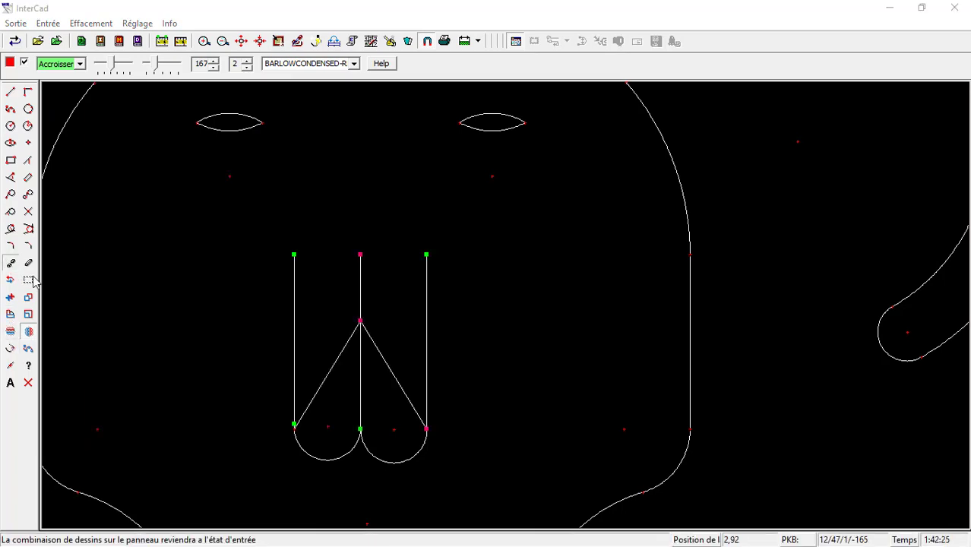
Step: Remove the nose's two outer vertical lines, its centre line and the tiny leftover segment at the lower left corner
{"action": "left_click", "coordinate": [11, 262]}
{"action": "left_click", "coordinate": [295, 346]}
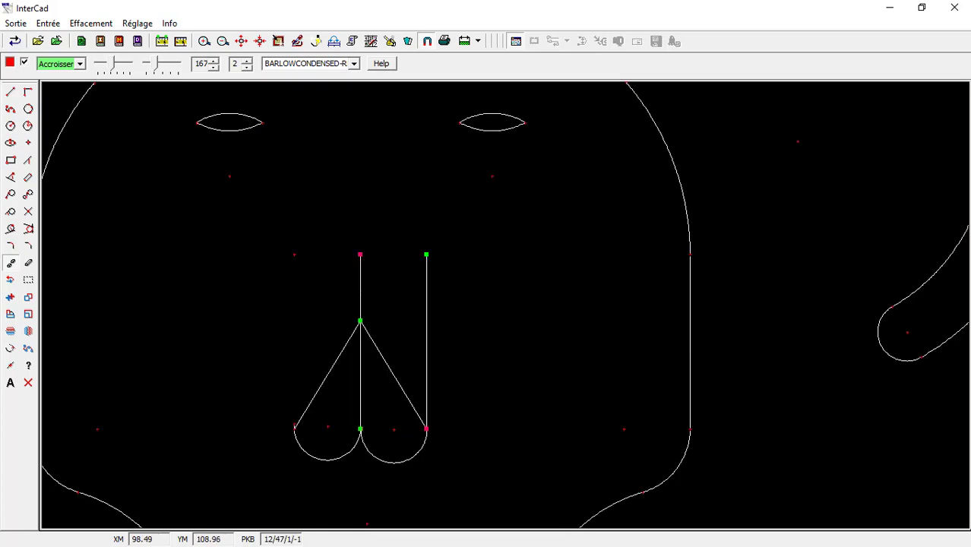
{"action": "left_click", "coordinate": [360, 288]}
{"action": "left_click", "coordinate": [360, 372]}
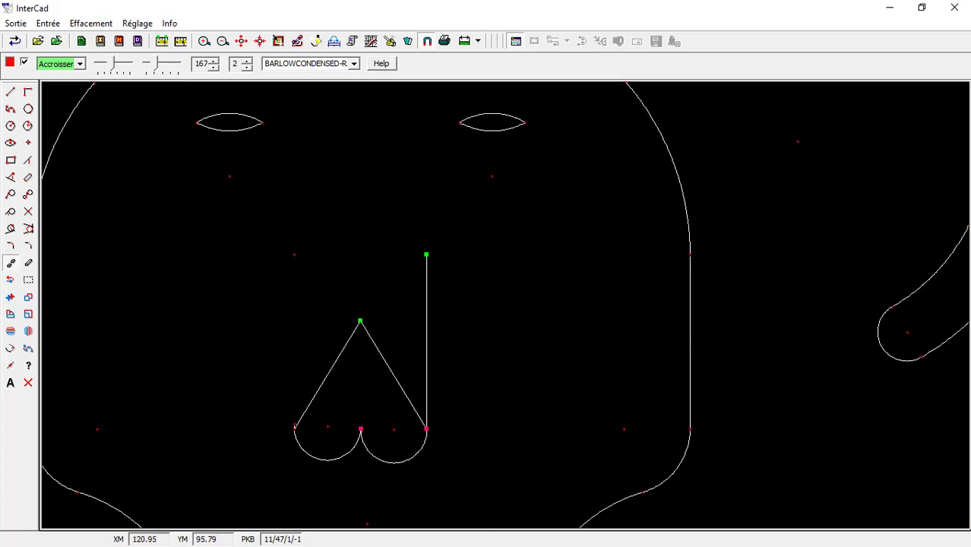
{"action": "left_click", "coordinate": [427, 274]}
{"action": "scroll", "coordinate": [360, 319], "scroll_direction": "up", "scroll_amount": 1}
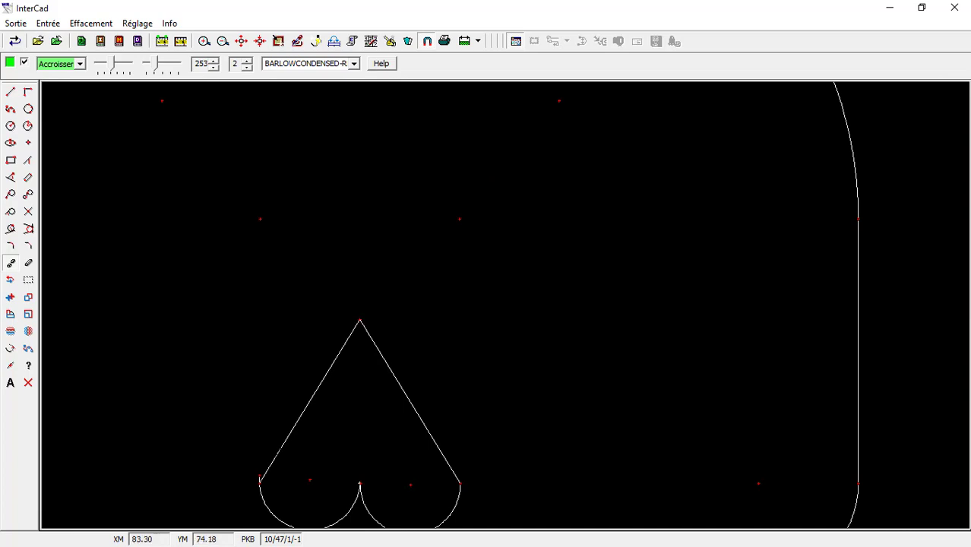
{"action": "scroll", "coordinate": [258, 478], "scroll_direction": "up", "scroll_amount": 3}
{"action": "left_click", "coordinate": [255, 480]}
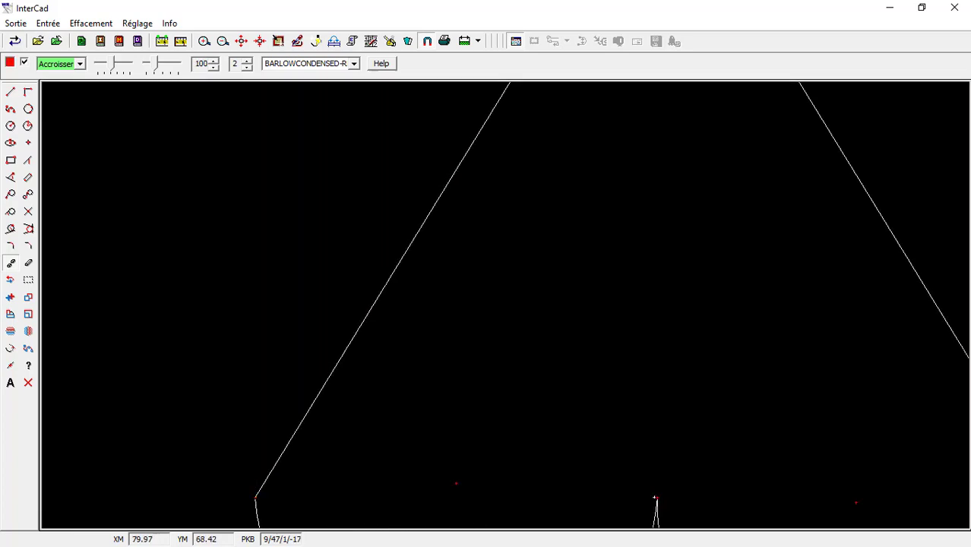
{"action": "scroll", "coordinate": [296, 463], "scroll_direction": "down", "scroll_amount": 10}
{"action": "scroll", "coordinate": [408, 346], "scroll_direction": "up", "scroll_amount": 1}
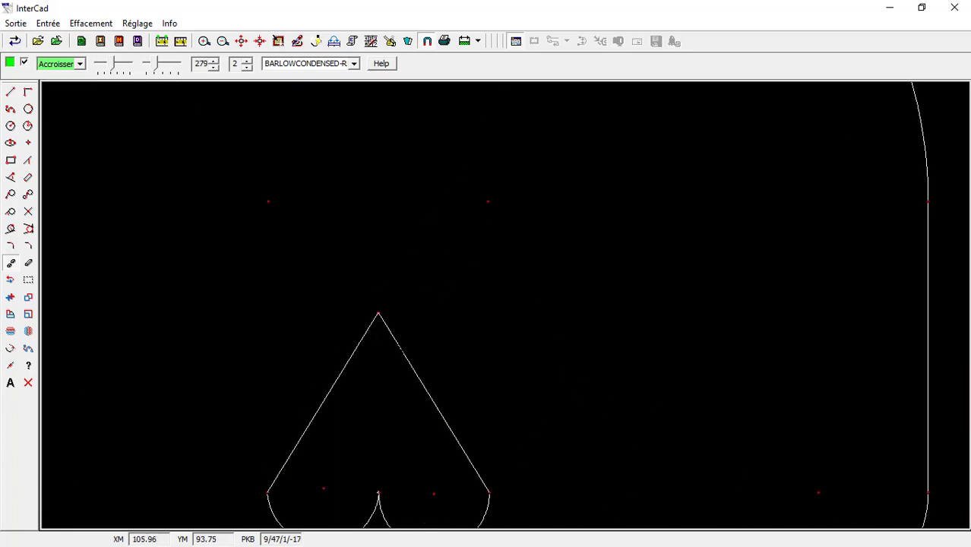
Step: Fillet the apex where the two slanted nose lines meet
{"action": "left_click", "coordinate": [11, 245]}
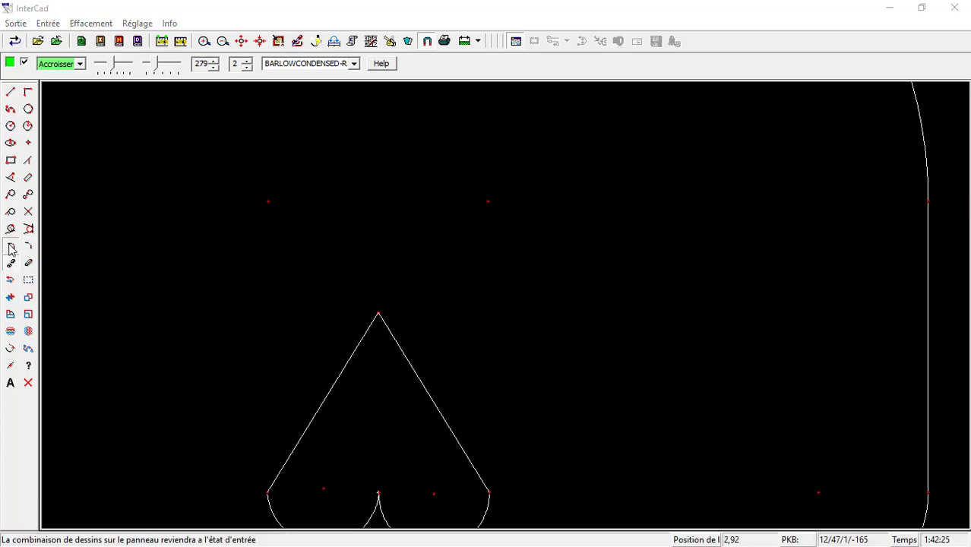
{"action": "left_click", "coordinate": [402, 351]}
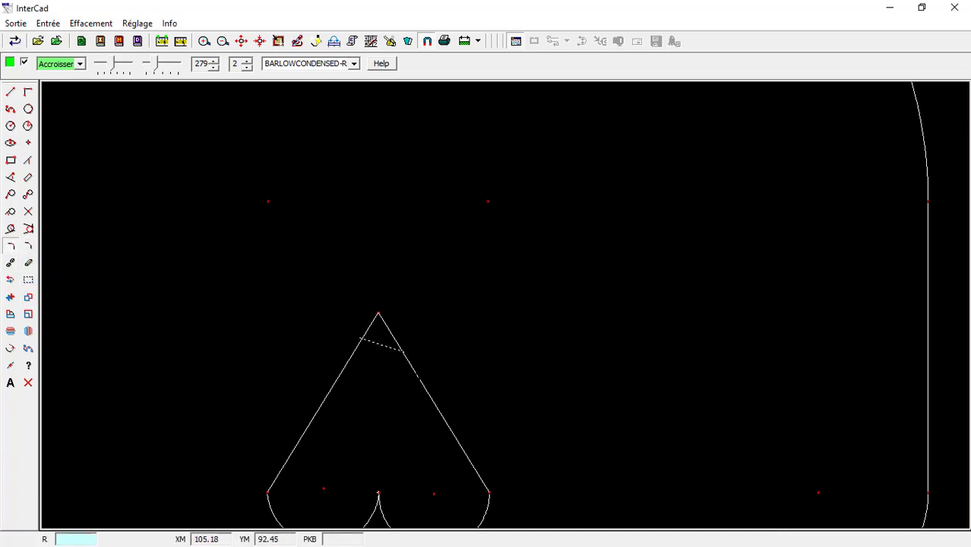
{"action": "key", "text": "Return"}
{"action": "scroll", "coordinate": [460, 465], "scroll_direction": "down", "scroll_amount": 15}
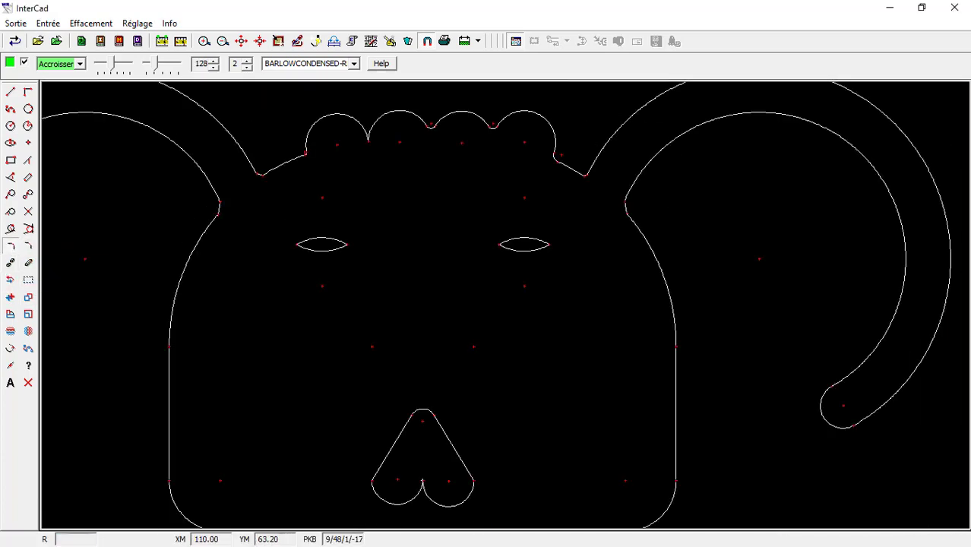
Step: Fillet the notch between the nose's two lobes, and round both lower nose corners with radius 2
{"action": "scroll", "coordinate": [464, 486], "scroll_direction": "up", "scroll_amount": 20}
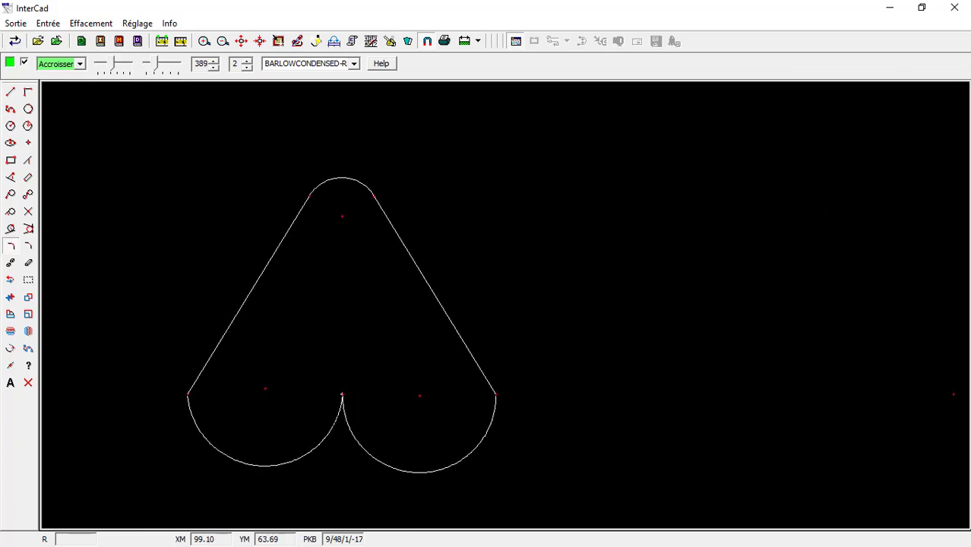
{"action": "key", "text": "Return"}
{"action": "key", "text": "Return"}
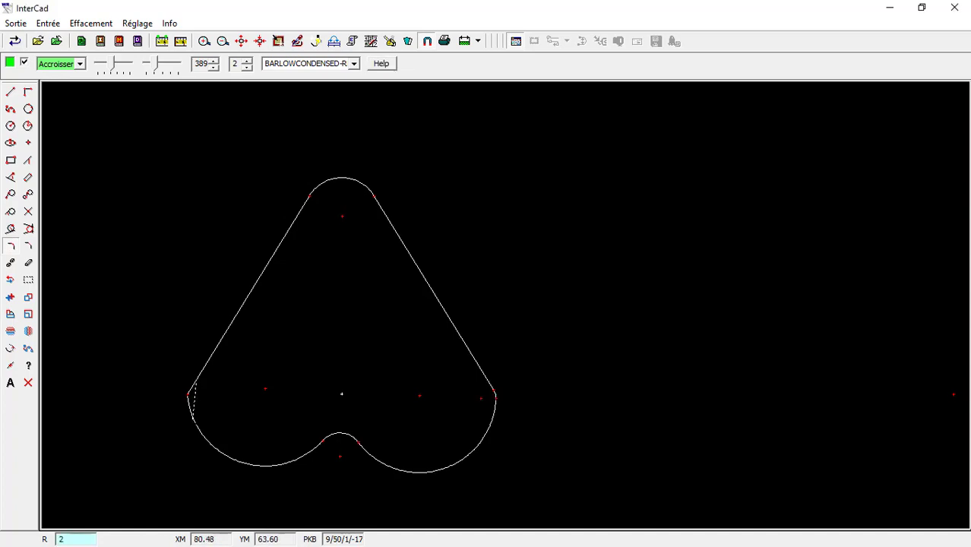
{"action": "key", "text": "Return"}
{"action": "scroll", "coordinate": [272, 413], "scroll_direction": "down", "scroll_amount": 8}
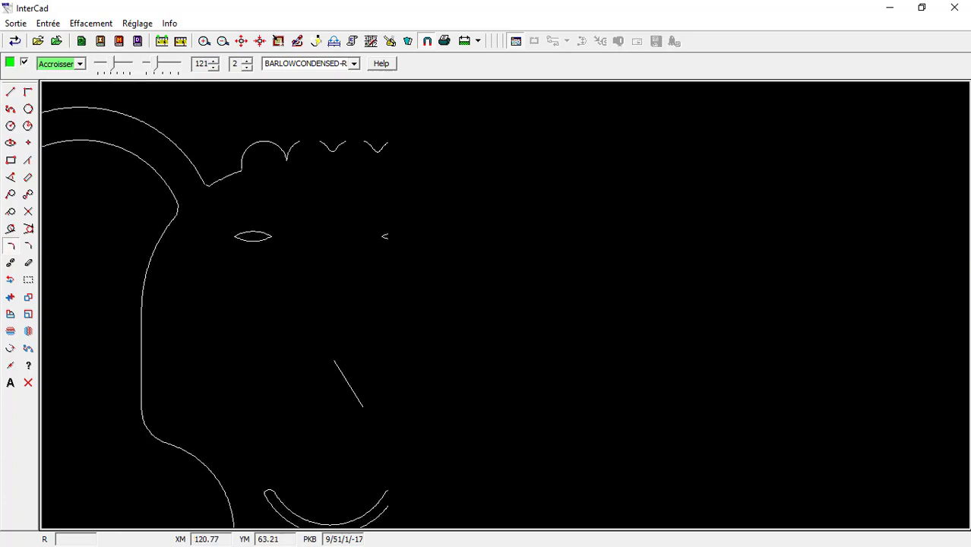
Step: Select the right eye and check its original X and Y size in the drawing resize settings
{"action": "scroll", "coordinate": [604, 326], "scroll_direction": "down", "scroll_amount": 2}
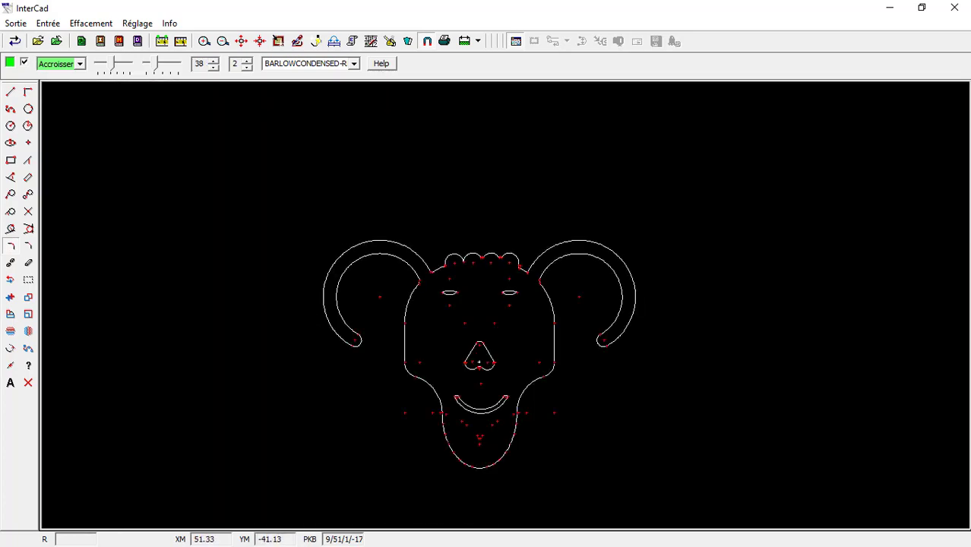
{"action": "scroll", "coordinate": [478, 363], "scroll_direction": "up", "scroll_amount": 5}
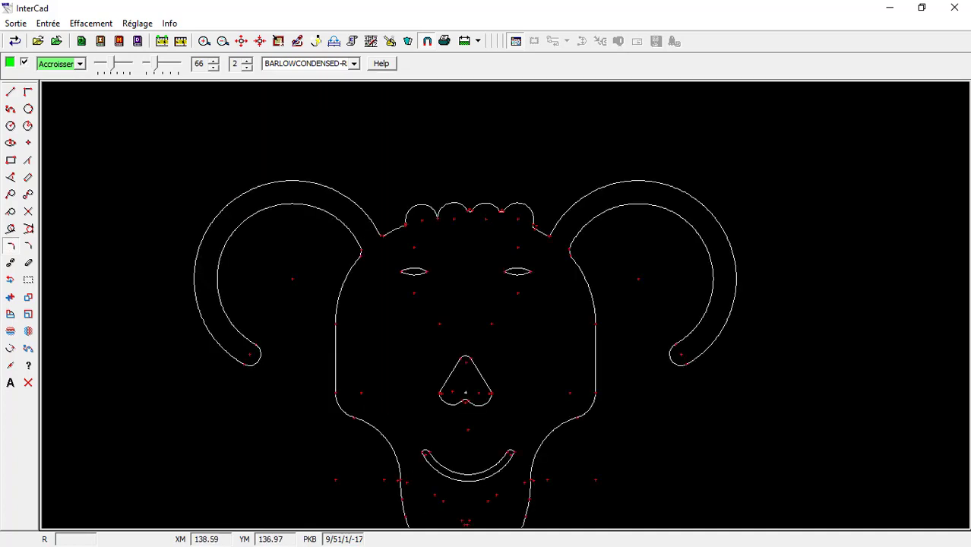
{"action": "scroll", "coordinate": [505, 304], "scroll_direction": "down", "scroll_amount": 5}
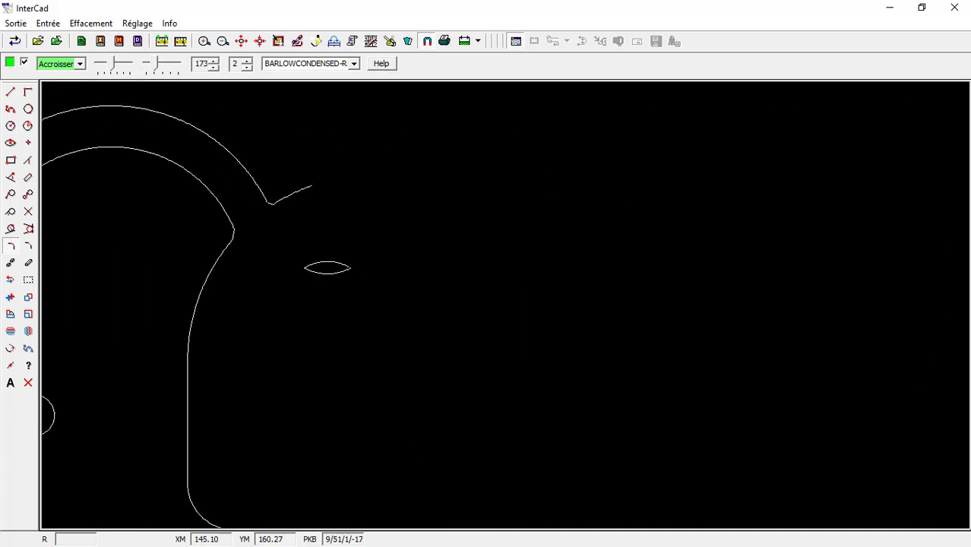
{"action": "scroll", "coordinate": [433, 312], "scroll_direction": "up", "scroll_amount": 4}
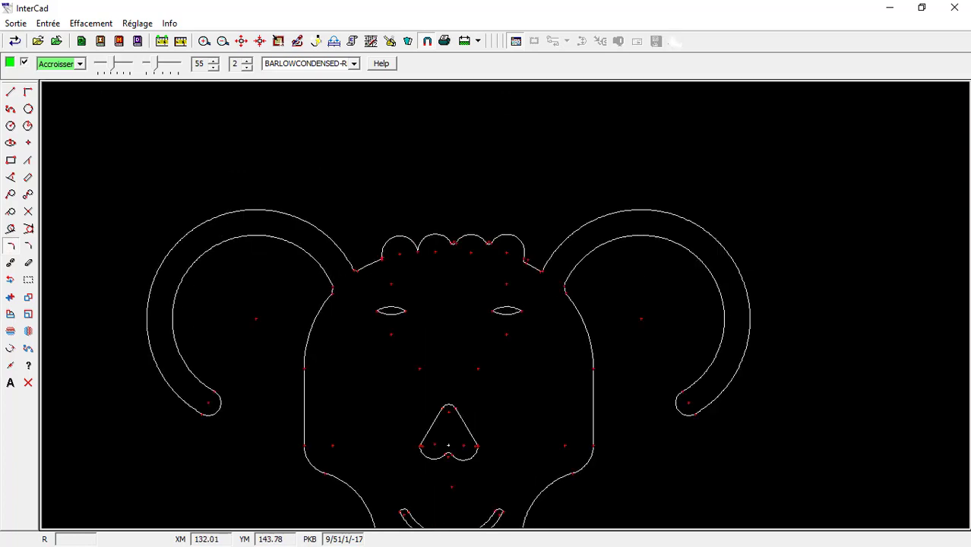
{"action": "left_click", "coordinate": [32, 282]}
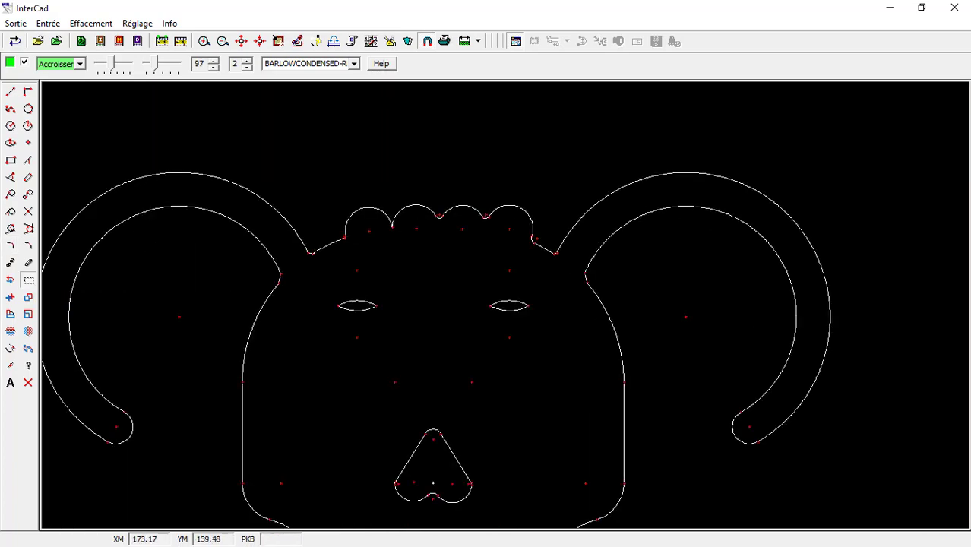
{"action": "left_click_drag", "start_coordinate": [542, 327], "coordinate": [542, 327]}
{"action": "scroll", "coordinate": [509, 316], "scroll_direction": "up", "scroll_amount": 2}
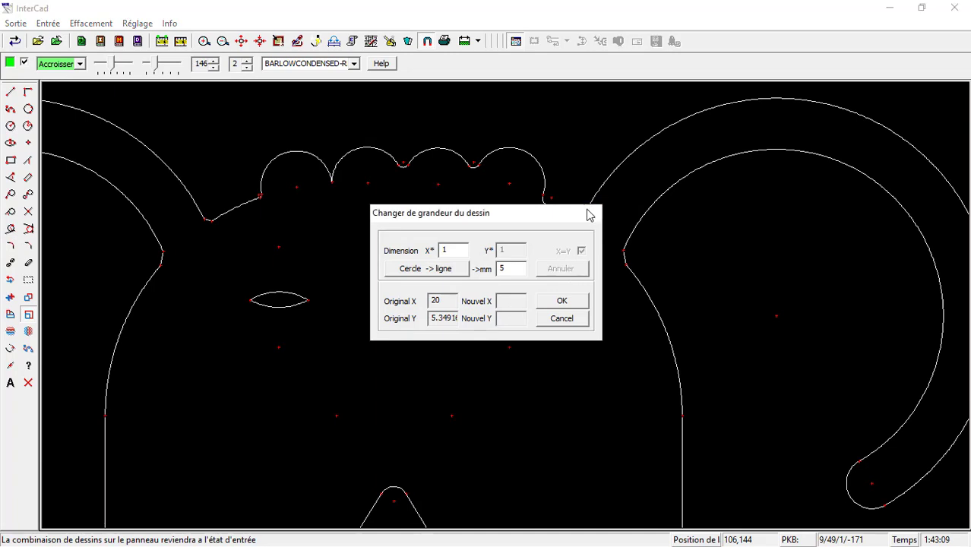
{"action": "left_click", "coordinate": [591, 213]}
{"action": "left_click", "coordinate": [28, 280]}
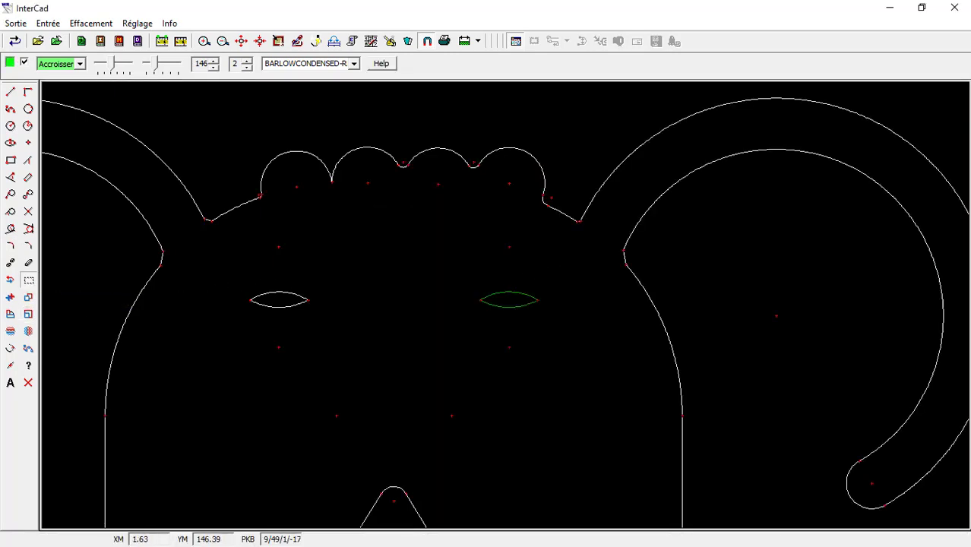
{"action": "left_click", "coordinate": [28, 316]}
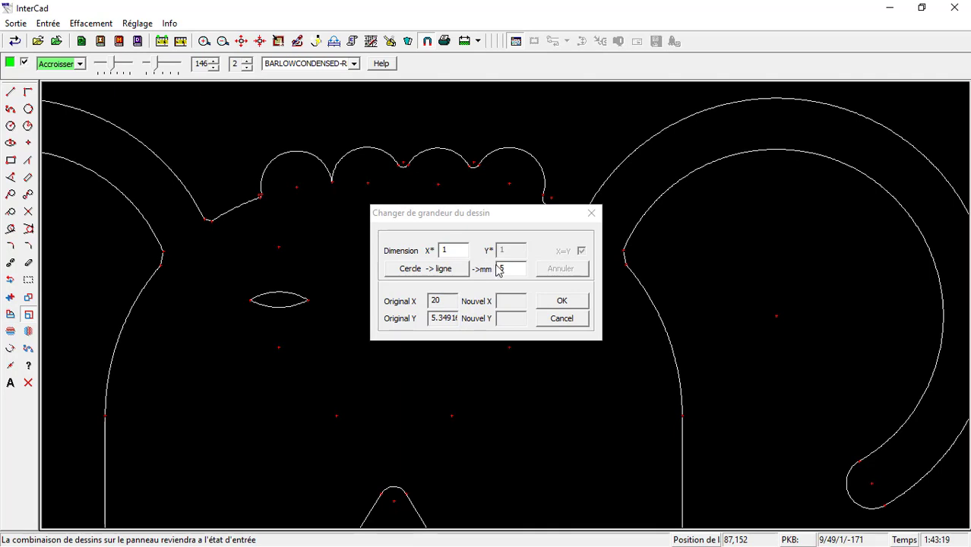
{"action": "left_click", "coordinate": [558, 302]}
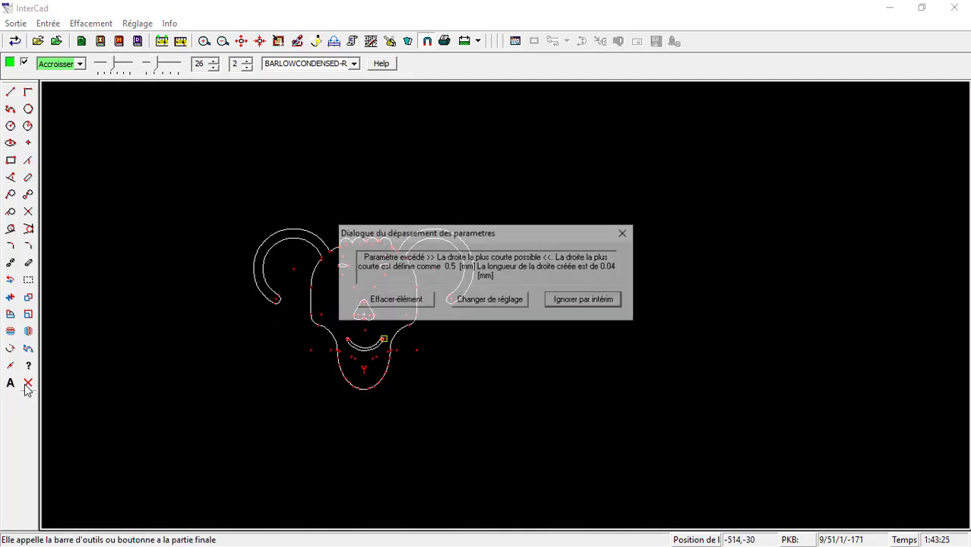
Step: Finalise the drawing with its points included, order the contours nose, mouth, right eye, left eye and head outline, and return to drawing
{"action": "left_click", "coordinate": [600, 296]}
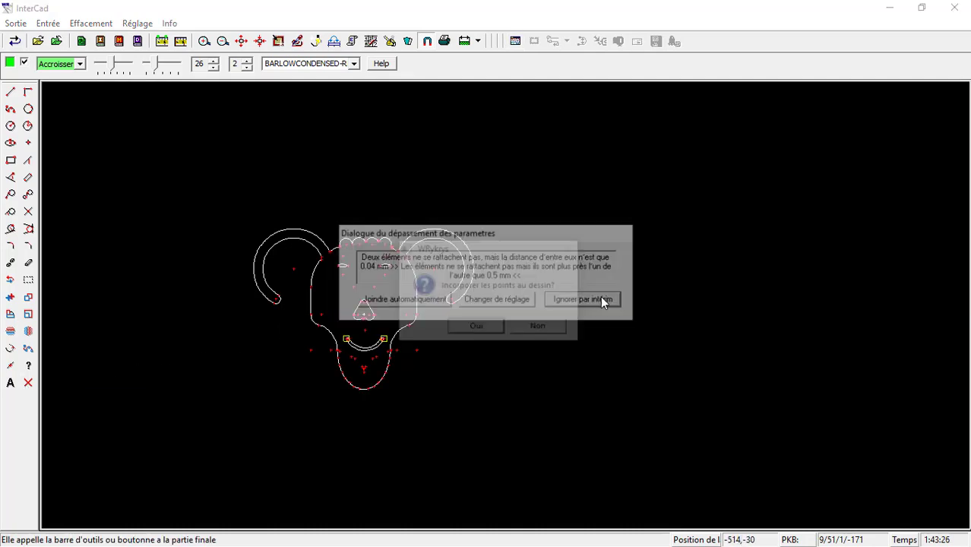
{"action": "left_click", "coordinate": [493, 329]}
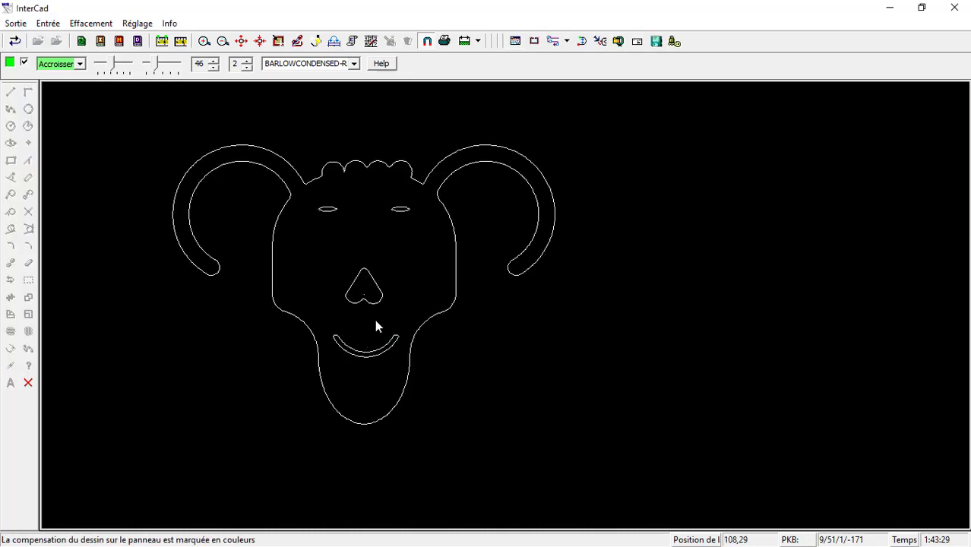
{"action": "left_click", "coordinate": [552, 41]}
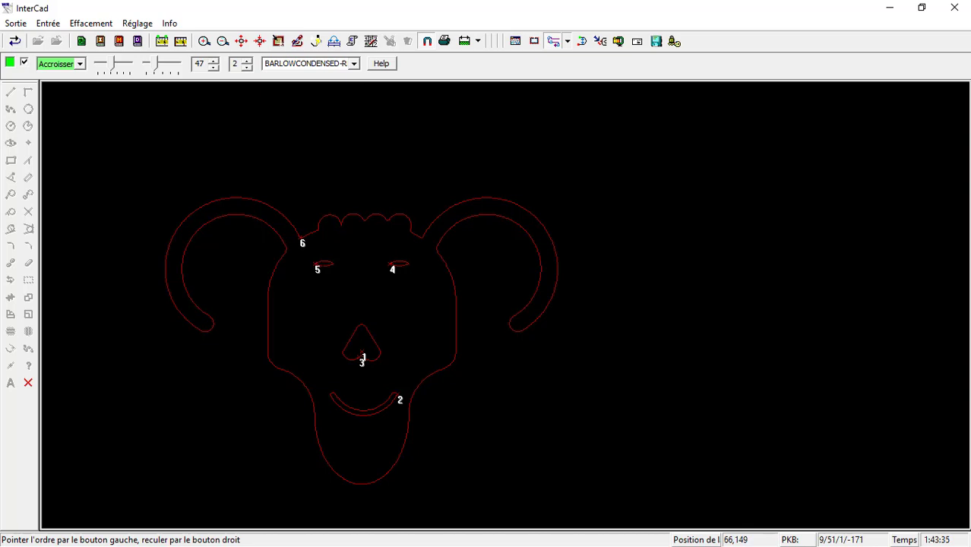
{"action": "left_click", "coordinate": [362, 352]}
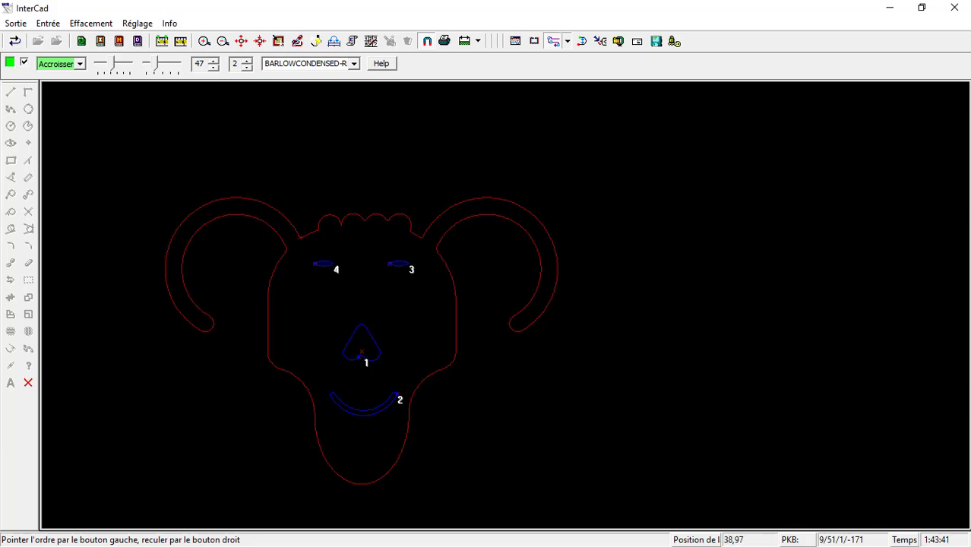
{"action": "left_click", "coordinate": [301, 237]}
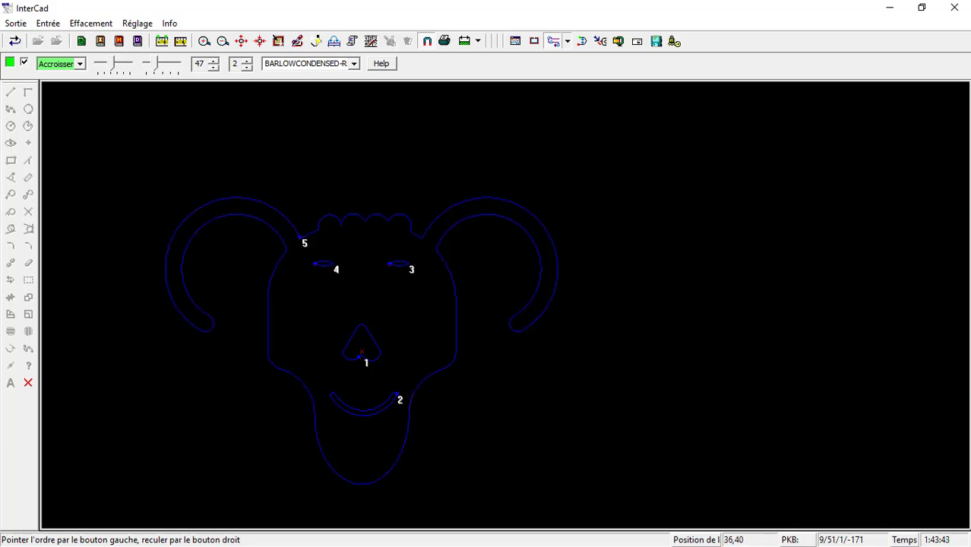
{"action": "left_click", "coordinate": [362, 354]}
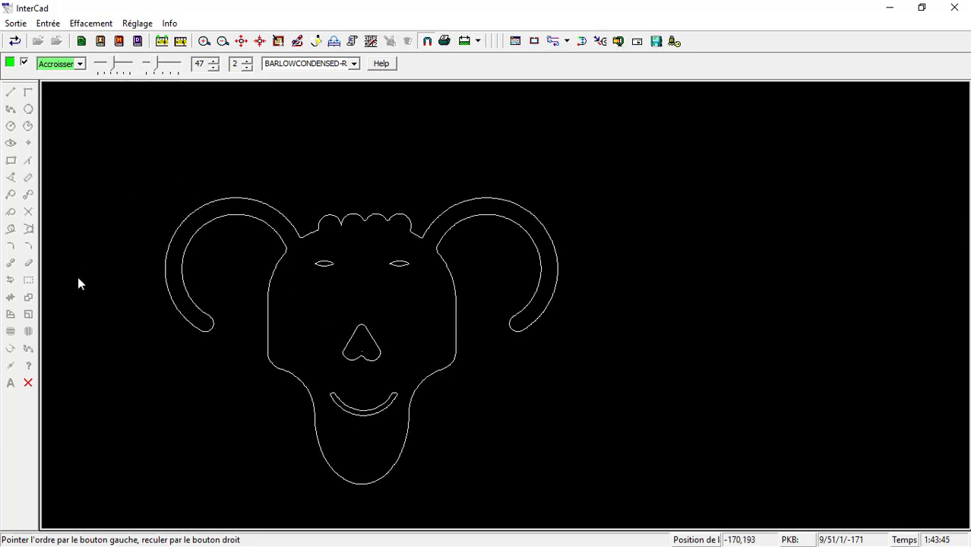
{"action": "left_click", "coordinate": [28, 383]}
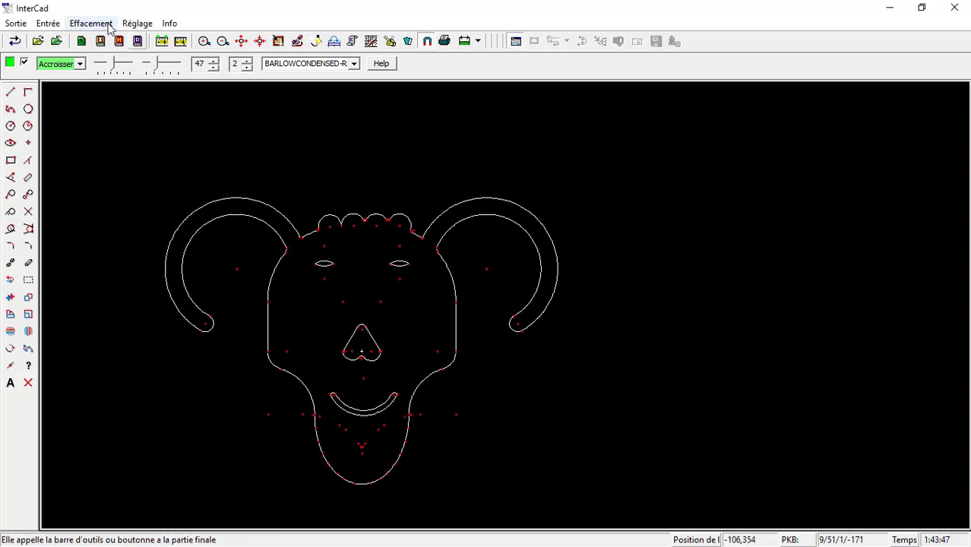
Step: Erase the leftover free point inside the nose
{"action": "left_click", "coordinate": [90, 24]}
{"action": "left_click", "coordinate": [122, 55]}
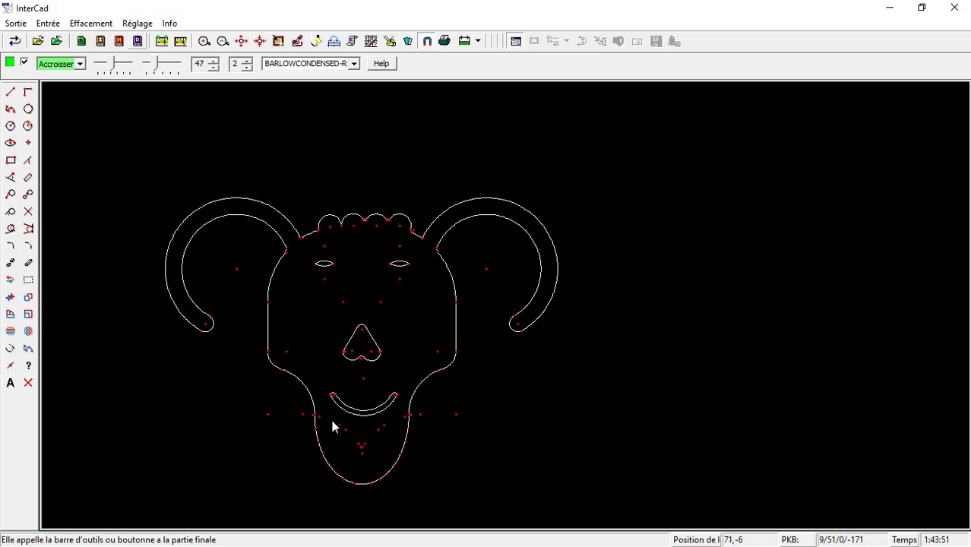
{"action": "scroll", "coordinate": [296, 417], "scroll_direction": "down", "scroll_amount": 2}
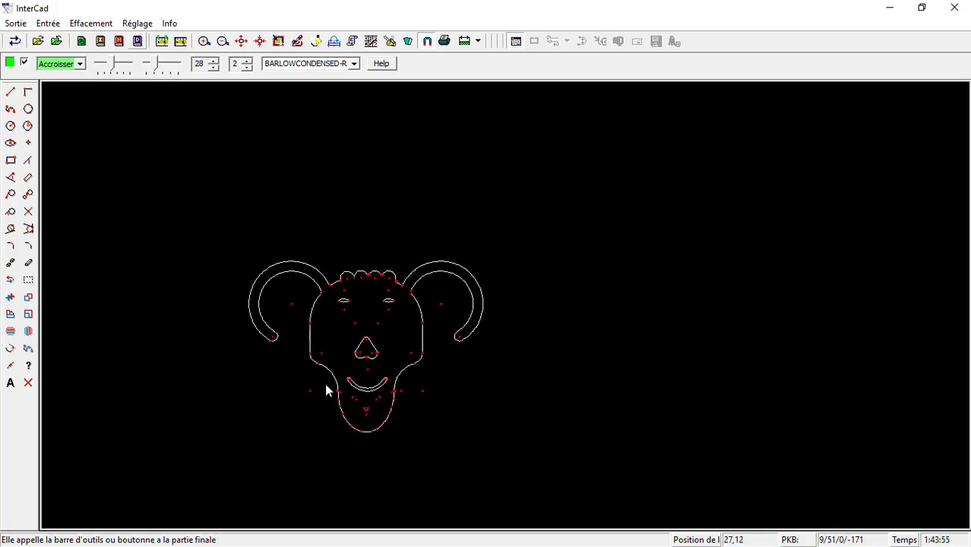
Step: Finalise the drawing, ignoring the small-gap warning, order the contours right eye, left eye, nose, mouth and head outline, and return to drawing
{"action": "left_click", "coordinate": [28, 385]}
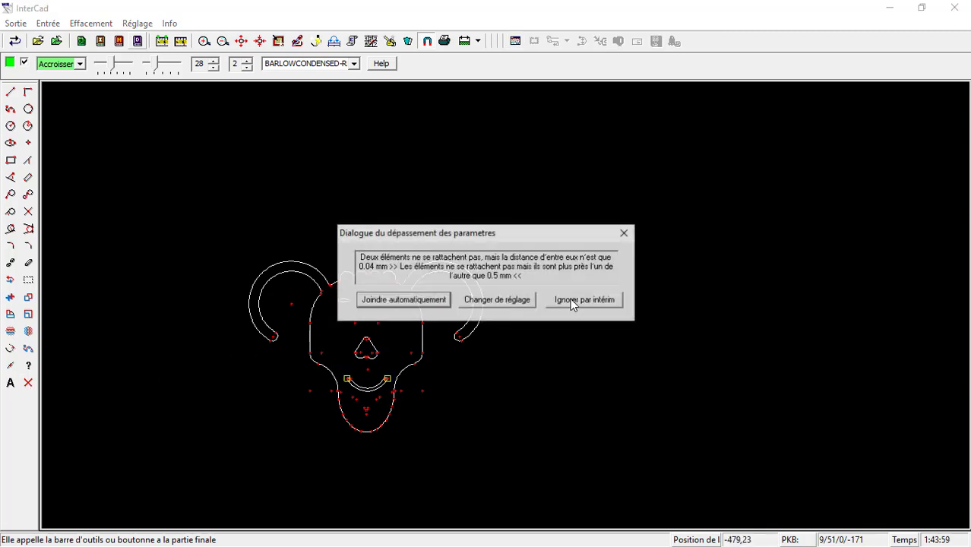
{"action": "left_click", "coordinate": [572, 301]}
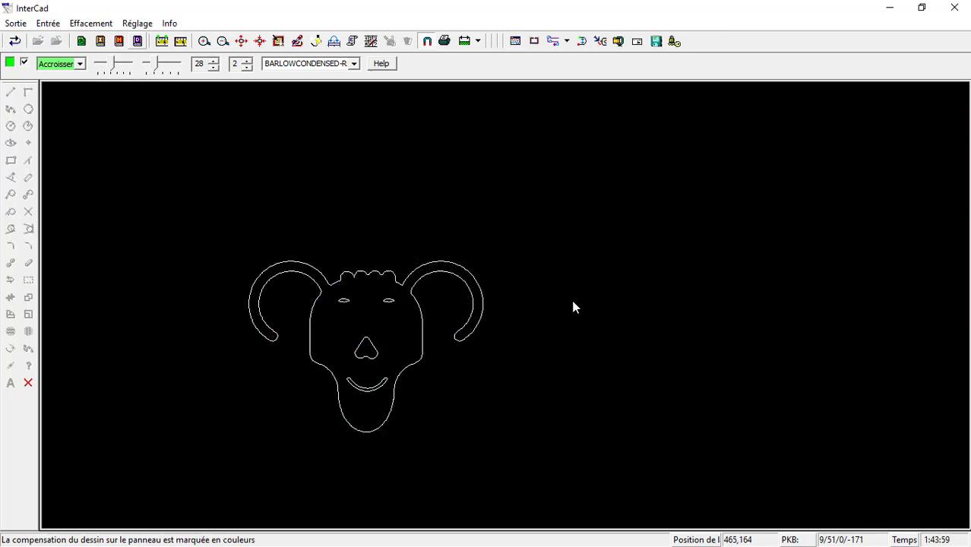
{"action": "left_click", "coordinate": [552, 43]}
{"action": "left_click", "coordinate": [386, 302]}
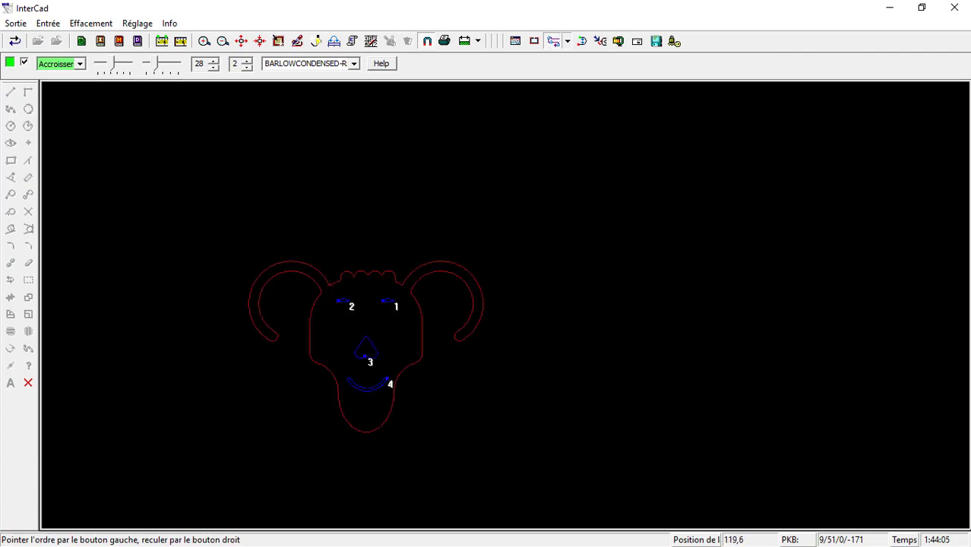
{"action": "left_click", "coordinate": [338, 403]}
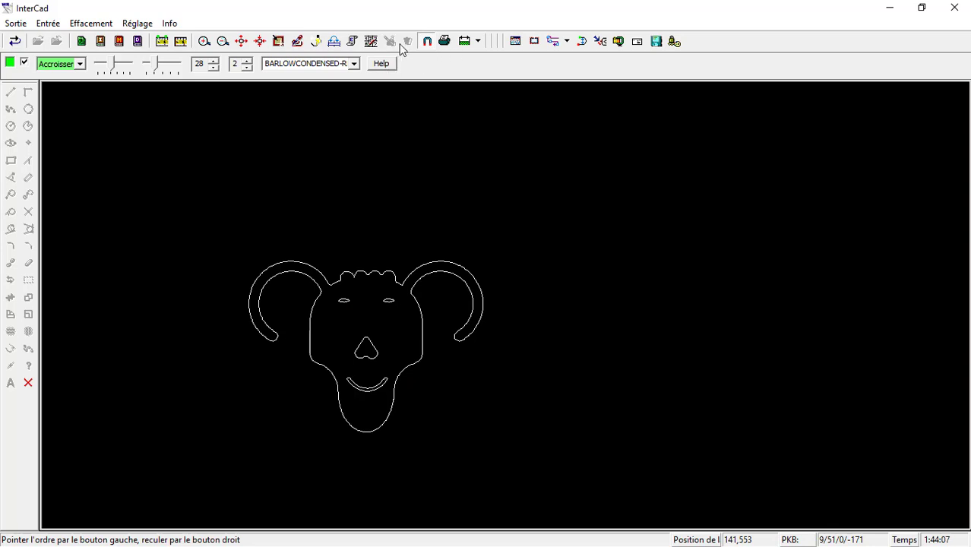
{"action": "left_click", "coordinate": [317, 43]}
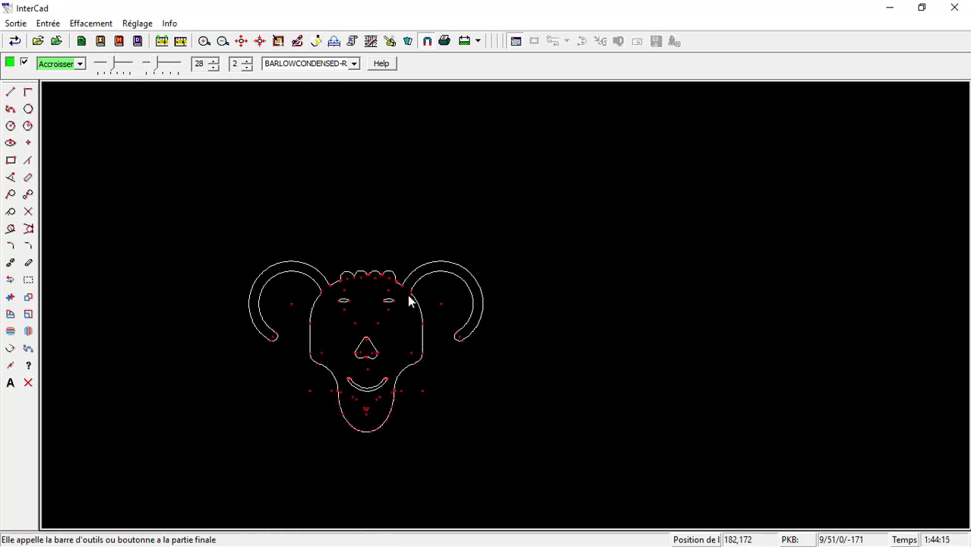
Step: Select the right eye's contour and scale it by a factor of 2 in X and Y
{"action": "scroll", "coordinate": [368, 299], "scroll_direction": "up", "scroll_amount": 5}
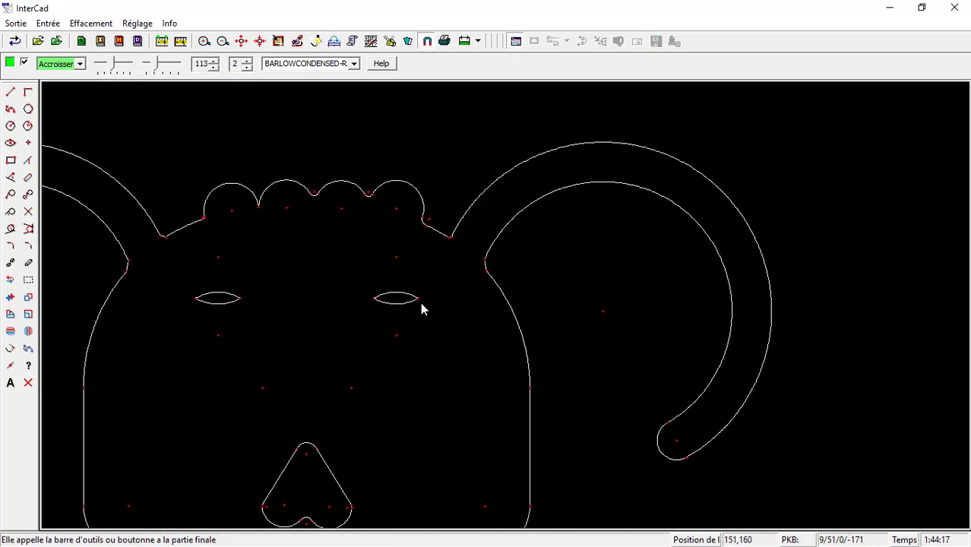
{"action": "scroll", "coordinate": [399, 308], "scroll_direction": "up", "scroll_amount": 2}
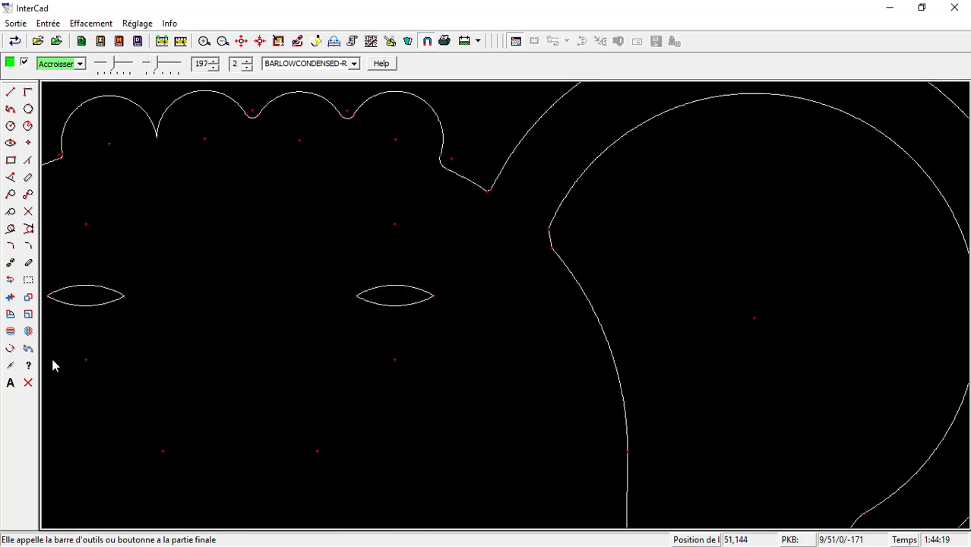
{"action": "left_click", "coordinate": [28, 280]}
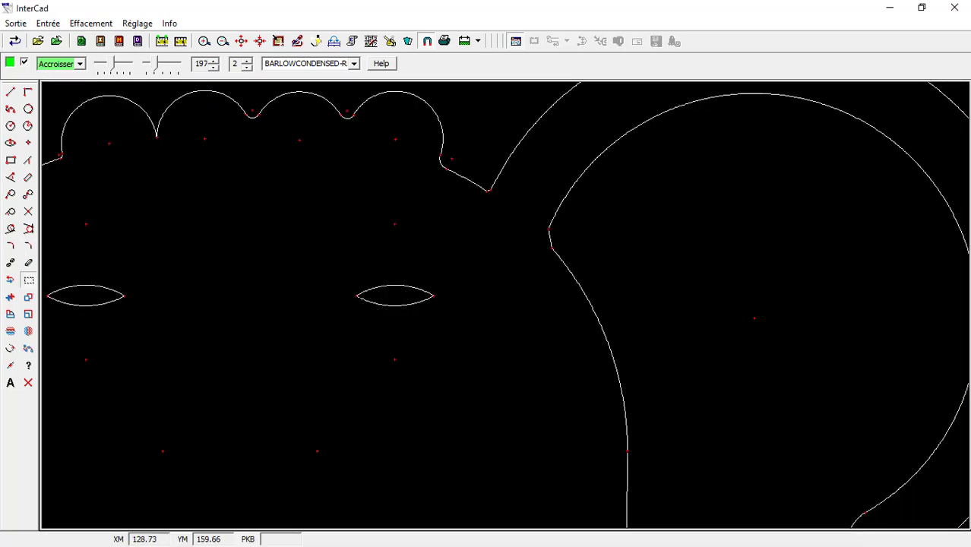
{"action": "mouse_move", "coordinate": [336, 274]}
{"action": "left_mouse_down"}
{"action": "mouse_move", "coordinate": [475, 332]}
{"action": "mouse_move", "coordinate": [461, 332]}
{"action": "left_mouse_up"}
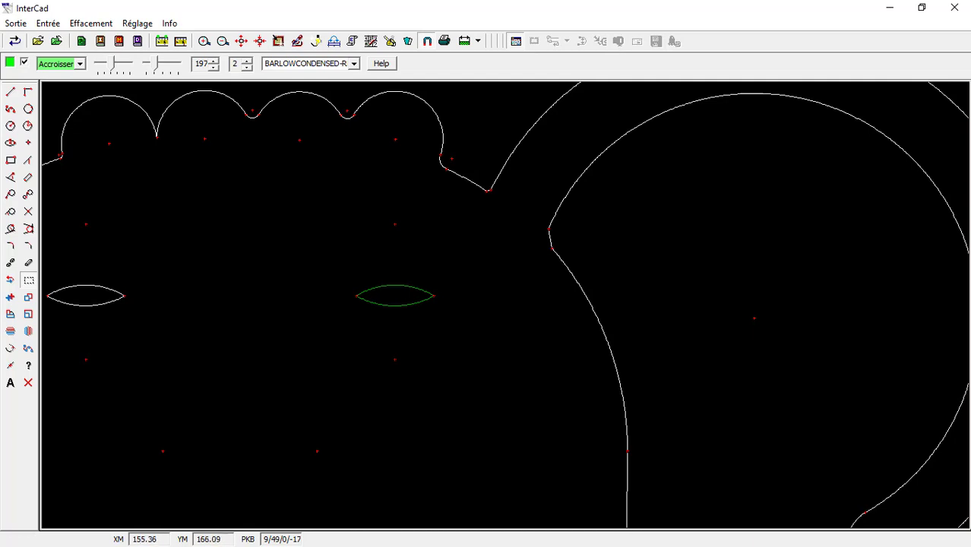
{"action": "left_click", "coordinate": [28, 314]}
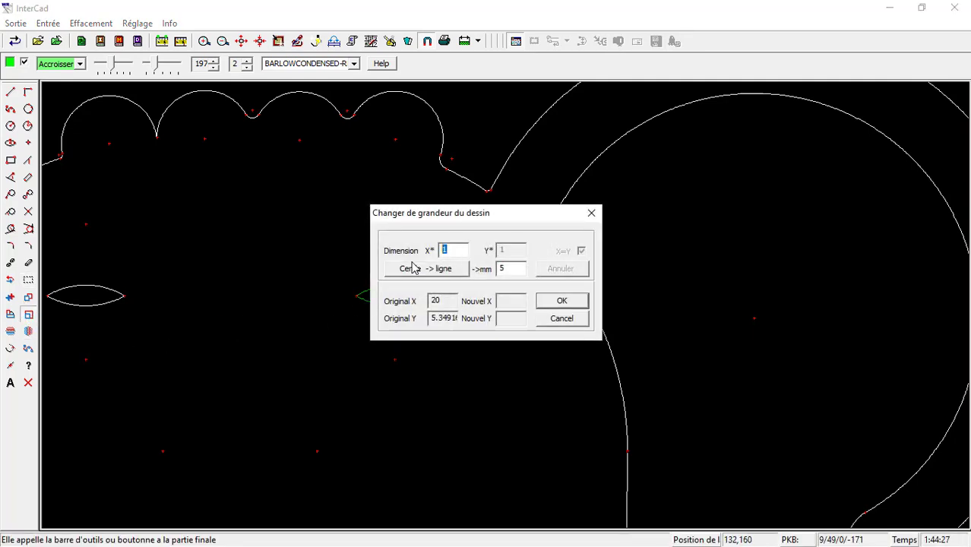
{"action": "type", "text": "2"}
{"action": "left_click", "coordinate": [560, 301]}
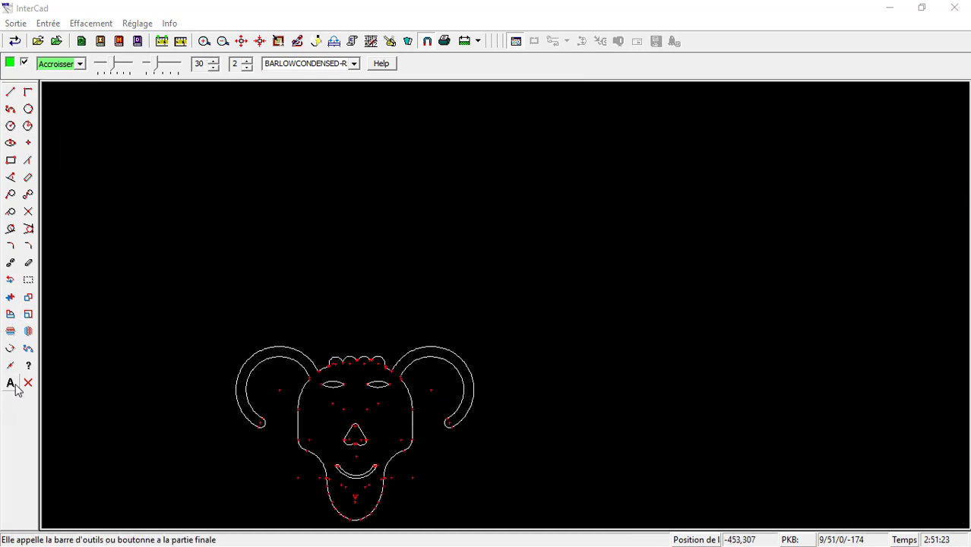
Step: Write the text EID MUBARAK in a frame above the head, and shrink the frame so it ends just inside the right horn's outer edge
{"action": "left_click", "coordinate": [509, 236]}
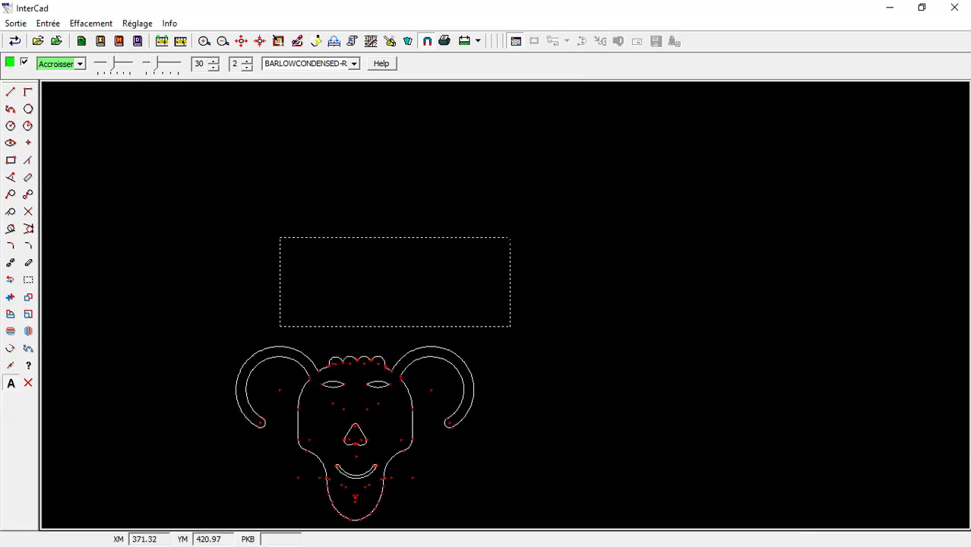
{"action": "type", "text": "EID"}
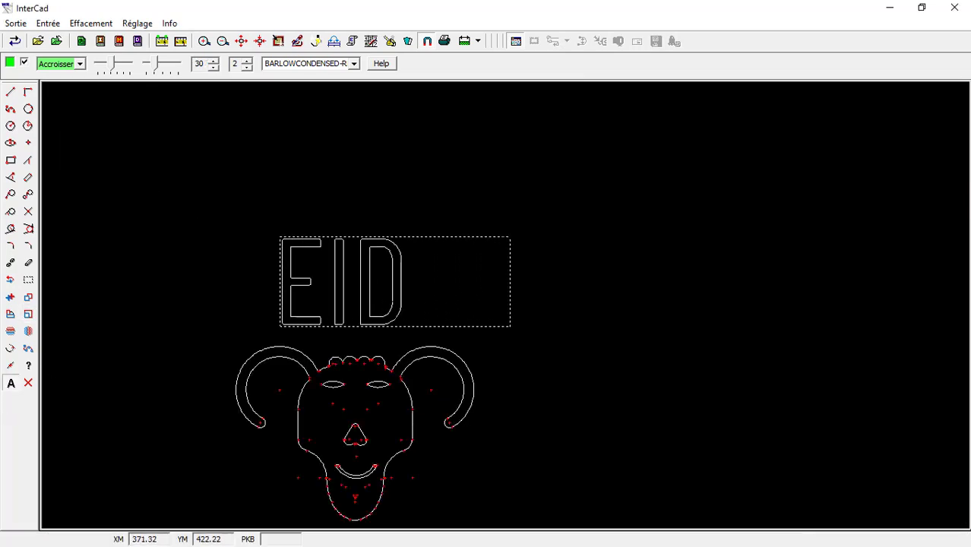
{"action": "type", "text": " MUB"}
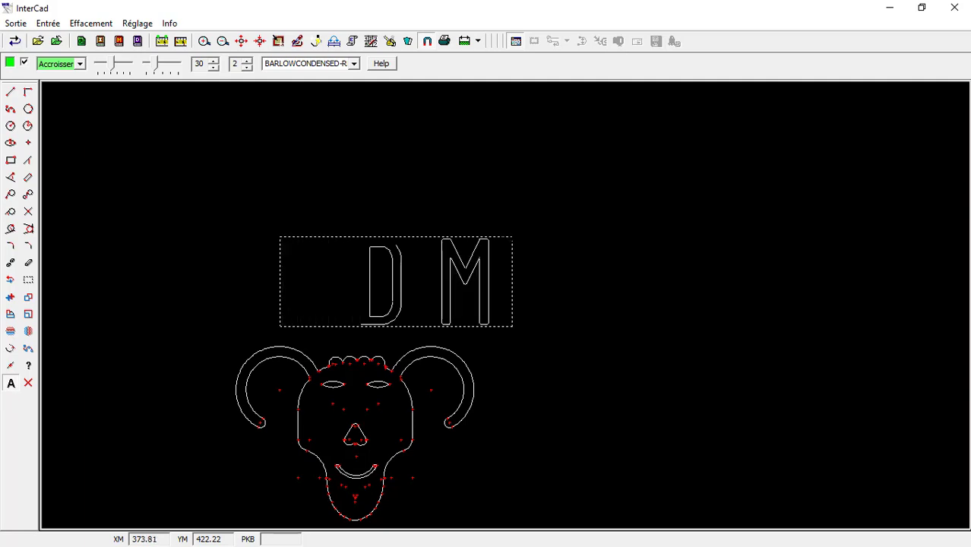
{"action": "type", "text": "ARA"}
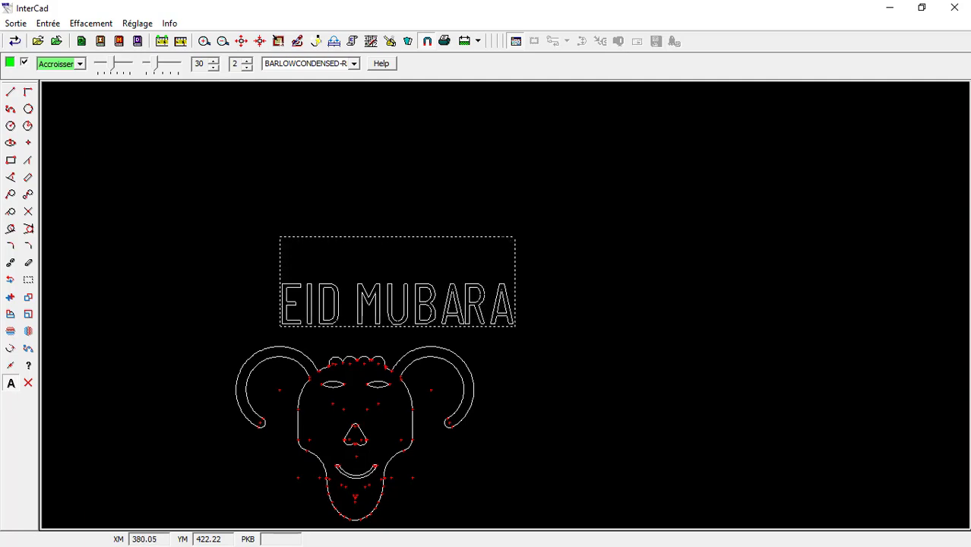
{"action": "type", "text": "K"}
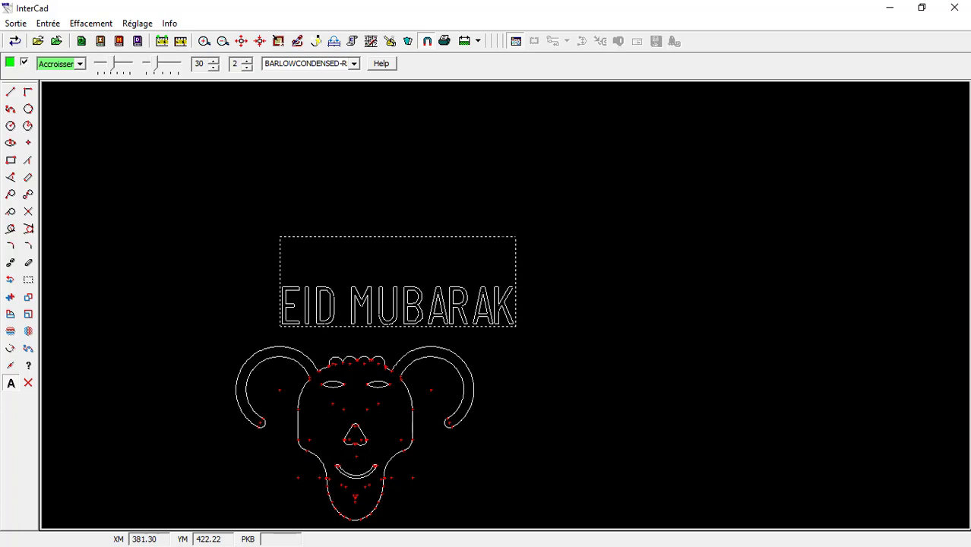
{"action": "left_click_drag", "start_coordinate": [515, 236], "coordinate": [461, 255]}
{"action": "left_click", "coordinate": [464, 262]}
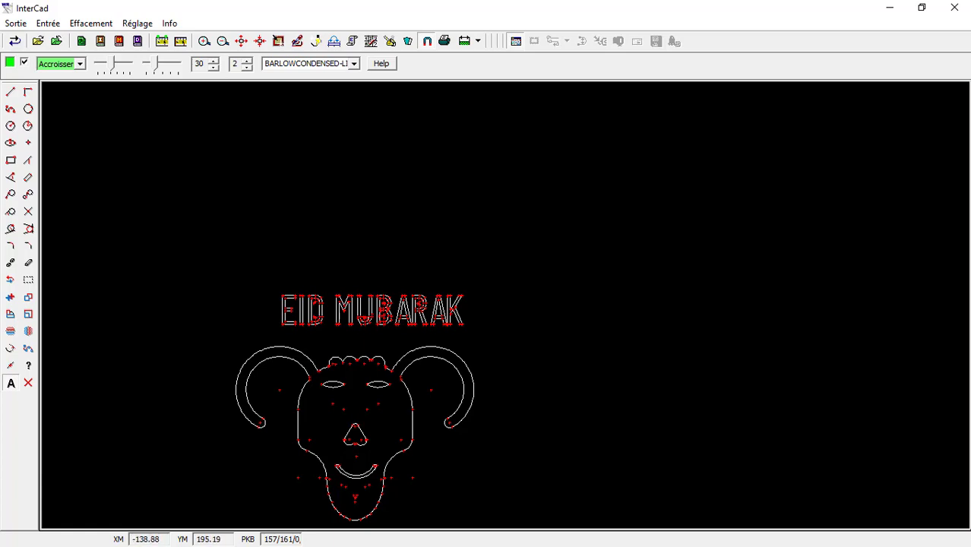
Step: Finalise the drawing with the text, ignoring the short-line warnings for now, and return to drawing
{"action": "left_click", "coordinate": [28, 383]}
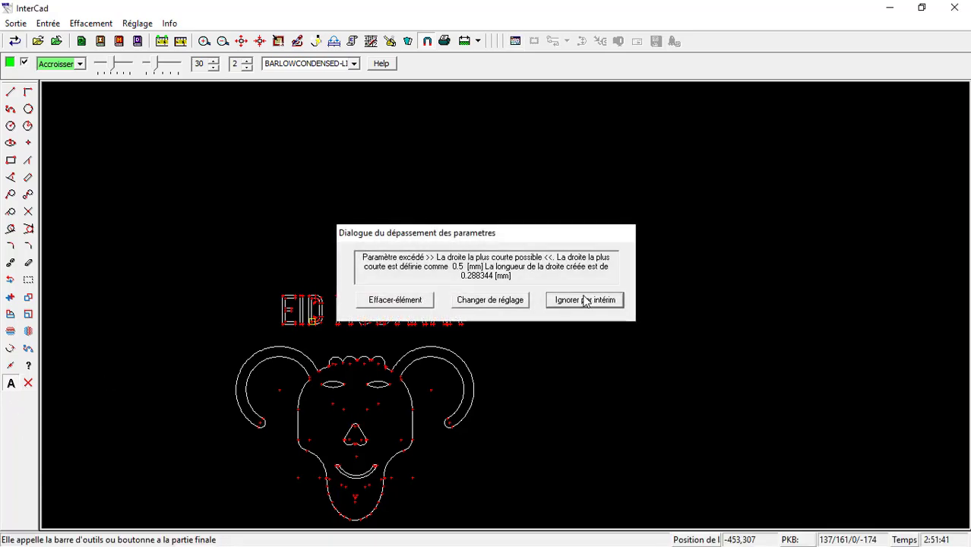
{"action": "left_click", "coordinate": [583, 298]}
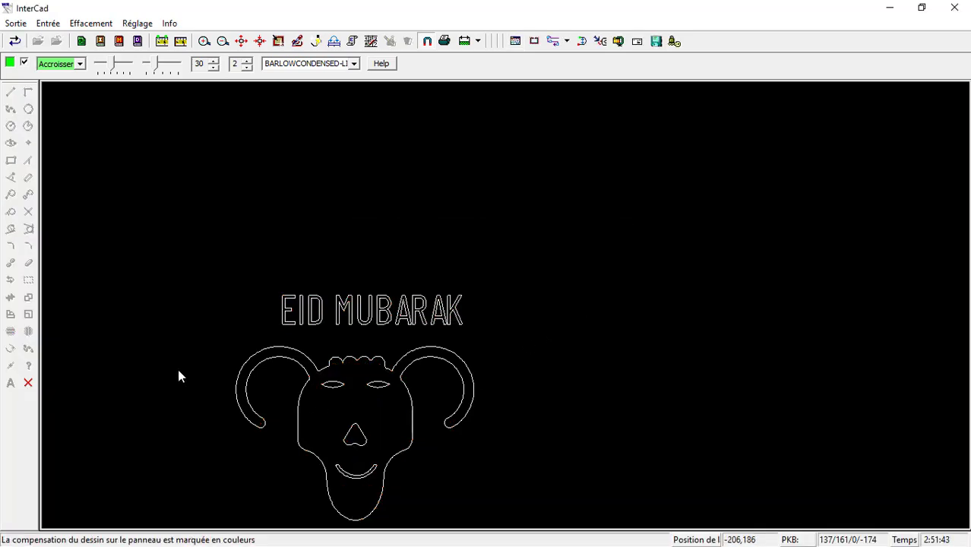
{"action": "left_click", "coordinate": [29, 382]}
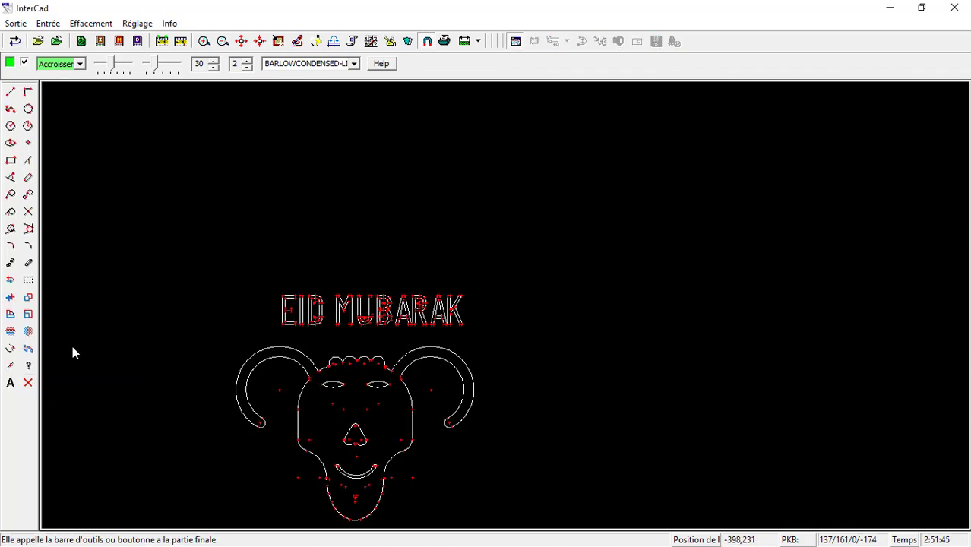
Step: Select the EID MUBARAK text and move it down and to the left so it sits centred just above the horns
{"action": "left_click", "coordinate": [28, 279]}
{"action": "left_click_drag", "start_coordinate": [228, 249], "coordinate": [479, 348]}
{"action": "scroll", "coordinate": [415, 347], "scroll_direction": "up", "scroll_amount": 3}
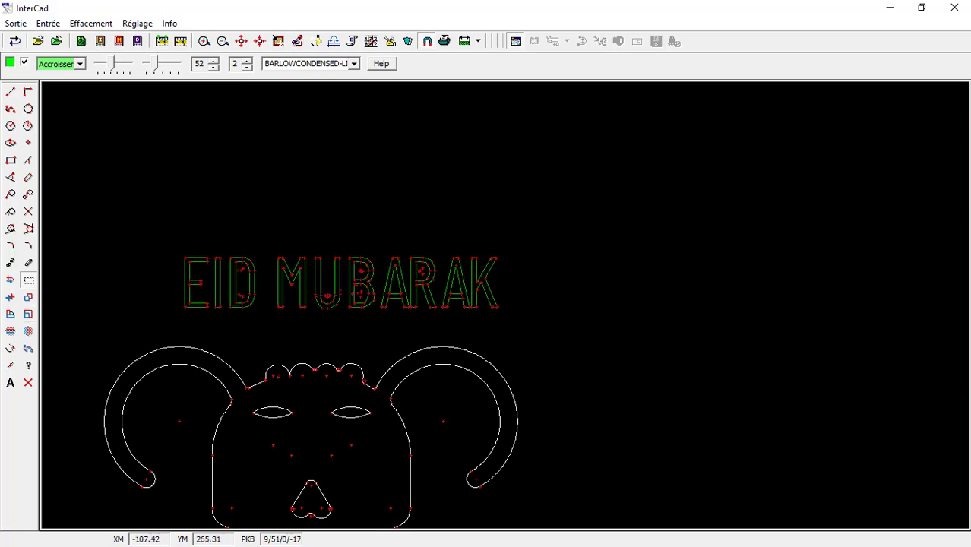
{"action": "left_click", "coordinate": [28, 298]}
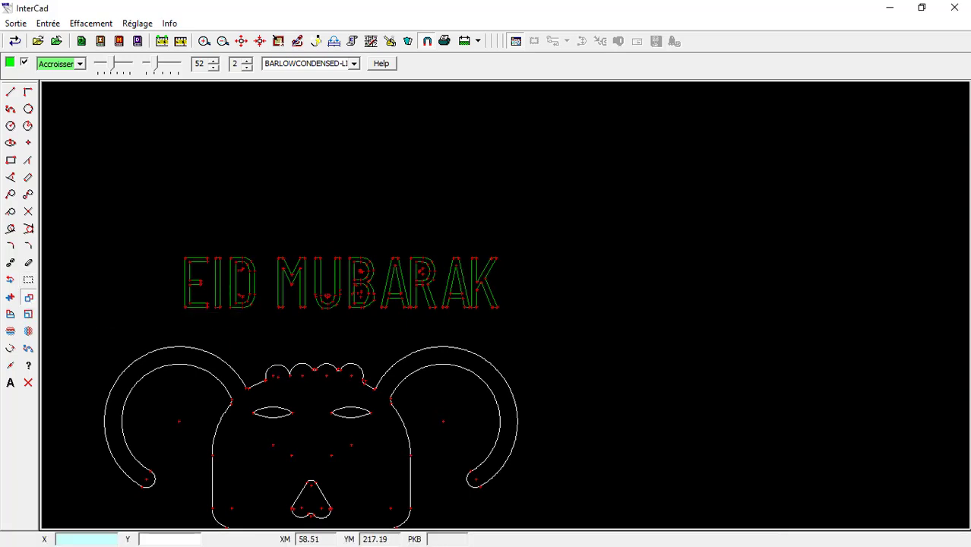
{"action": "left_click", "coordinate": [284, 282]}
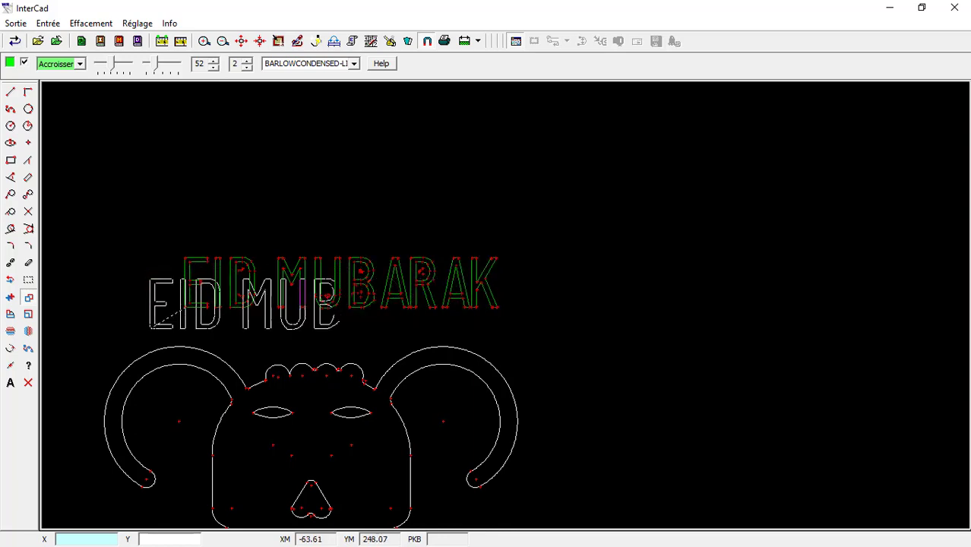
{"action": "left_click", "coordinate": [249, 304]}
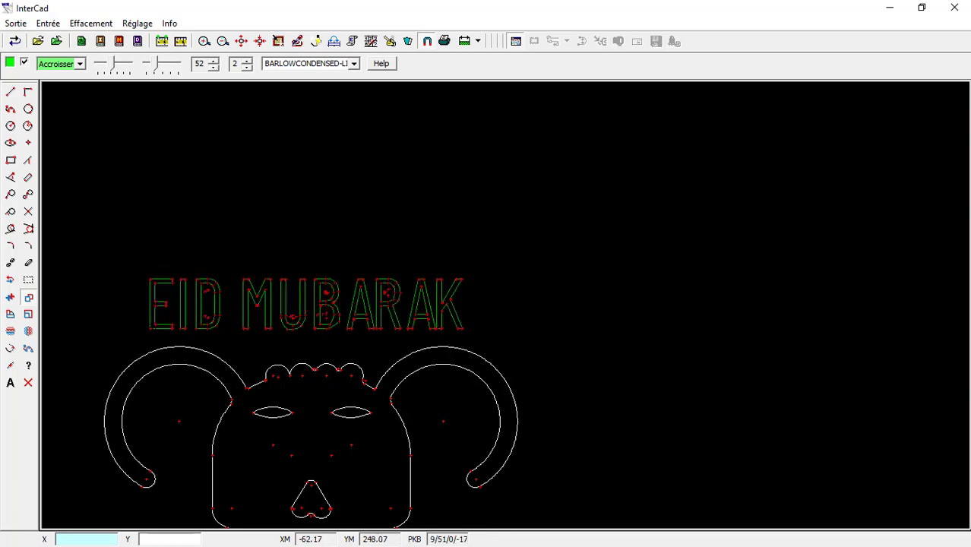
Step: Finalise the drawing with the repositioned text, closing the parameter warnings without changing any elements
{"action": "left_click", "coordinate": [29, 383]}
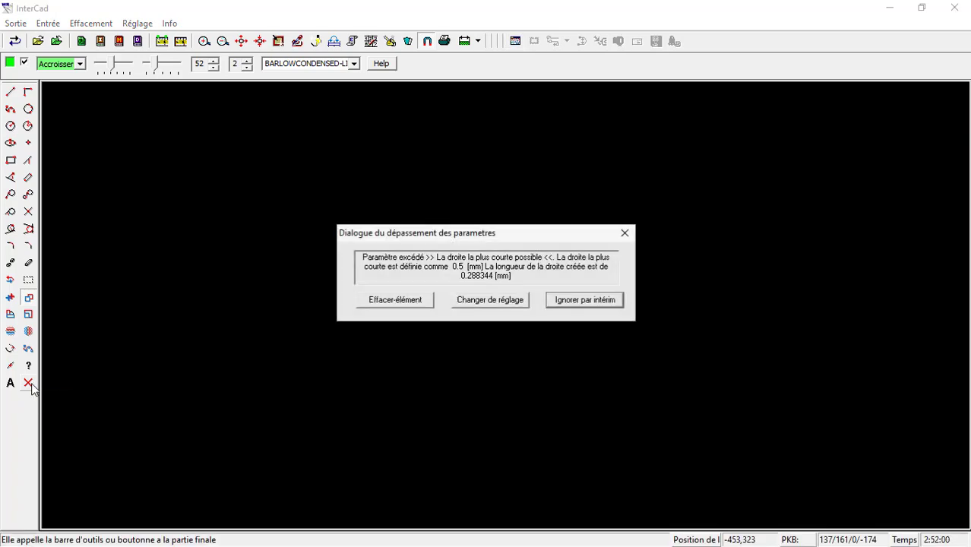
{"action": "left_click", "coordinate": [623, 234]}
{"action": "left_click", "coordinate": [624, 234]}
{"action": "left_click", "coordinate": [620, 235]}
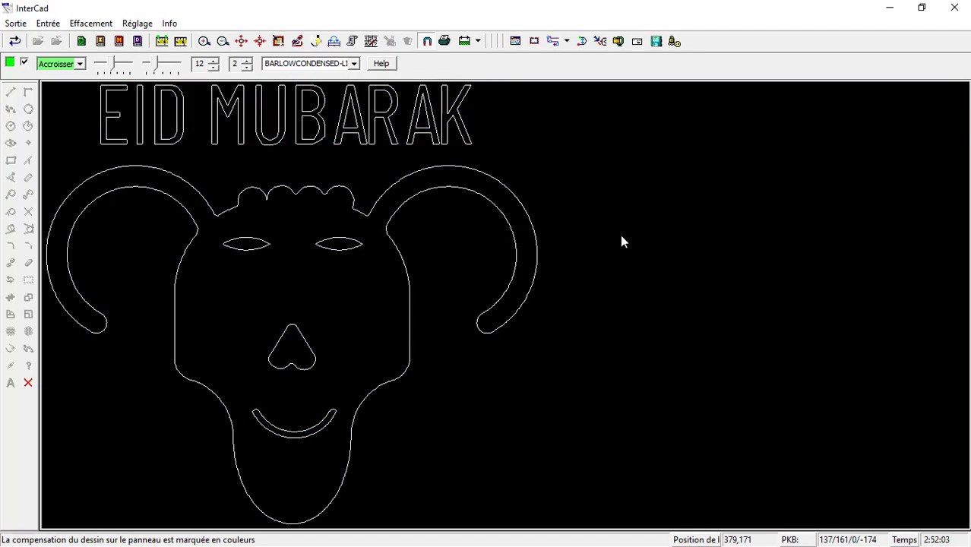
Step: Start the contour sequence with the right eye, left eye, nose, mouth and head outline as contours 1 to 5
{"action": "scroll", "coordinate": [562, 243], "scroll_direction": "down", "scroll_amount": 3}
{"action": "middle_click_drag", "start_coordinate": [509, 173], "coordinate": [471, 265]}
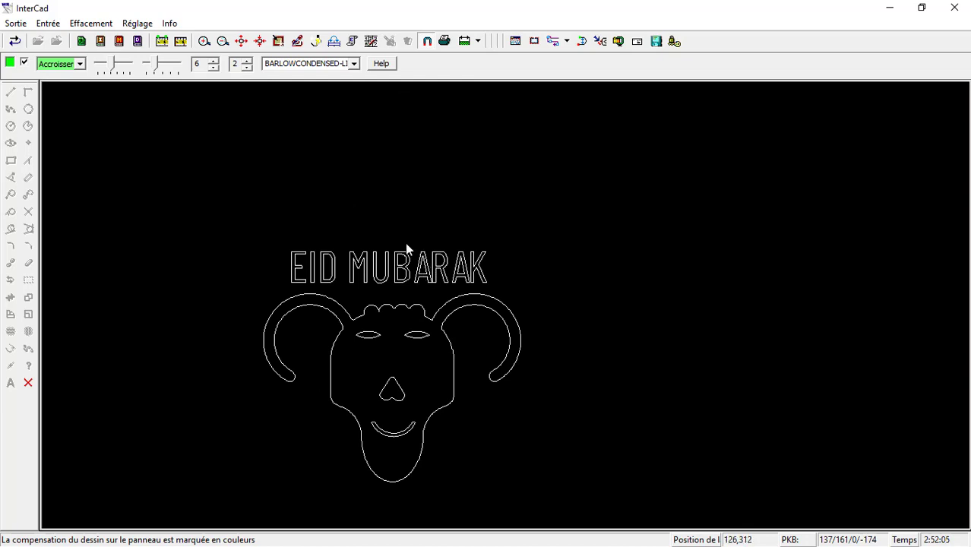
{"action": "left_click", "coordinate": [552, 42]}
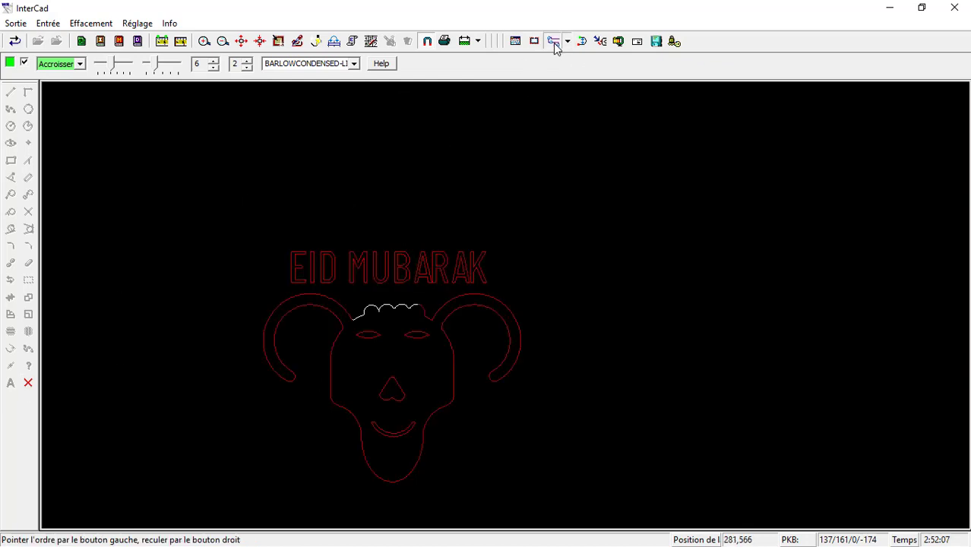
{"action": "scroll", "coordinate": [414, 335], "scroll_direction": "up", "scroll_amount": 4}
{"action": "left_click", "coordinate": [410, 337]}
{"action": "left_click", "coordinate": [333, 338]}
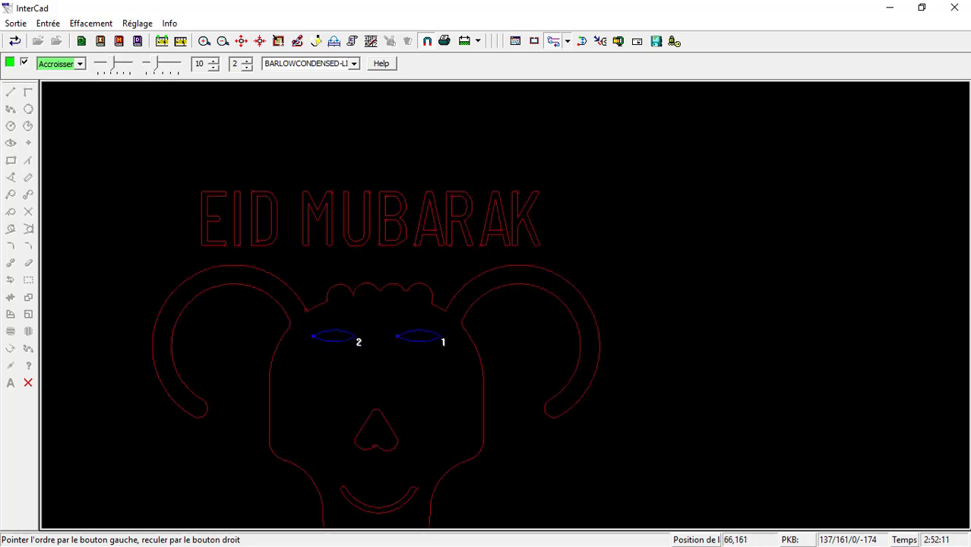
{"action": "left_click", "coordinate": [404, 502]}
{"action": "left_click", "coordinate": [431, 503]}
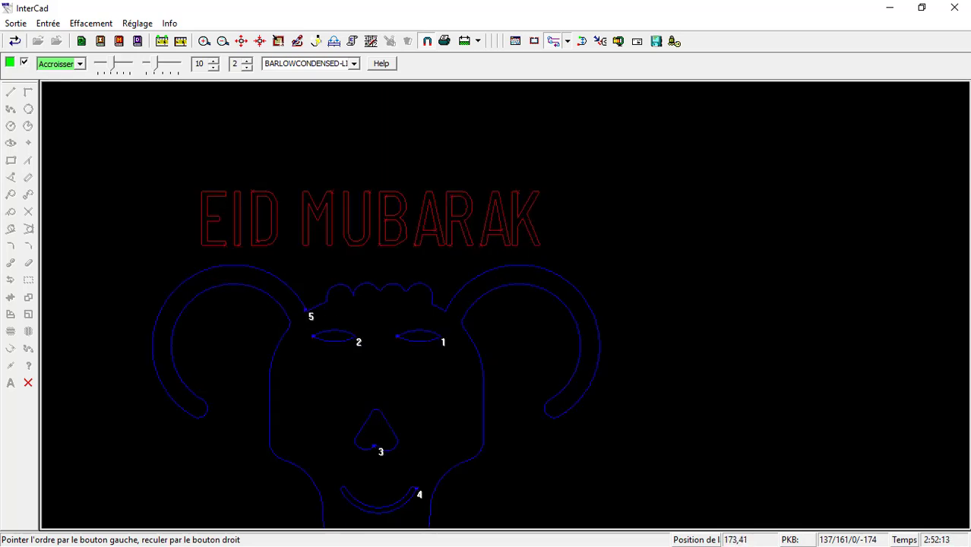
Step: Complete the contour sequence with the EID MUBARAK letters from contour 6 onward, working through to the K, and return to drawing
{"action": "left_click", "coordinate": [216, 217]}
{"action": "left_click", "coordinate": [237, 223]}
{"action": "left_click", "coordinate": [272, 228]}
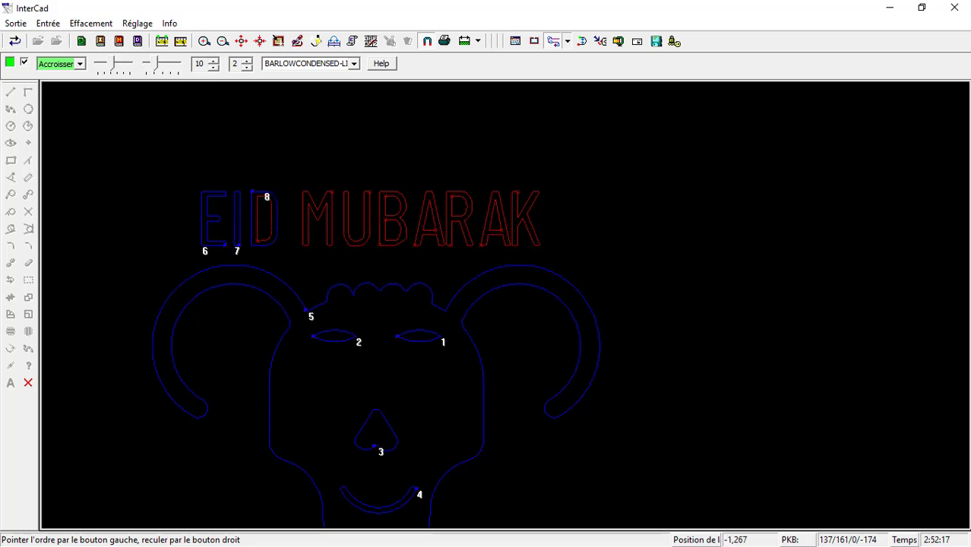
{"action": "left_click", "coordinate": [331, 228]}
{"action": "left_click", "coordinate": [369, 231]}
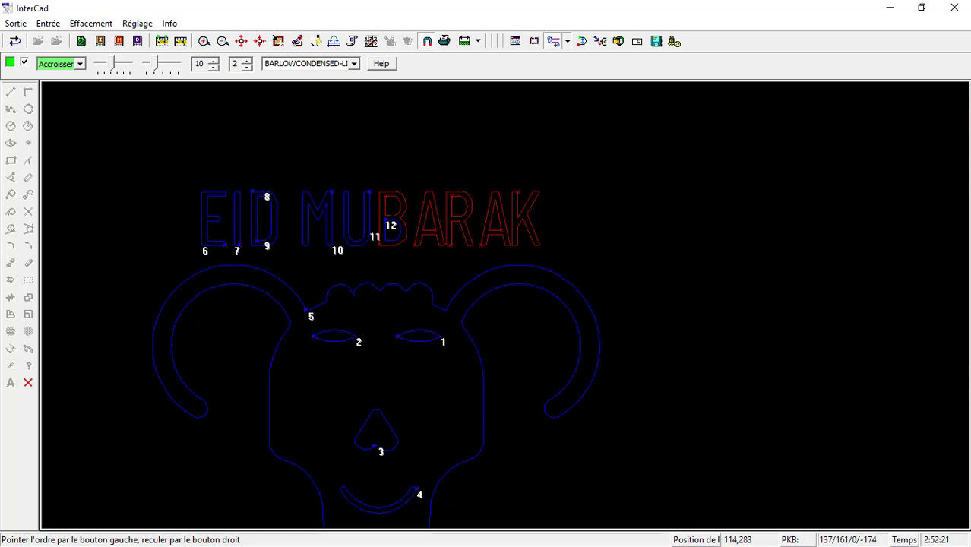
{"action": "left_click", "coordinate": [394, 227]}
{"action": "left_click", "coordinate": [419, 228]}
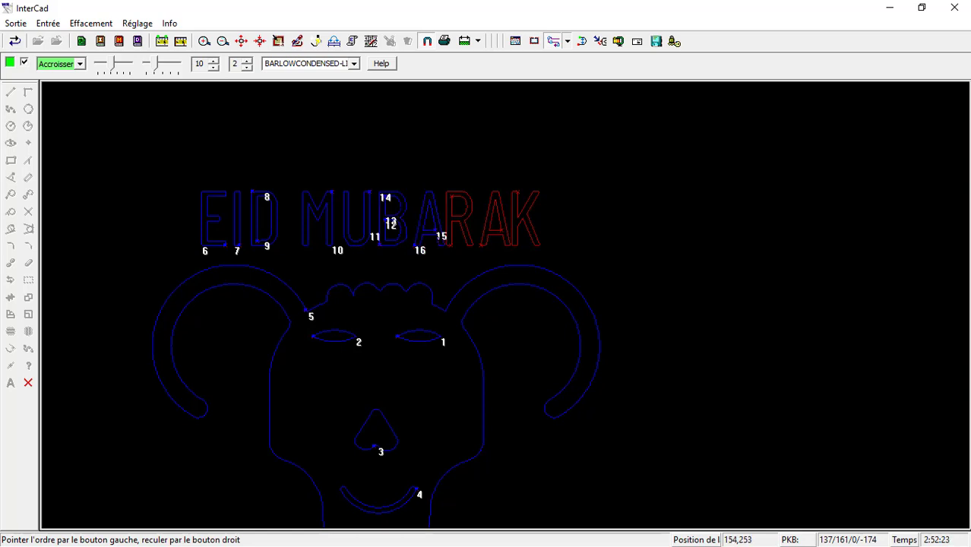
{"action": "left_click", "coordinate": [458, 221]}
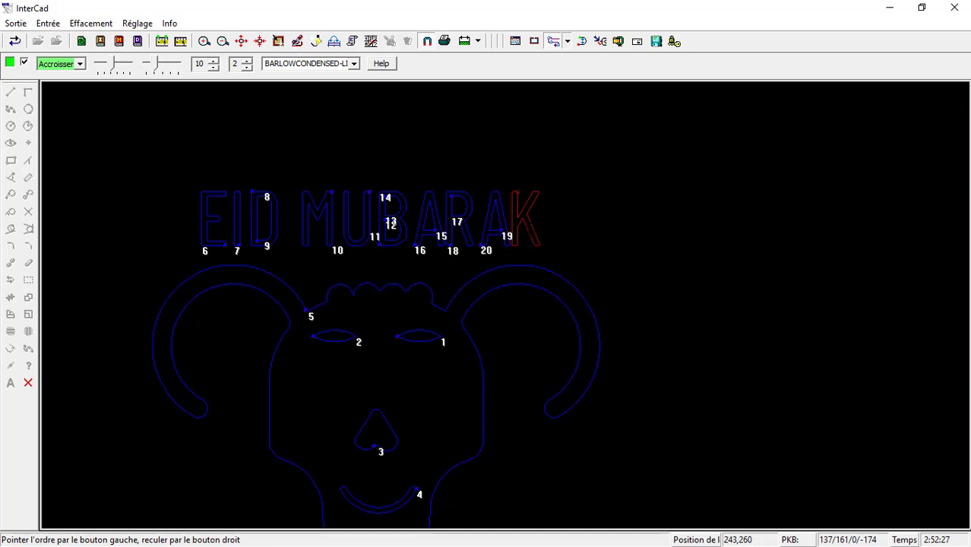
{"action": "left_click", "coordinate": [530, 239]}
{"action": "left_click", "coordinate": [28, 382]}
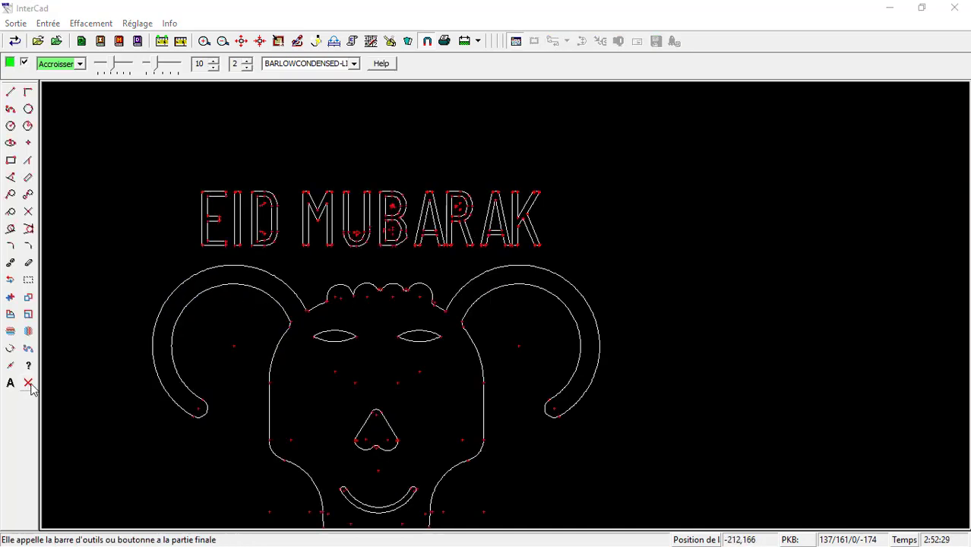
Step: Finalise the drawing again and start a new contour sequence with the letters of EID as contours 1 to 4
{"action": "scroll", "coordinate": [199, 275], "scroll_direction": "down", "scroll_amount": 2}
{"action": "scroll", "coordinate": [206, 304], "scroll_direction": "up", "scroll_amount": 1}
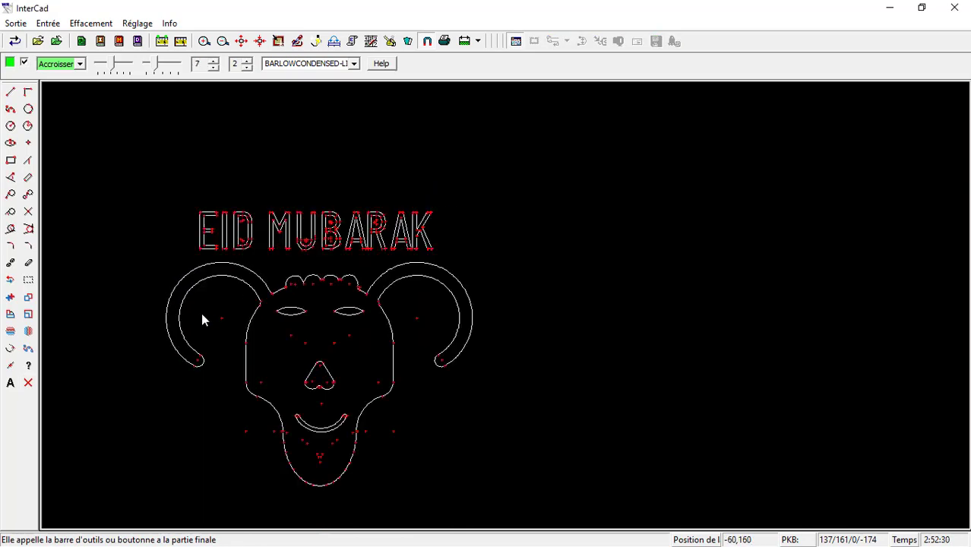
{"action": "left_click", "coordinate": [33, 385]}
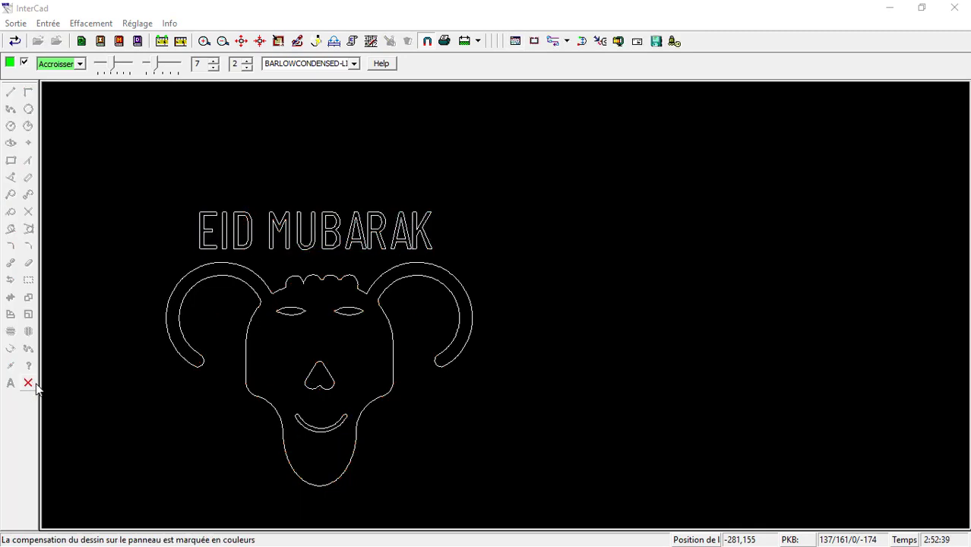
{"action": "left_click", "coordinate": [553, 41]}
{"action": "scroll", "coordinate": [202, 241], "scroll_direction": "up", "scroll_amount": 4}
{"action": "left_click", "coordinate": [199, 251]}
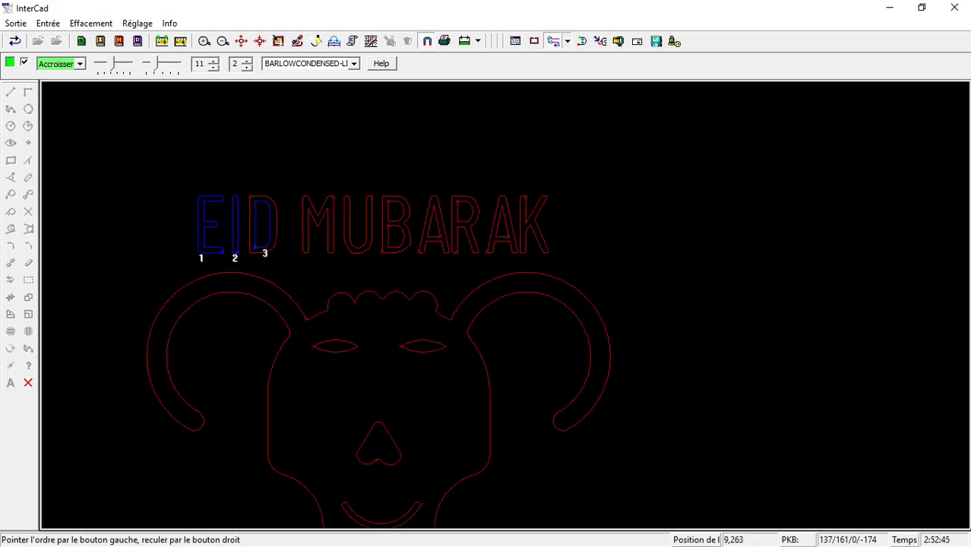
{"action": "left_click", "coordinate": [262, 199]}
Step: Continue the contour sequence through the letters of MUBARAK as contours 5 to 16, taking the inner outlines before the outer ones
{"action": "left_click", "coordinate": [334, 251]}
{"action": "left_click", "coordinate": [372, 238]}
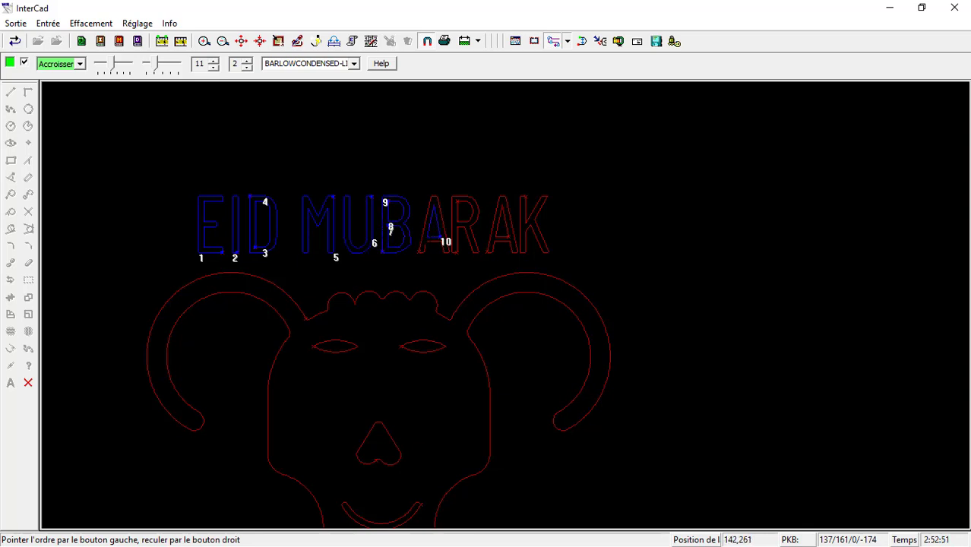
{"action": "left_click", "coordinate": [420, 251]}
{"action": "left_click", "coordinate": [454, 251]}
{"action": "left_click", "coordinate": [512, 241]}
{"action": "left_click", "coordinate": [525, 237]}
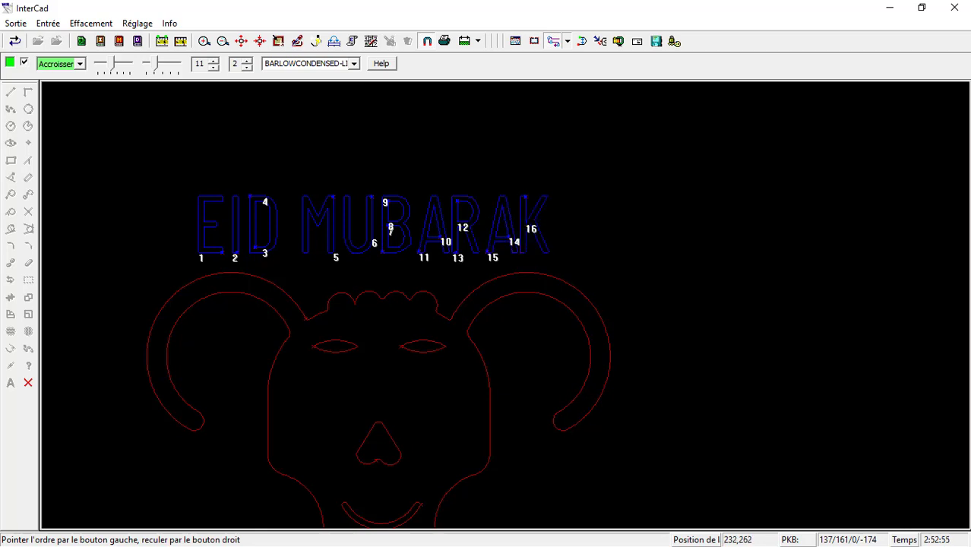
Step: Order the right eye, left eye and mouth as contours 17 to 19, and finish the sequence with the remaining nose and head outline
{"action": "left_click", "coordinate": [445, 347]}
{"action": "left_click", "coordinate": [357, 346]}
{"action": "scroll", "coordinate": [364, 352], "scroll_direction": "down", "scroll_amount": 1}
{"action": "left_click", "coordinate": [408, 484]}
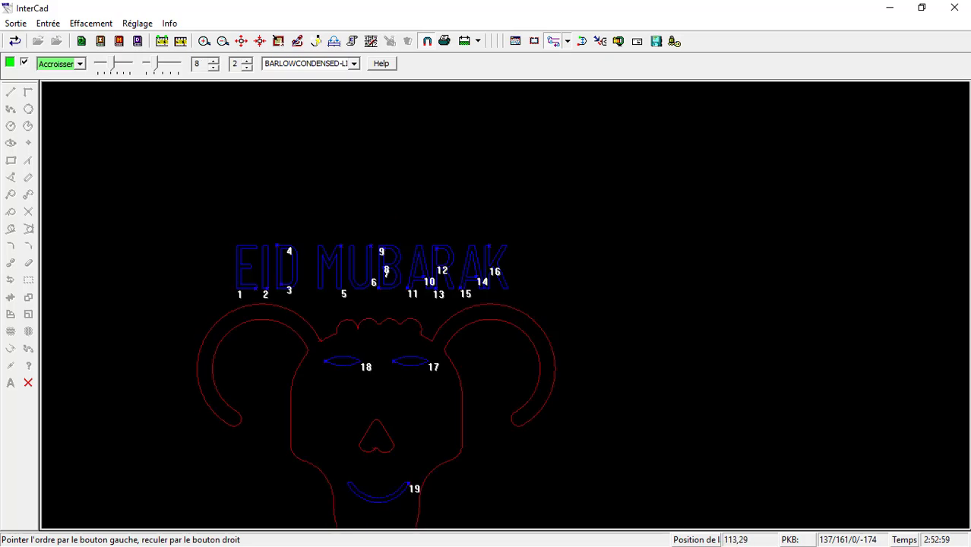
{"action": "scroll", "coordinate": [455, 458], "scroll_direction": "down", "scroll_amount": 1}
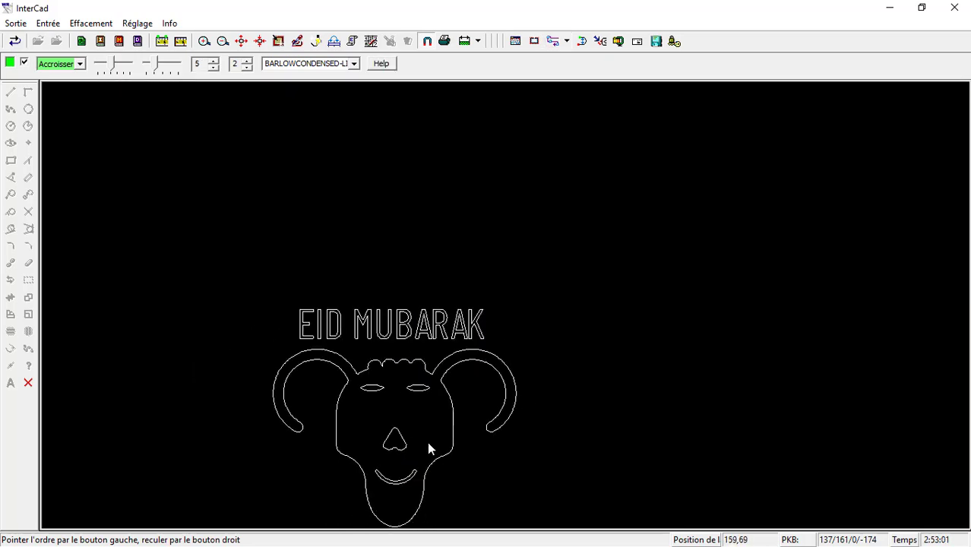
Step: Return to drawing, finalise the part again into the integrated export, and start contour ordering there
{"action": "left_click", "coordinate": [29, 383]}
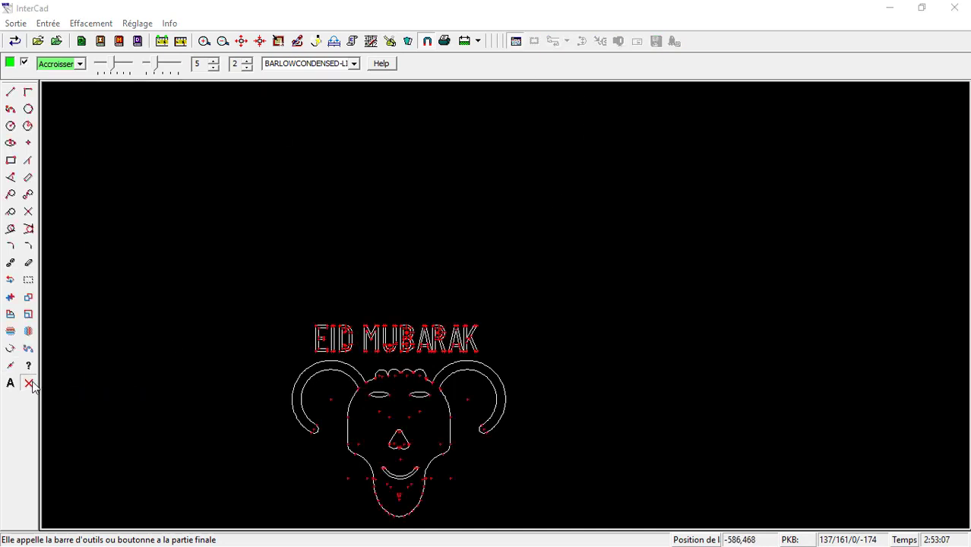
{"action": "left_click", "coordinate": [29, 383]}
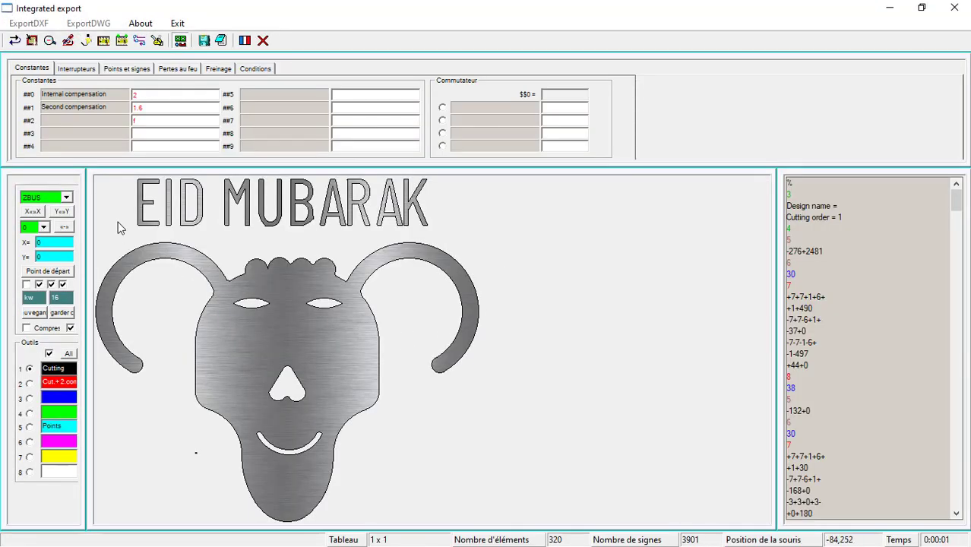
{"action": "left_click", "coordinate": [139, 40]}
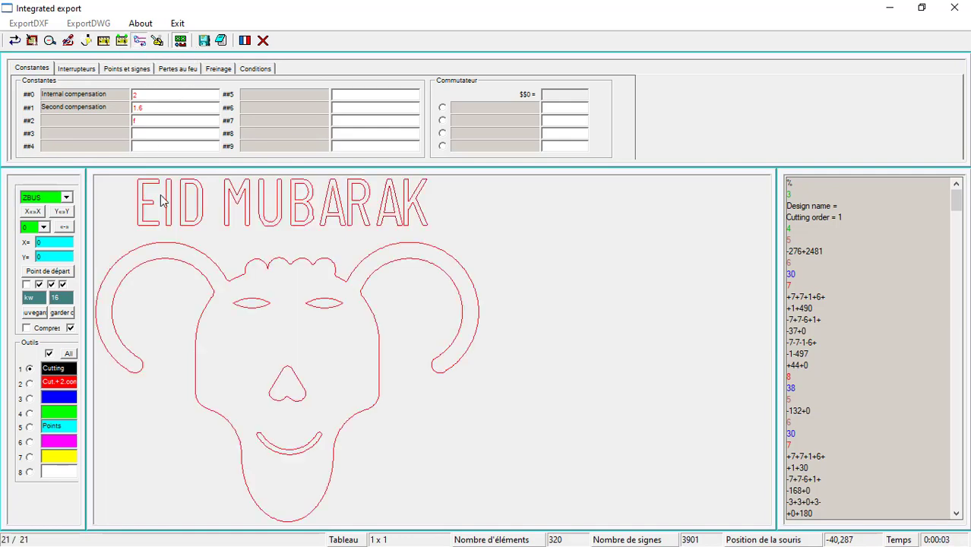